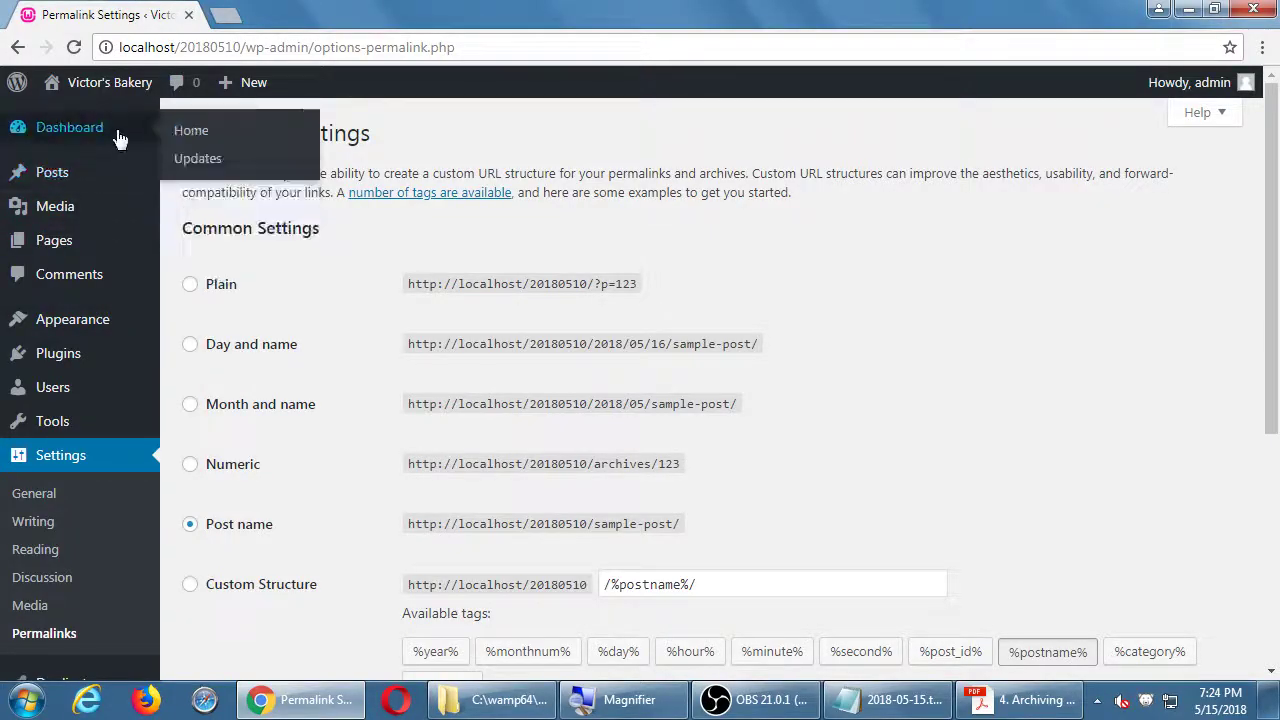
Step: Go to the site's Dashboard and open the Media Library
{"action": "left_click", "coordinate": [70, 127]}
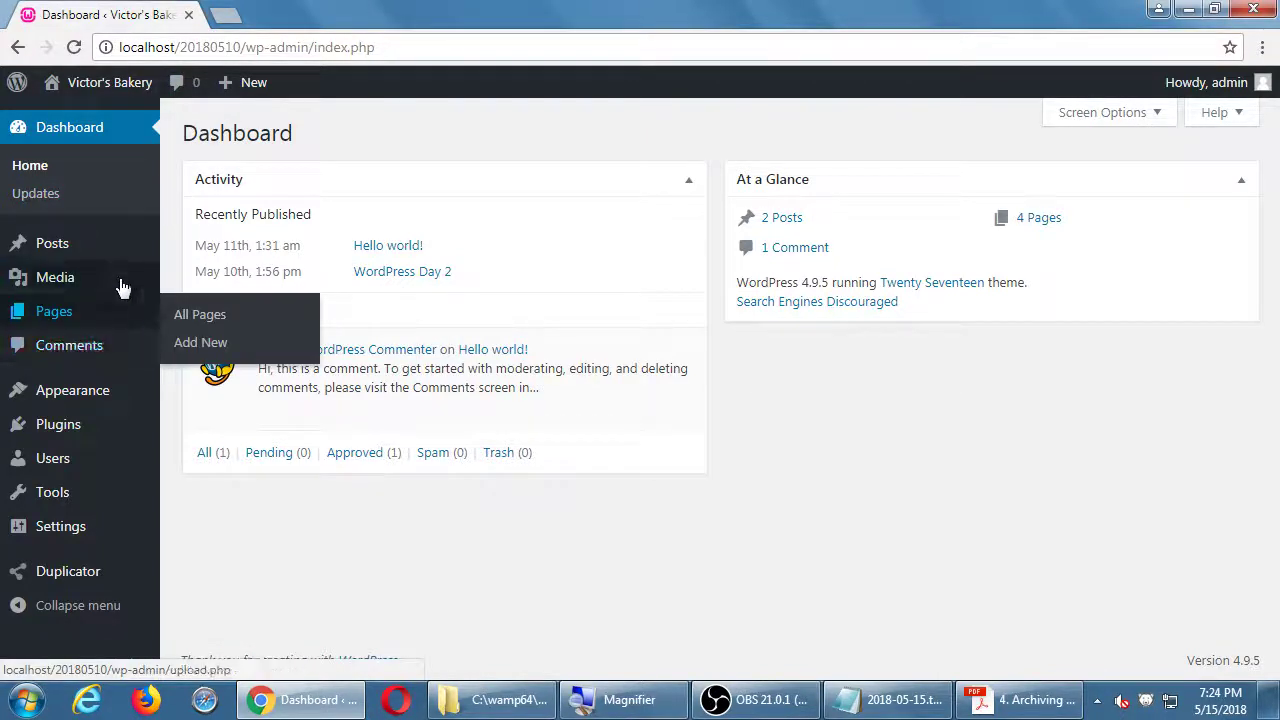
{"action": "mouse_move", "coordinate": [117, 288]}
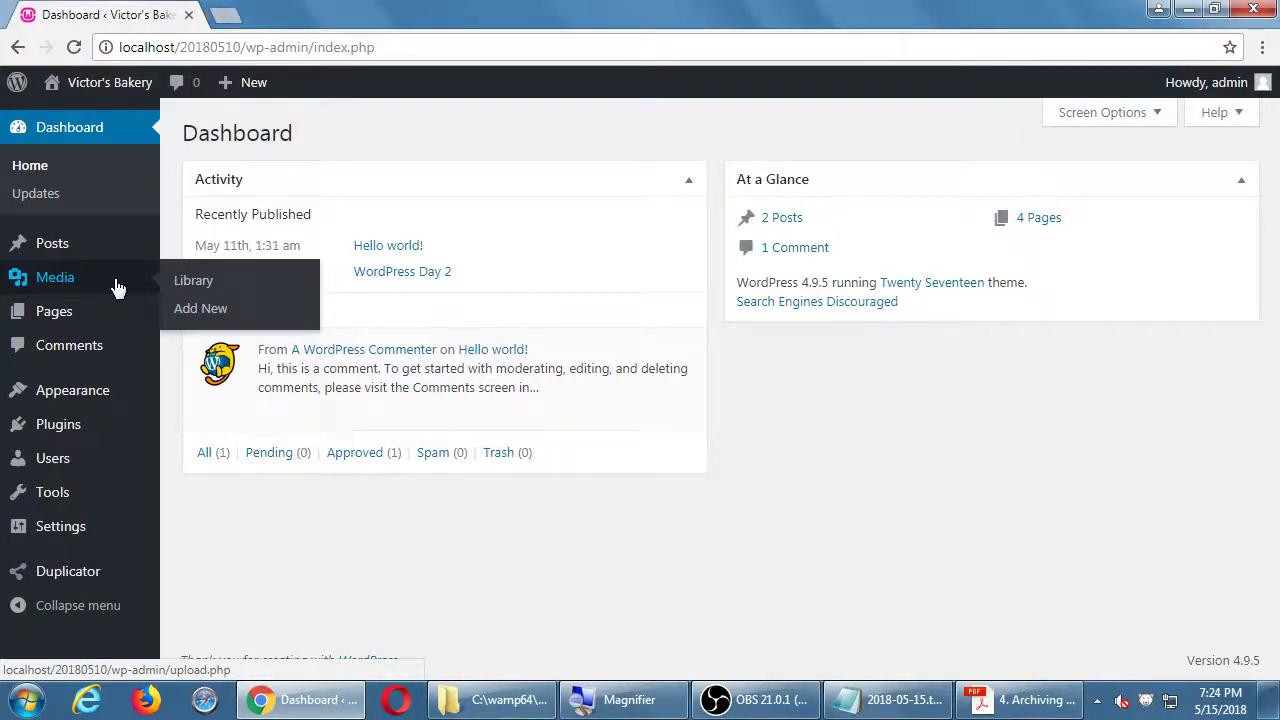
{"action": "left_click", "coordinate": [114, 278]}
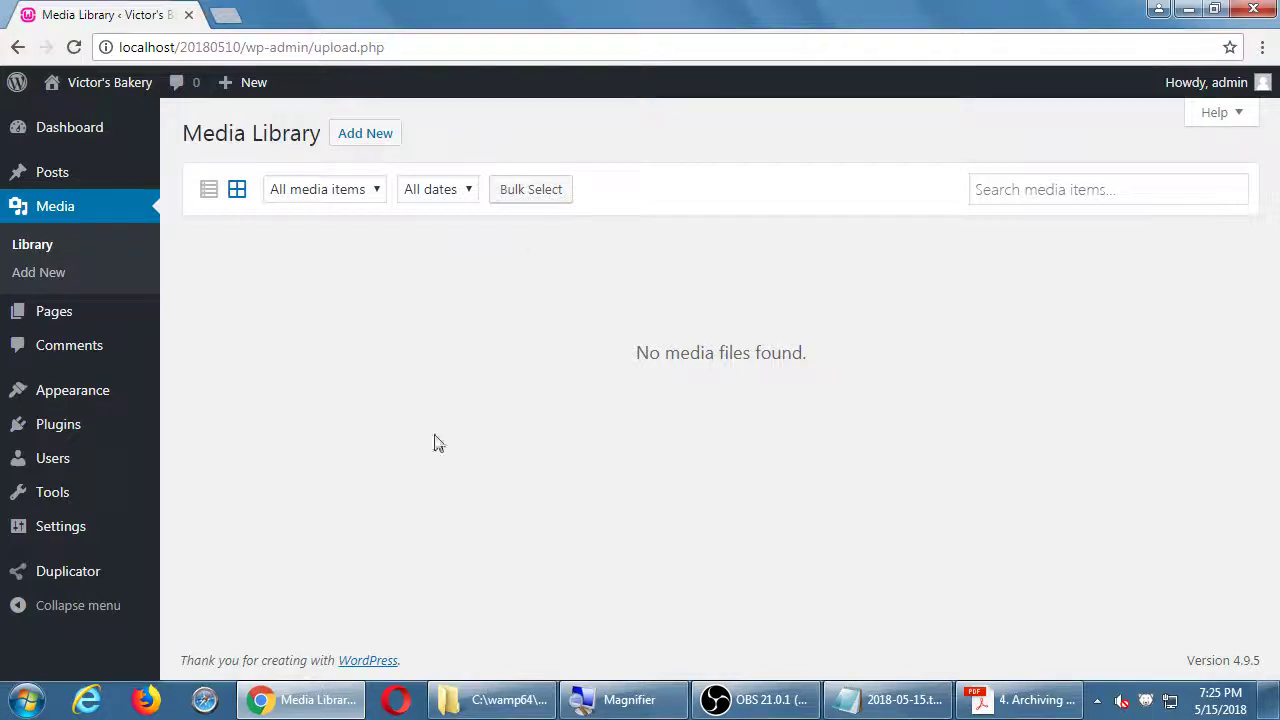
Step: View the site's 20180510 folder in Windows Explorer and return to the Media Library in Chrome
{"action": "left_click", "coordinate": [523, 697]}
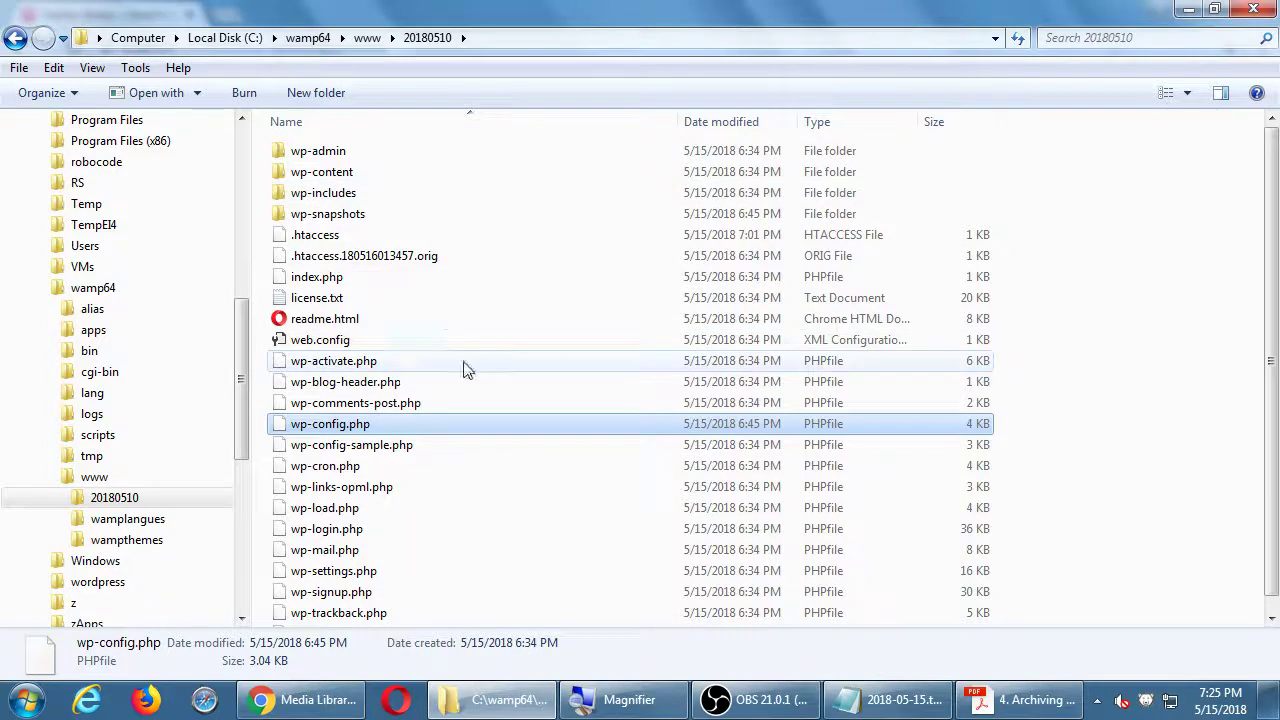
{"action": "key", "text": "alt+Tab"}
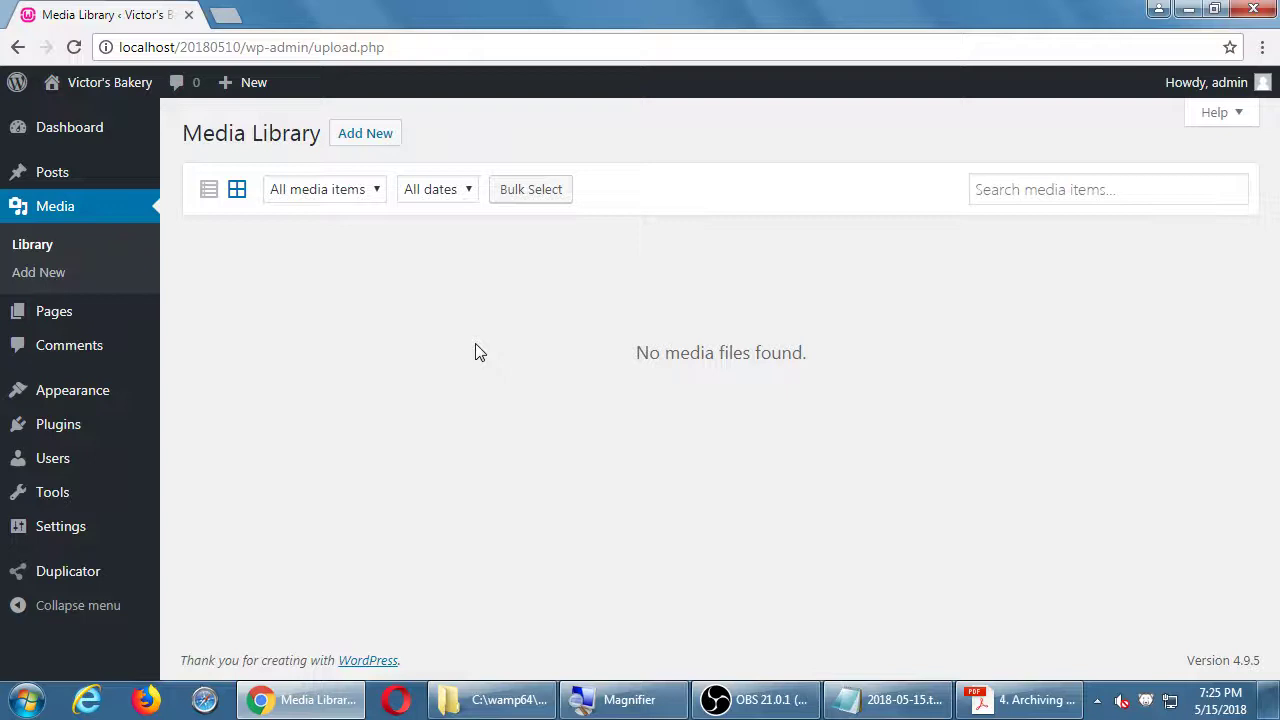
{"action": "left_click_drag", "start_coordinate": [245, 134], "coordinate": [298, 135]}
{"action": "left_click", "coordinate": [486, 163]}
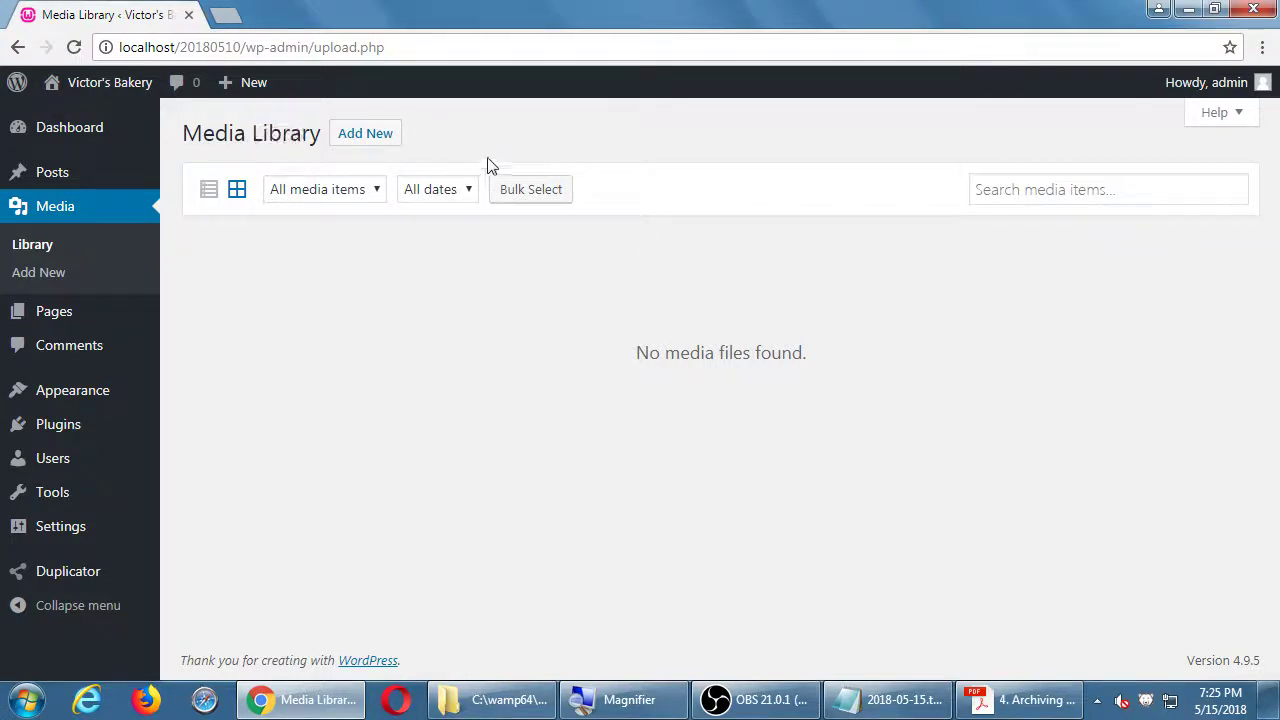
Step: Begin adding new media files and browse to the Sample Pictures folder in the Pictures library
{"action": "left_click", "coordinate": [371, 143]}
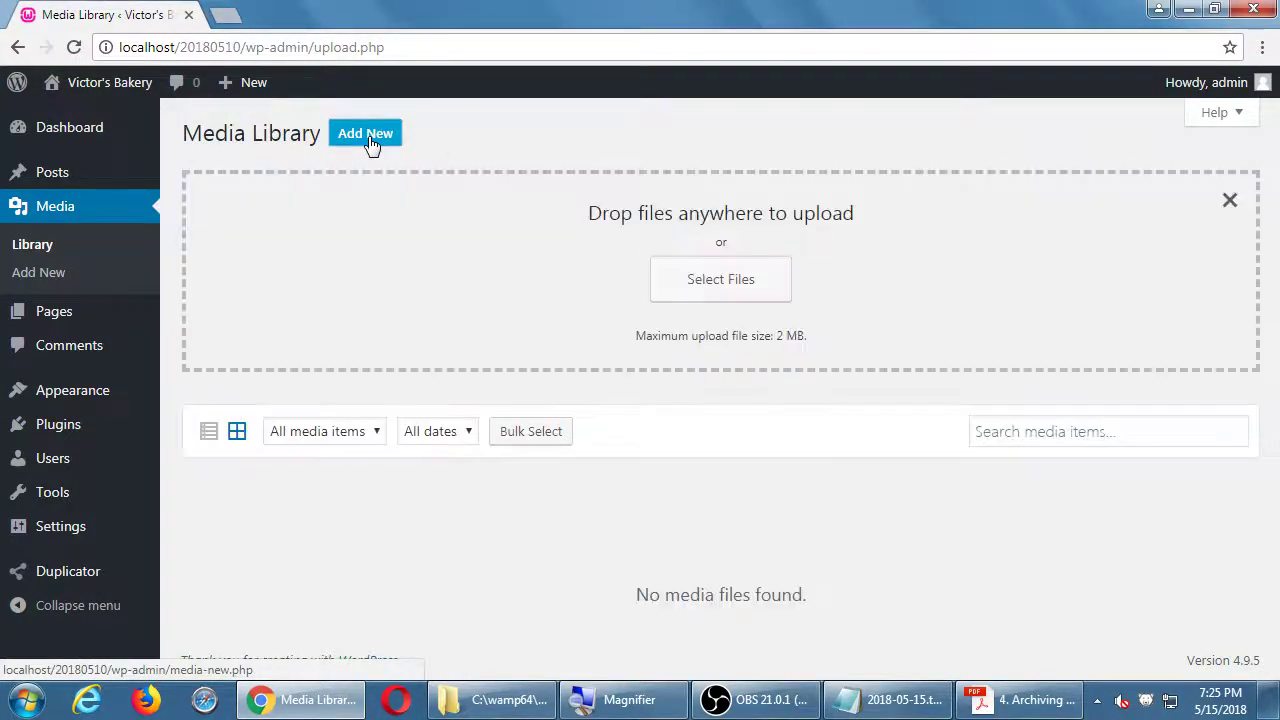
{"action": "left_click", "coordinate": [722, 295]}
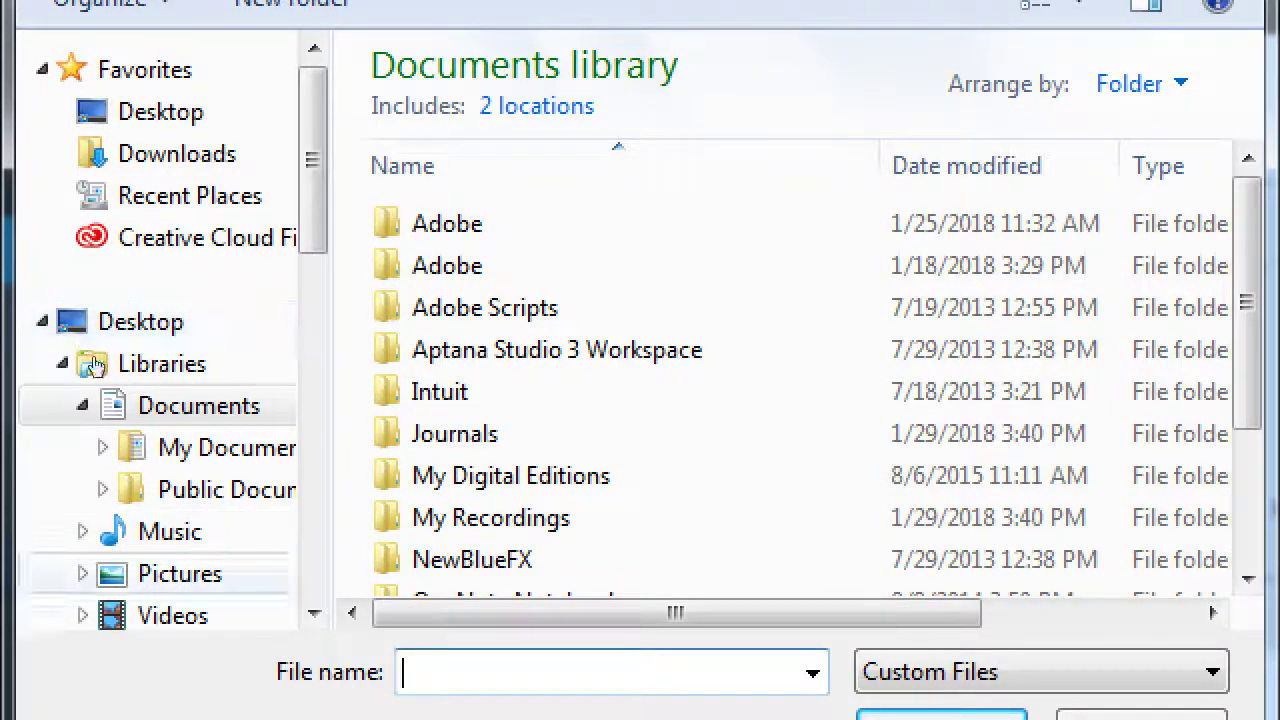
{"action": "left_click", "coordinate": [180, 573]}
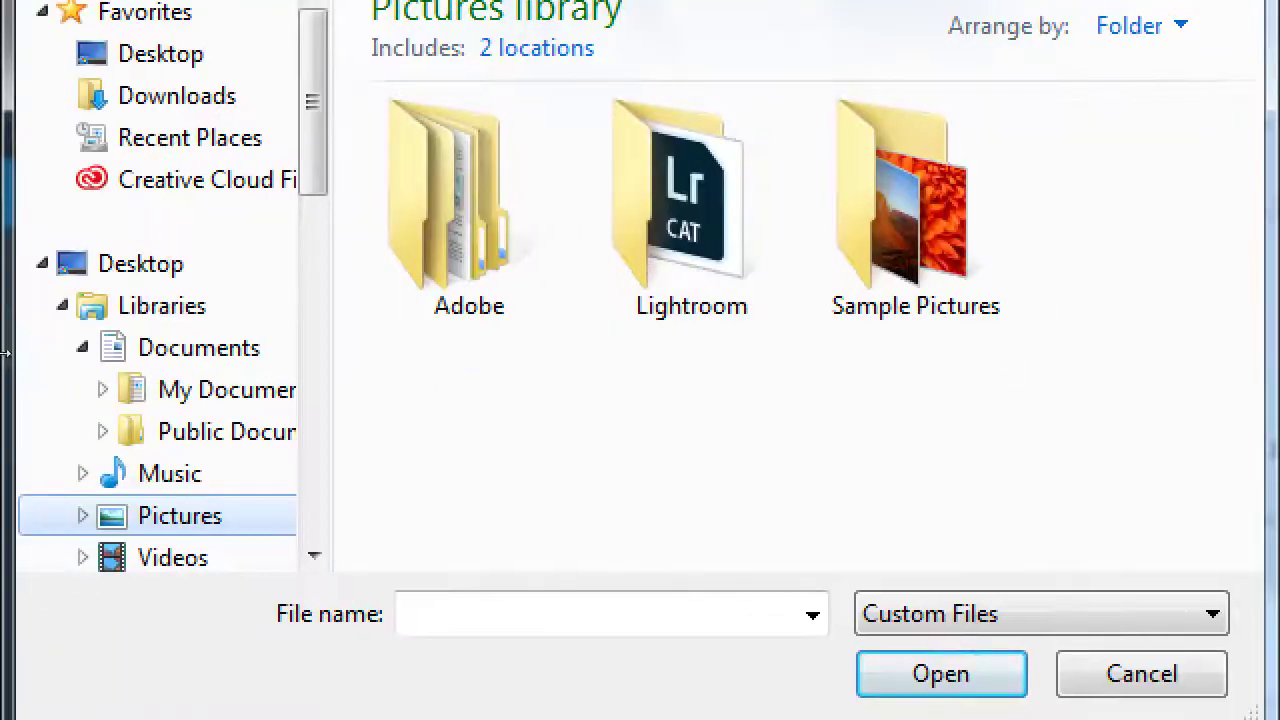
{"action": "double_click", "coordinate": [905, 255]}
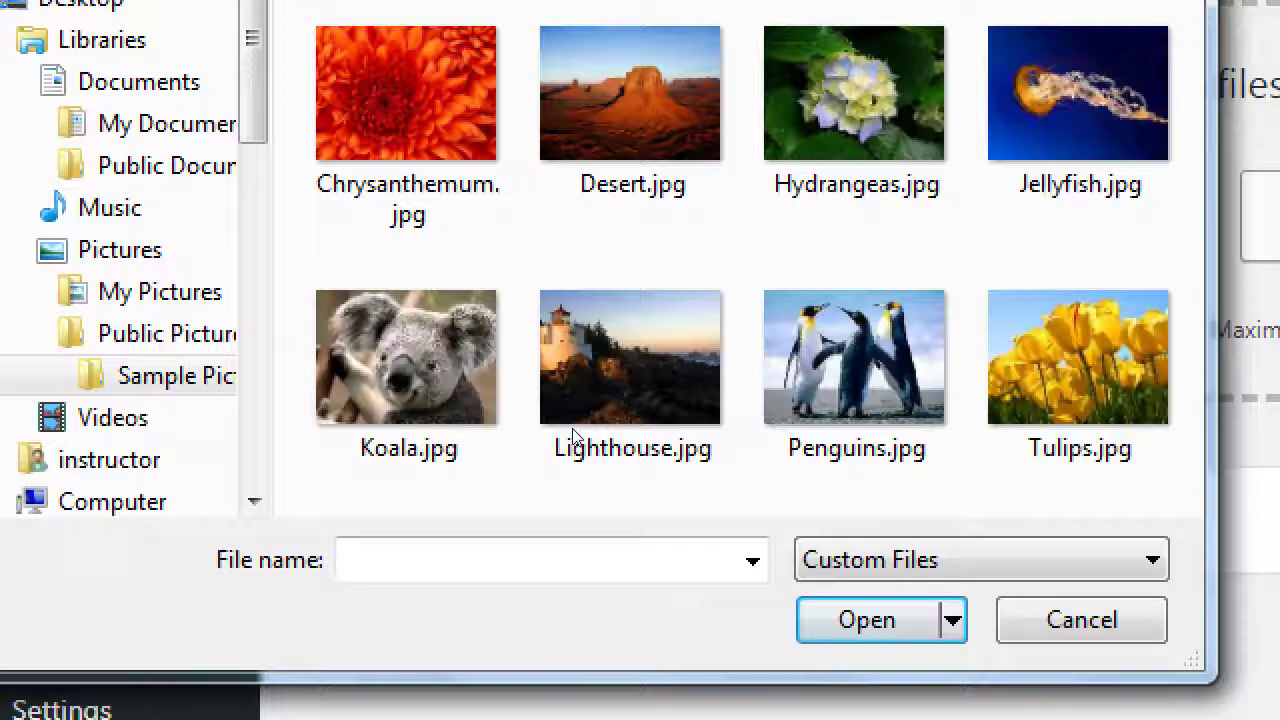
Step: Select the consecutive images from Koala.jpg through Penguins.jpg
{"action": "left_click", "coordinate": [313, 355]}
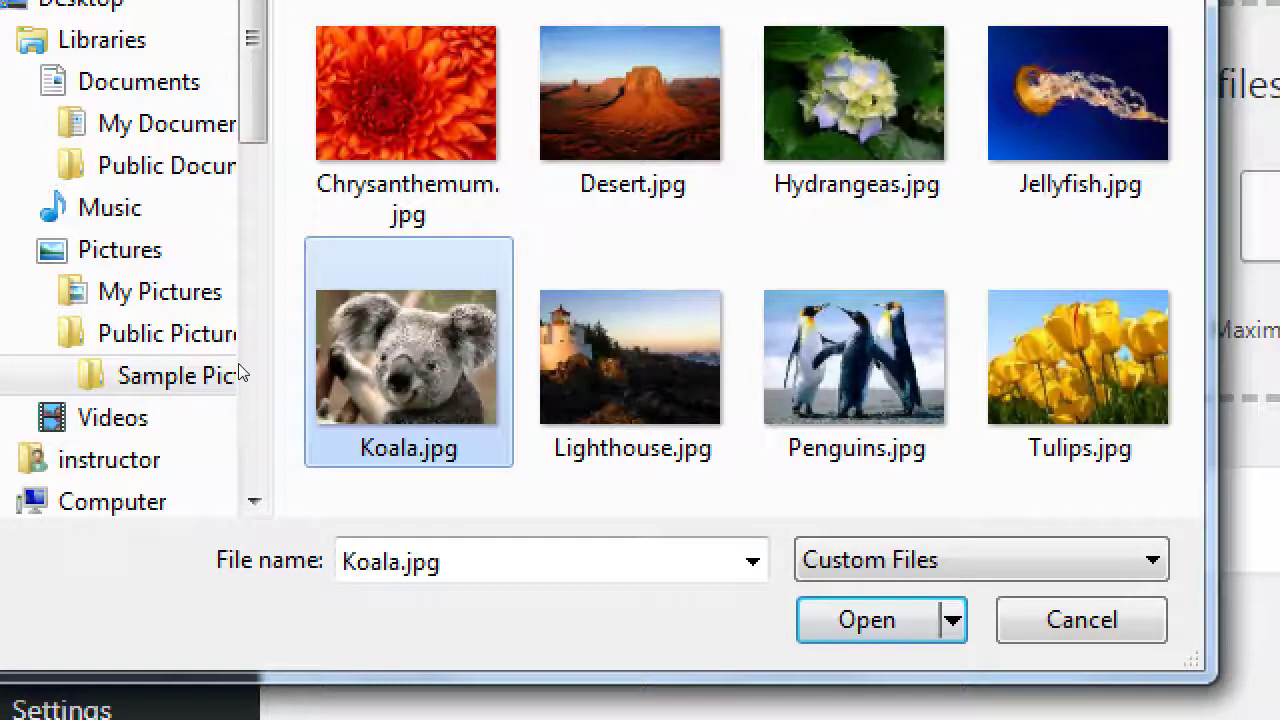
{"action": "key", "text": "shift+Right"}
{"action": "key", "text": "shift+Right"}
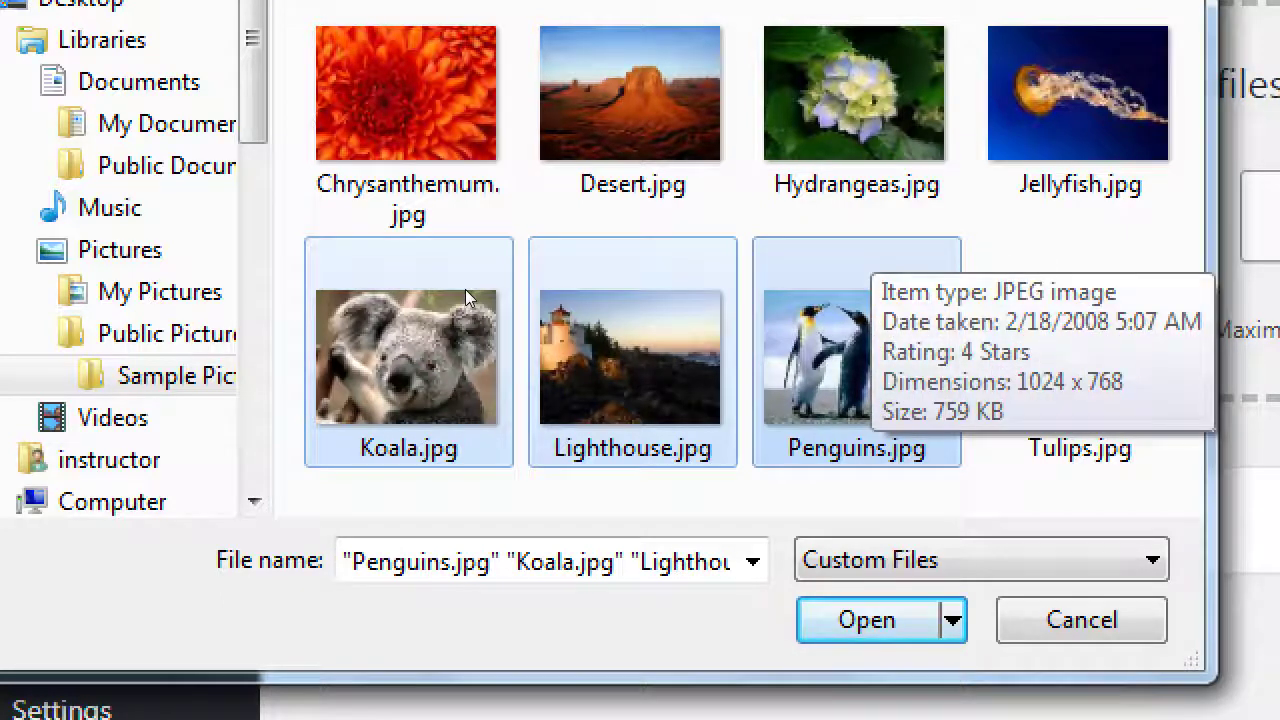
Step: Select only Koala.jpg, Penguins.jpg and Hydrangeas.jpg and upload them to the Media Library
{"action": "key", "text": "Home"}
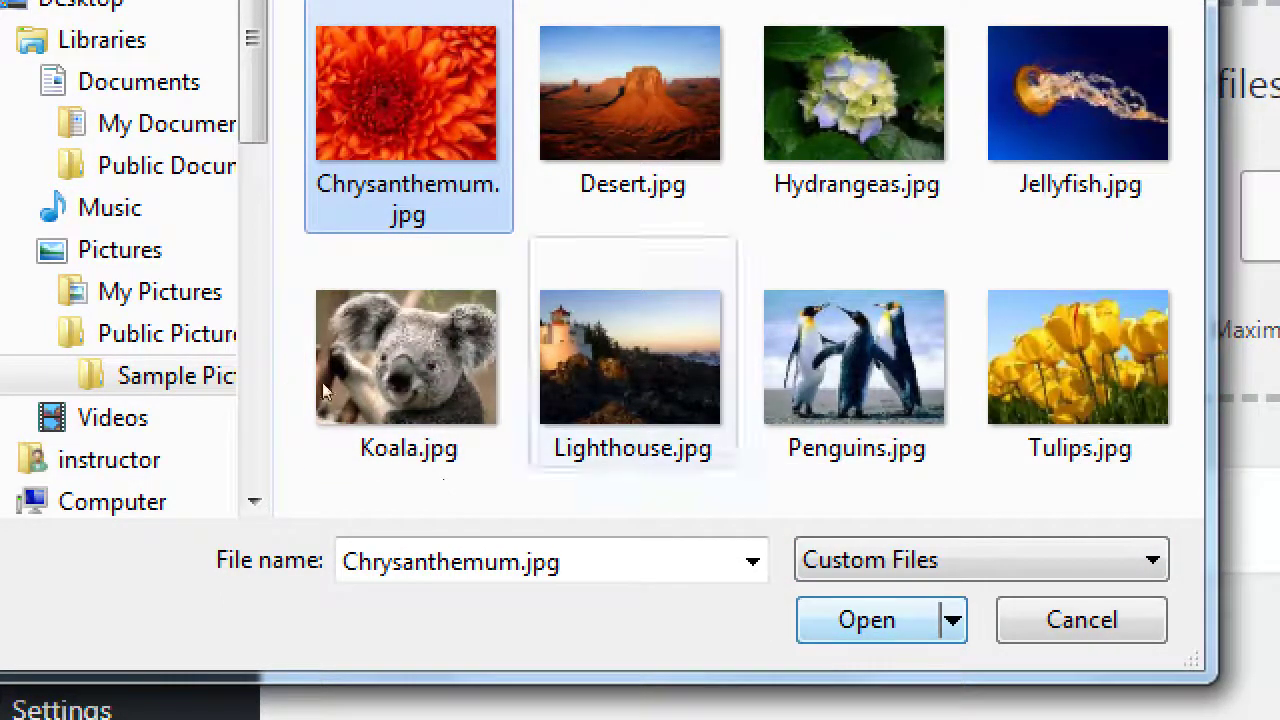
{"action": "key", "text": "Down"}
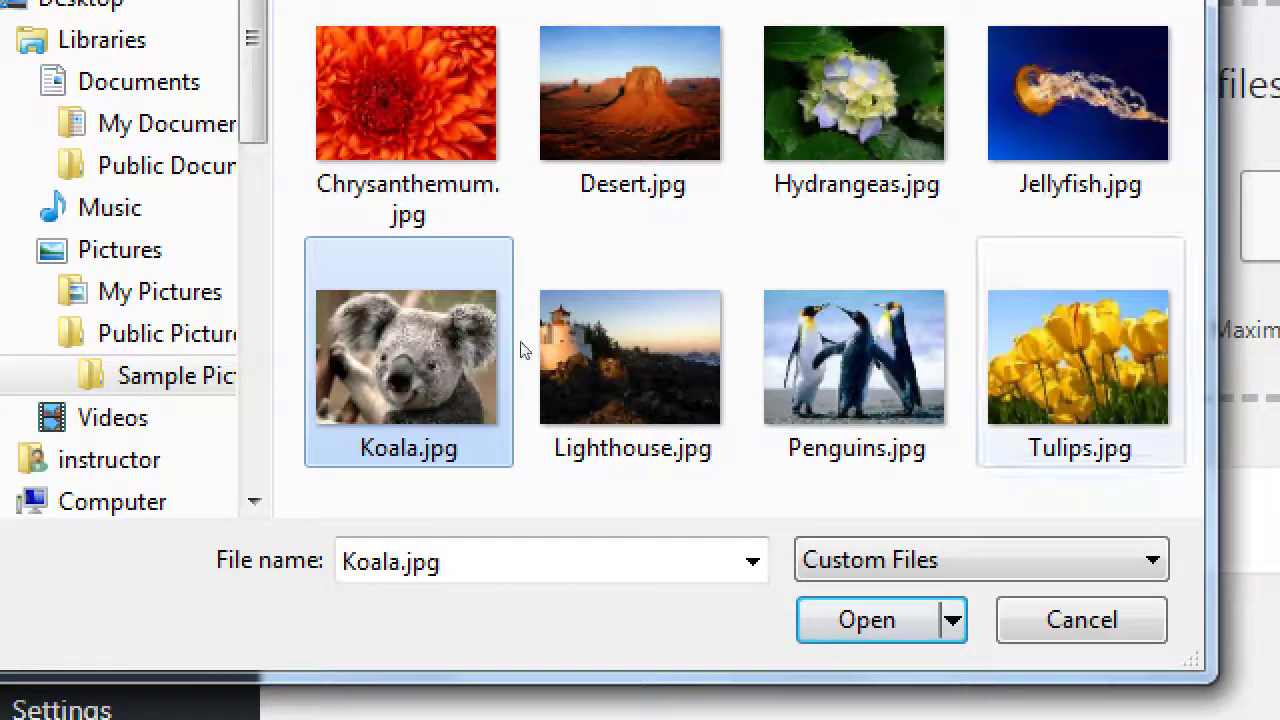
{"action": "key", "text": "ctrl+space"}
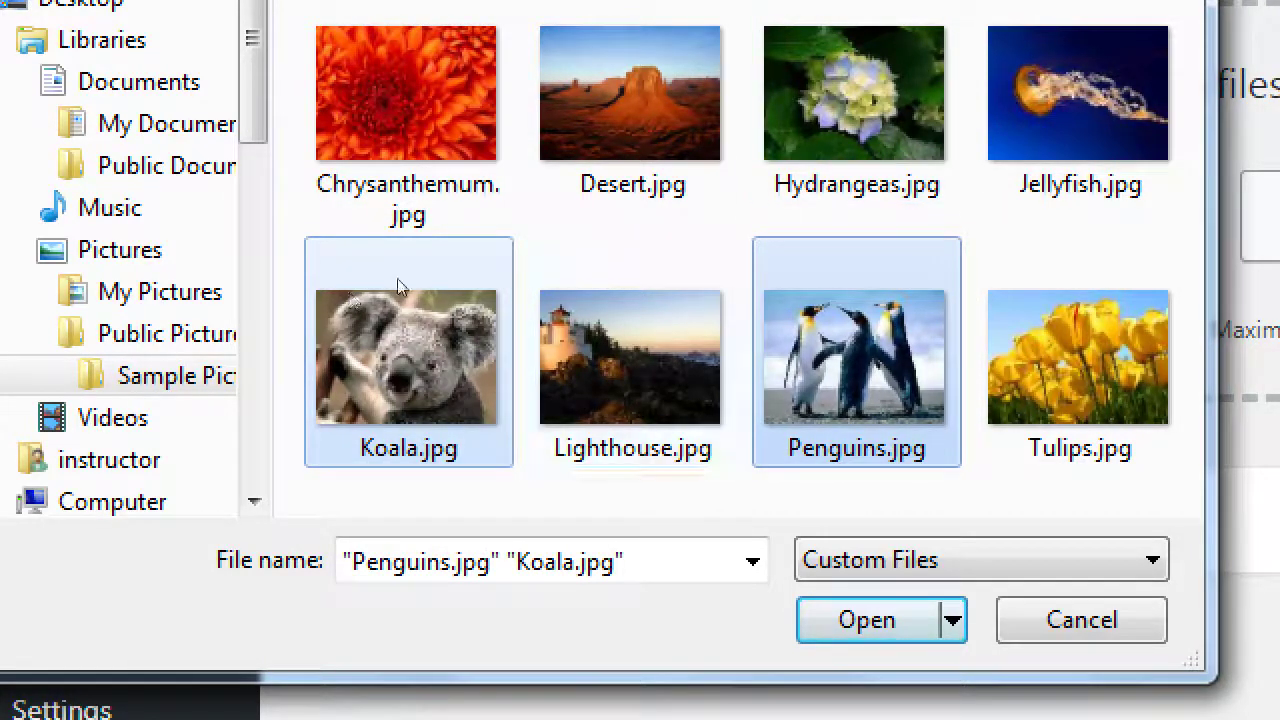
{"action": "key", "text": "ctrl+space"}
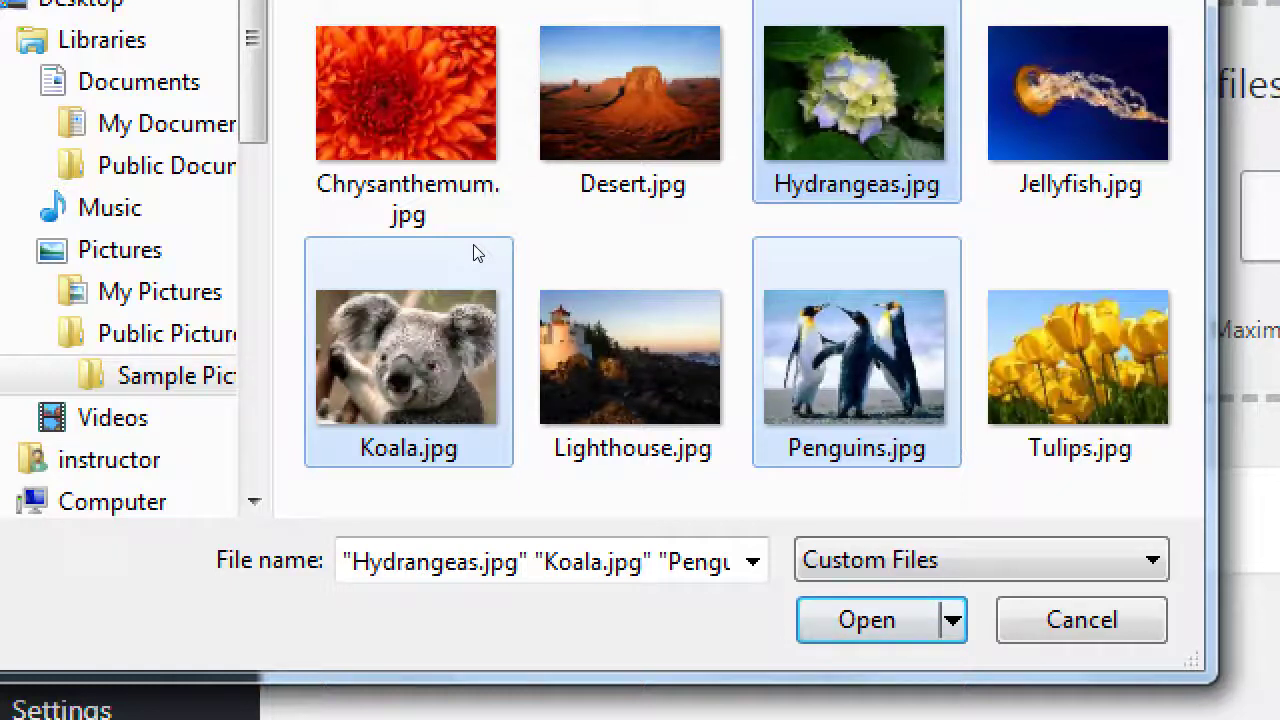
{"action": "key", "text": "Return"}
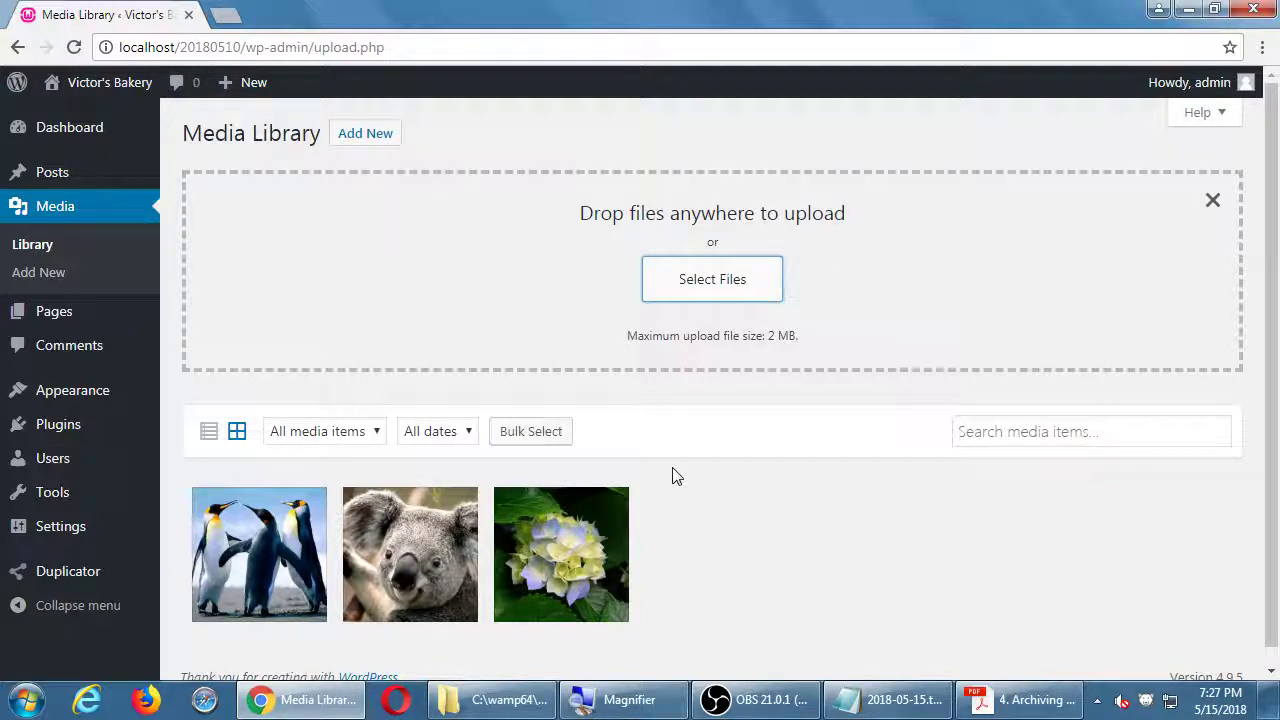
Step: Compare the list and grid views of the Media Library, ending in the grid view
{"action": "scroll", "coordinate": [674, 474], "scroll_direction": "down", "scroll_amount": 1}
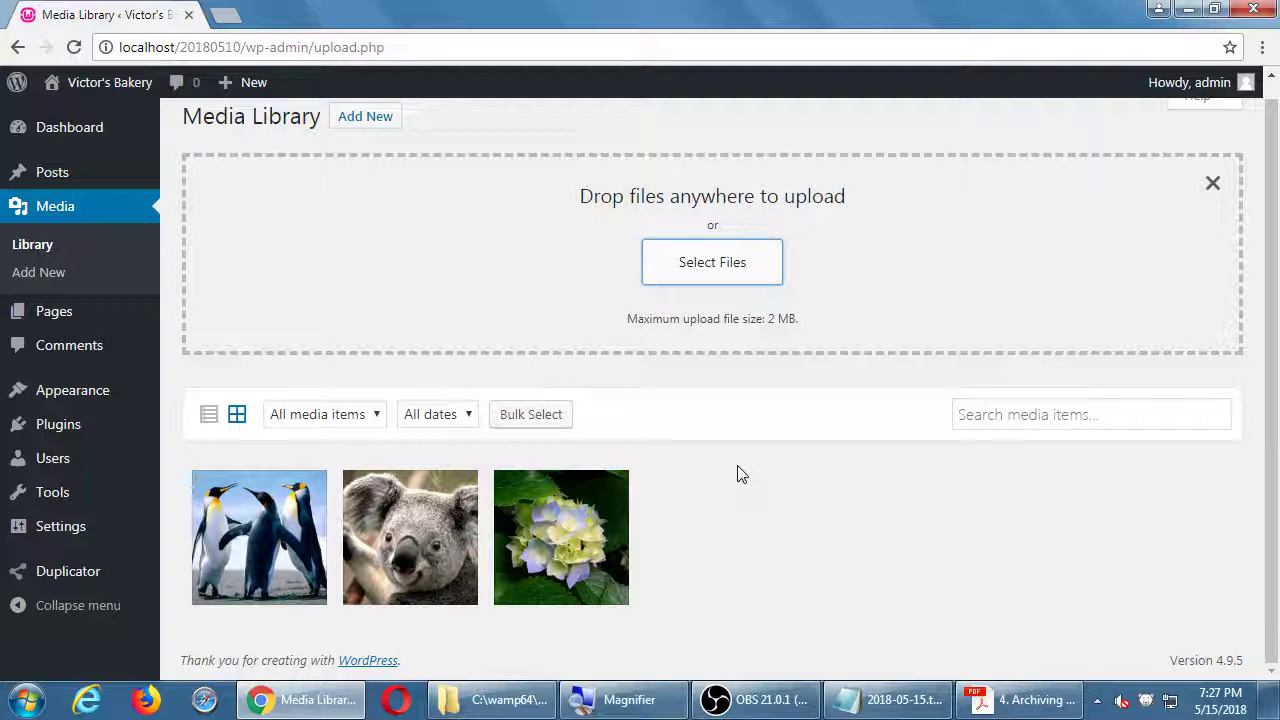
{"action": "left_click", "coordinate": [208, 416]}
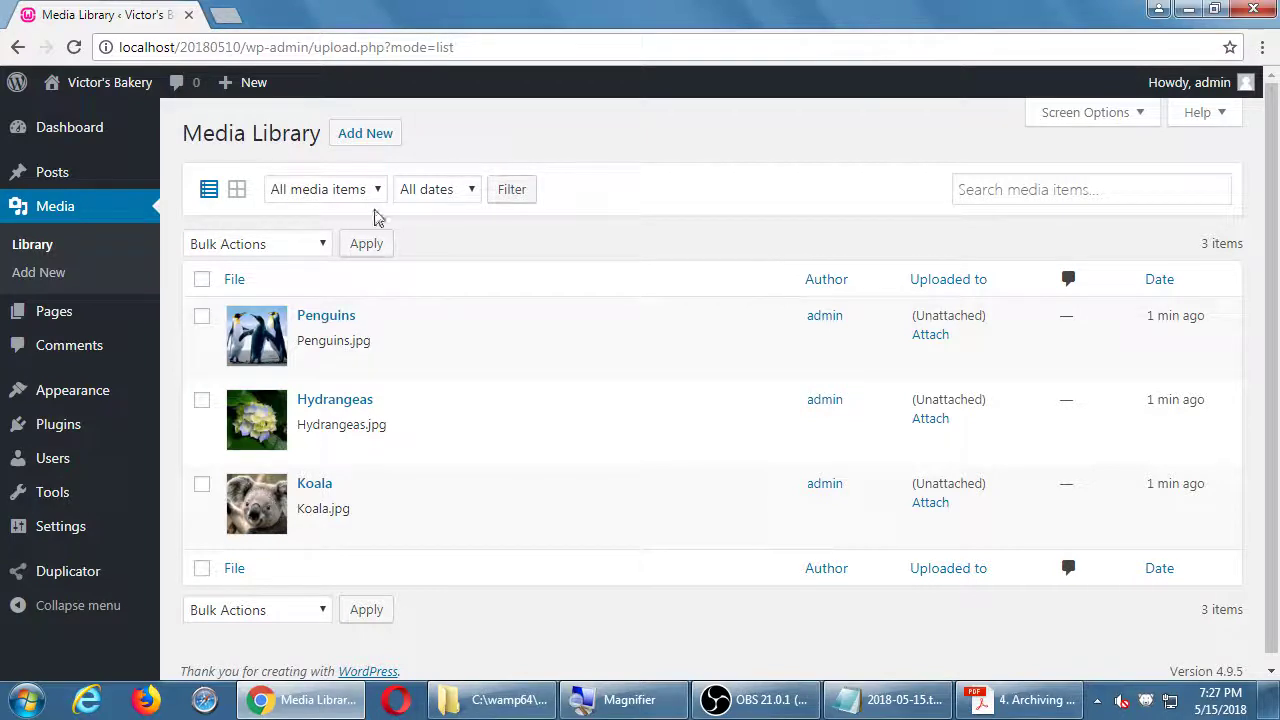
{"action": "left_click", "coordinate": [230, 193]}
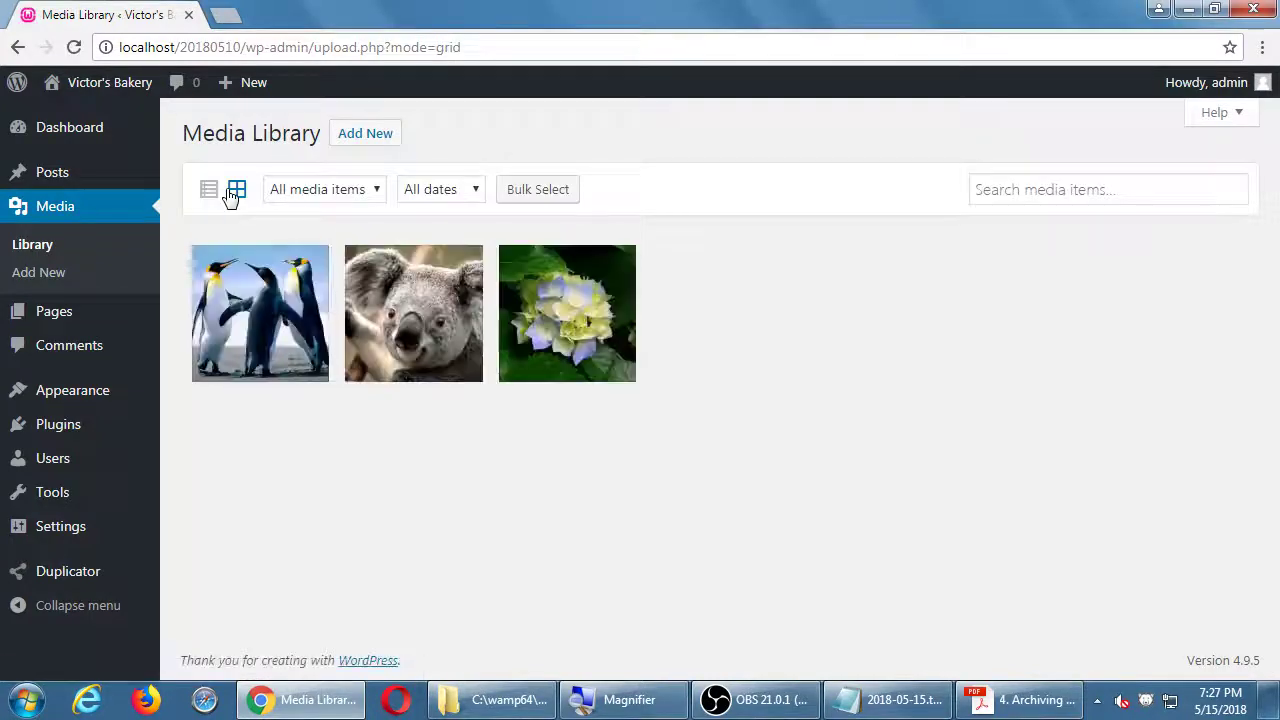
{"action": "left_click", "coordinate": [207, 192]}
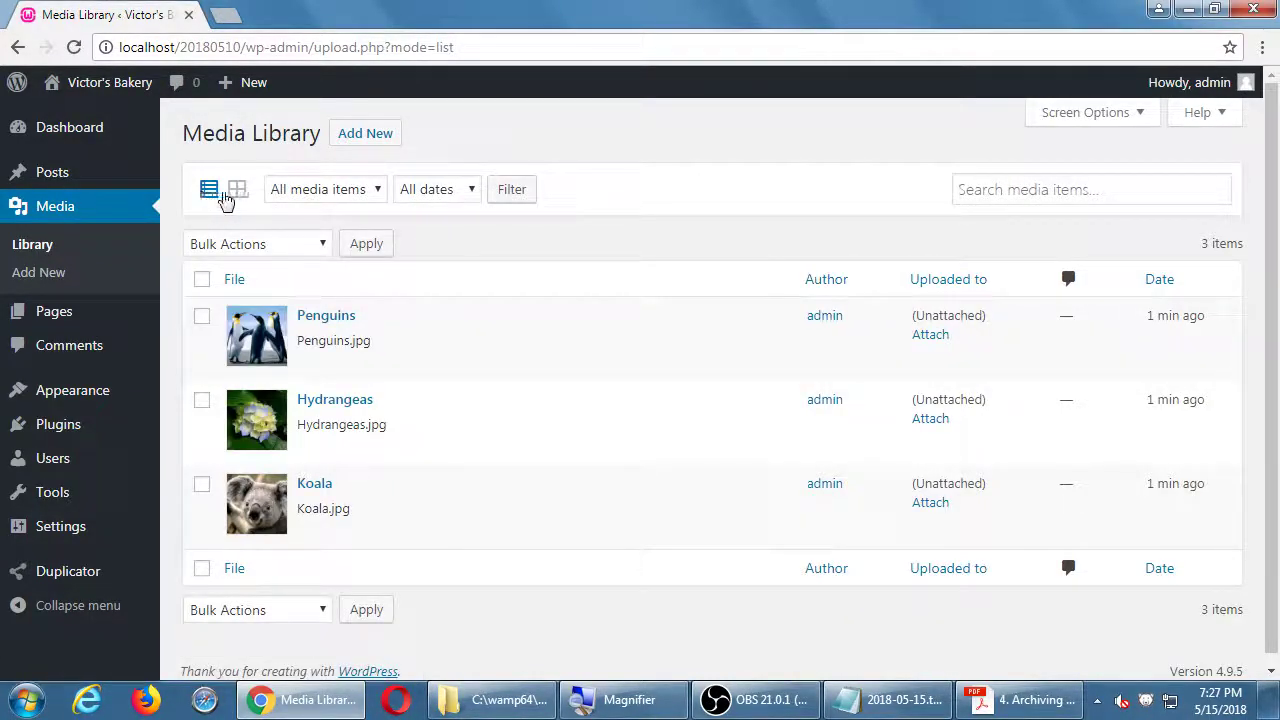
{"action": "left_click", "coordinate": [235, 193]}
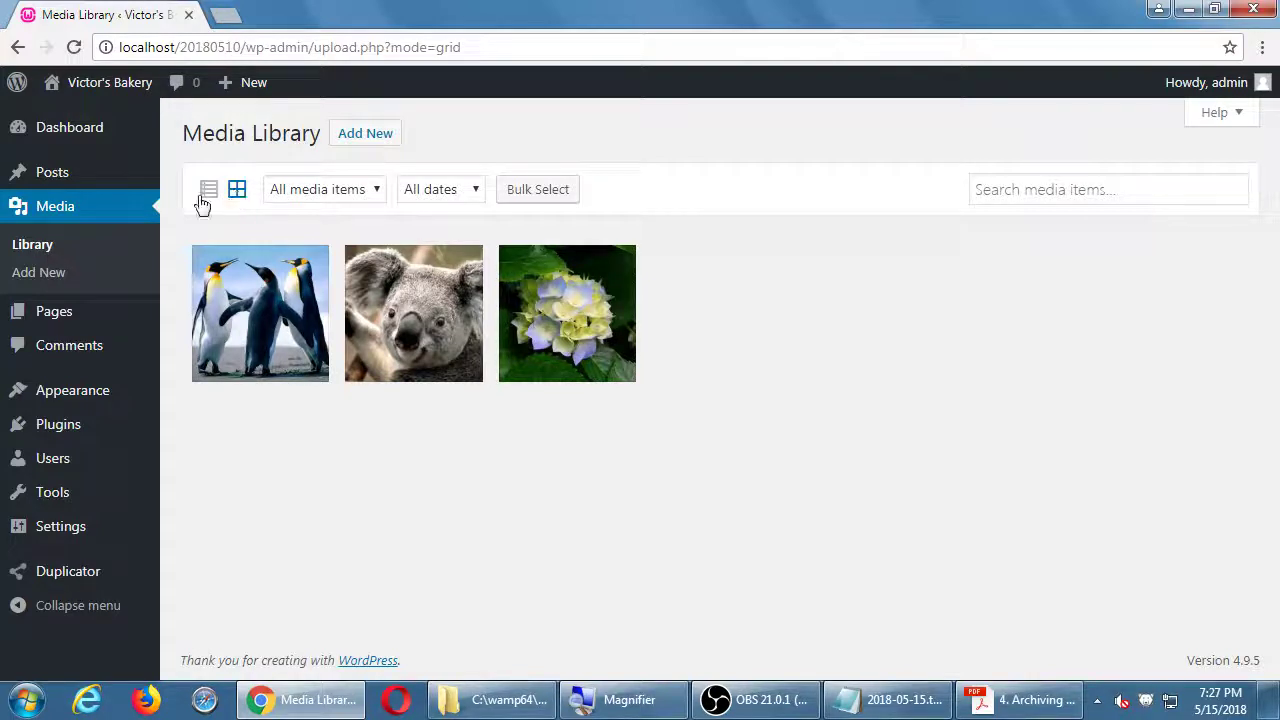
Step: Open the attachment details of the penguins image and examine the folder path and file name in its URL
{"action": "left_click", "coordinate": [250, 287]}
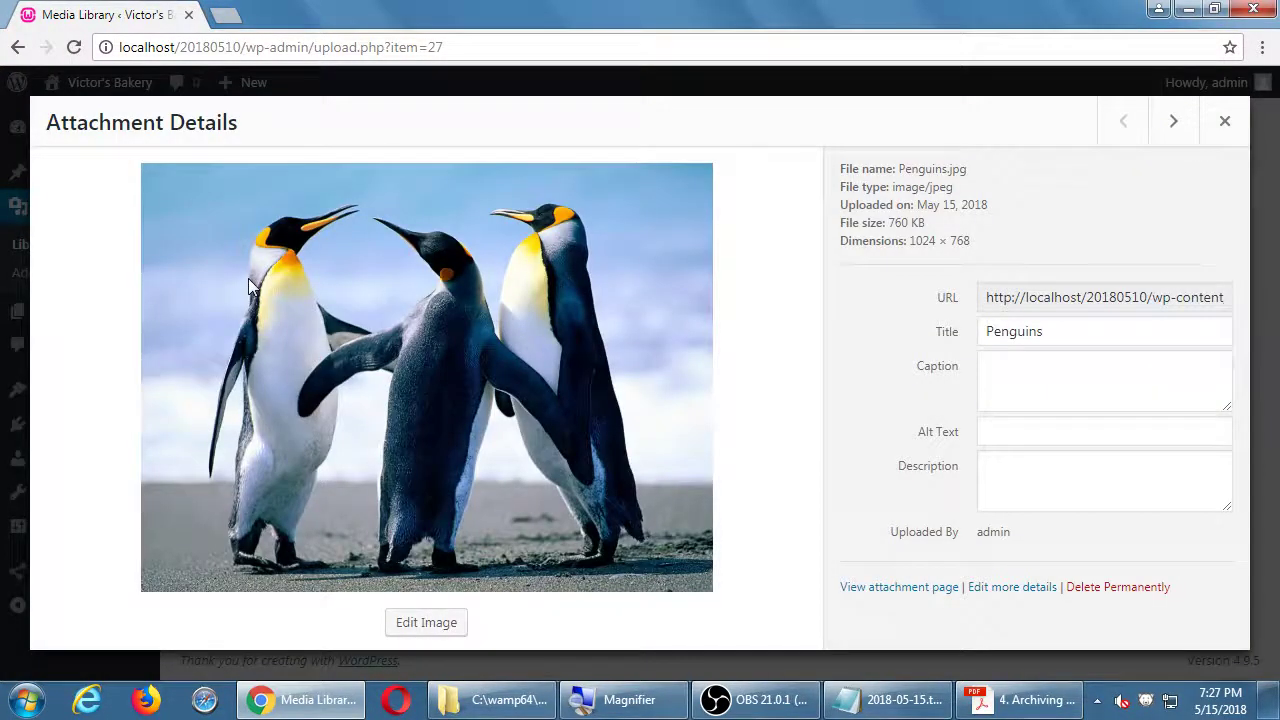
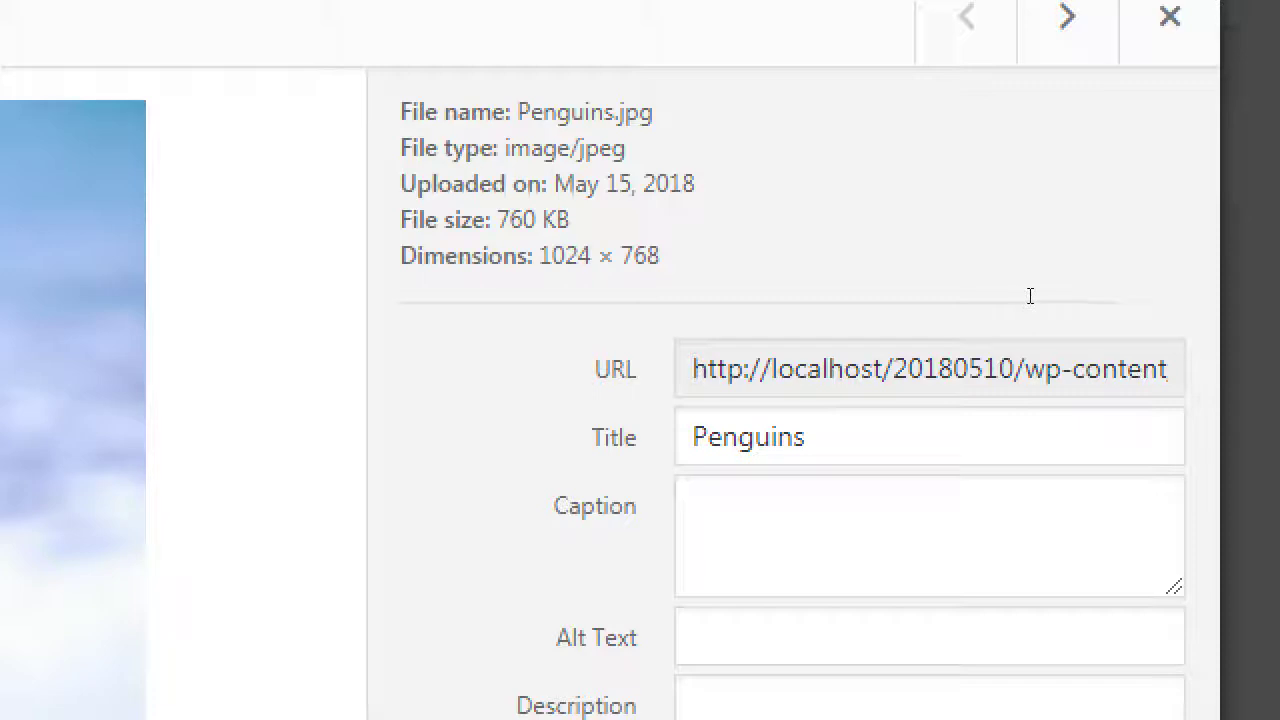
{"action": "left_click_drag", "start_coordinate": [822, 369], "coordinate": [966, 369]}
{"action": "left_click_drag", "start_coordinate": [1110, 369], "coordinate": [1195, 369]}
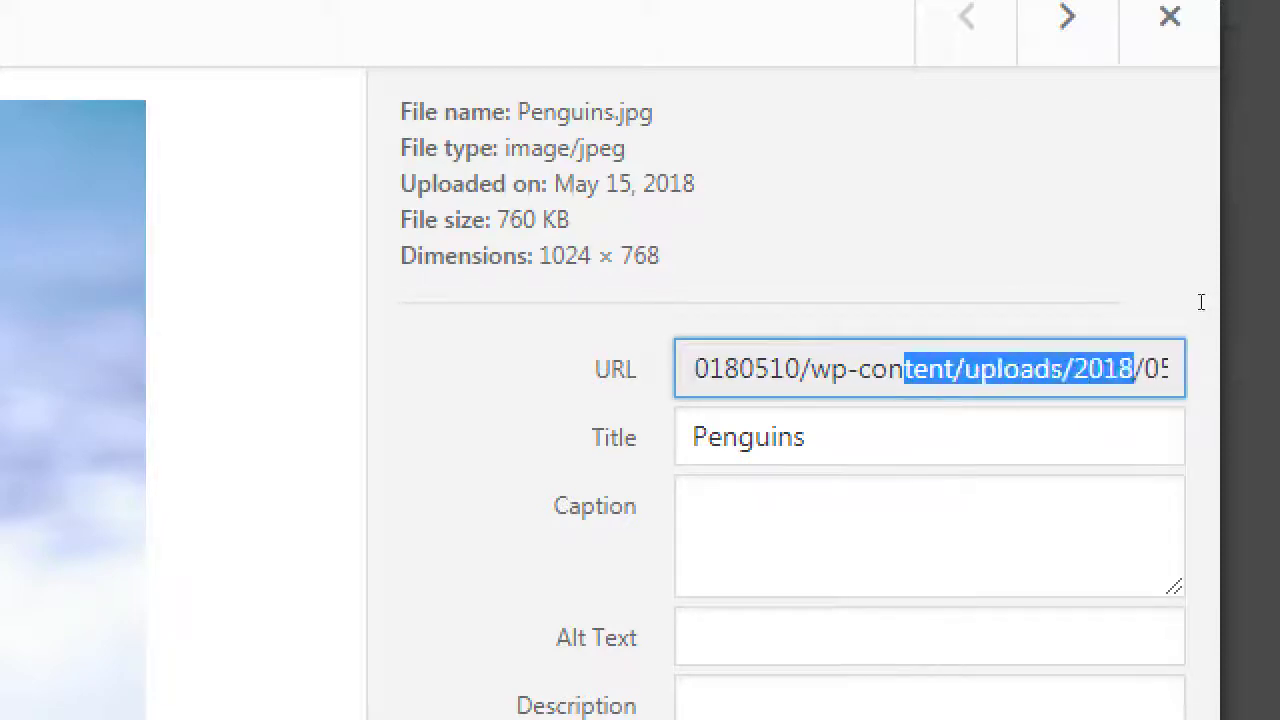
{"action": "left_click", "coordinate": [1003, 369]}
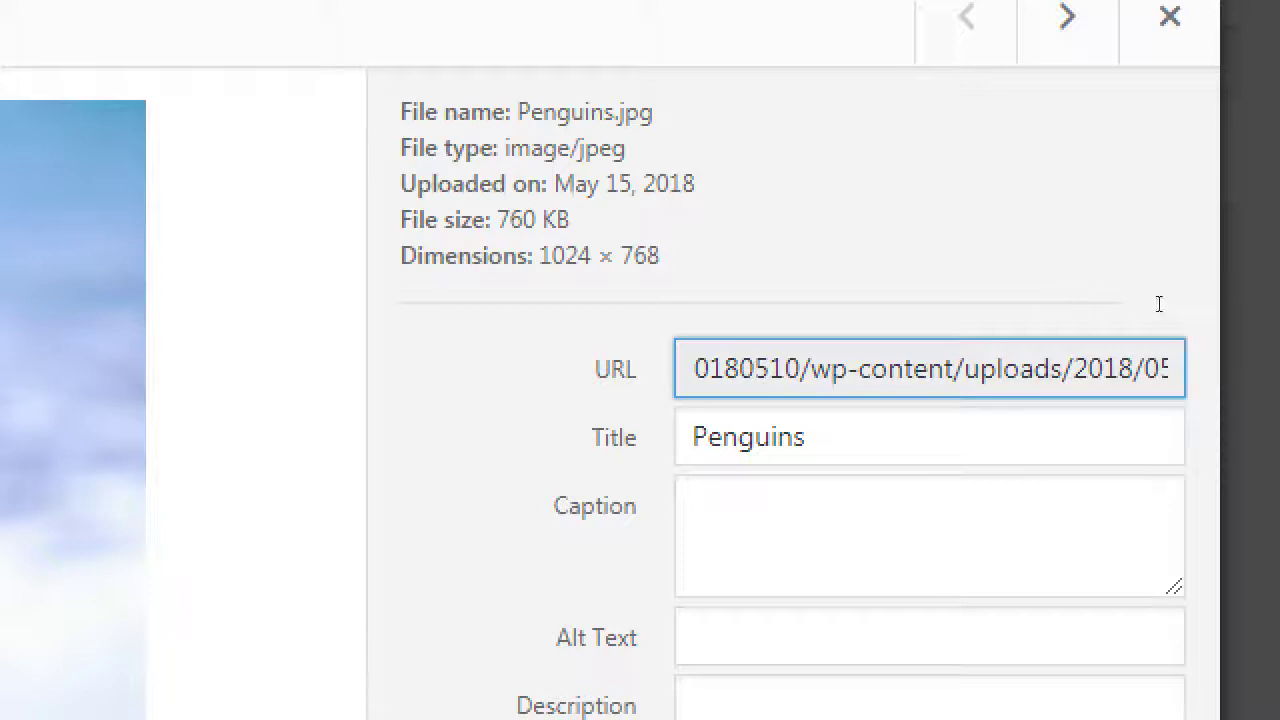
{"action": "double_click", "coordinate": [1012, 369]}
{"action": "double_click", "coordinate": [1103, 369]}
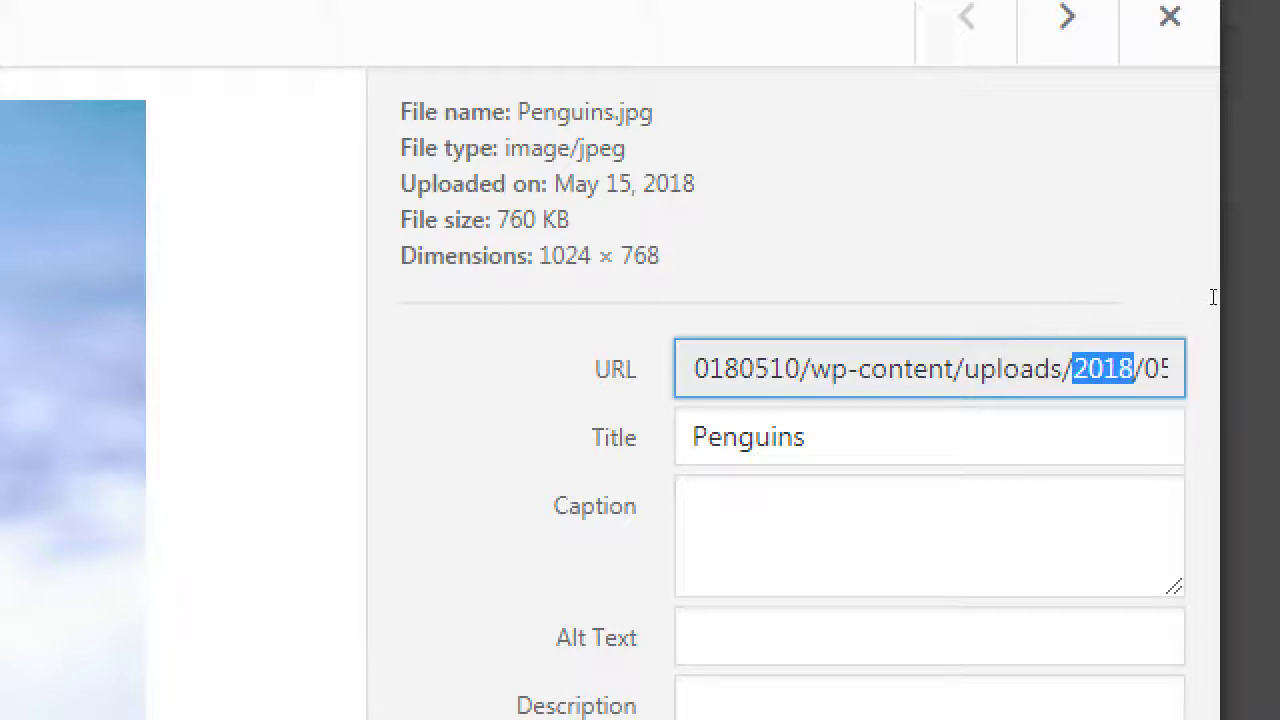
{"action": "left_click_drag", "start_coordinate": [1141, 369], "coordinate": [1228, 297]}
{"action": "key", "text": "Right"}
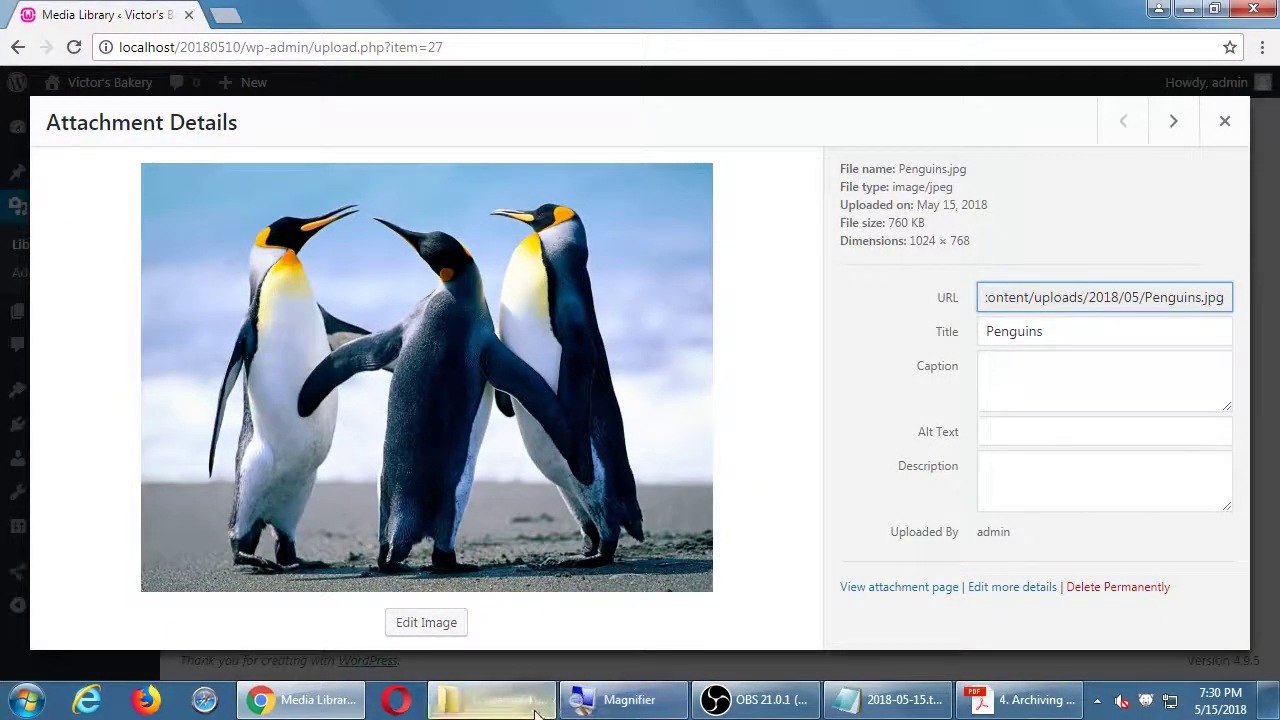
Step: Switch to Windows Explorer and open the site's wp-content/uploads/2018/05 folder to view the uploaded image files
{"action": "left_click", "coordinate": [495, 700]}
{"action": "left_click_drag", "start_coordinate": [630, 20], "coordinate": [570, 95]}
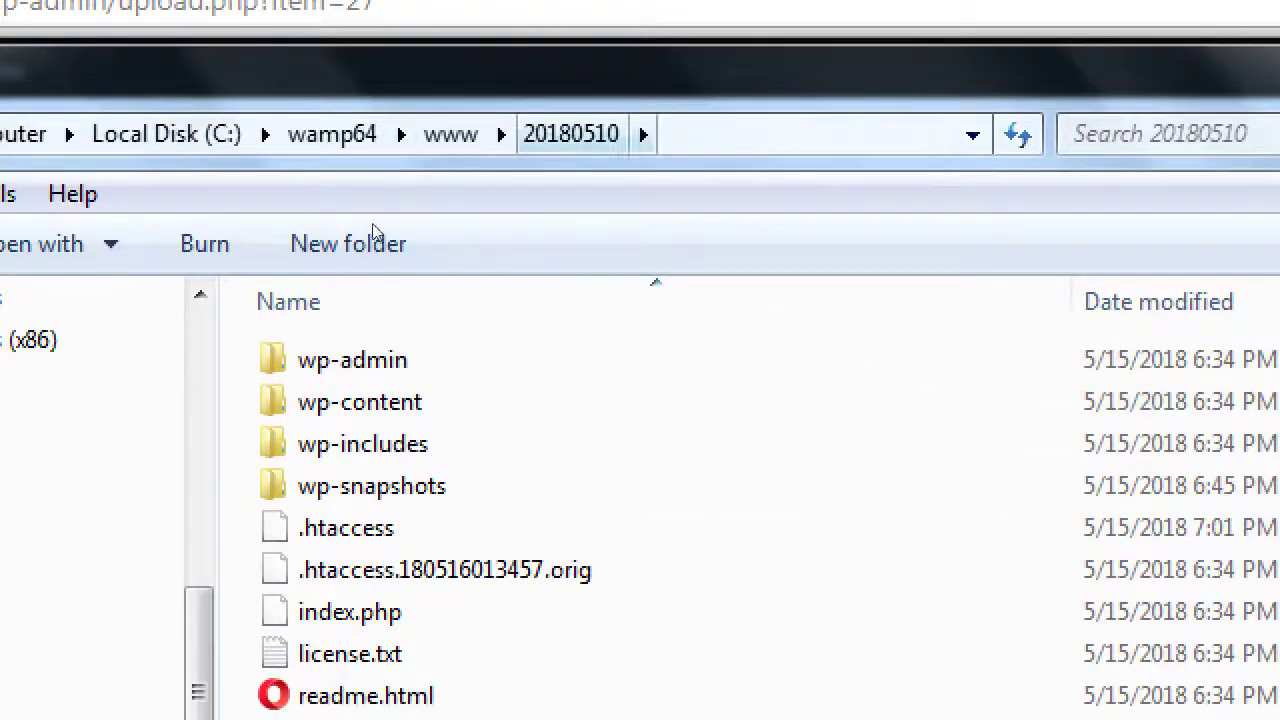
{"action": "key", "text": "Down"}
{"action": "key", "text": "Return"}
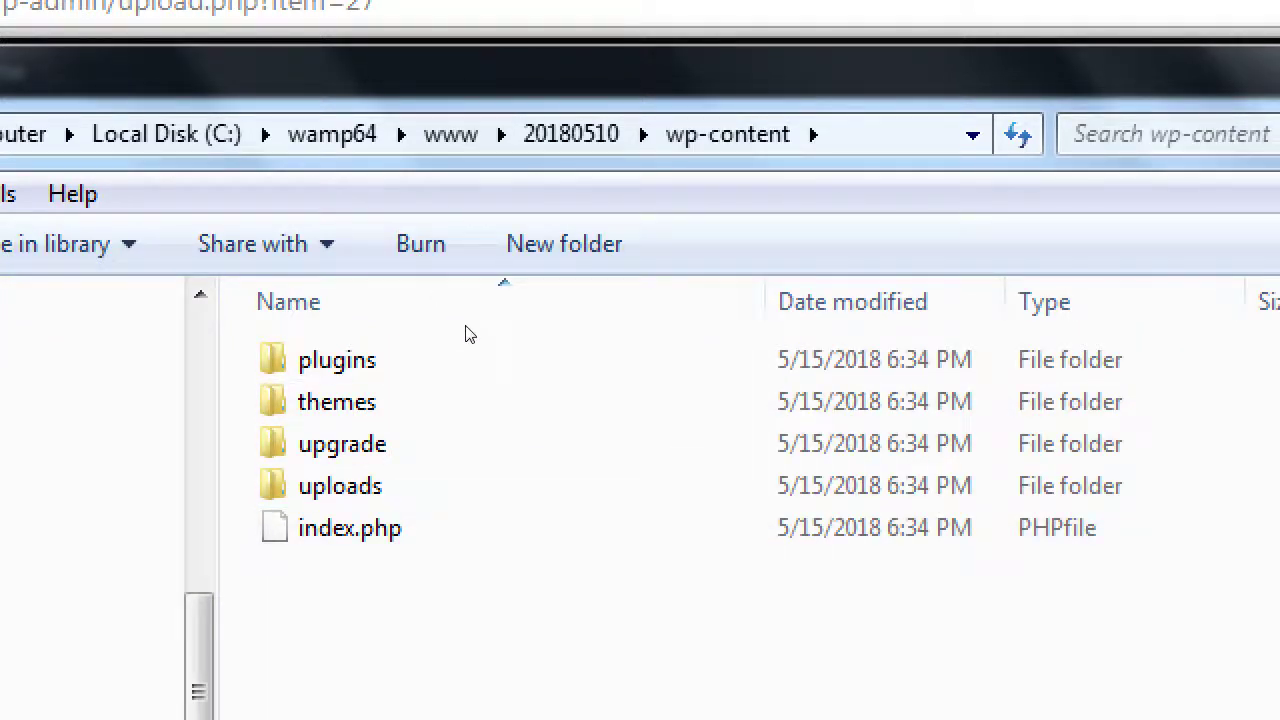
{"action": "key", "text": "Up"}
{"action": "key", "text": "Up"}
{"action": "key", "text": "Return"}
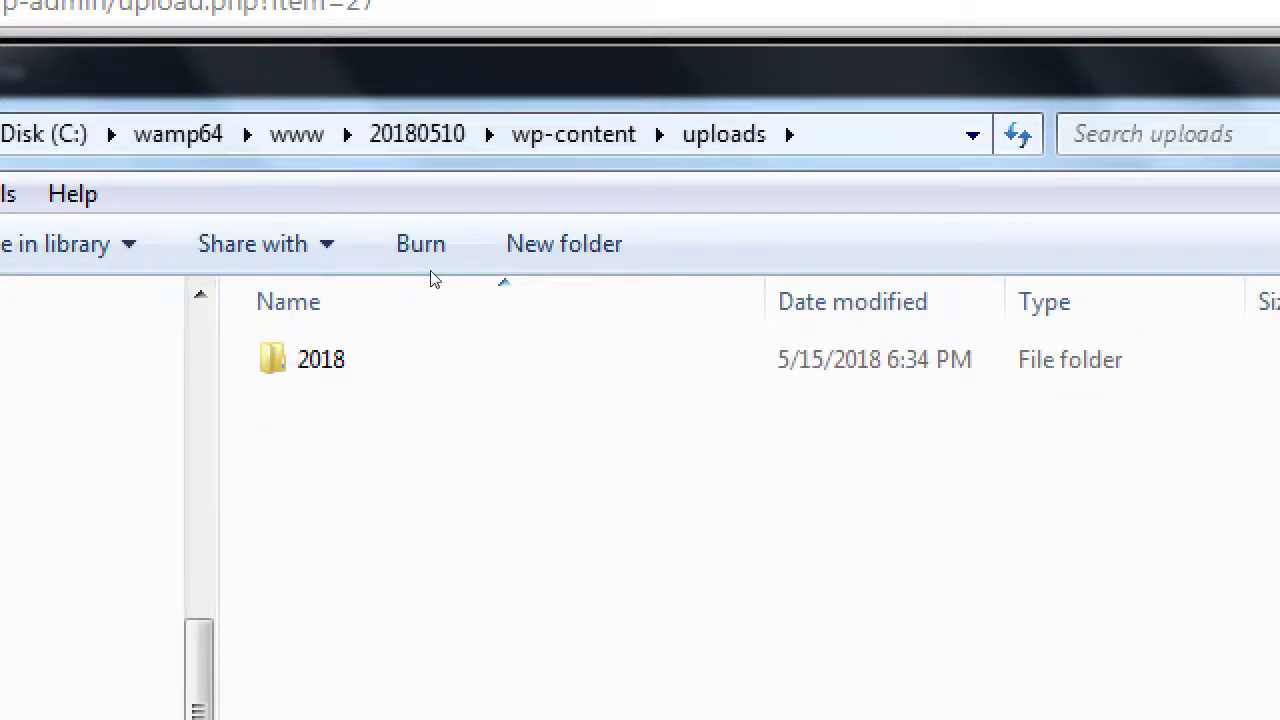
{"action": "key", "text": "Down"}
{"action": "key", "text": "Return"}
{"action": "key", "text": "Down"}
{"action": "key", "text": "Return"}
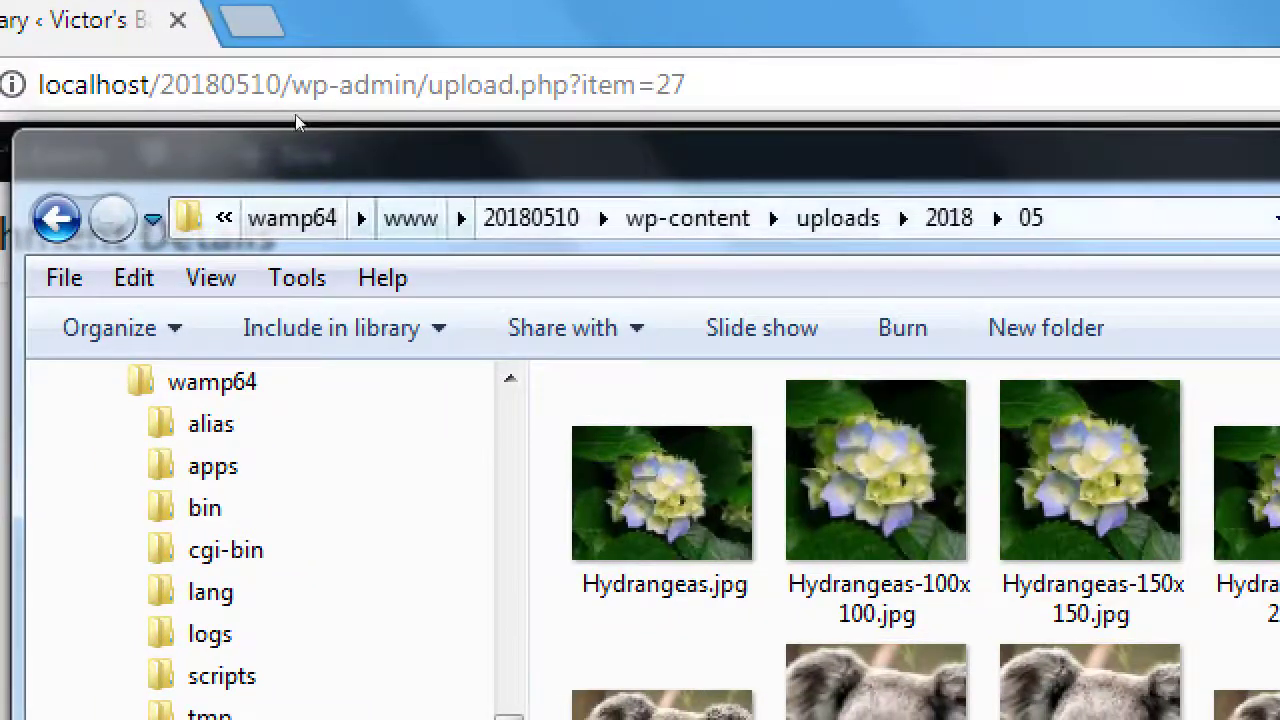
Step: Go back to the www folder, open the 20180510 site folder and look over its subfolders
{"action": "left_click", "coordinate": [410, 218]}
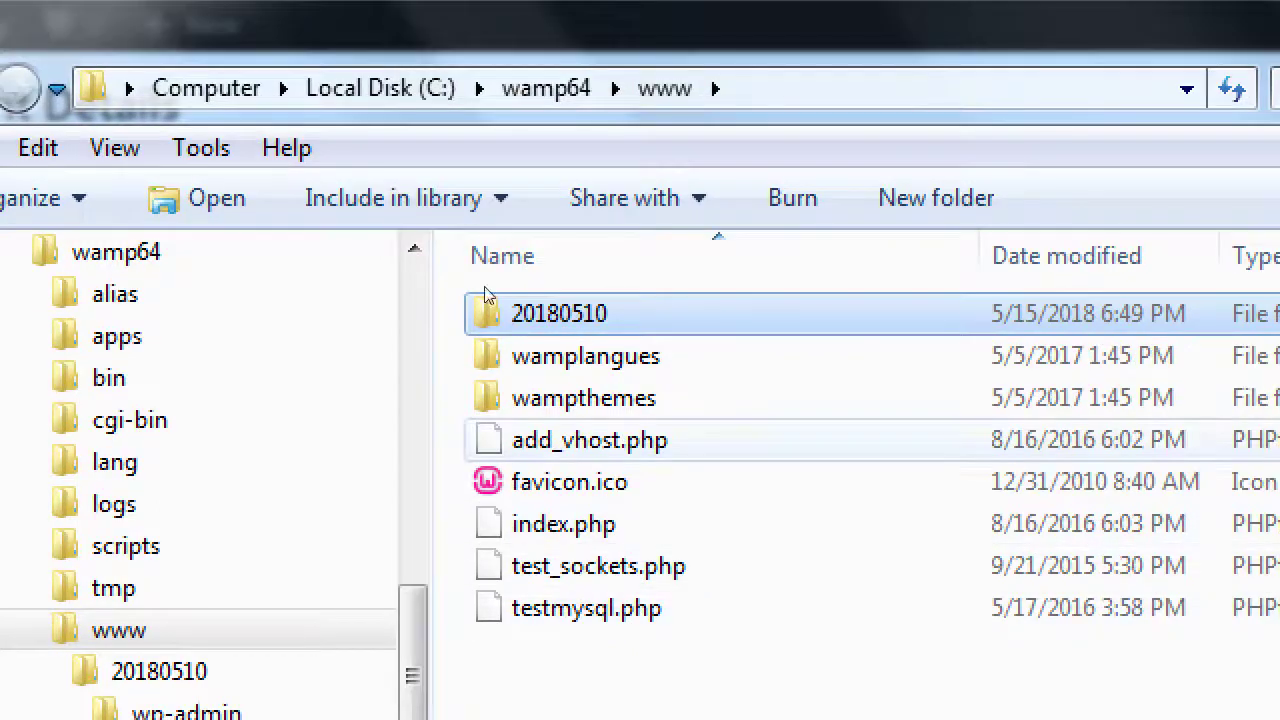
{"action": "key", "text": "Return"}
{"action": "key", "text": "Down"}
{"action": "key", "text": "Down"}
{"action": "key", "text": "Down"}
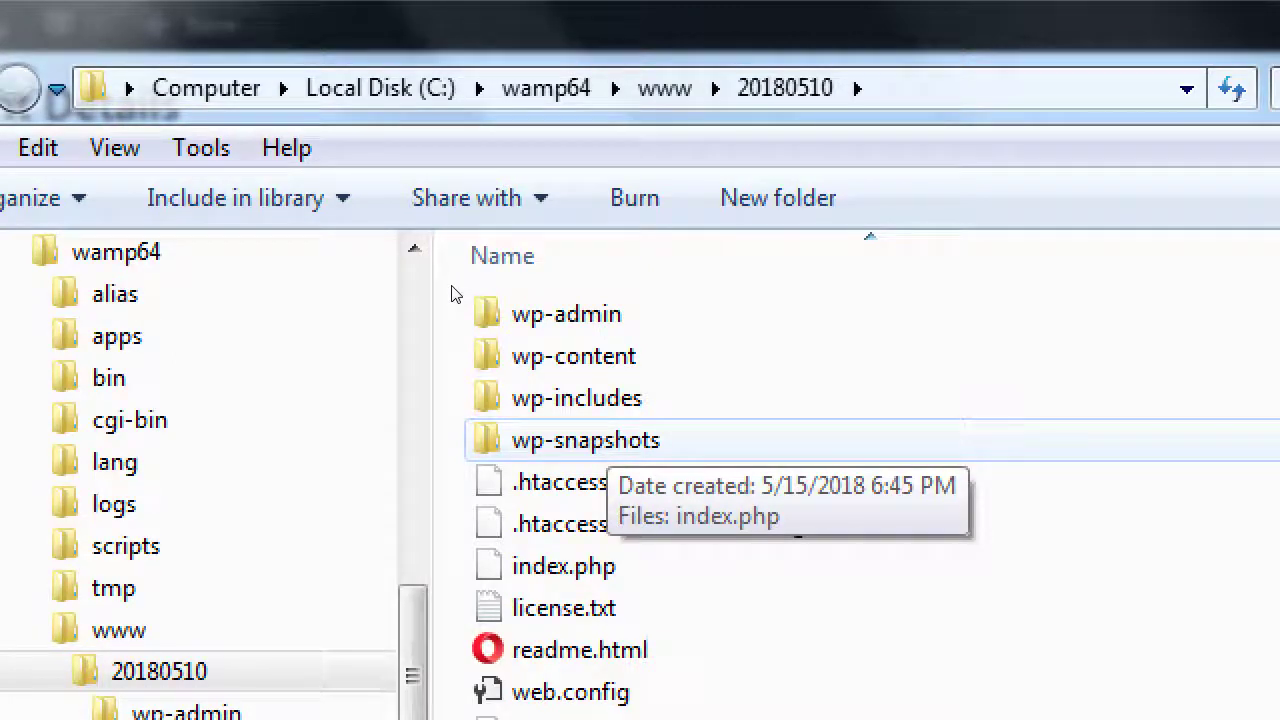
{"action": "key", "text": "Up"}
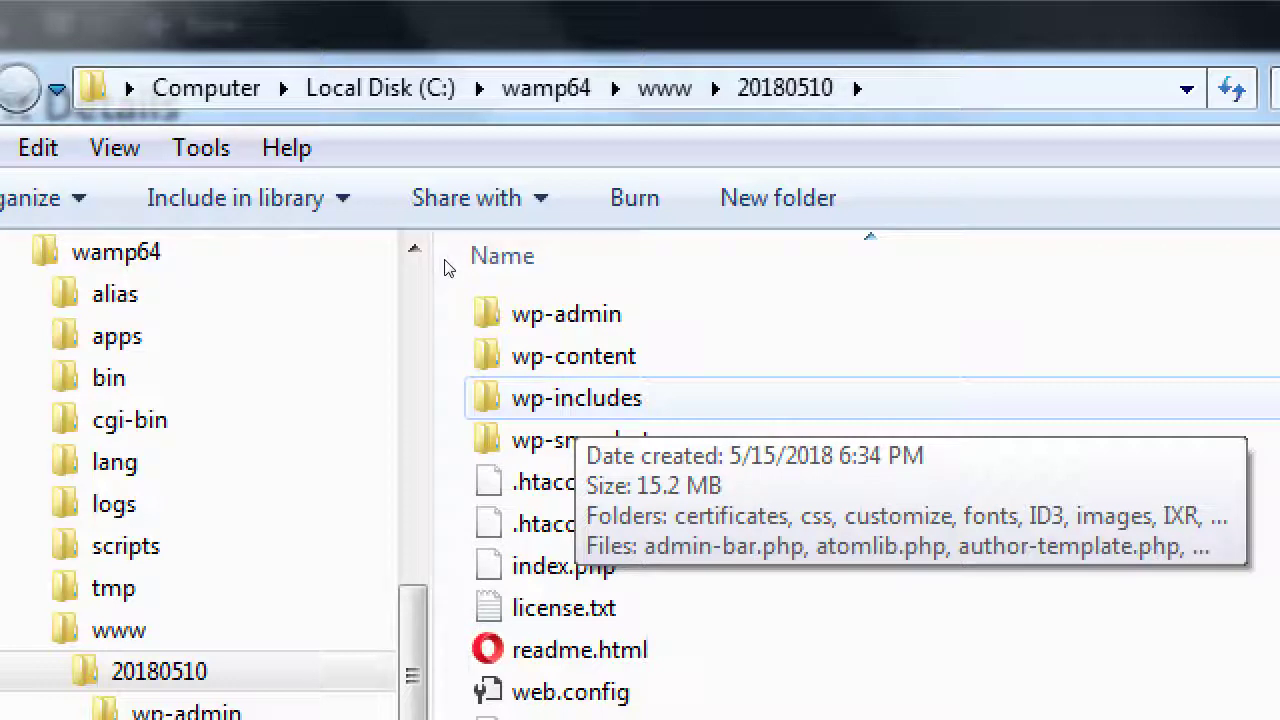
Step: Return to the penguins image's attachment details in the browser and examine the year and month folders at the end of its URL
{"action": "key", "text": "super+minus"}
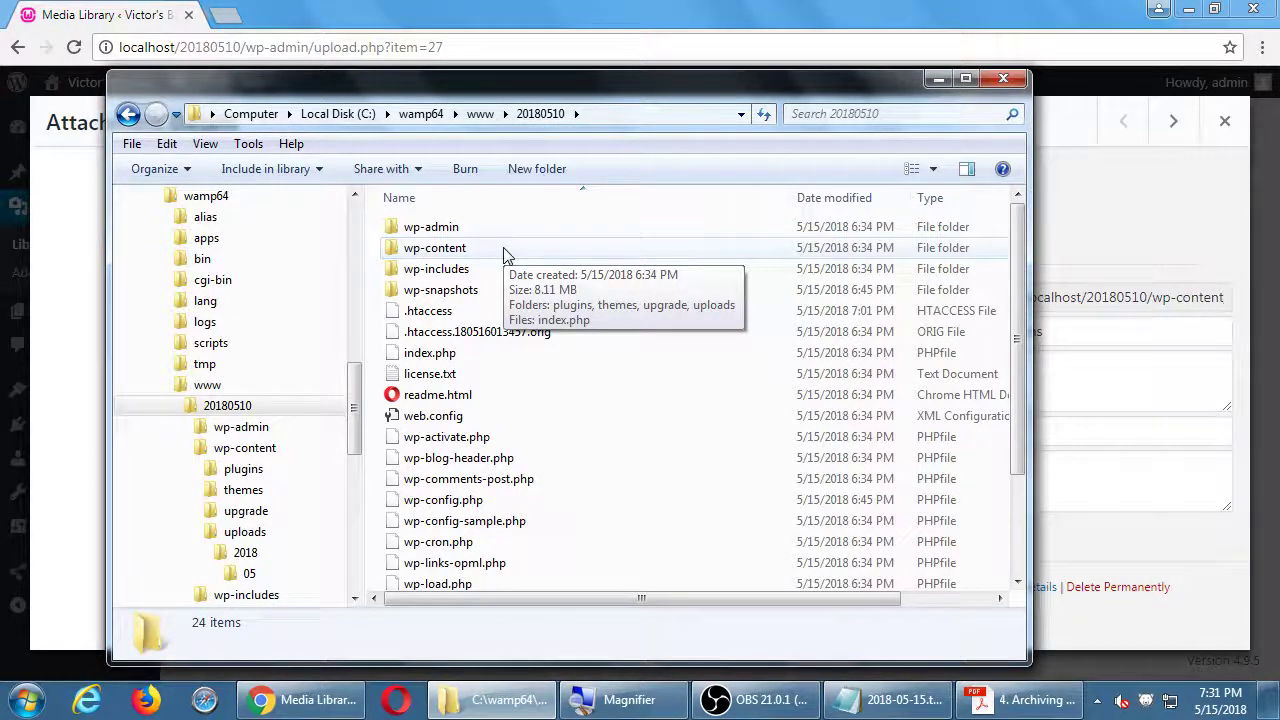
{"action": "left_click", "coordinate": [622, 12]}
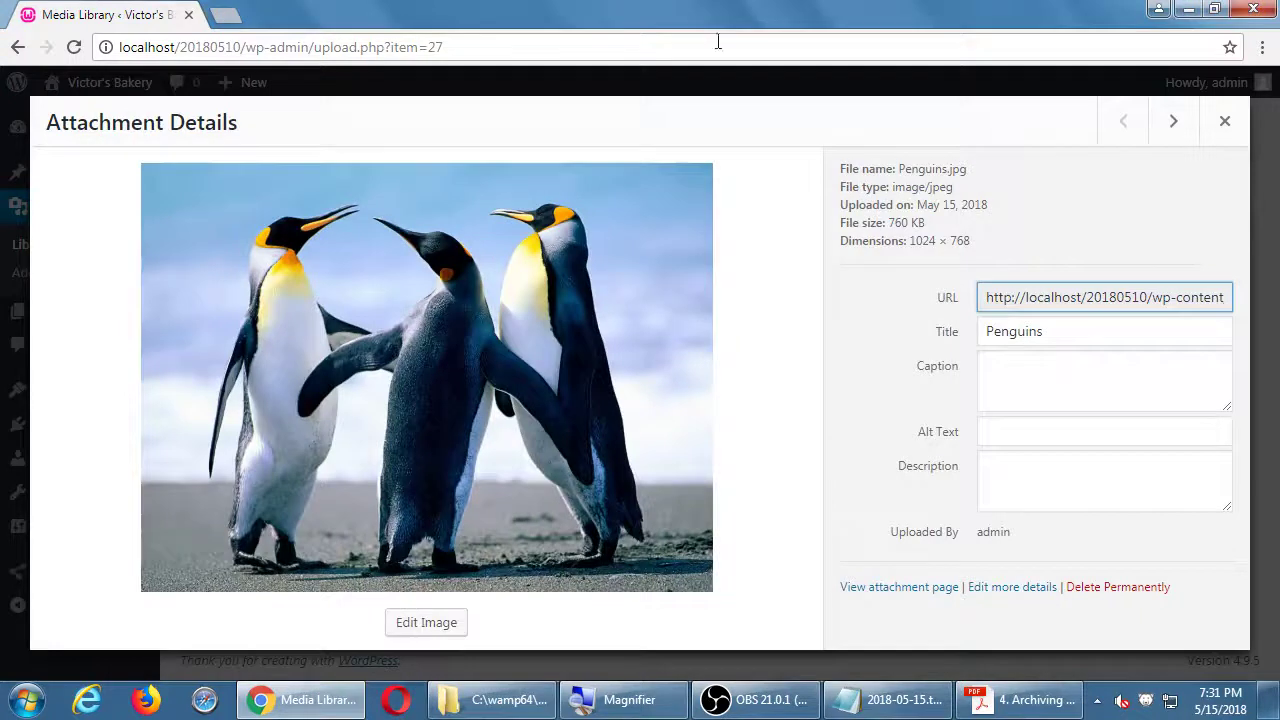
{"action": "mouse_move", "coordinate": [1212, 300]}
{"action": "left_mouse_down"}
{"action": "mouse_move", "coordinate": [1255, 302]}
{"action": "mouse_move", "coordinate": [1222, 304]}
{"action": "left_mouse_up"}
{"action": "left_click", "coordinate": [1196, 304]}
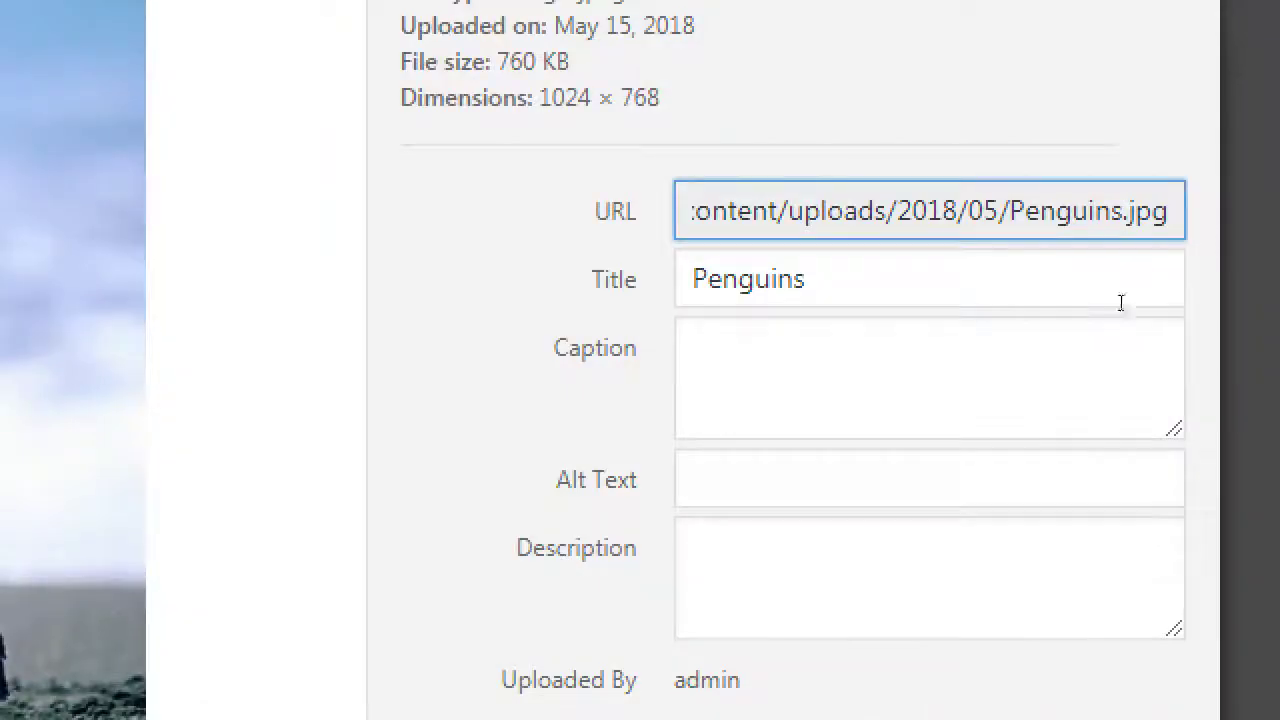
{"action": "key", "text": "shift+Left"}
{"action": "key", "text": "shift+Left"}
{"action": "key", "text": "shift+Left"}
{"action": "key", "text": "shift+Left"}
{"action": "key", "text": "shift+Left"}
{"action": "key", "text": "shift+Left"}
{"action": "key", "text": "shift+Left"}
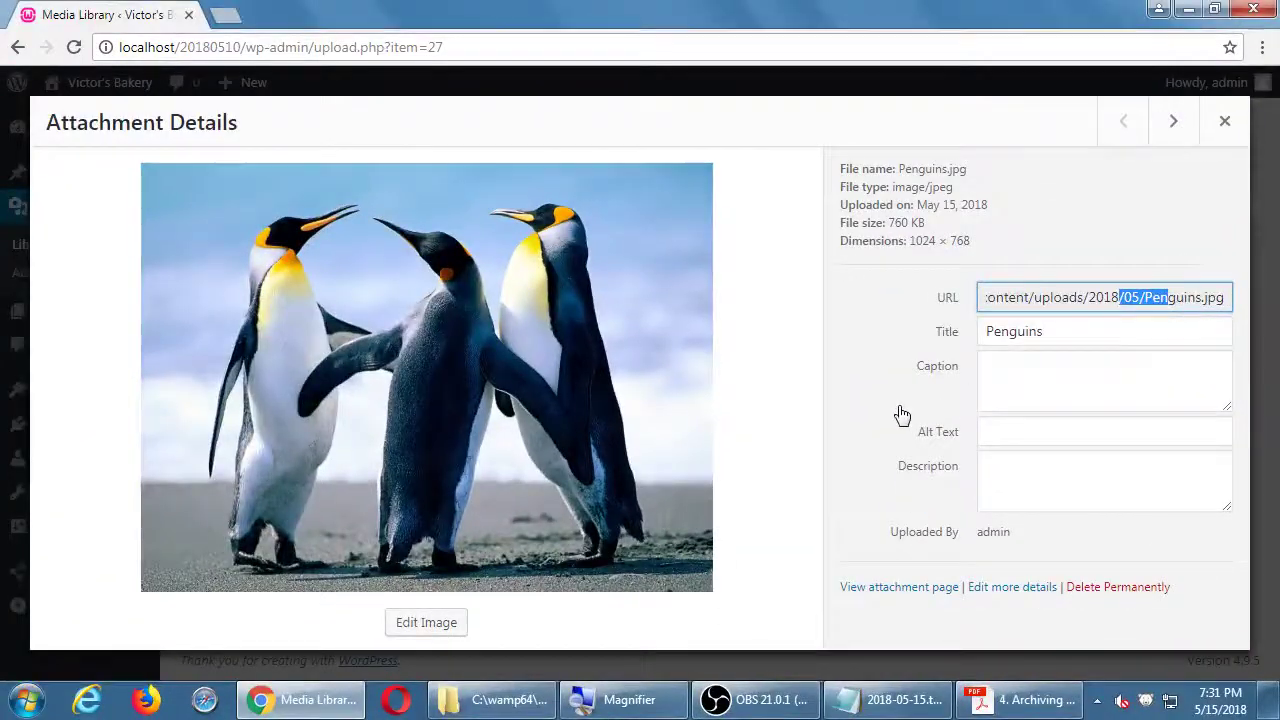
{"action": "left_click", "coordinate": [527, 445]}
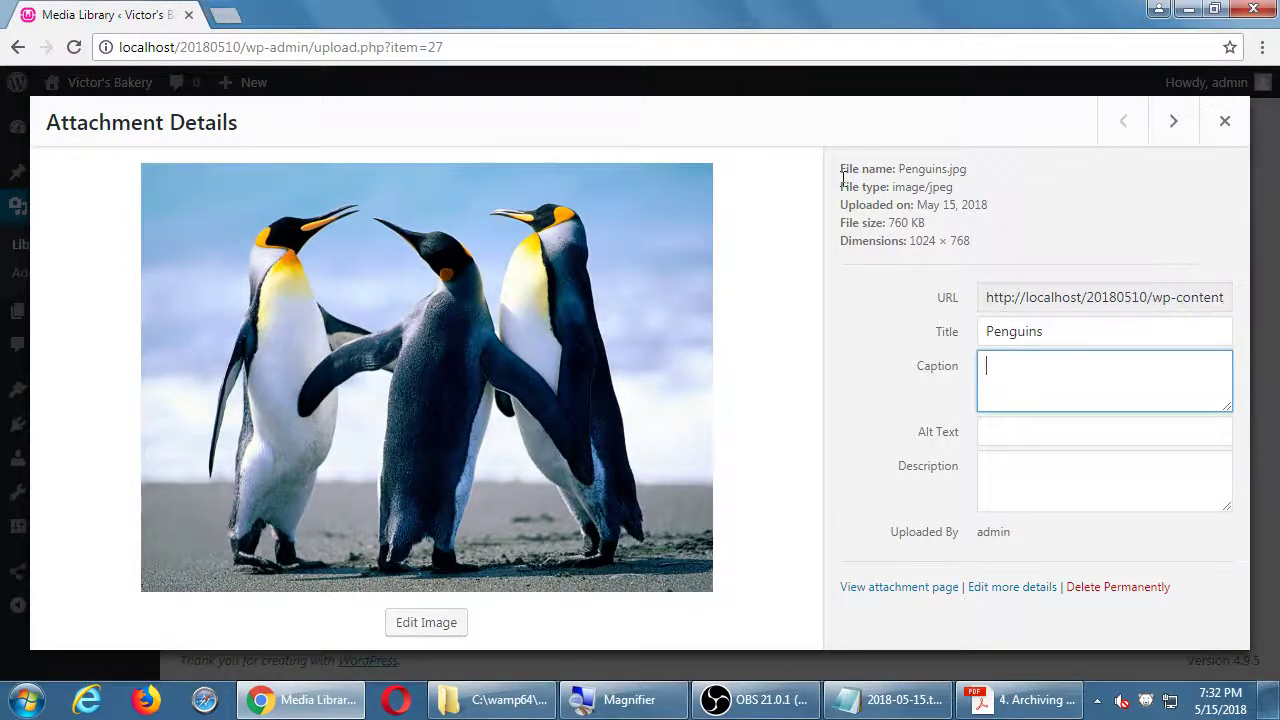
Step: Open the penguins image for editing, try out a rotation and a vertical flip, and undo both
{"action": "left_click", "coordinate": [443, 623]}
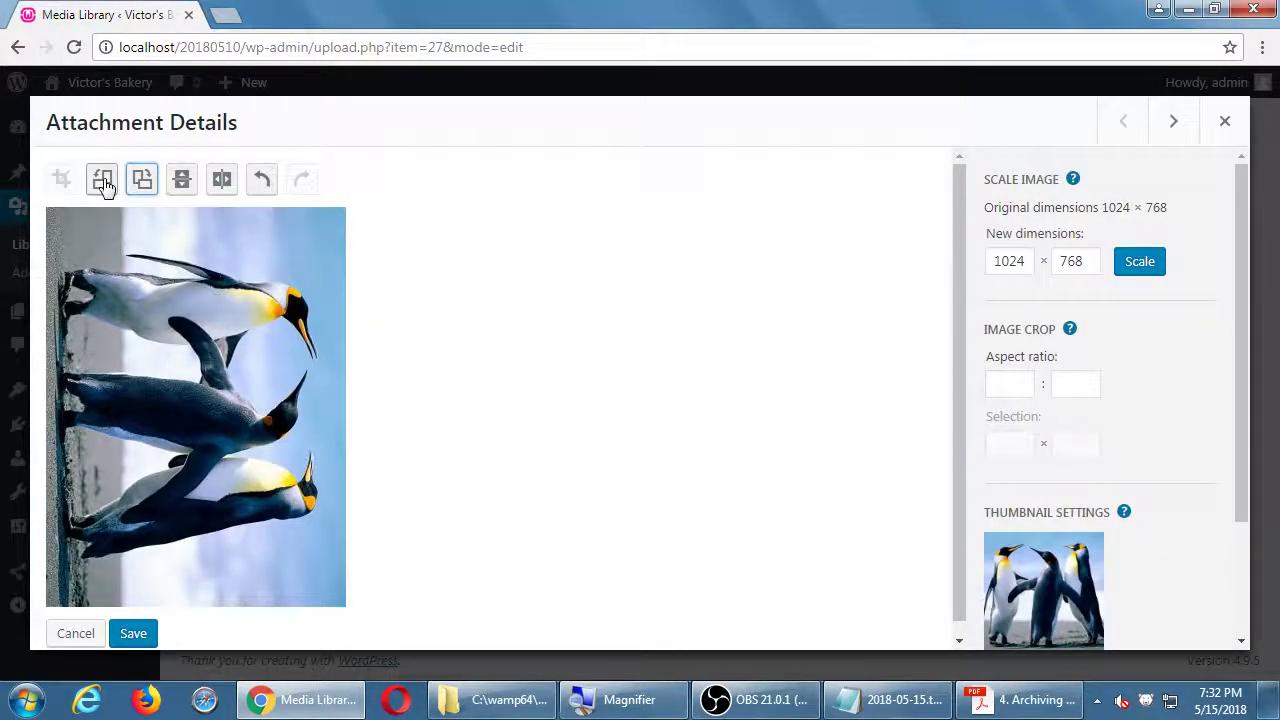
{"action": "left_click", "coordinate": [264, 182]}
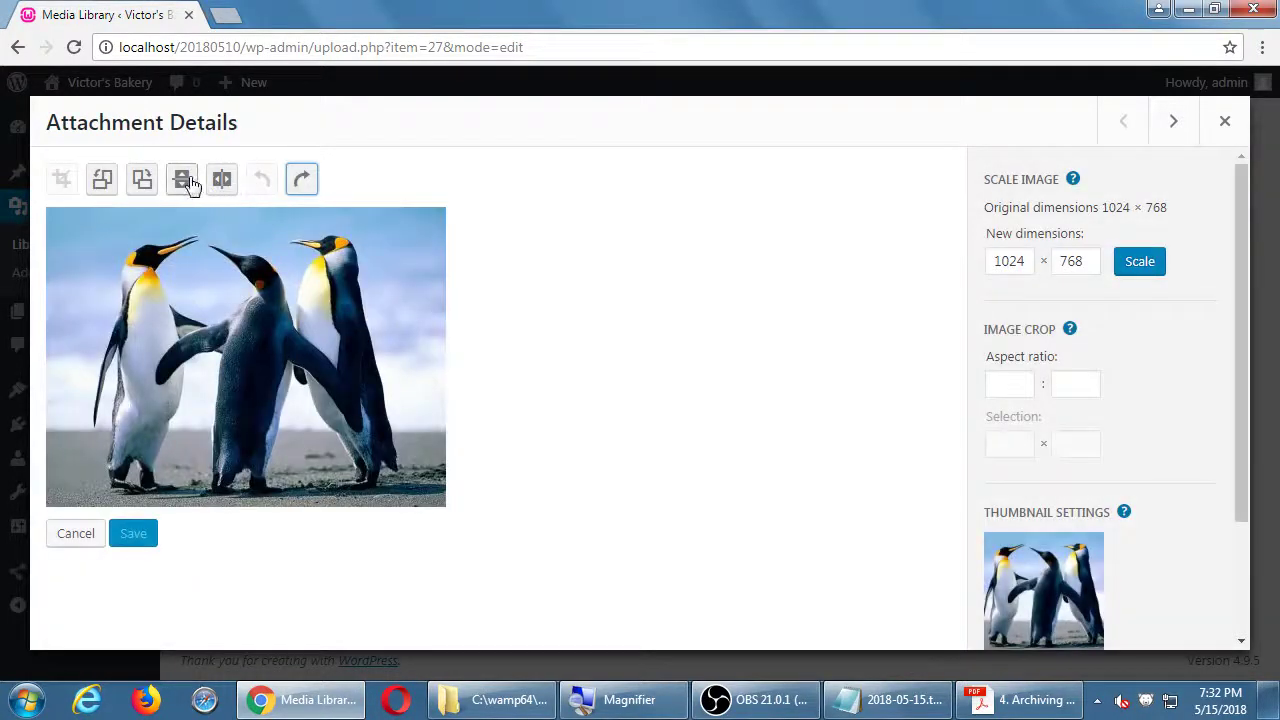
{"action": "left_click", "coordinate": [189, 184]}
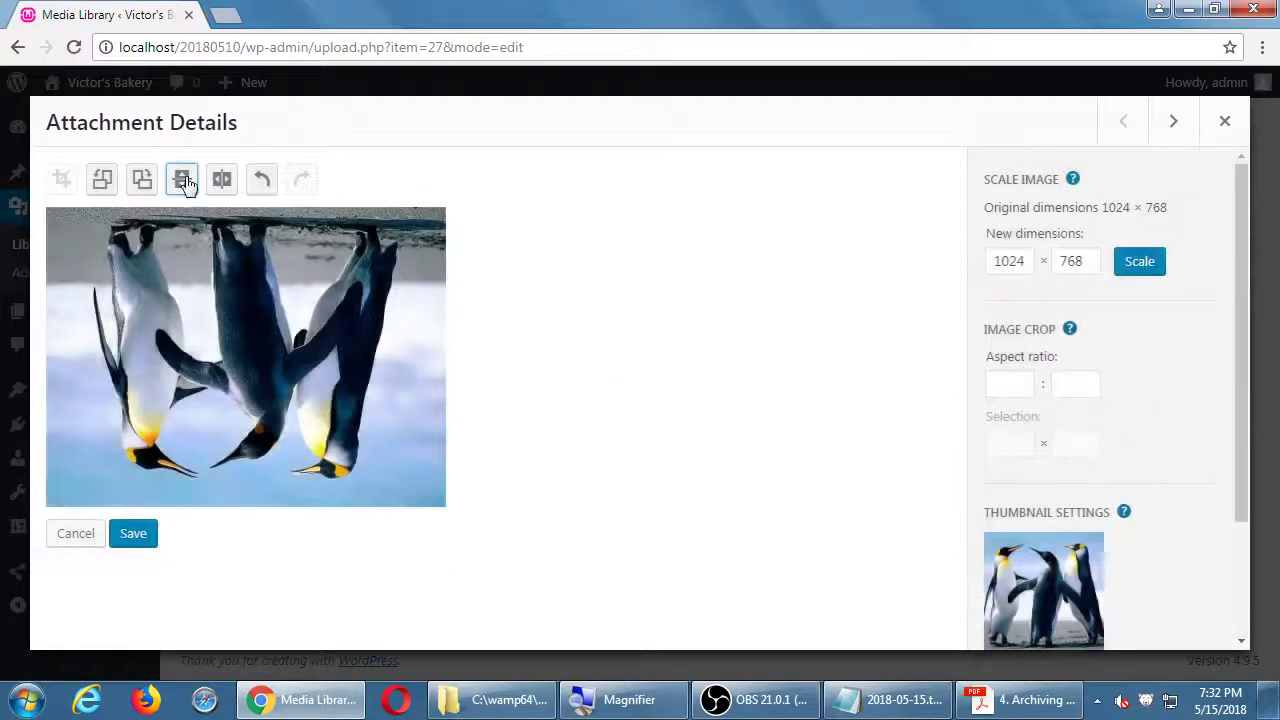
{"action": "left_click", "coordinate": [266, 189]}
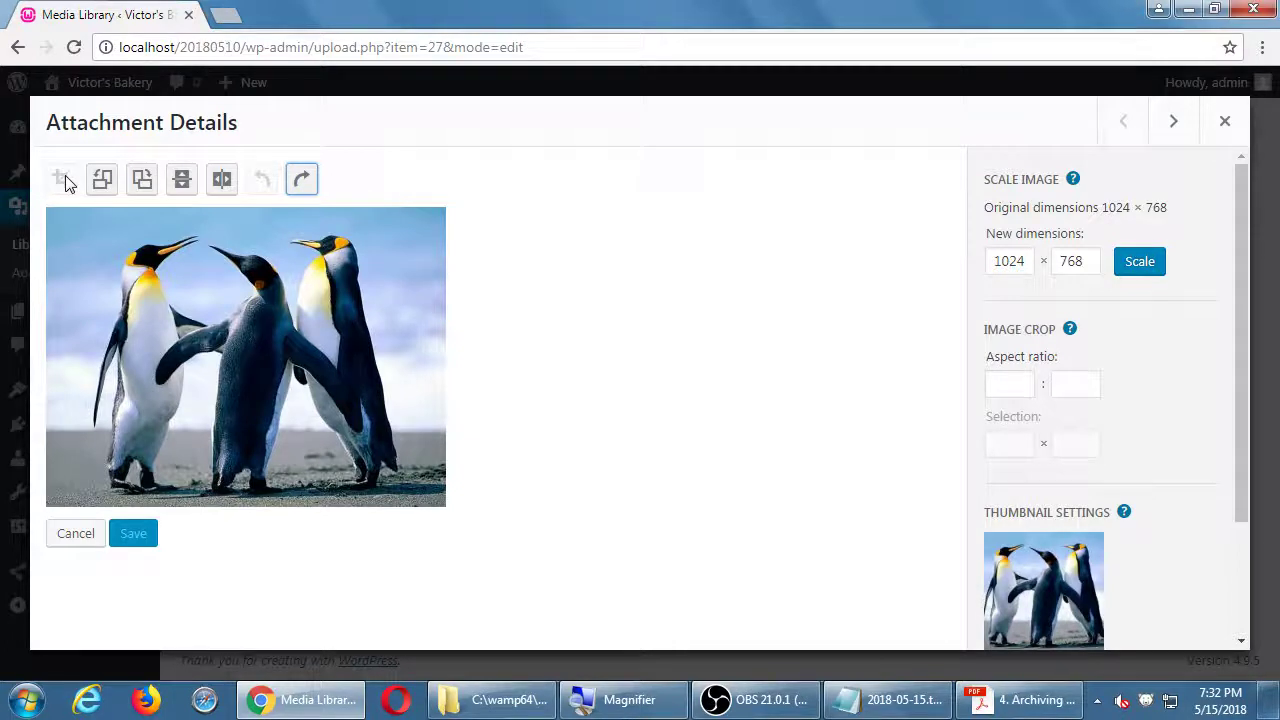
Step: Try cropping the penguins image to the upper area around the three penguins' heads, and undo the crop
{"action": "left_click_drag", "start_coordinate": [84, 230], "coordinate": [401, 473]}
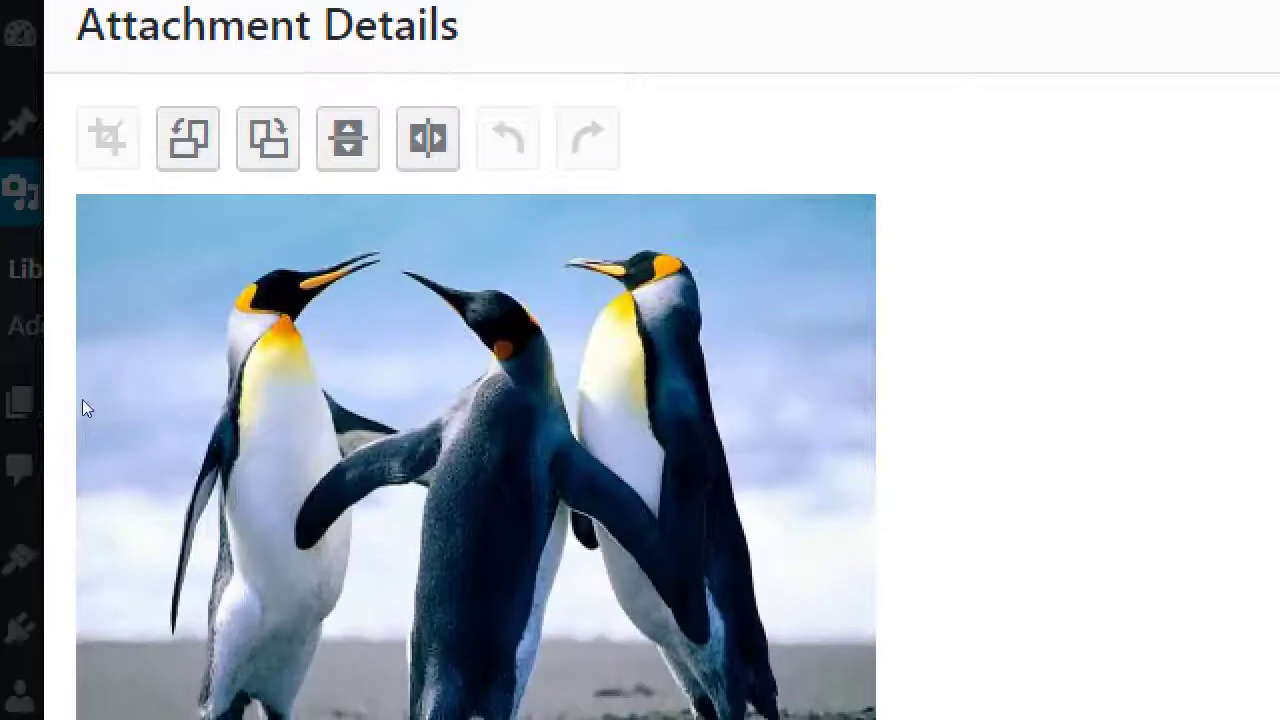
{"action": "left_click_drag", "start_coordinate": [190, 229], "coordinate": [720, 472]}
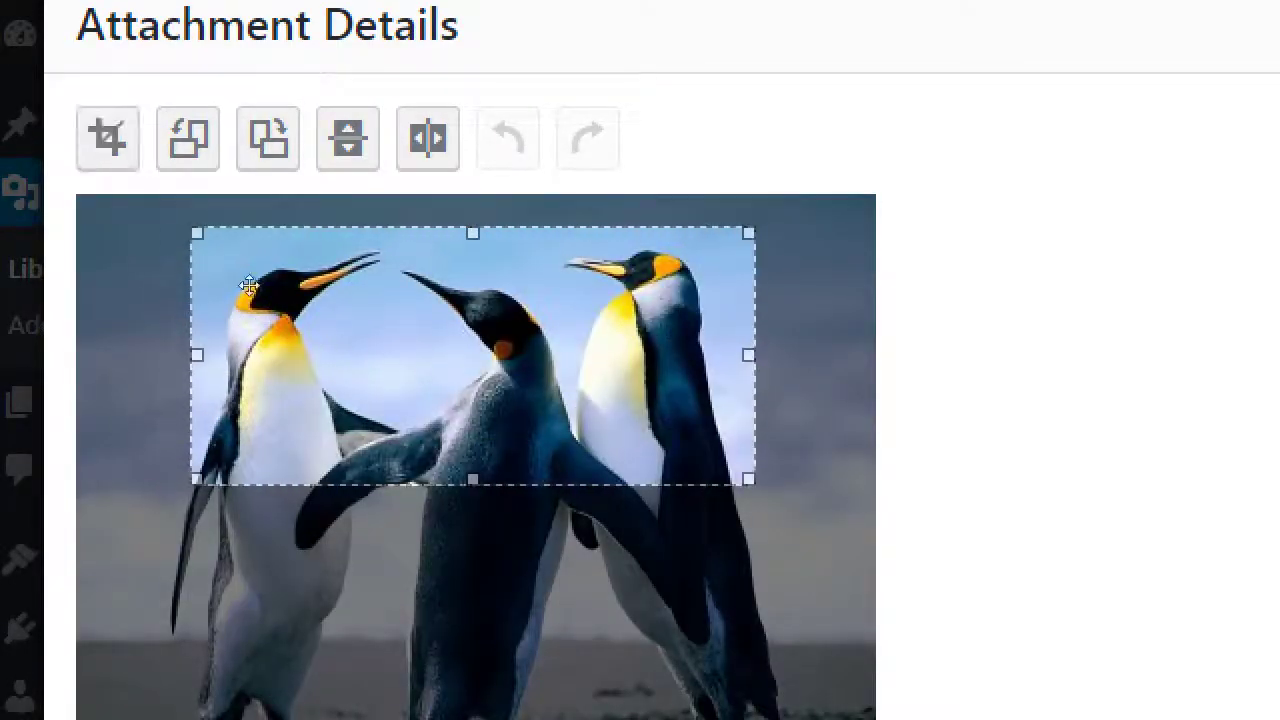
{"action": "key", "text": "Return"}
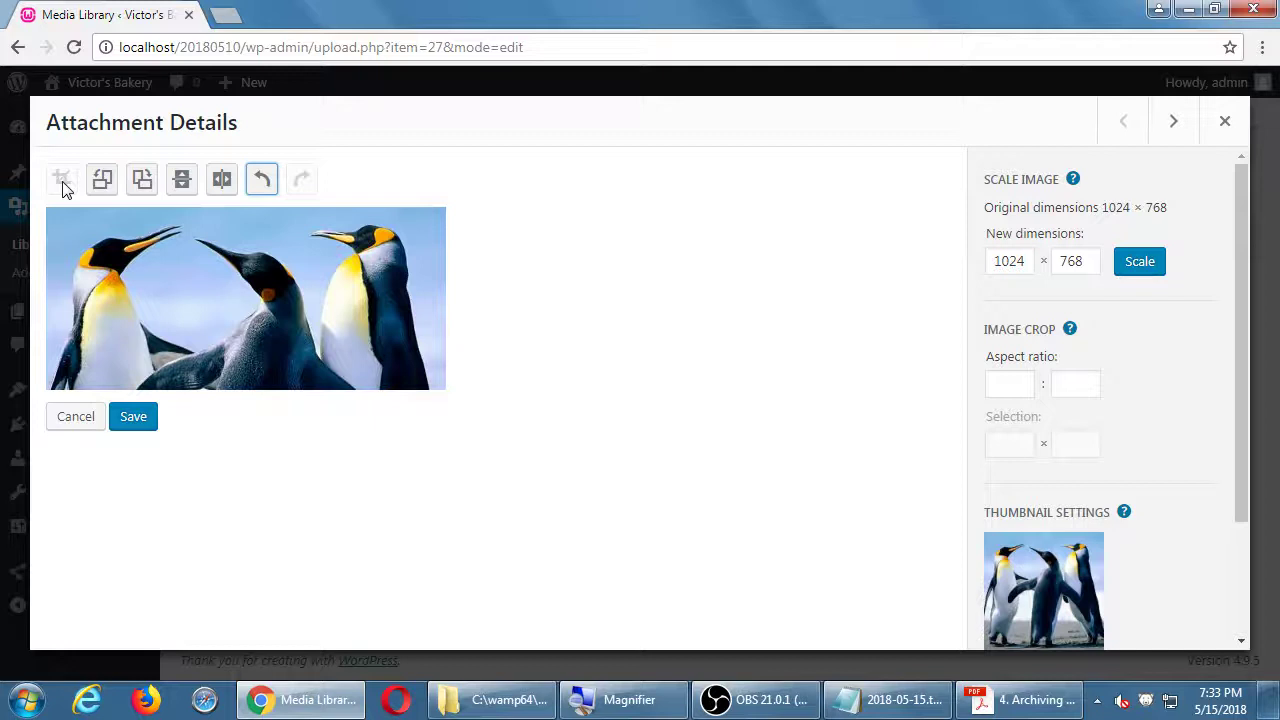
{"action": "left_click", "coordinate": [263, 182]}
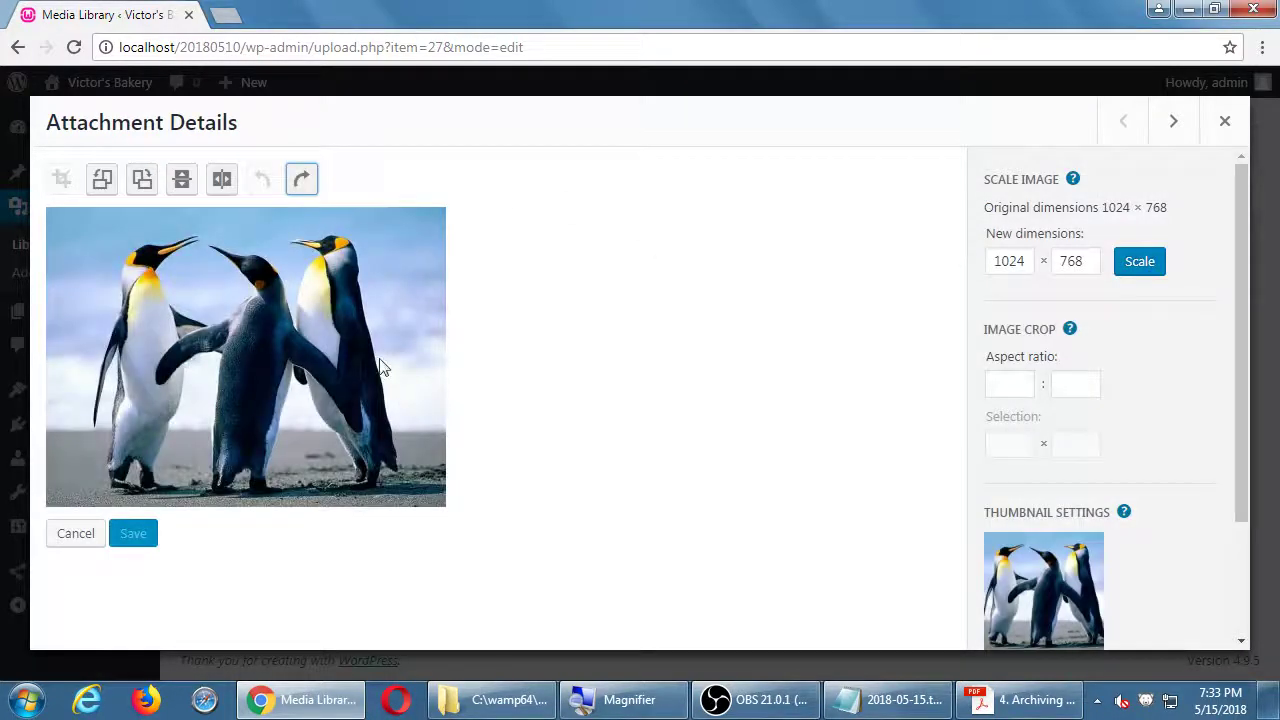
Step: Scale the penguins image to 111 pixels wide and leave the image editor
{"action": "double_click", "coordinate": [1010, 258]}
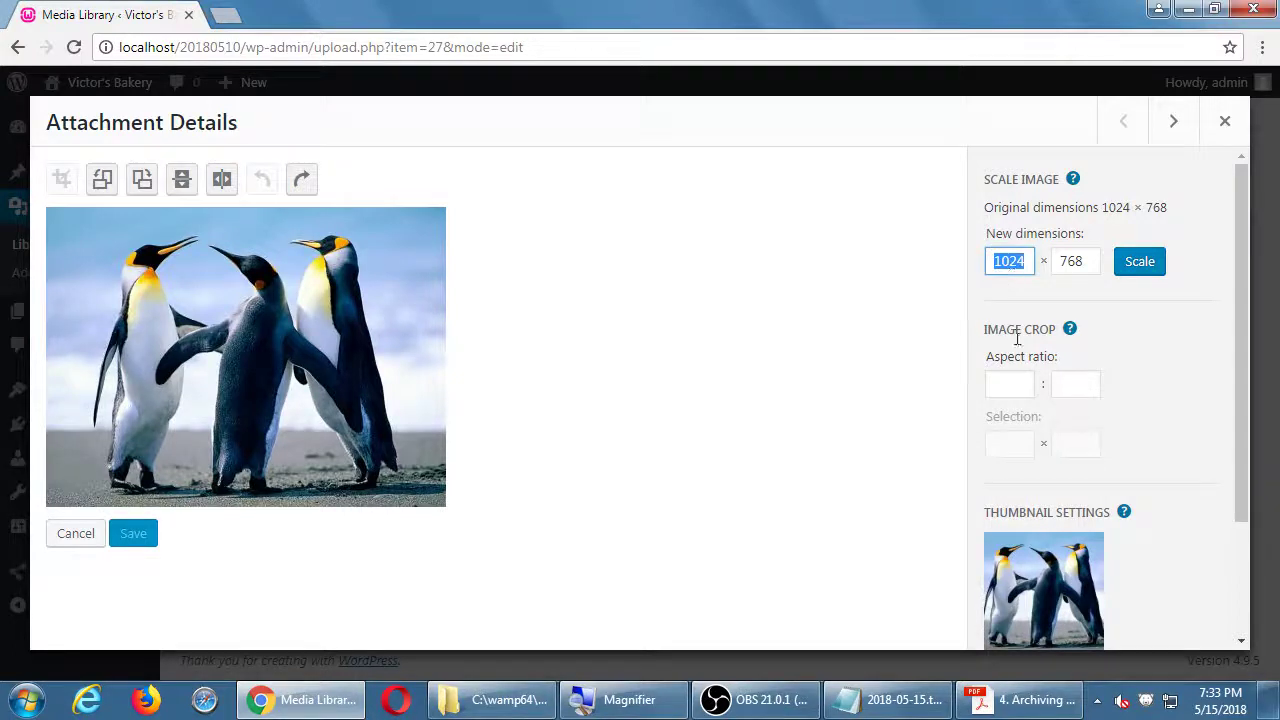
{"action": "type", "text": "111"}
{"action": "left_click", "coordinate": [1136, 264]}
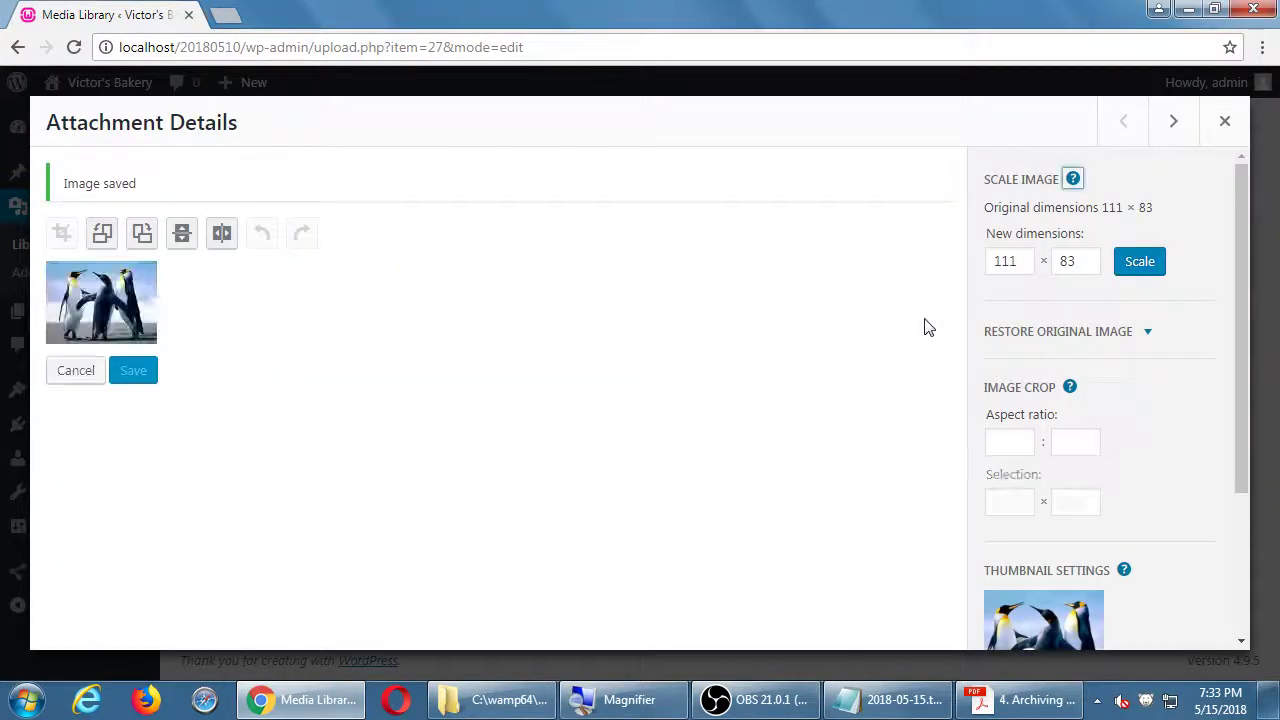
{"action": "left_click", "coordinate": [77, 380]}
Step: Try cropping the scaled penguins image to a selection of about 70 × 54 pixels, discard the change, and reopen its attachment details
{"action": "left_click", "coordinate": [440, 622]}
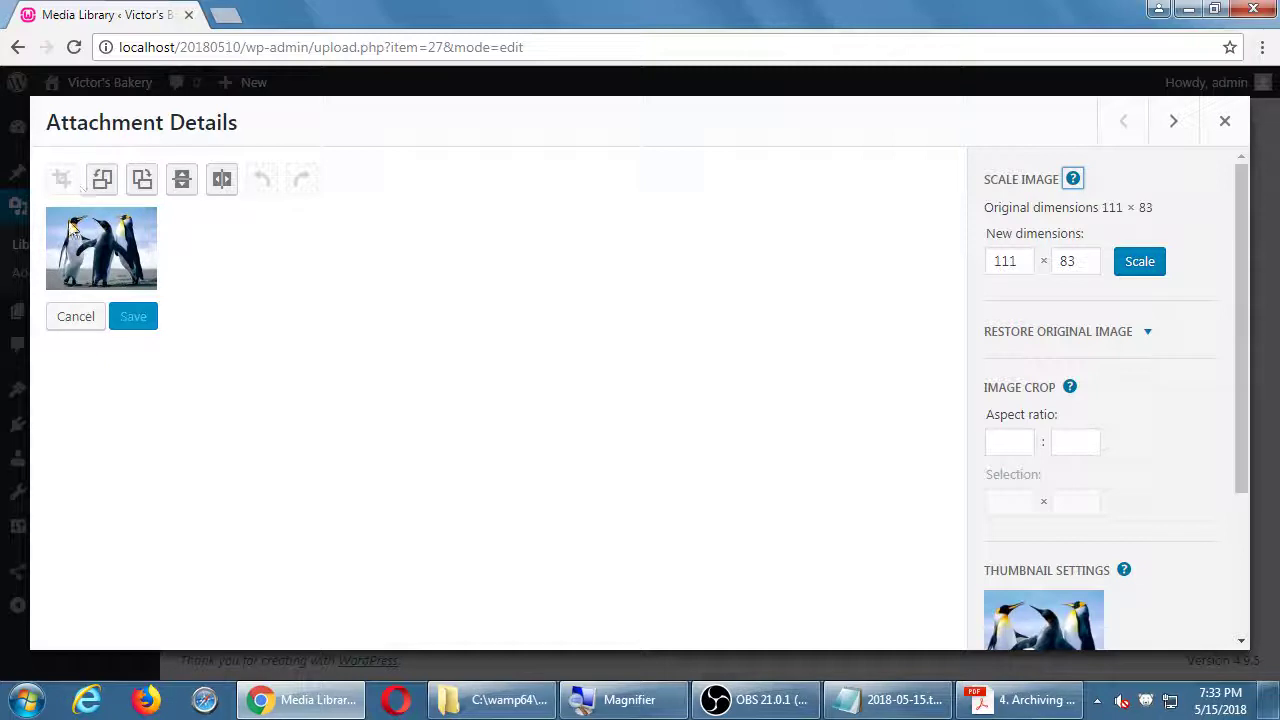
{"action": "left_click_drag", "start_coordinate": [70, 228], "coordinate": [136, 276]}
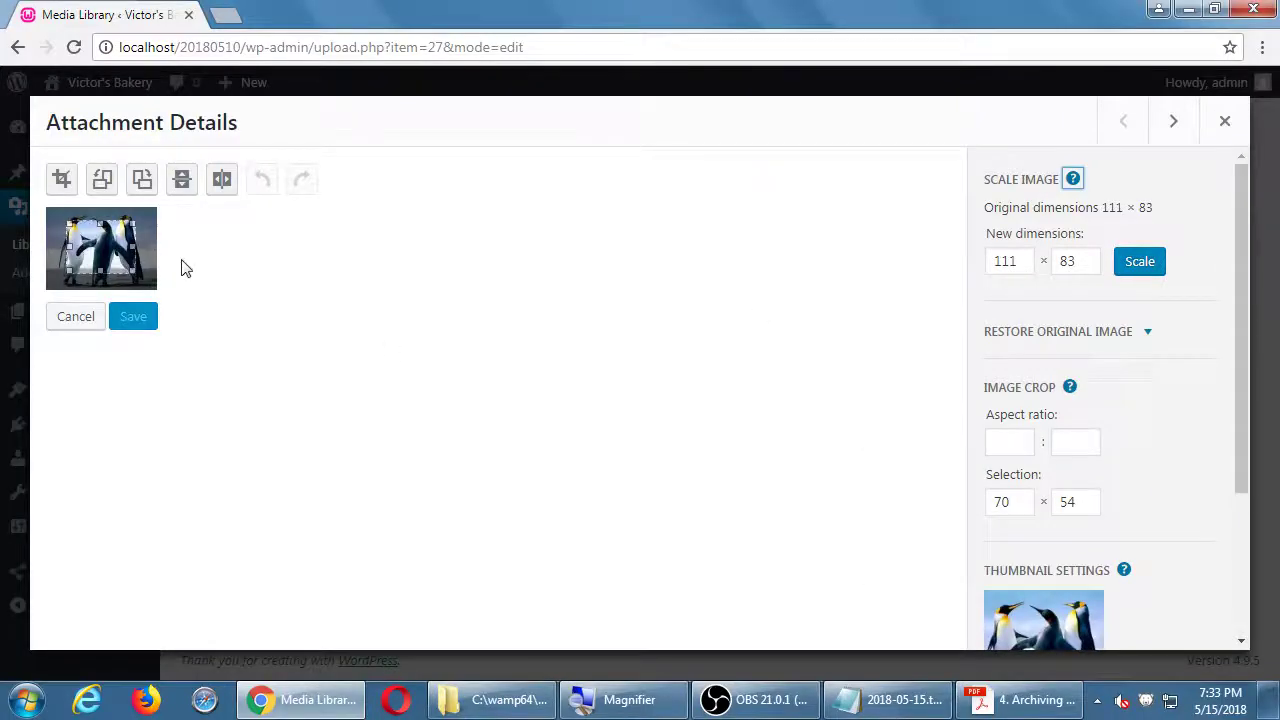
{"action": "left_click", "coordinate": [62, 179]}
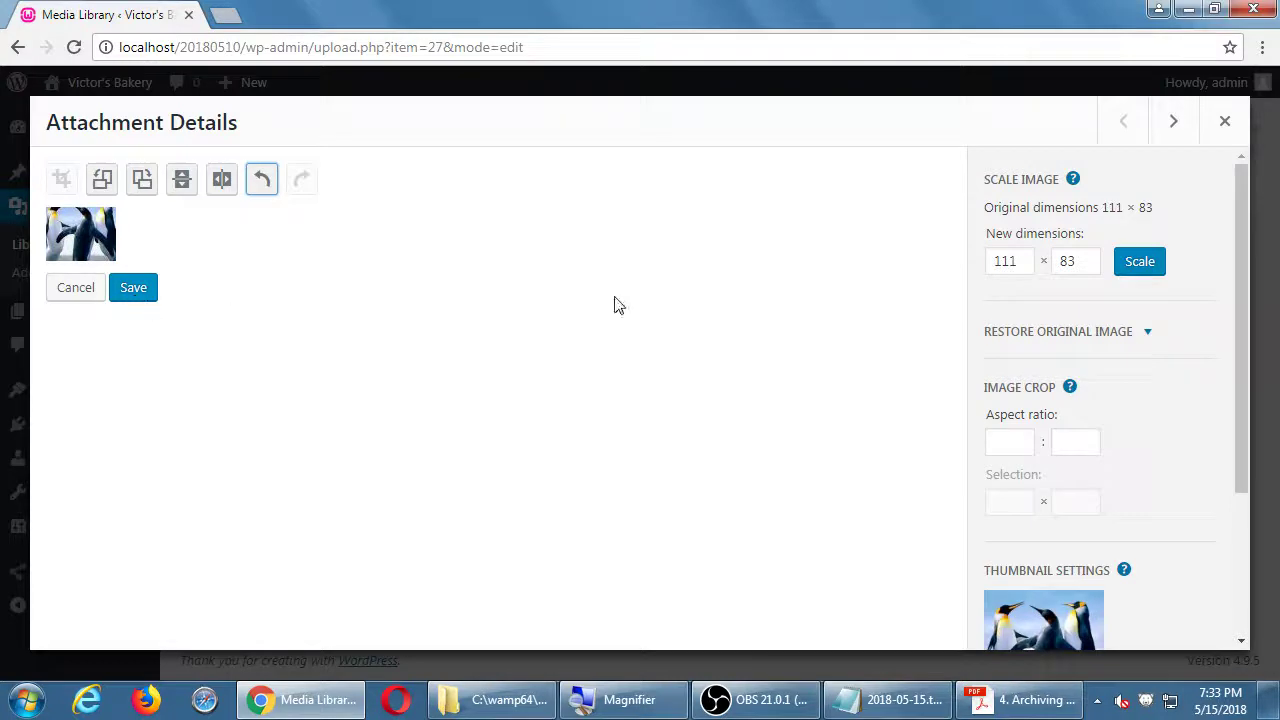
{"action": "left_click", "coordinate": [63, 289]}
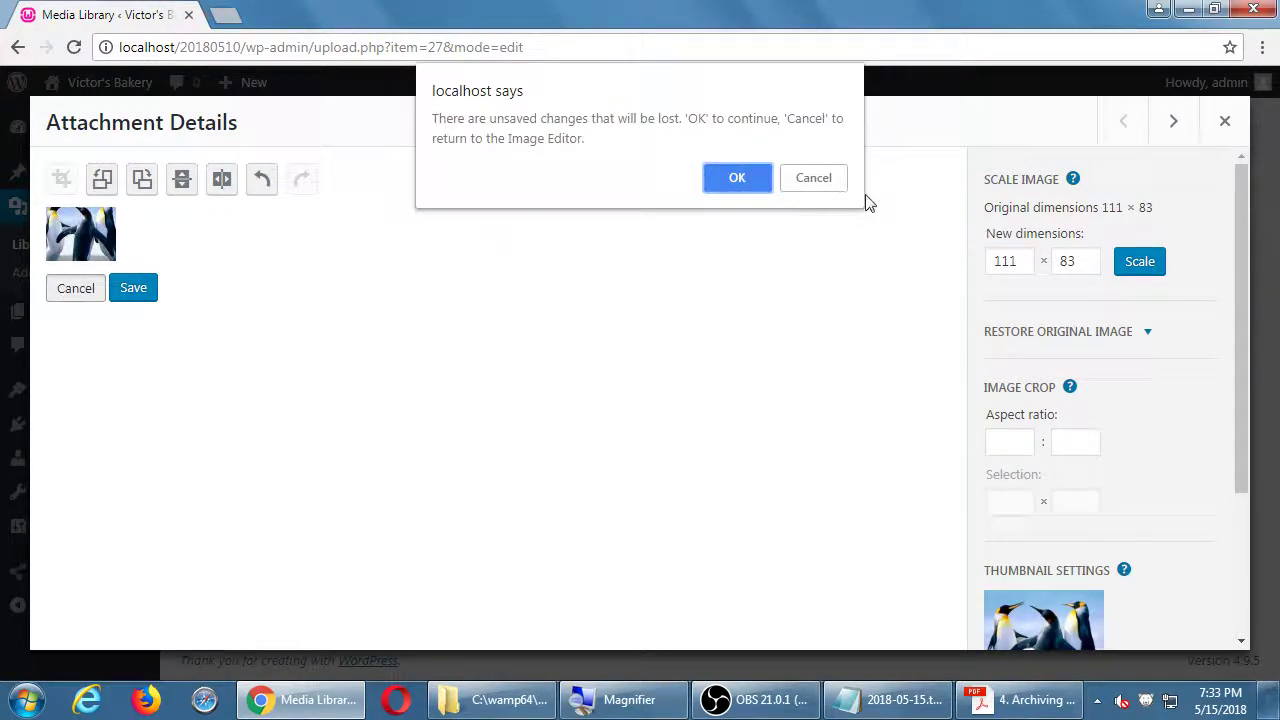
{"action": "left_click", "coordinate": [740, 177]}
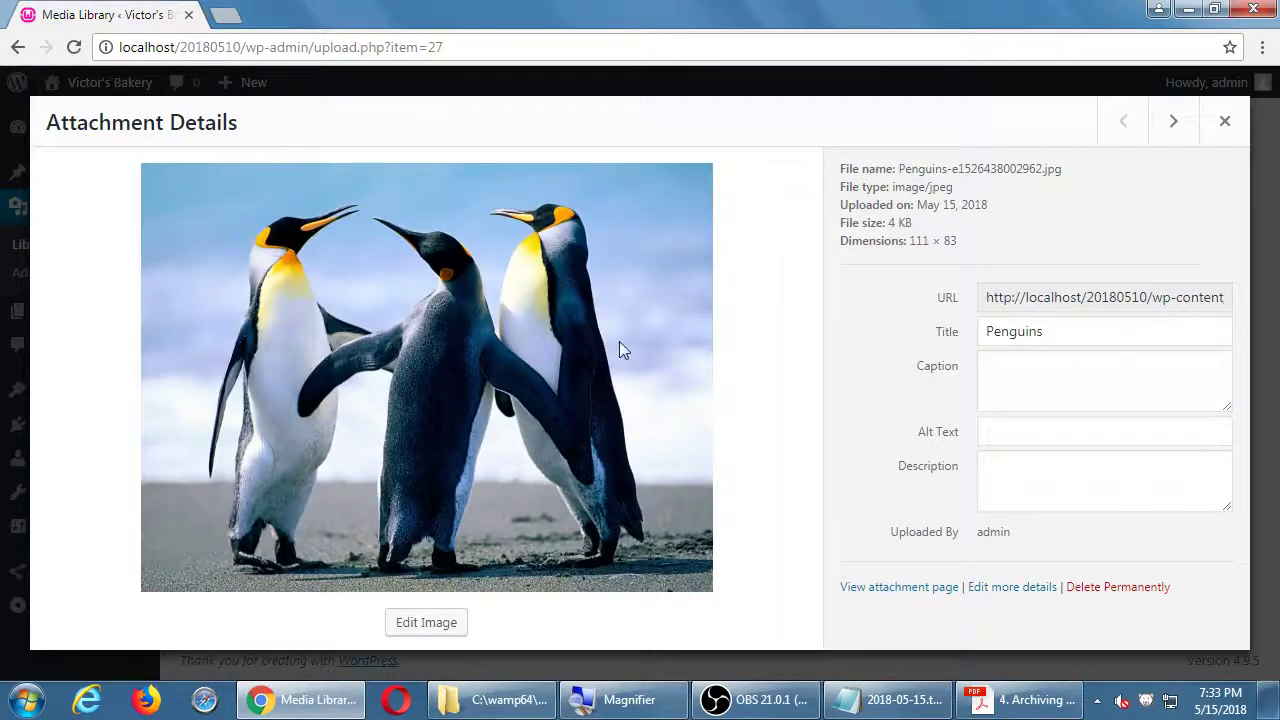
{"action": "left_click", "coordinate": [1225, 121]}
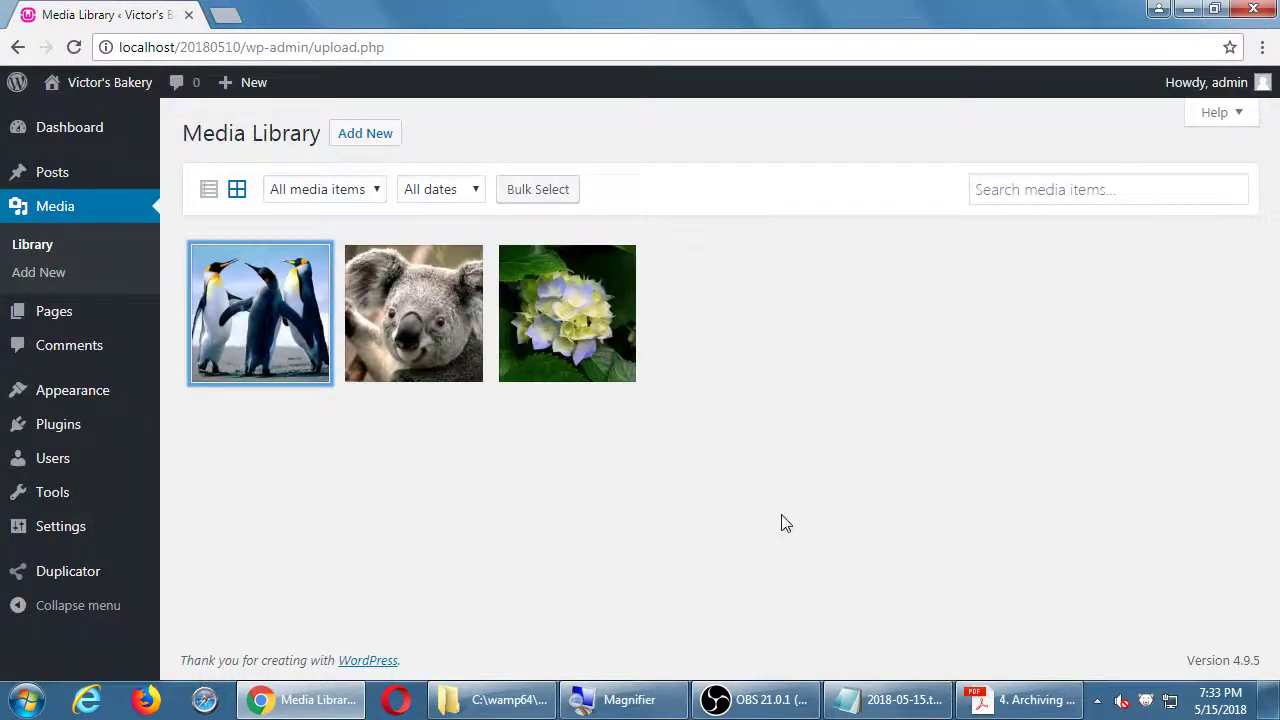
{"action": "left_click", "coordinate": [245, 325]}
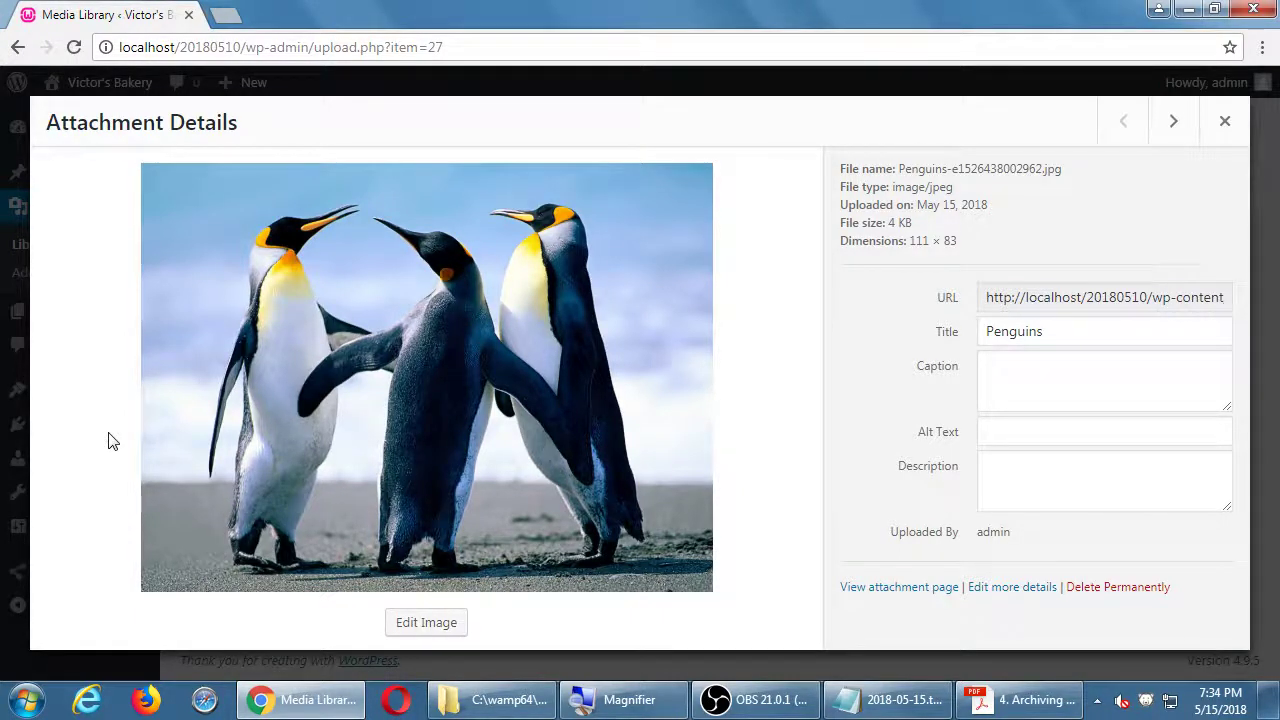
Step: Switch to the 2018-05-15.txt notes in Notepad and add the heading "Notes on images:" followed by a new indented line
{"action": "left_click", "coordinate": [910, 708]}
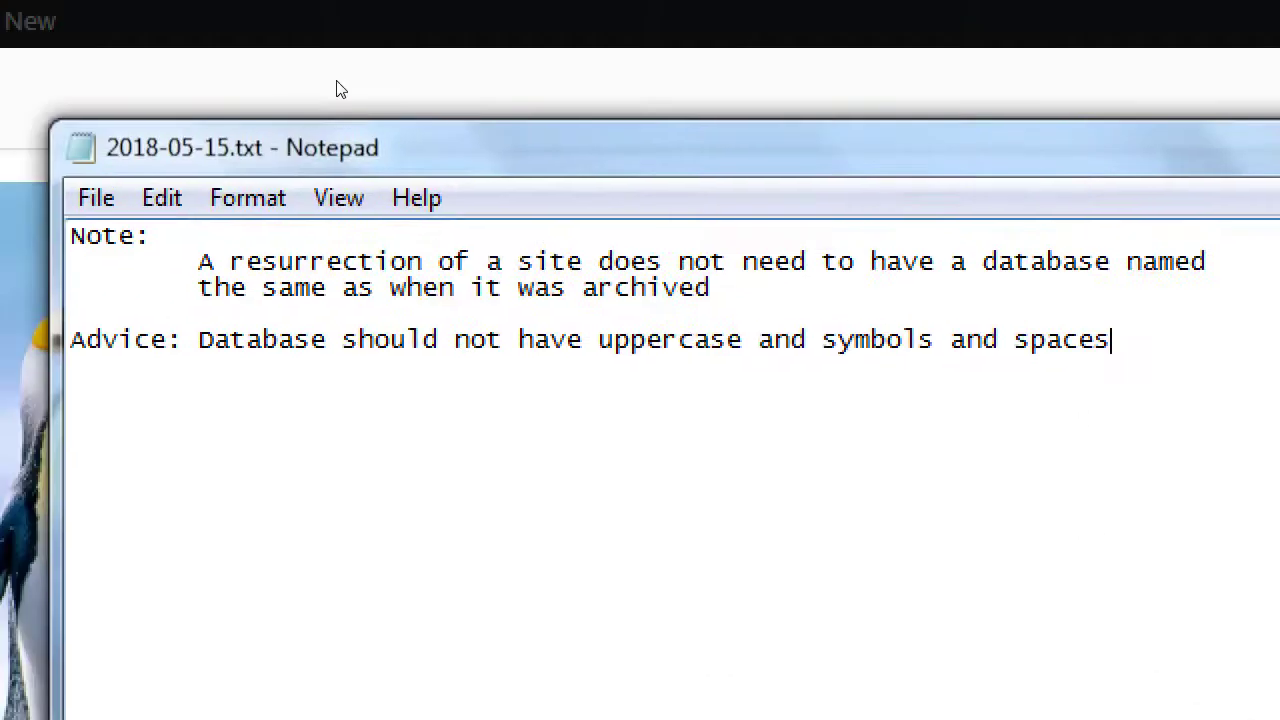
{"action": "key", "text": "Return"}
{"action": "type", "text": "Ntoes on"}
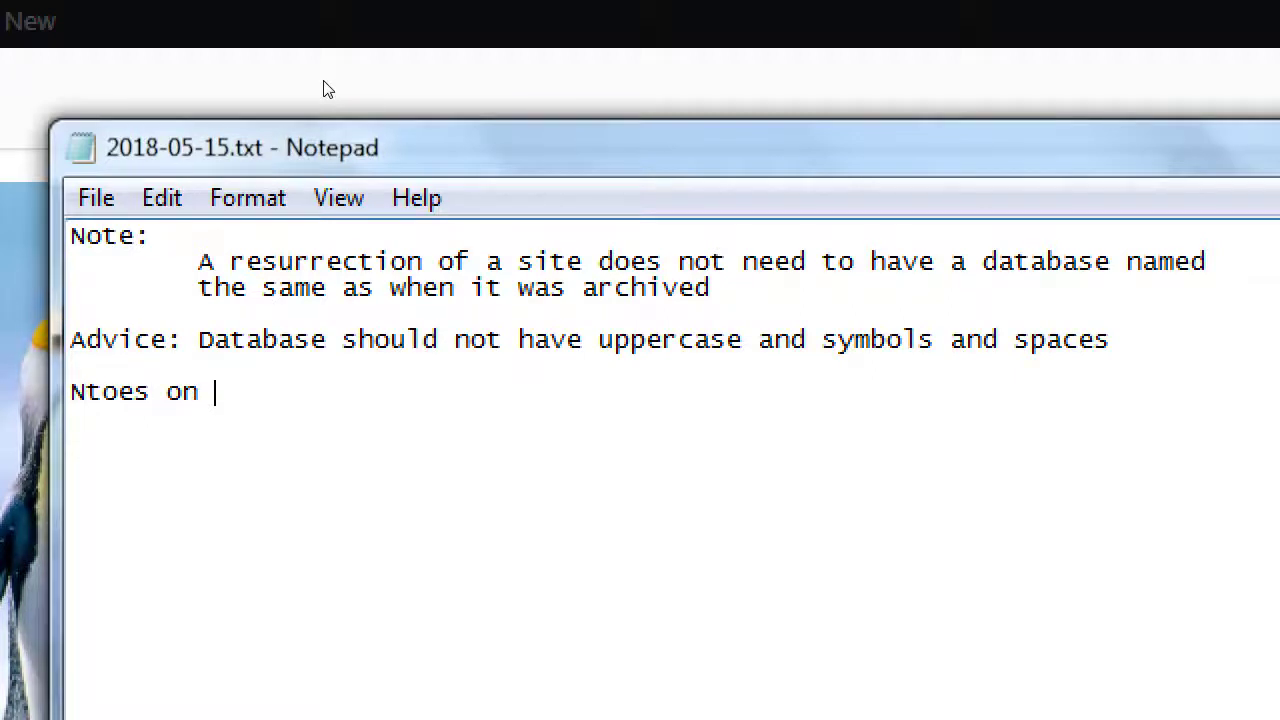
{"action": "key", "text": "shift+Home"}
{"action": "type", "text": "Notes on images"}
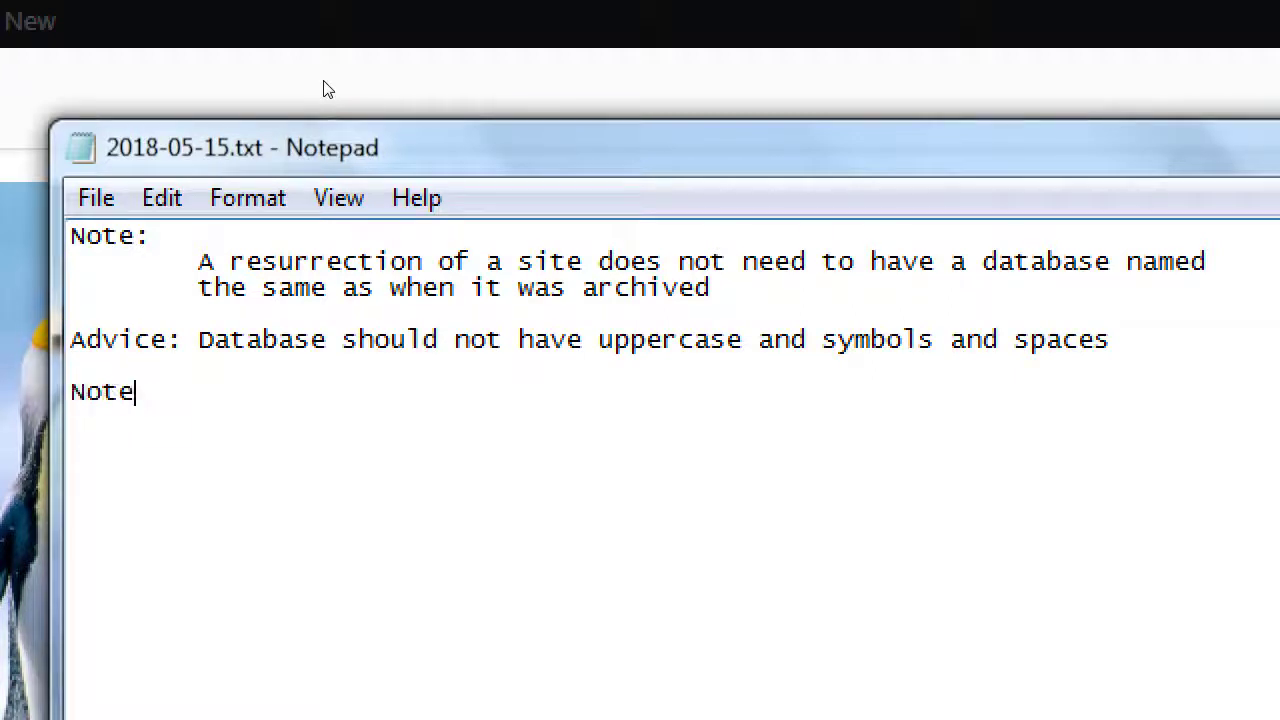
{"action": "type", "text": ":"}
{"action": "key", "text": "Return"}
{"action": "key", "text": "Tab"}
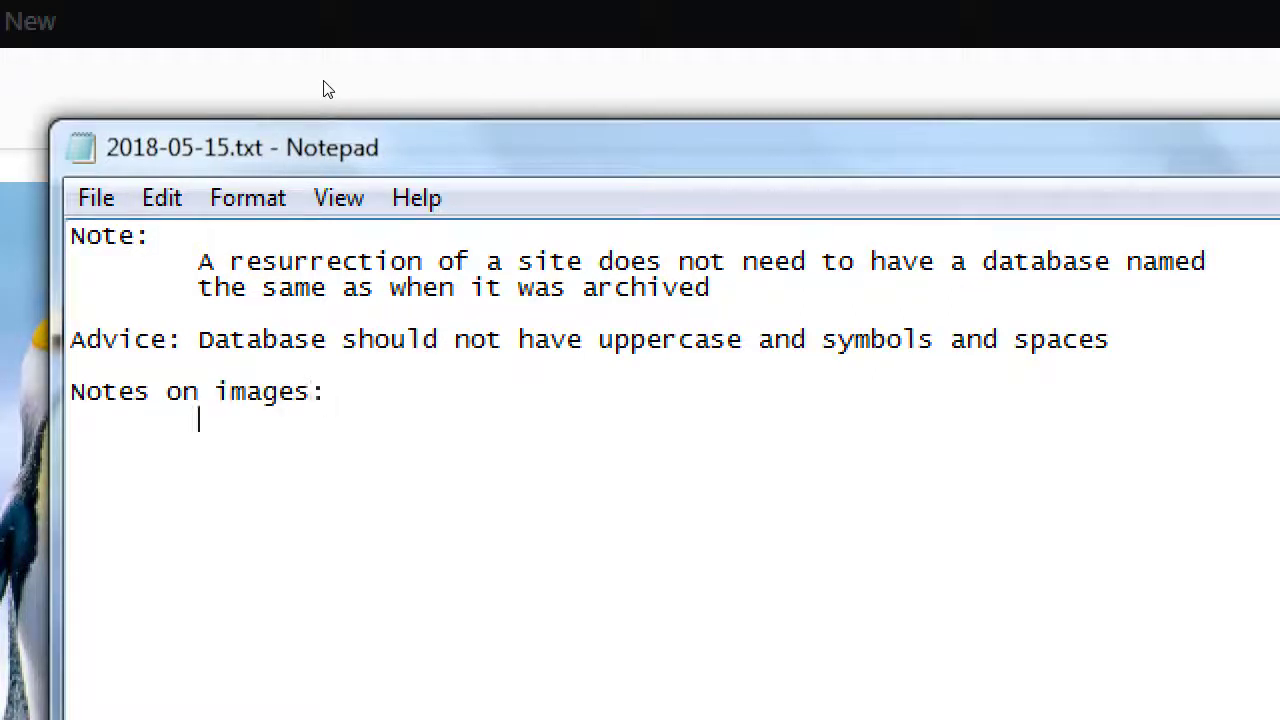
Step: Write the note "Try to only have the images in your Media Library that are being USED" under the images heading
{"action": "type", "text": "Try to only have the images "}
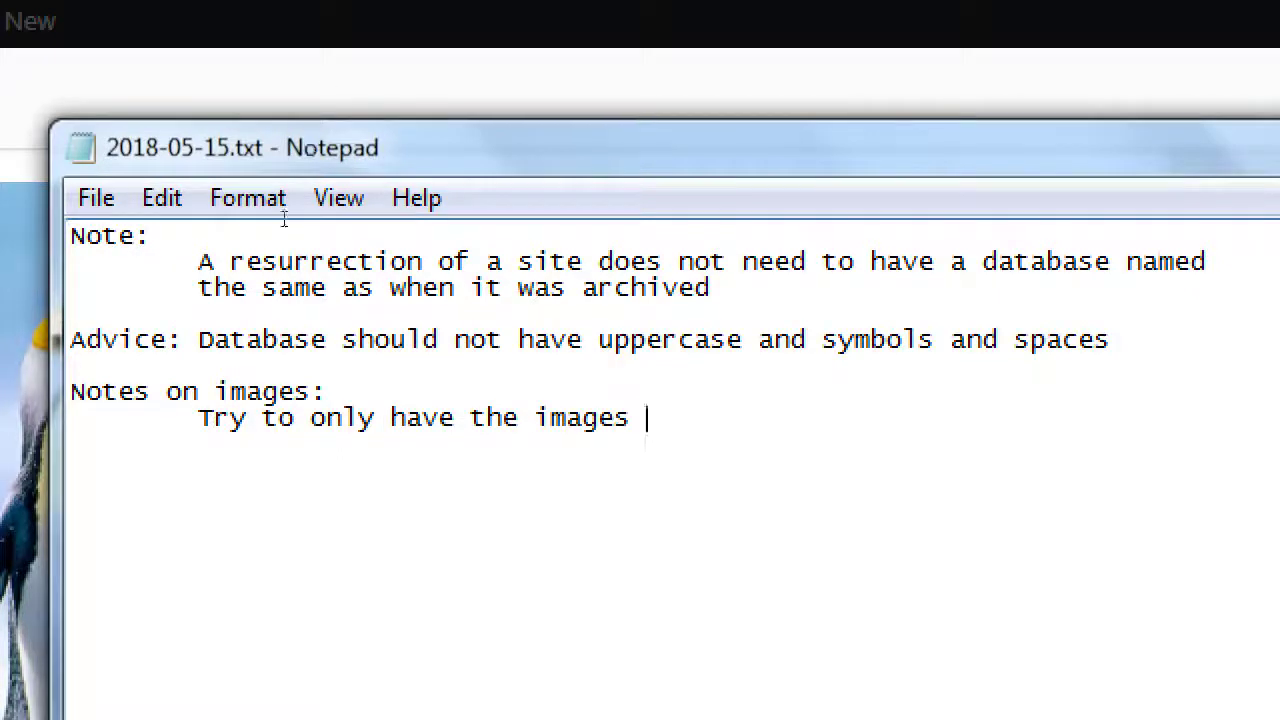
{"action": "type", "text": "on your"}
{"action": "key", "text": "BackSpace"}
{"action": "key", "text": "BackSpace"}
{"action": "key", "text": "BackSpace"}
{"action": "key", "text": "BackSpace"}
{"action": "key", "text": "BackSpace"}
{"action": "key", "text": "BackSpace"}
{"action": "key", "text": "BackSpace"}
{"action": "type", "text": "in your Media Library "}
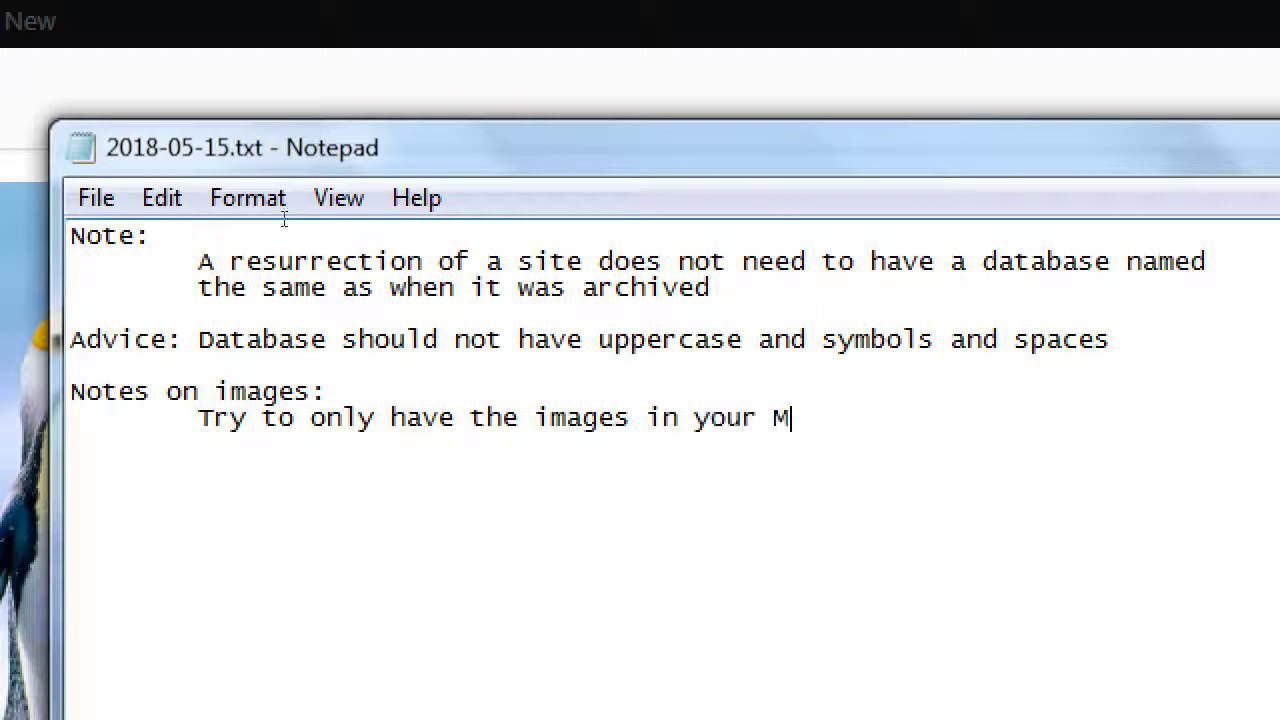
{"action": "type", "text": "that are being USED"}
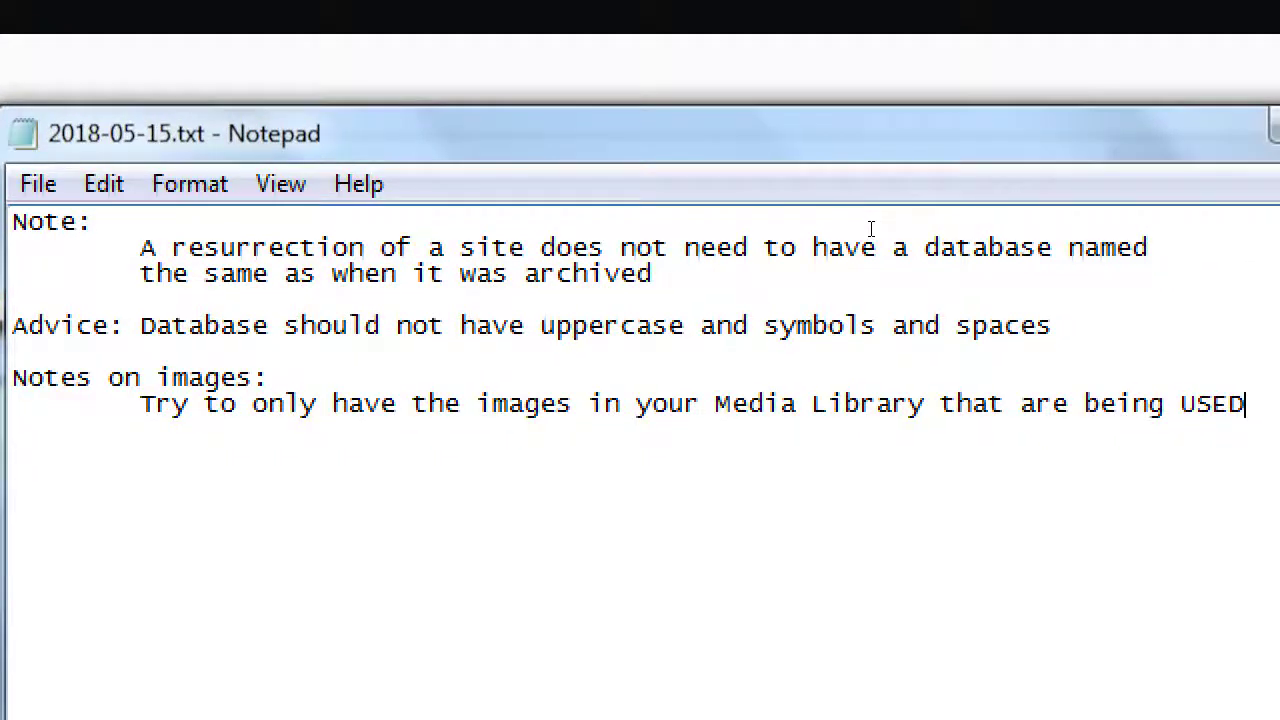
Step: Add a second indented note reading "More images slow down your site for visitors"
{"action": "key", "text": "Return"}
{"action": "key", "text": "Tab"}
{"action": "type", "text": "Moer i"}
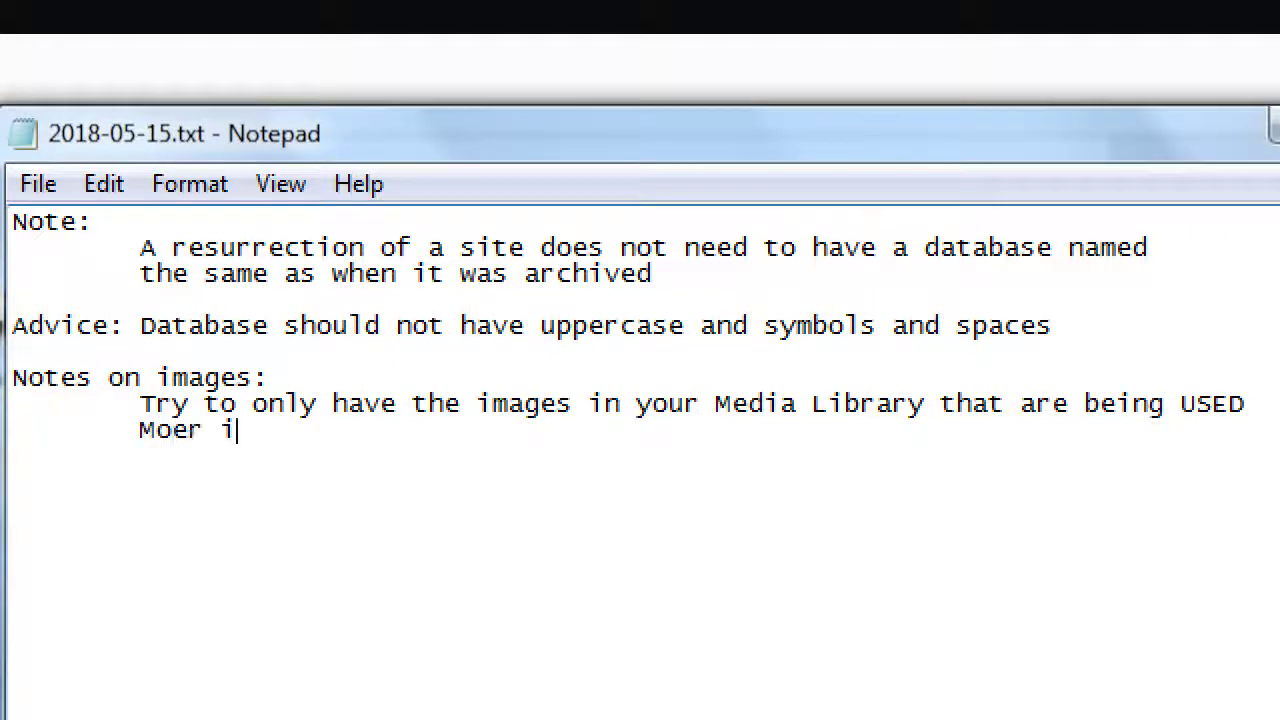
{"action": "key", "text": "BackSpace"}
{"action": "key", "text": "BackSpace"}
{"action": "key", "text": "BackSpace"}
{"action": "key", "text": "BackSpace"}
{"action": "type", "text": "re images"}
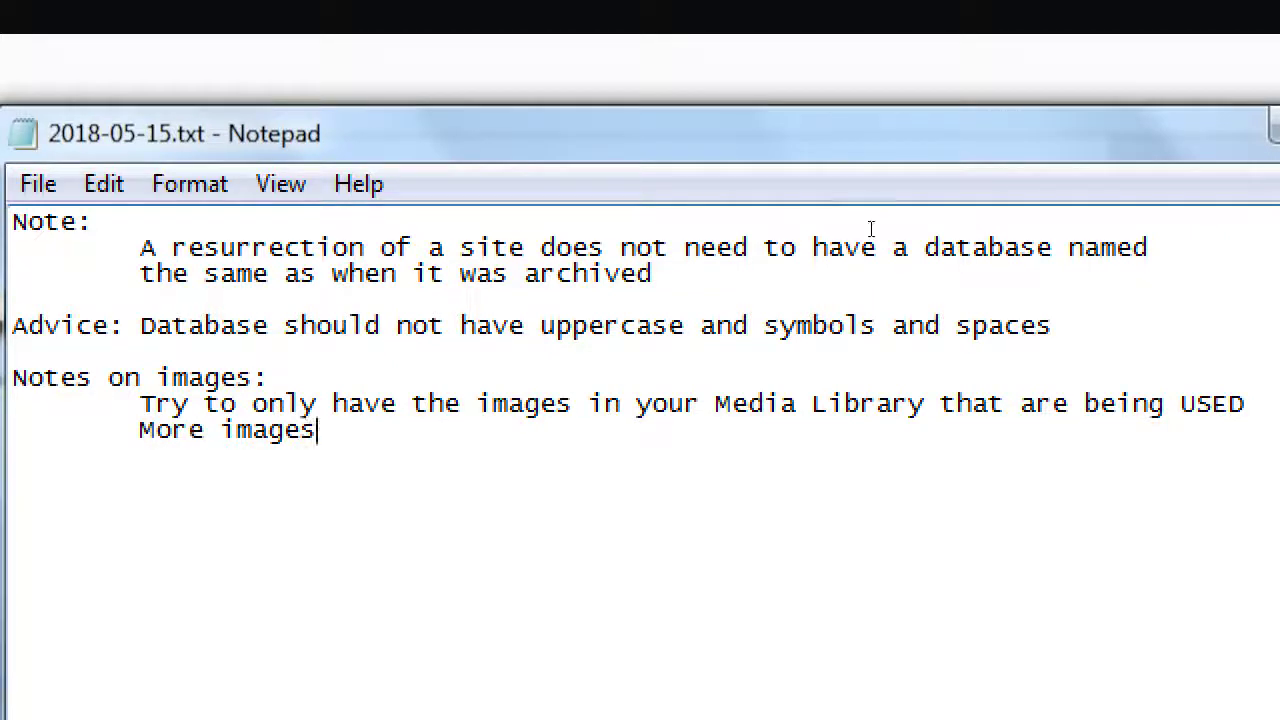
{"action": "type", "text": " slow down your site"}
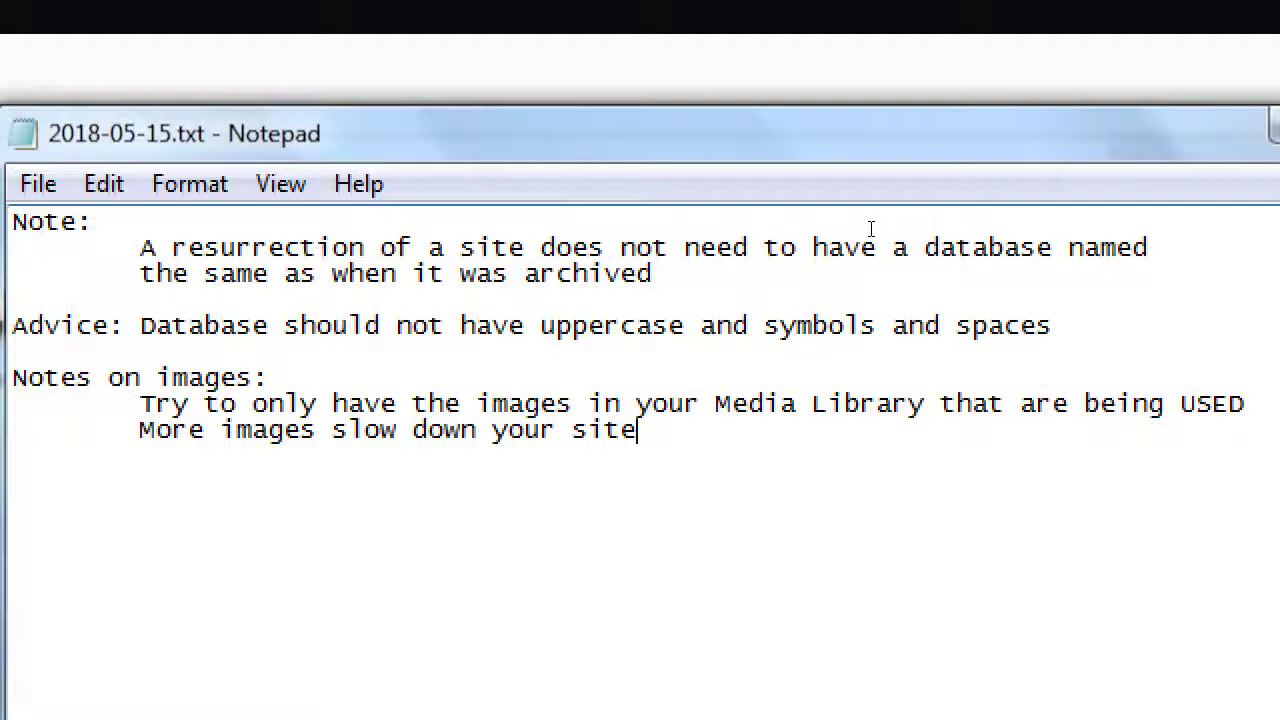
{"action": "type", "text": "for visitors"}
Step: Add the line "And backcups" below the visitors note, indented one level deeper
{"action": "key", "text": "Return"}
{"action": "key", "text": "Tab"}
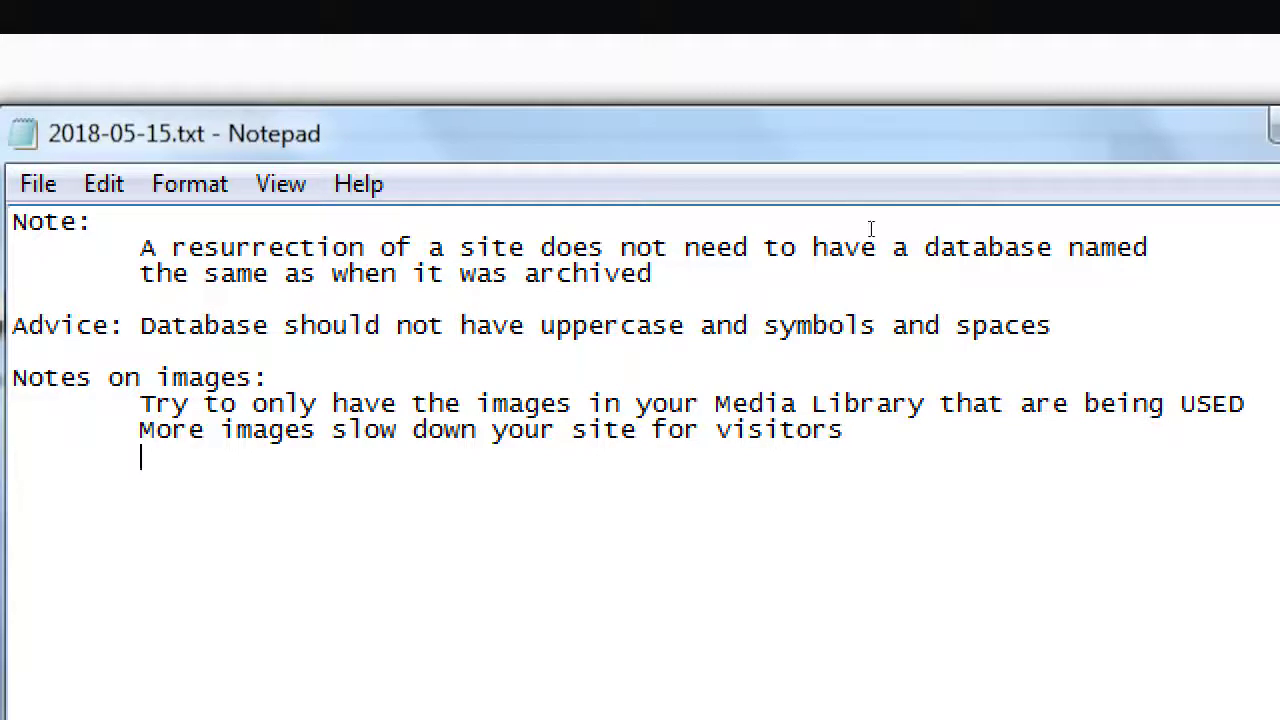
{"action": "type", "text": "And backcups"}
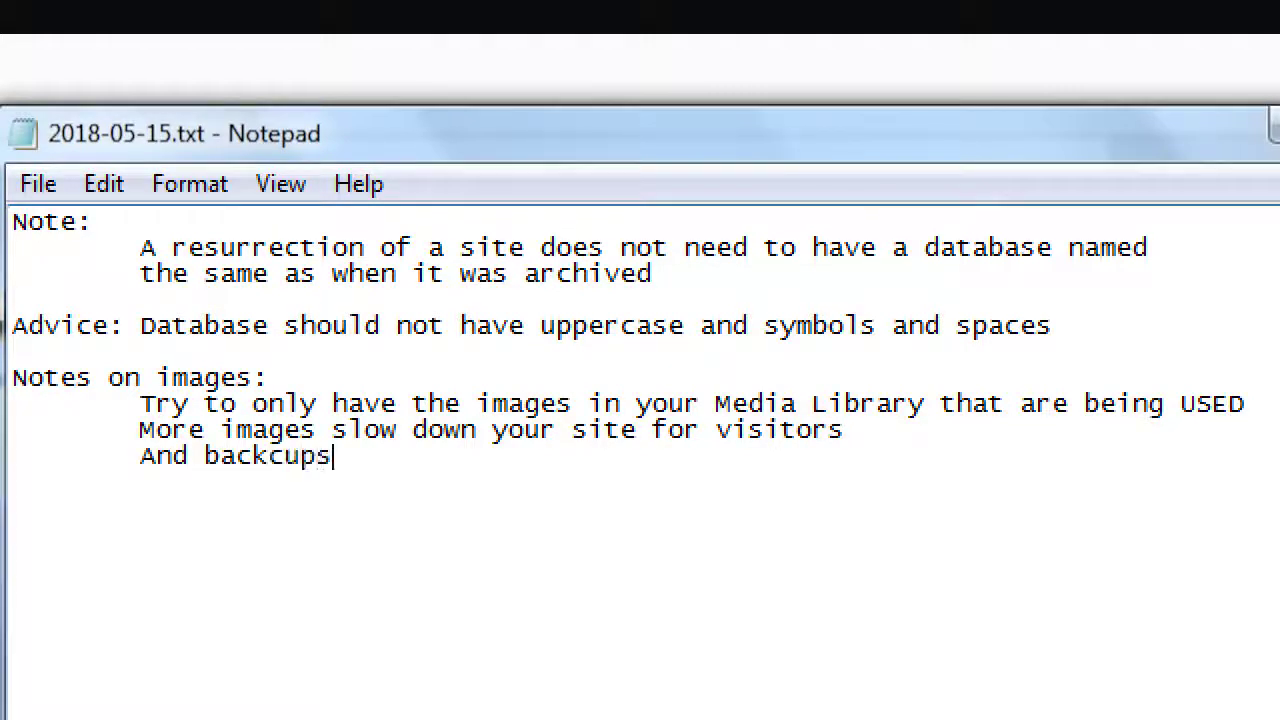
{"action": "key", "text": "Home"}
{"action": "key", "text": "Tab"}
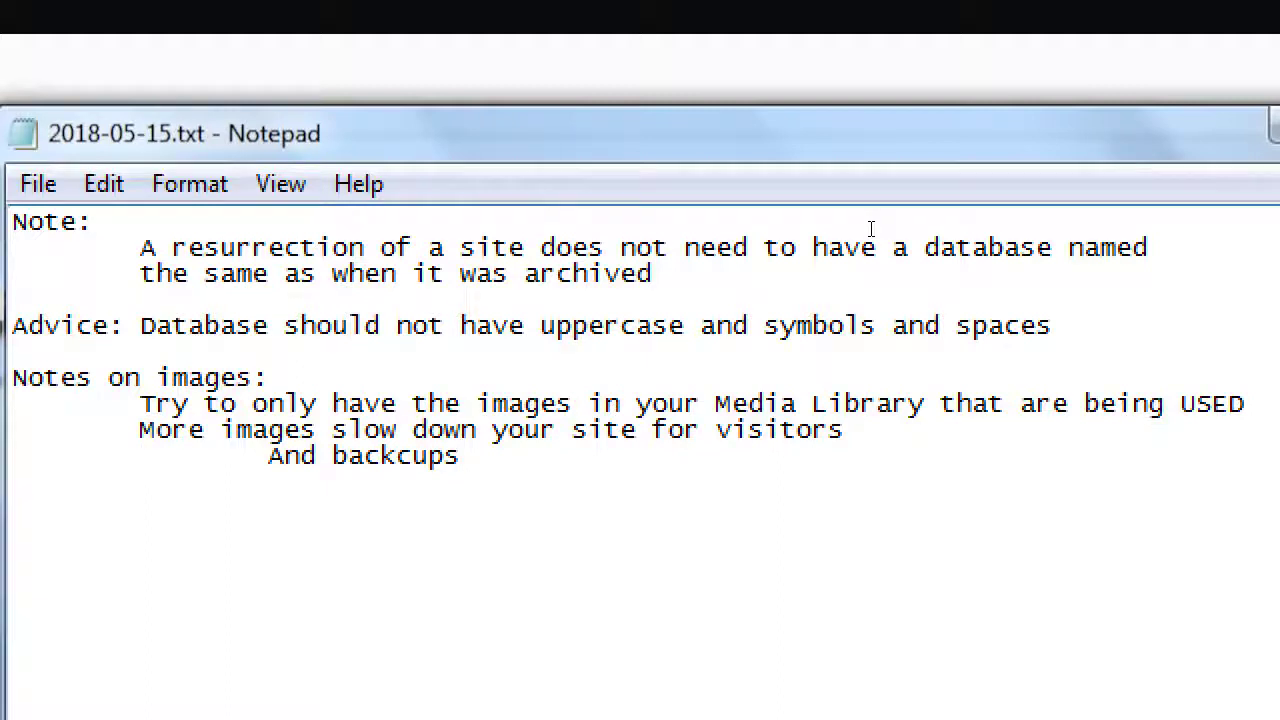
Step: Highlight the words "being USED" at the end of the first images note
{"action": "key", "text": "Up"}
{"action": "key", "text": "Up"}
{"action": "key", "text": "ctrl+shift+Left"}
{"action": "key", "text": "ctrl+shift+Left"}
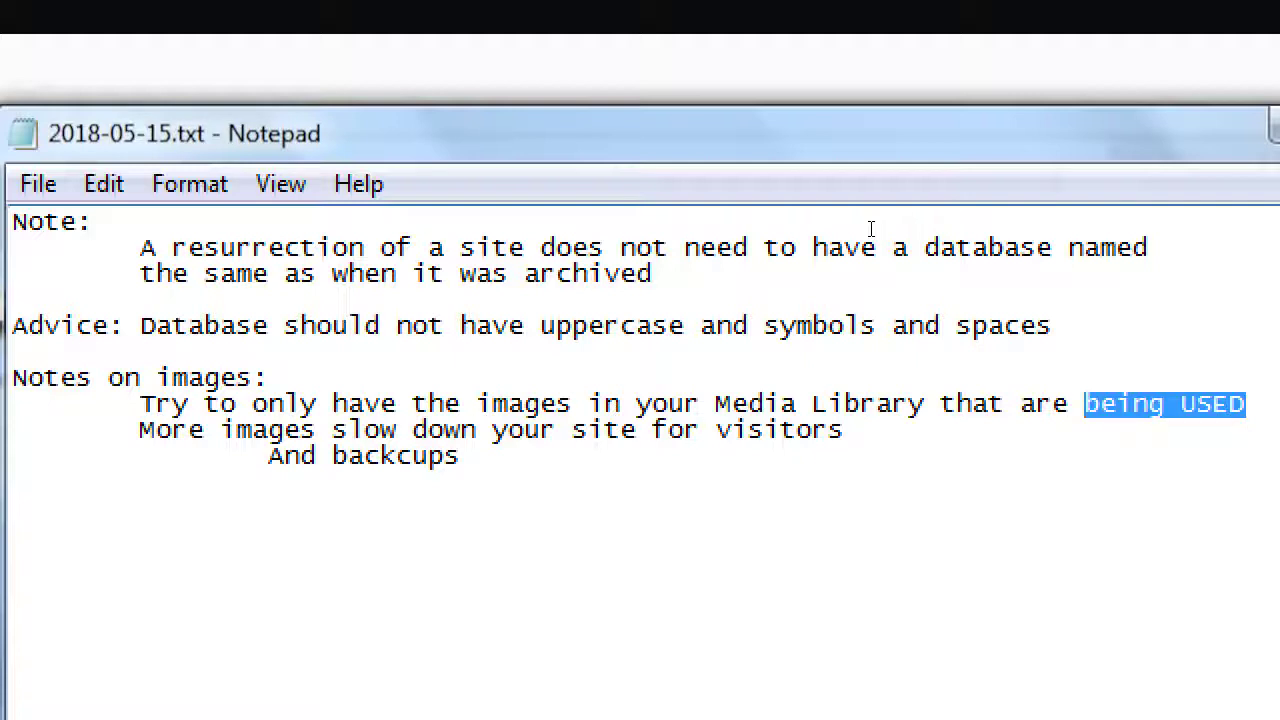
Step: Add the note "Remember to optimize your pictures:" at the end of the file, indented one level
{"action": "key", "text": "ctrl+End"}
{"action": "key", "text": "Return"}
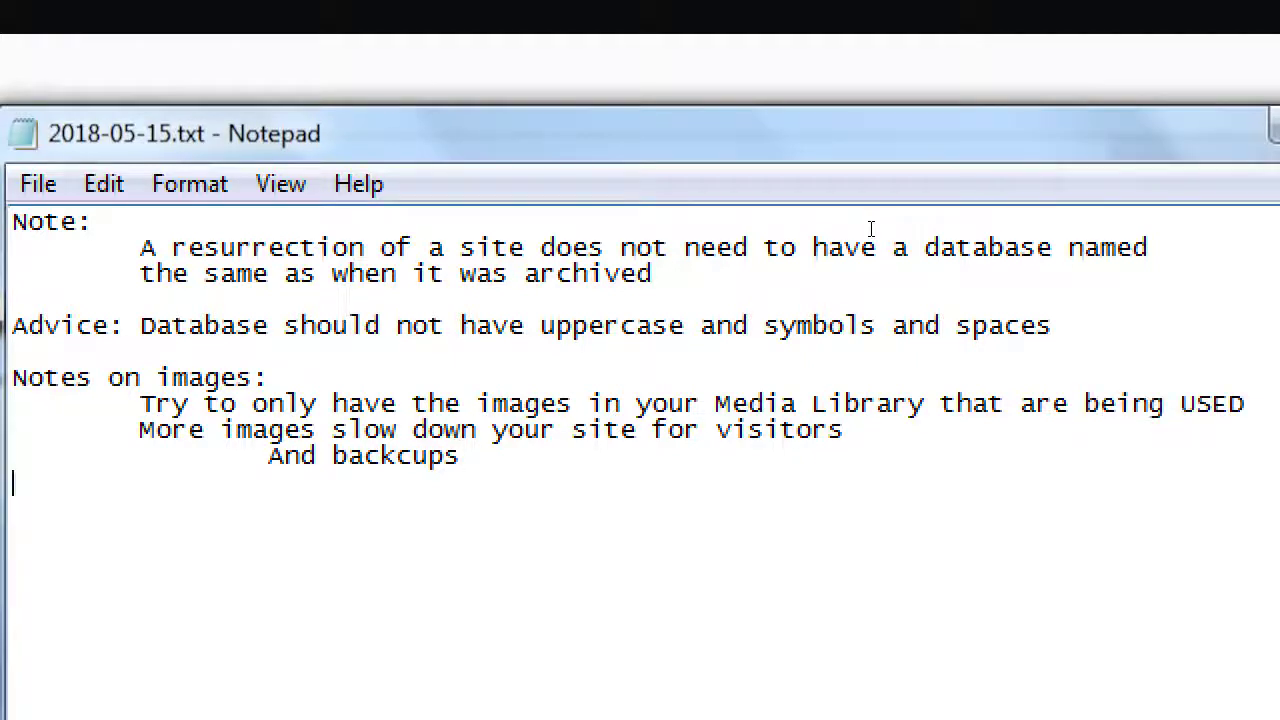
{"action": "key", "text": "Tab"}
{"action": "type", "text": "Remember to optize"}
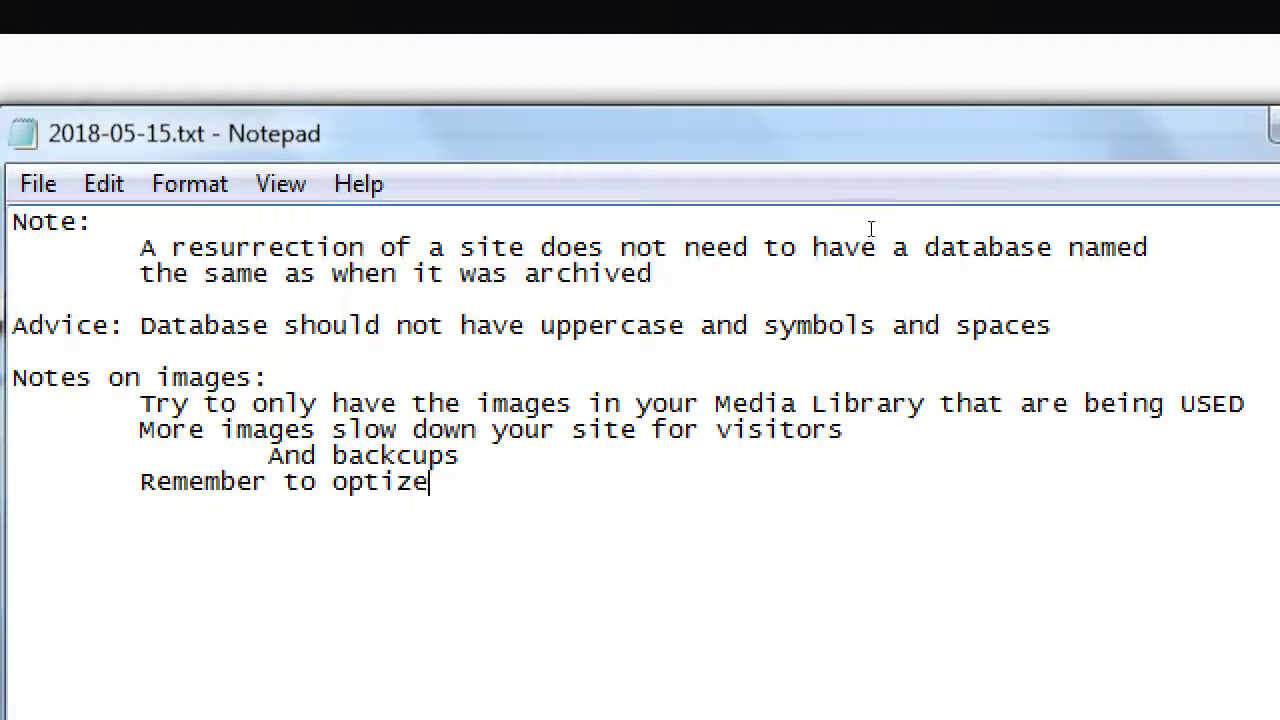
{"action": "key", "text": "BackSpace"}
{"action": "key", "text": "BackSpace"}
{"action": "type", "text": "mize your pictures"}
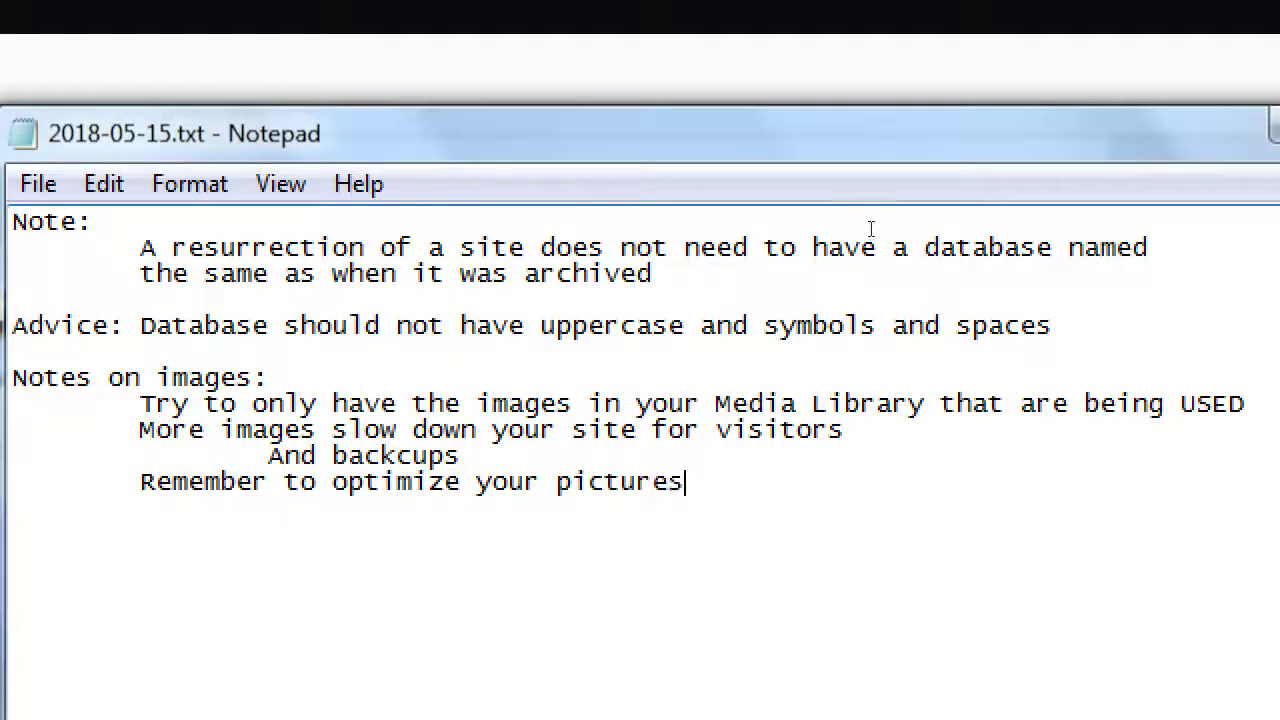
{"action": "type", "text": ":"}
Step: Add the line "Small dimenions & File size" below the optimization note, indented two levels
{"action": "key", "text": "Return"}
{"action": "key", "text": "Tab"}
{"action": "key", "text": "Tab"}
{"action": "type", "text": "Small dim"}
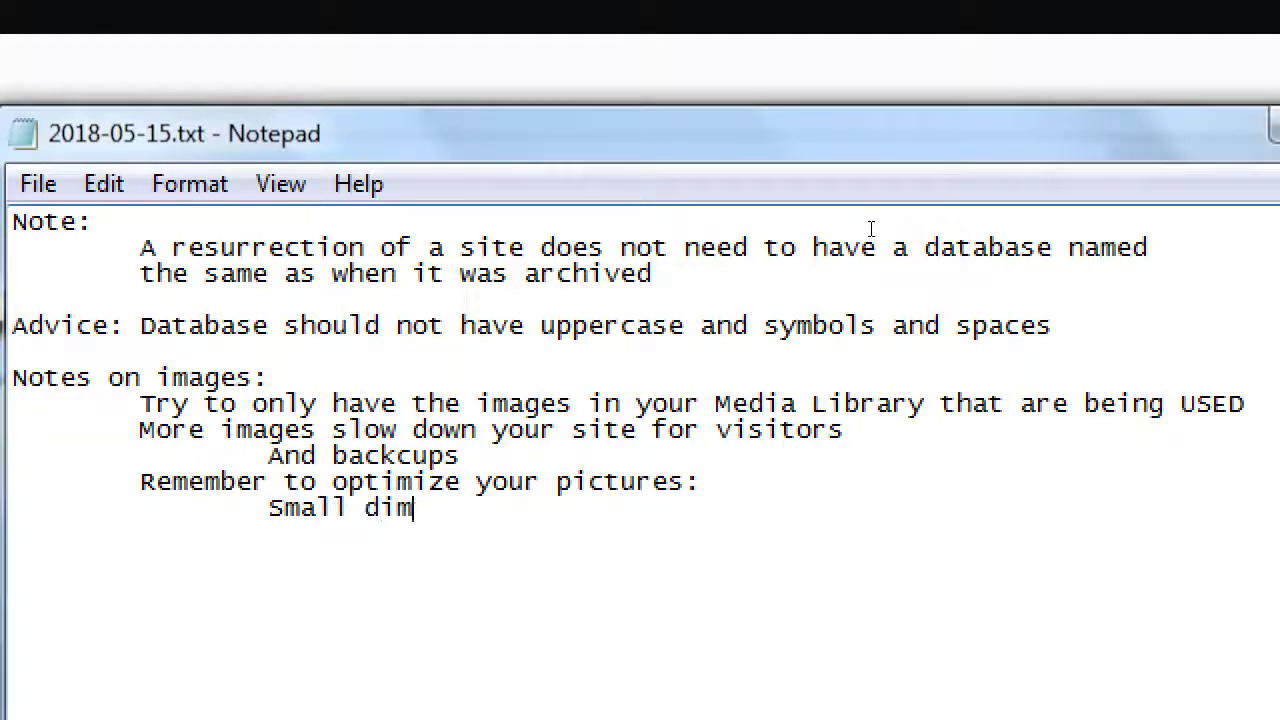
{"action": "type", "text": "enions & File size"}
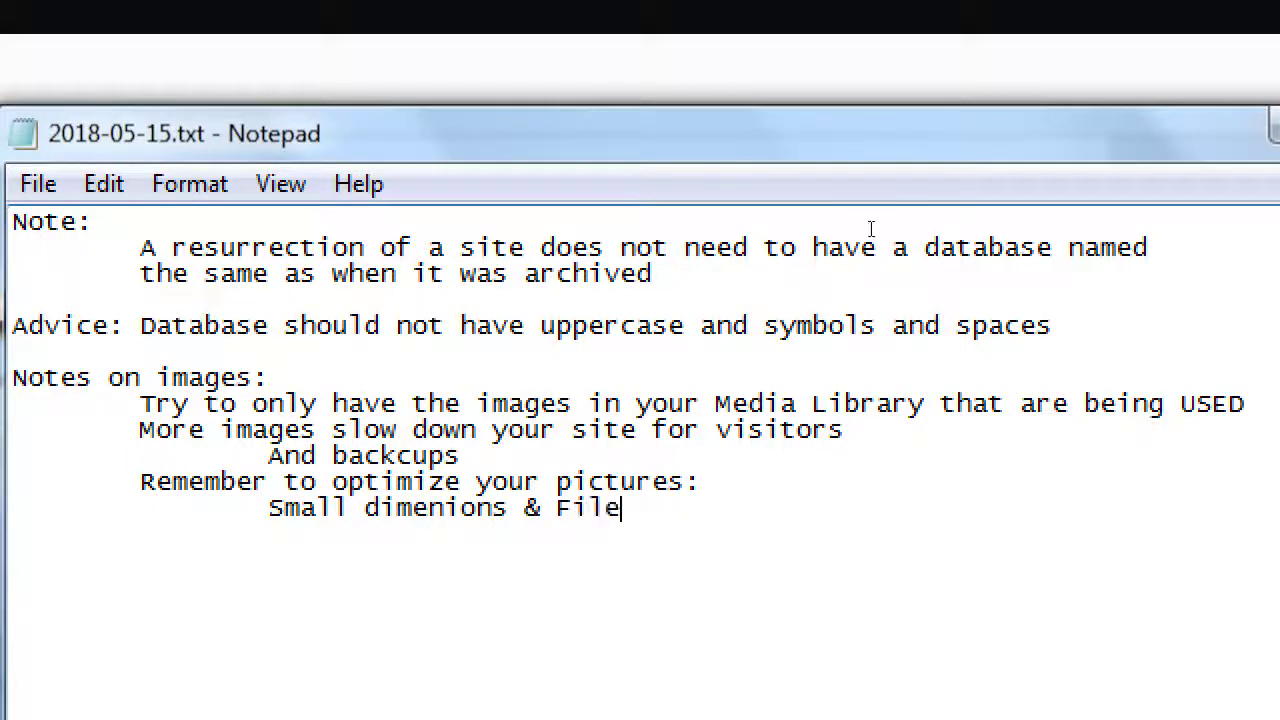
Step: Enclose the word Small in double quotation marks on the dimensions and file size line
{"action": "key", "text": "ctrl+Left"}
{"action": "key", "text": "ctrl+Left"}
{"action": "key", "text": "ctrl+Left"}
{"action": "key", "text": "ctrl+Left"}
{"action": "key", "text": "ctrl+Left"}
{"action": "type", "text": "\""}
{"action": "key", "text": "Right"}
{"action": "key", "text": "Right"}
{"action": "key", "text": "Right"}
{"action": "key", "text": "Right"}
{"action": "key", "text": "Right"}
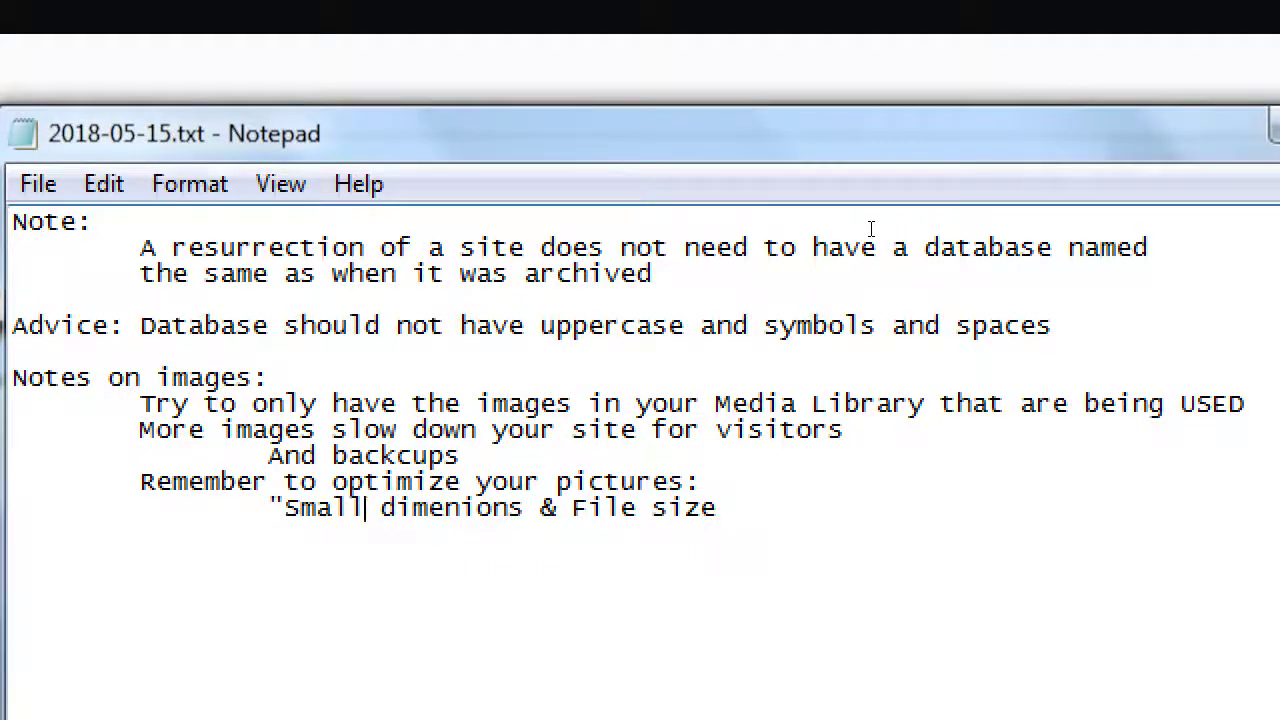
{"action": "type", "text": "\""}
{"action": "key", "text": "End"}
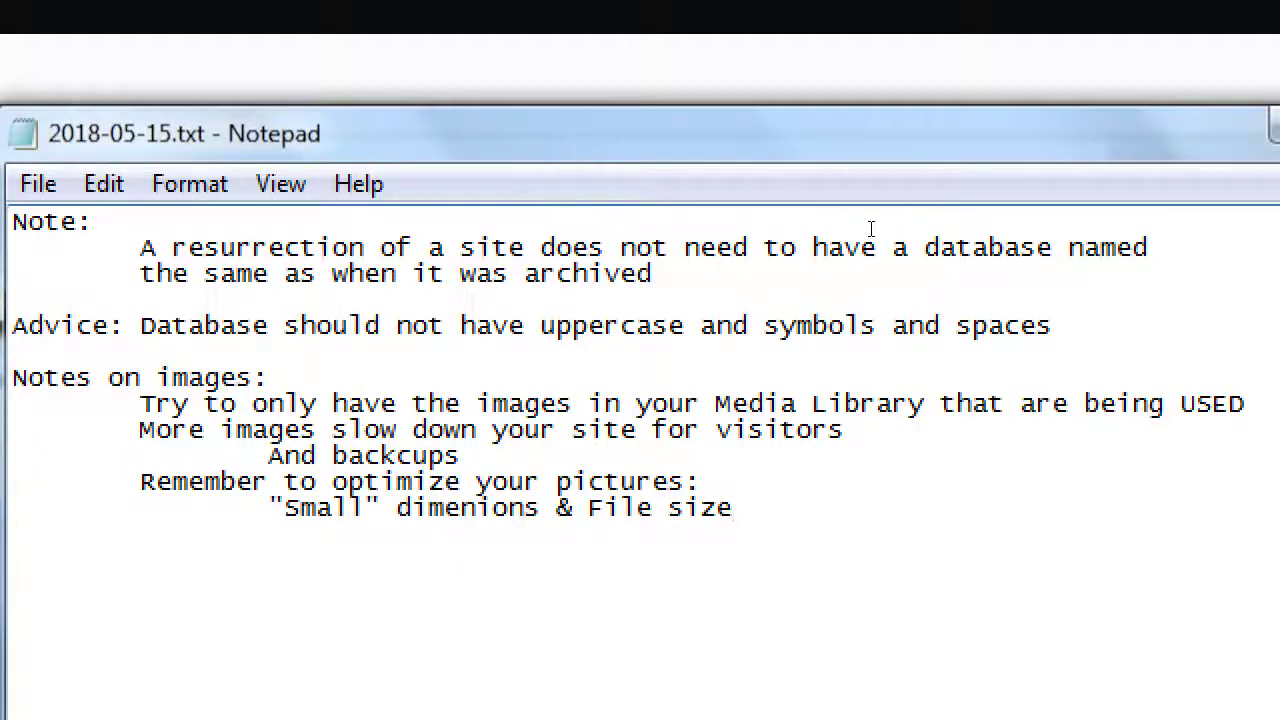
Step: Correct the misspelled word after "Small" so it reads "dimensions"
{"action": "key", "text": "ctrl+Left"}
{"action": "key", "text": "ctrl+Left"}
{"action": "key", "text": "ctrl+Left"}
{"action": "key", "text": "Left"}
{"action": "key", "text": "ctrl+shift+Left"}
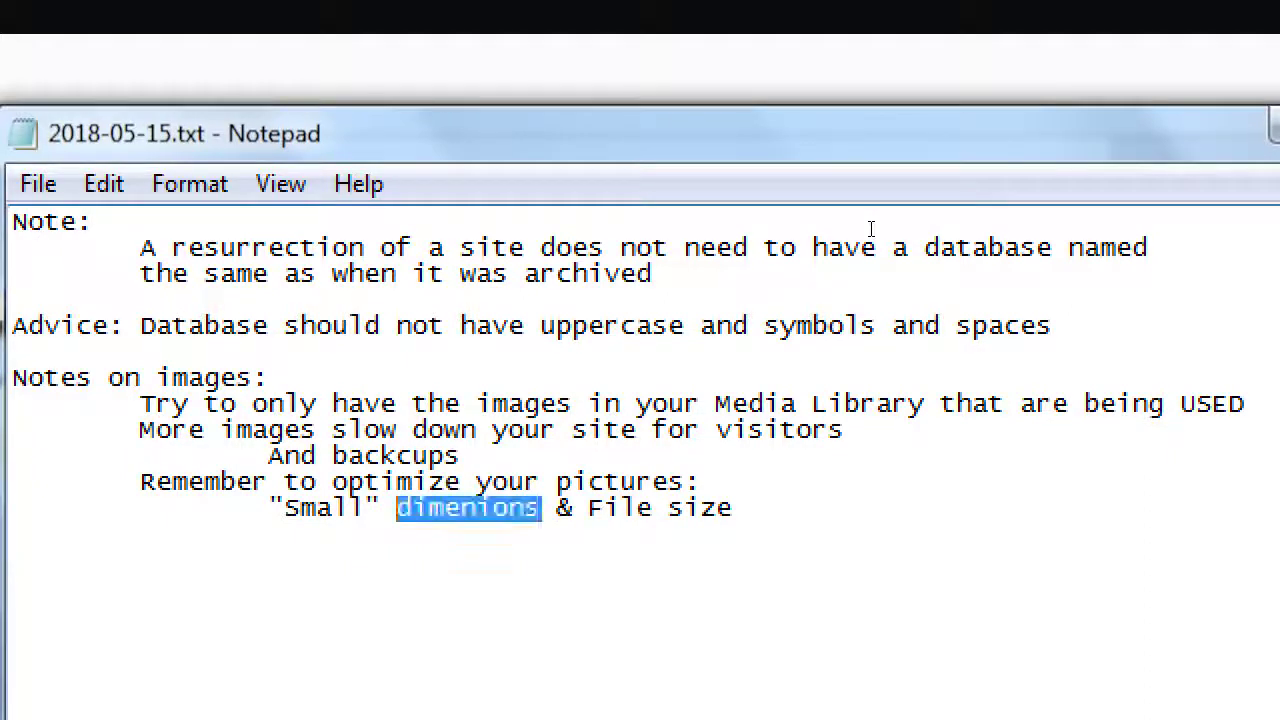
{"action": "type", "text": "dimensions"}
{"action": "key", "text": "End"}
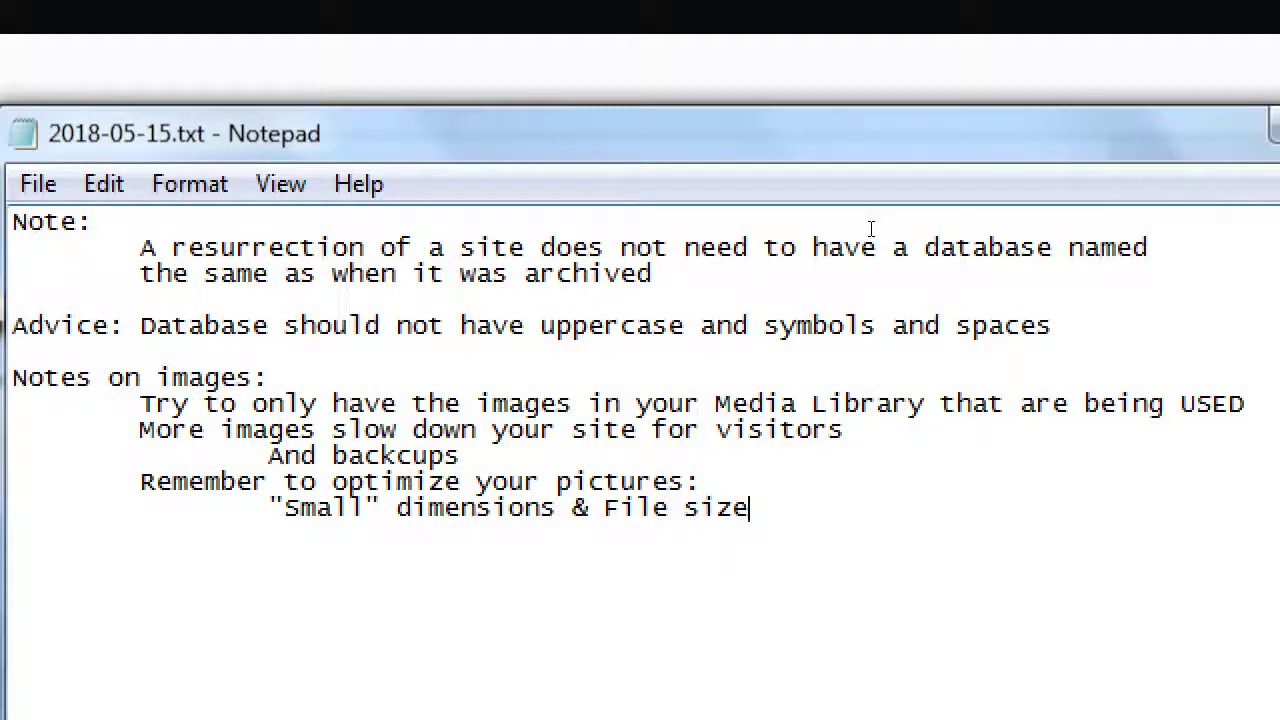
Step: Add the line "Maximum dimenions (on any side): 1920 pixels" below, indented two levels
{"action": "key", "text": "Return"}
{"action": "key", "text": "Tab"}
{"action": "key", "text": "Tab"}
{"action": "type", "text": "Maximum dimenions"}
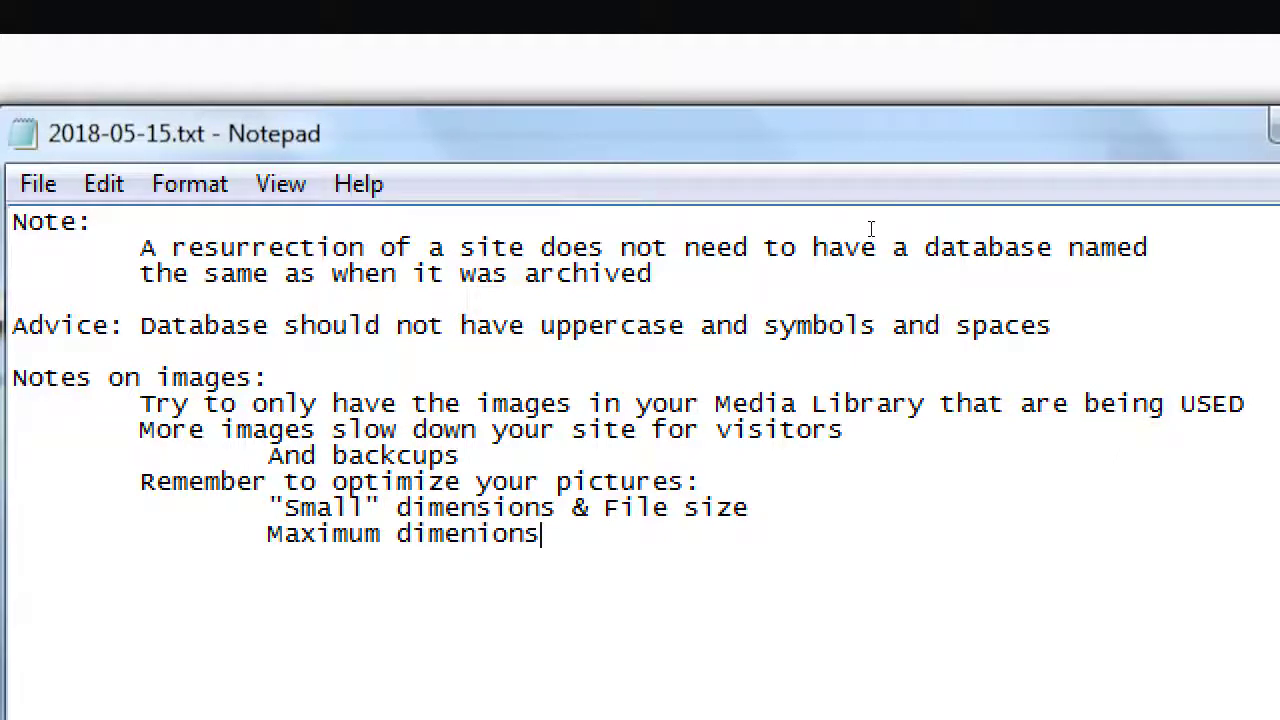
{"action": "type", "text": " (on any side): 192"}
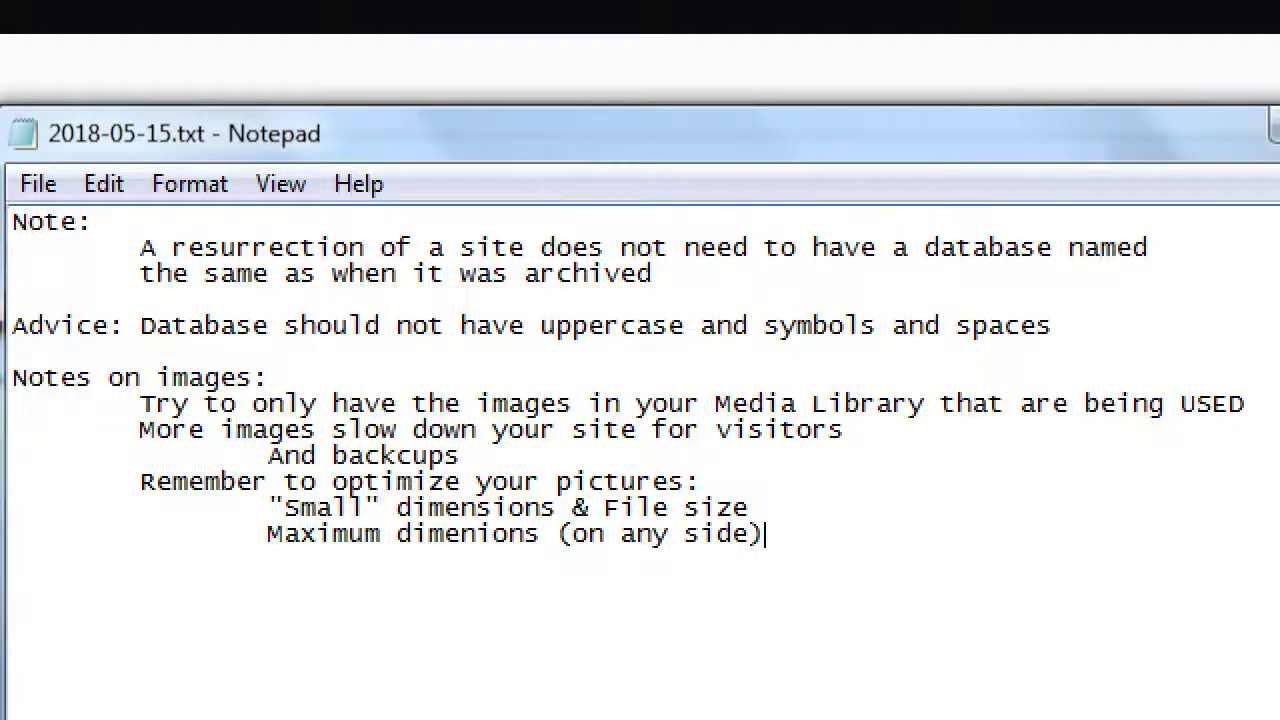
{"action": "type", "text": "0"}
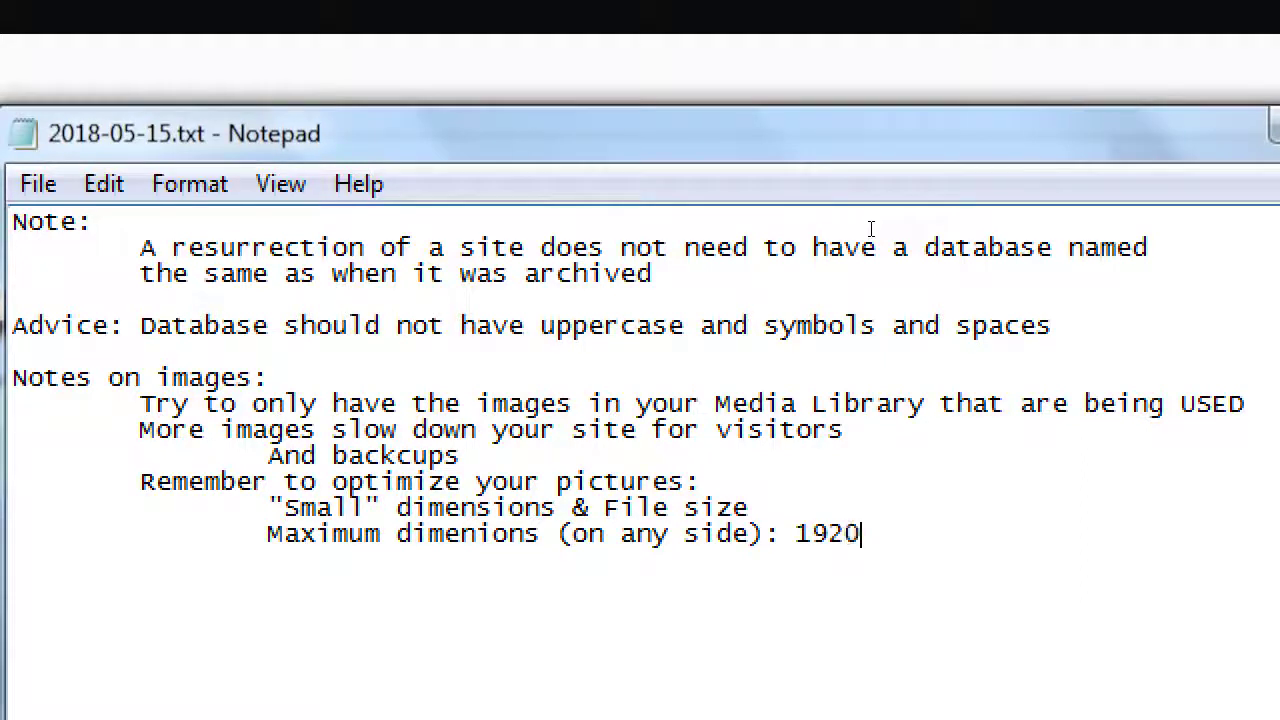
{"action": "type", "text": " pixels"}
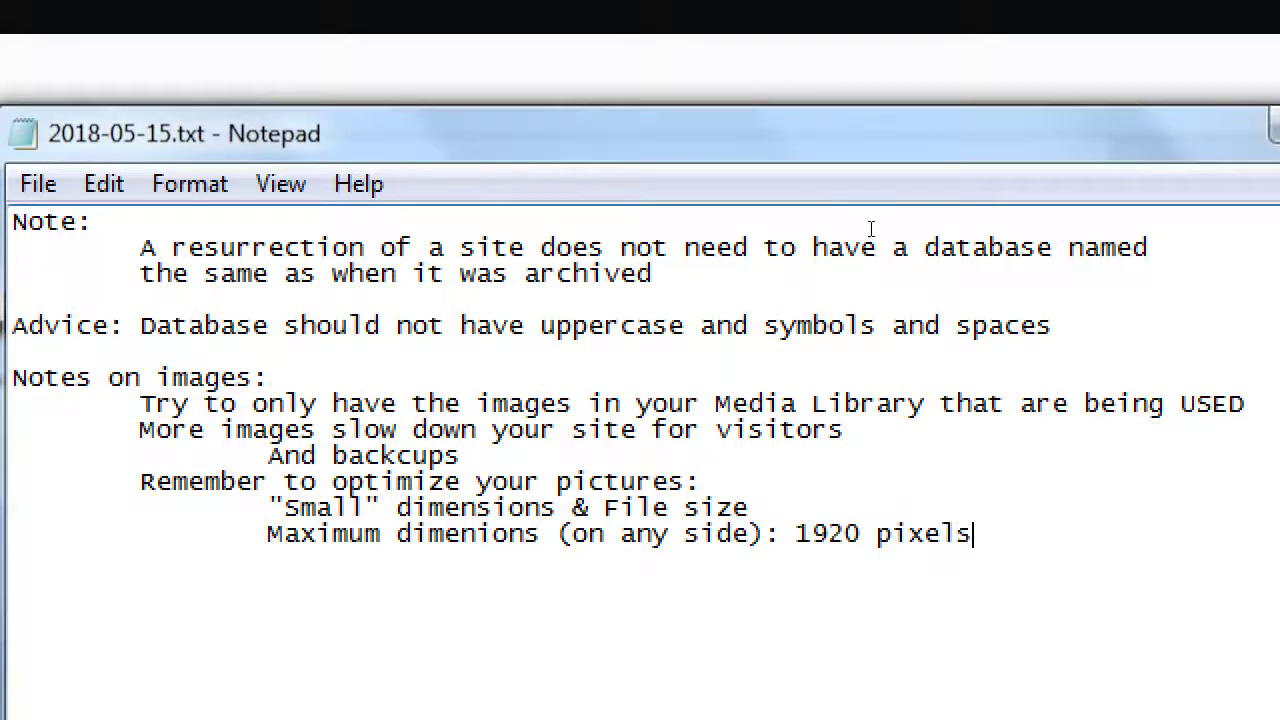
Step: Insert a thousands comma in the maximum pixel value so it reads 1,920
{"action": "key", "text": "ctrl+Left"}
{"action": "key", "text": "Left"}
{"action": "key", "text": "Left"}
{"action": "key", "text": "Left"}
{"action": "key", "text": "Left"}
{"action": "type", "text": ","}
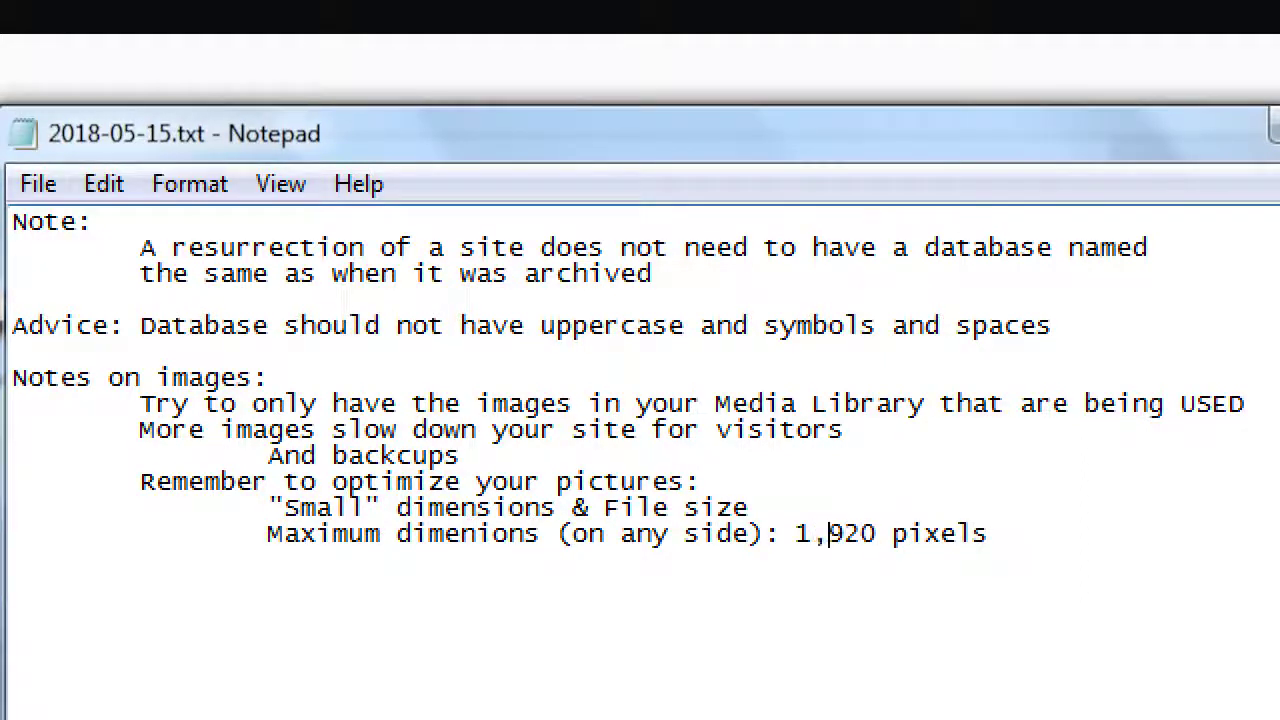
Step: Start a new line indented two levels below the maximum dimensions note, highlight that note briefly, and return to the new line
{"action": "key", "text": "End"}
{"action": "key", "text": "Return"}
{"action": "key", "text": "Tab"}
{"action": "key", "text": "Tab"}
{"action": "key", "text": "Up"}
{"action": "key", "text": "shift+End"}
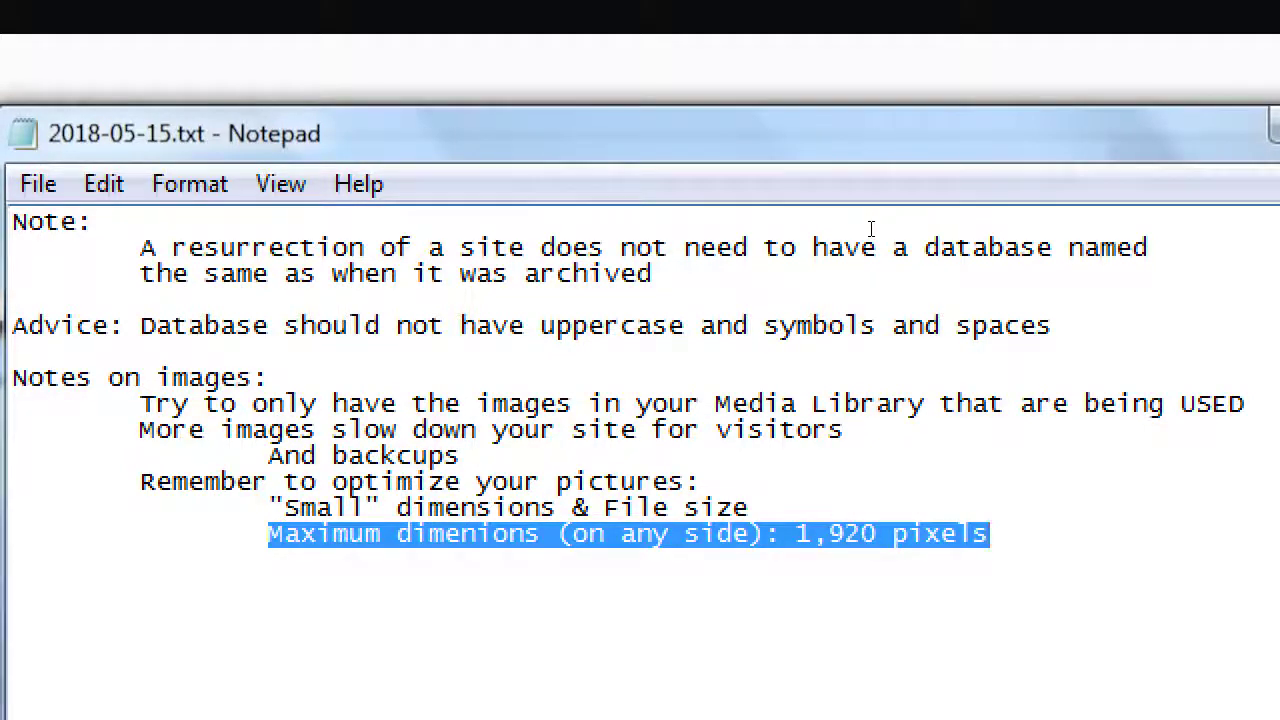
{"action": "key", "text": "Down"}
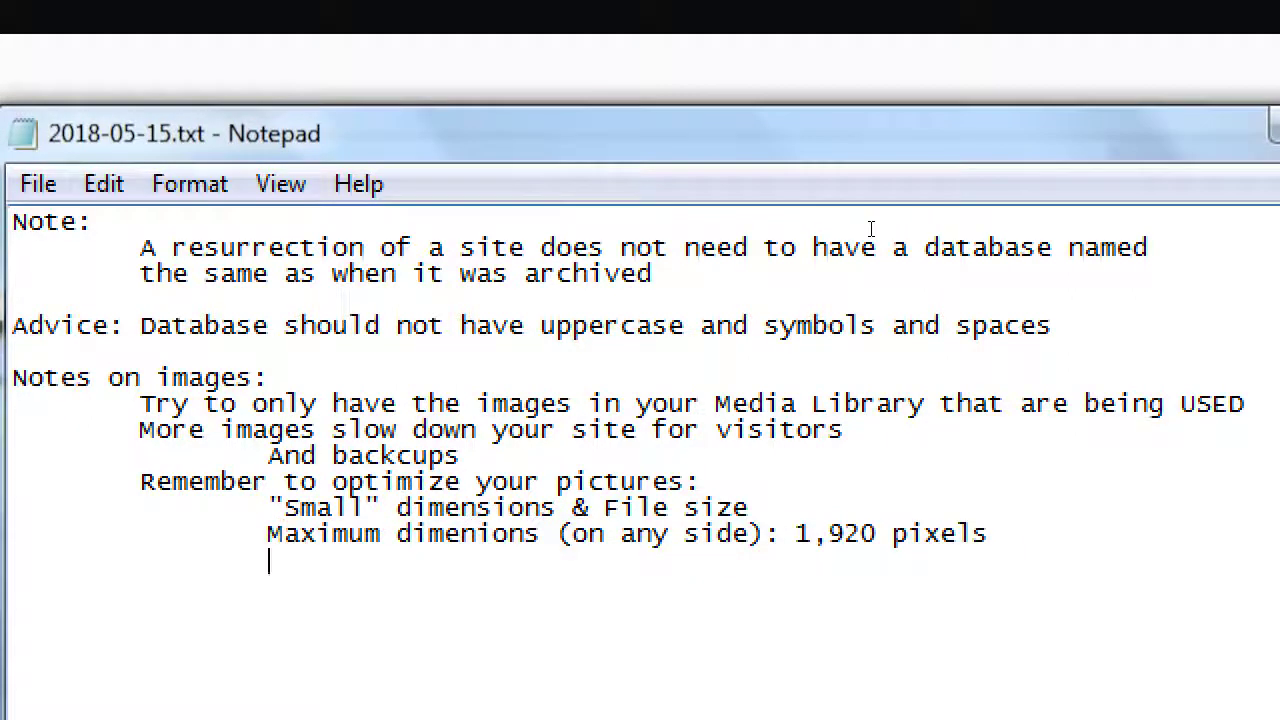
Step: Write "Minimum 1,024 pixels on any side" on the new indented line
{"action": "type", "text": "Minimum"}
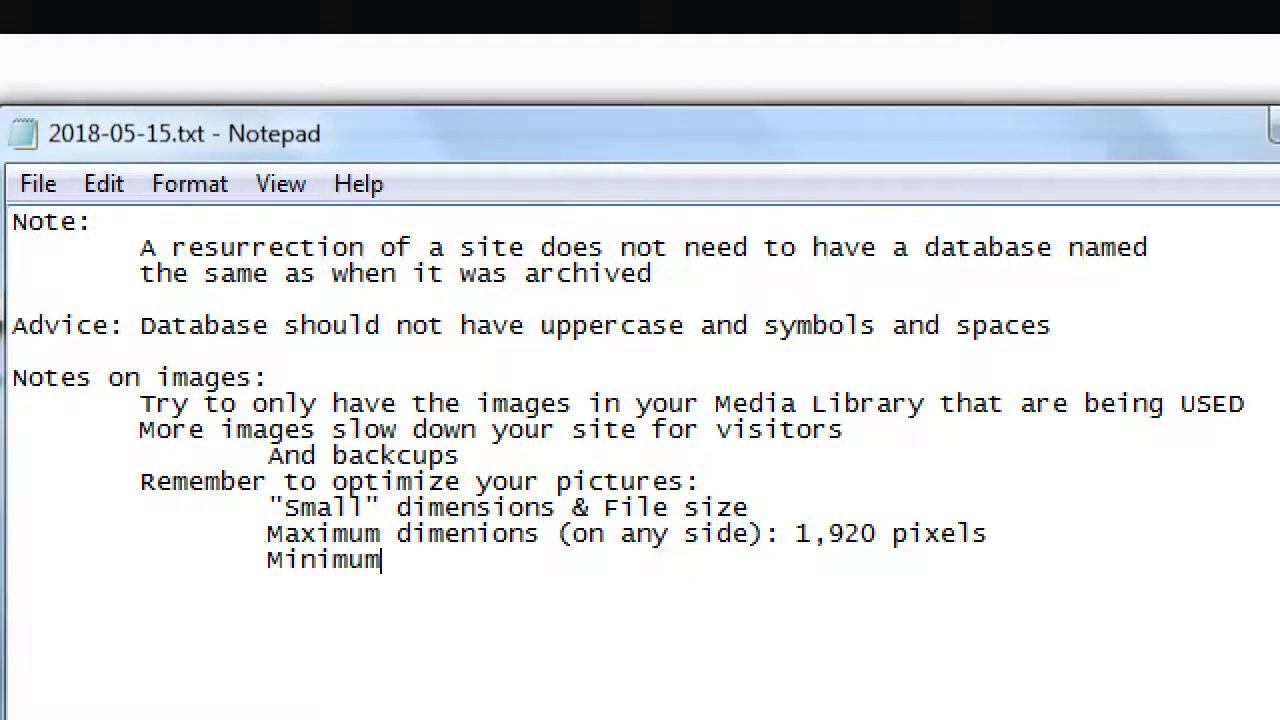
{"action": "type", "text": " 1,204"}
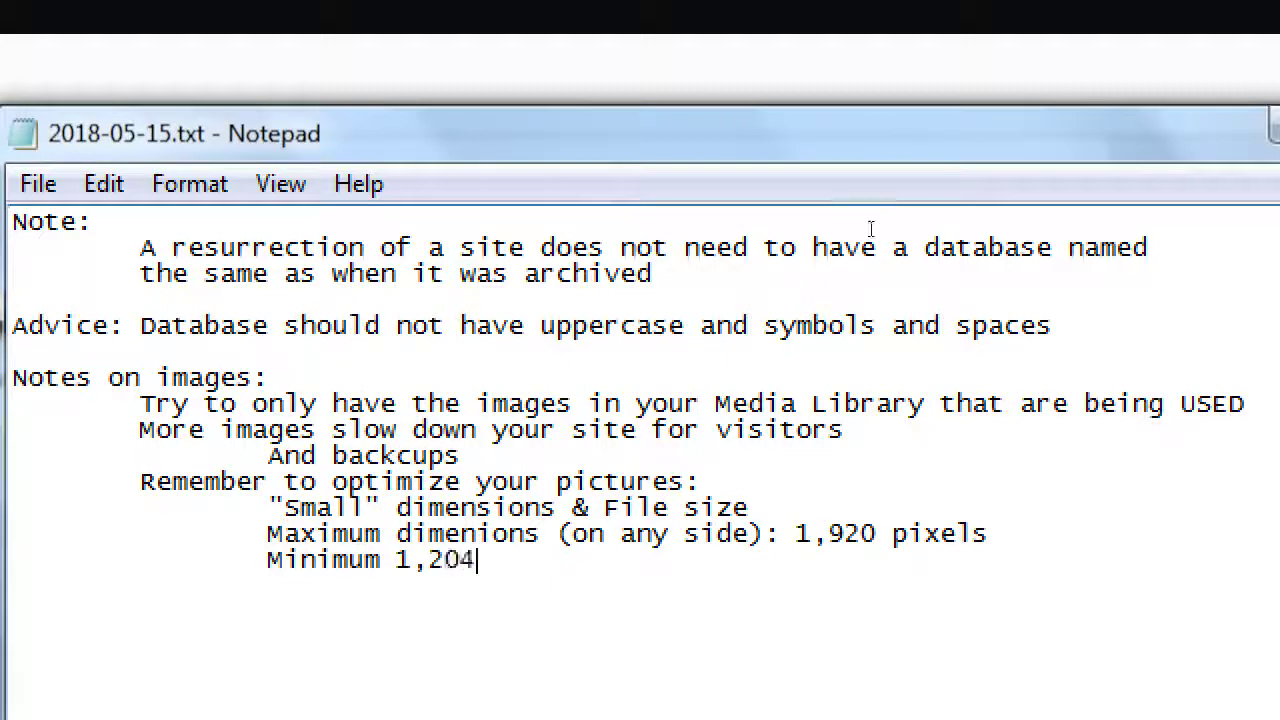
{"action": "key", "text": "BackSpace"}
{"action": "key", "text": "BackSpace"}
{"action": "key", "text": "BackSpace"}
{"action": "type", "text": "024 pixe"}
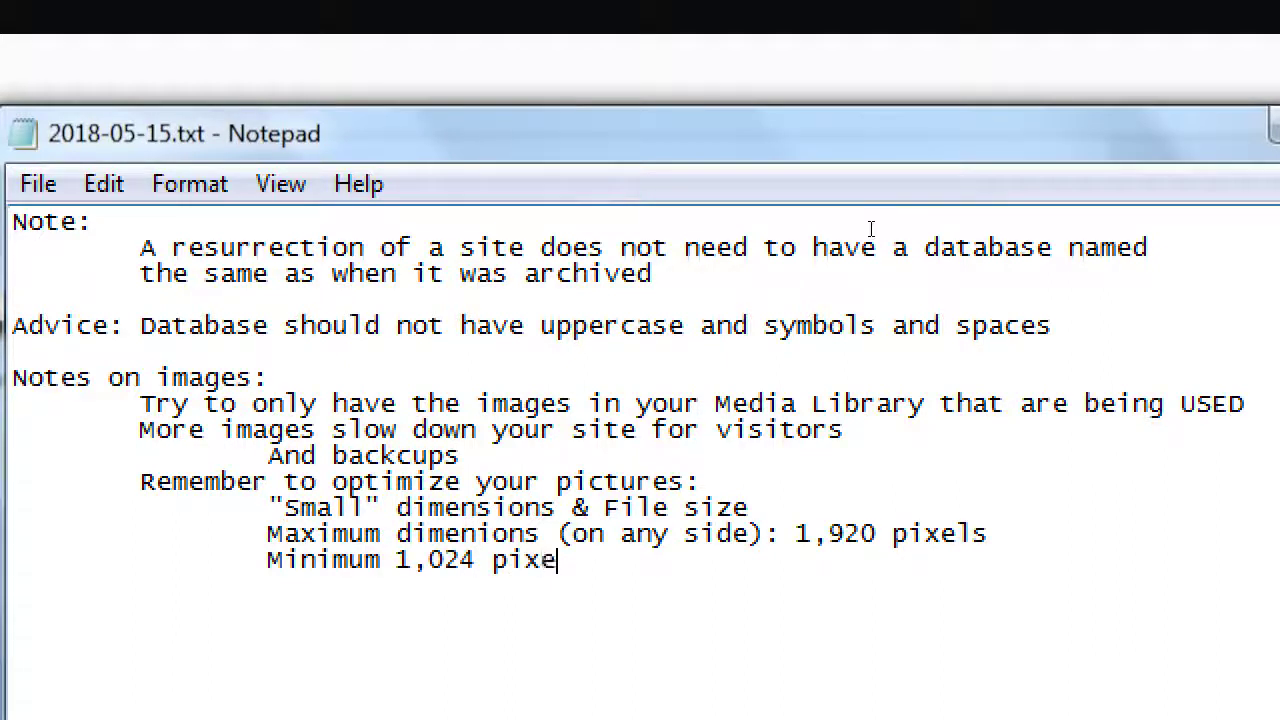
{"action": "type", "text": "ls on any side"}
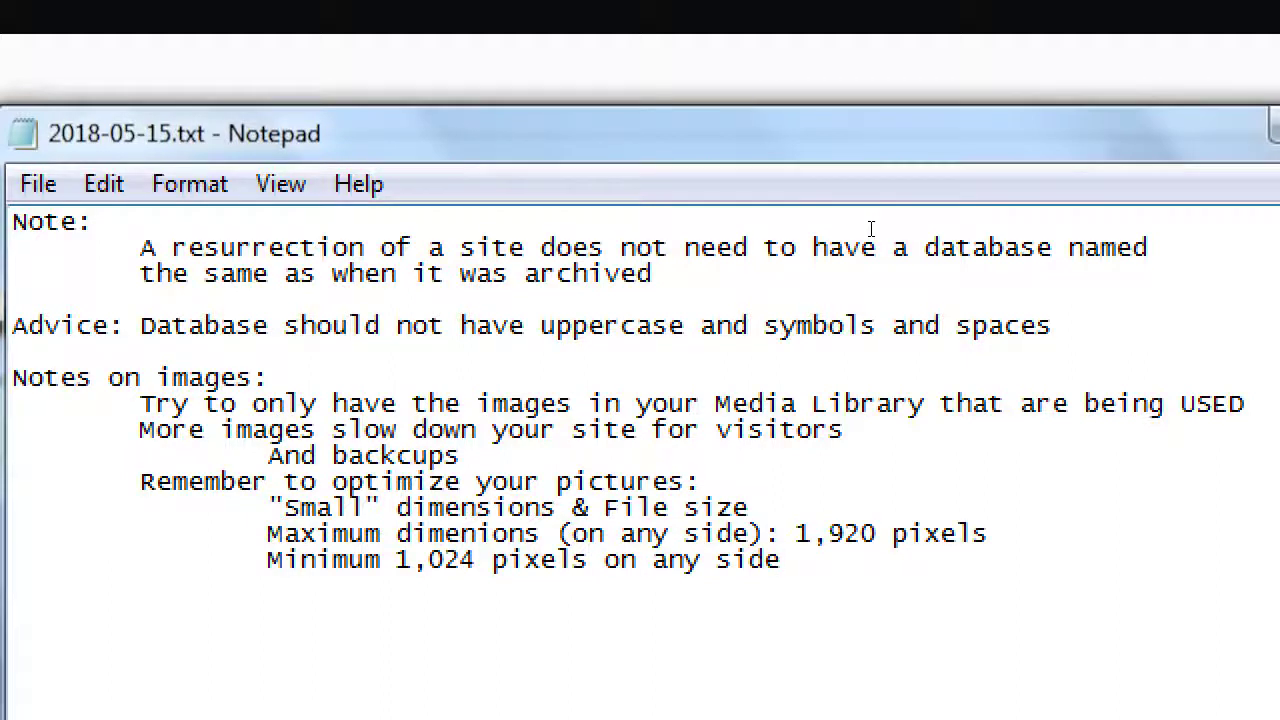
Step: Highlight "1,920 pixels" in the maximum dimensions note, followed by "File size" in the line above it
{"action": "key", "text": "Up"}
{"action": "key", "text": "Right"}
{"action": "key", "text": "shift+End"}
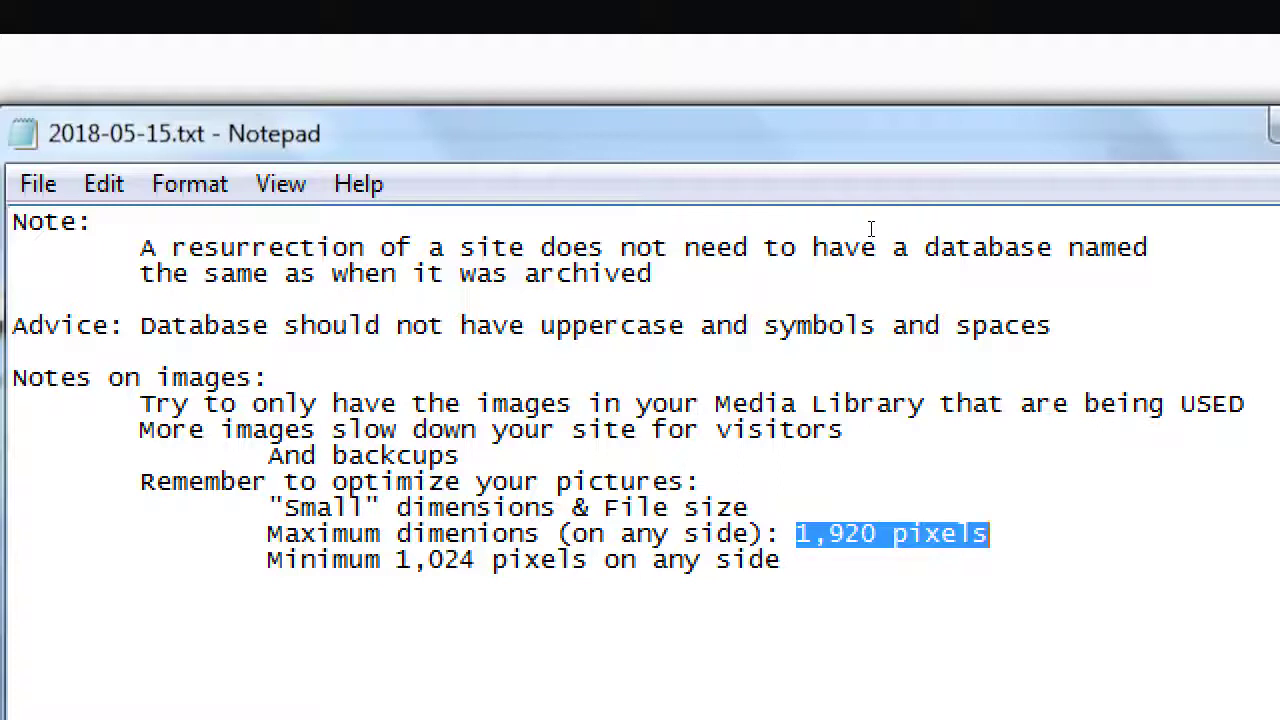
{"action": "key", "text": "Up"}
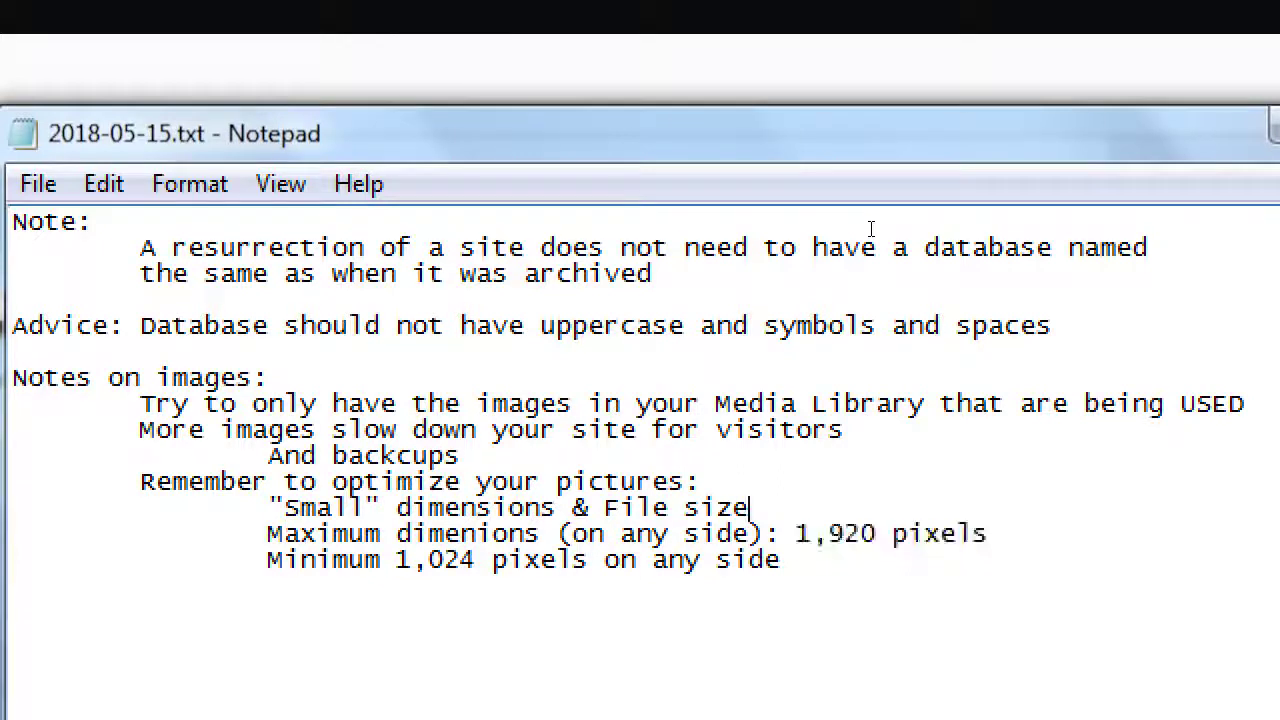
{"action": "key", "text": "ctrl+shift+Left"}
{"action": "key", "text": "ctrl+shift+Left"}
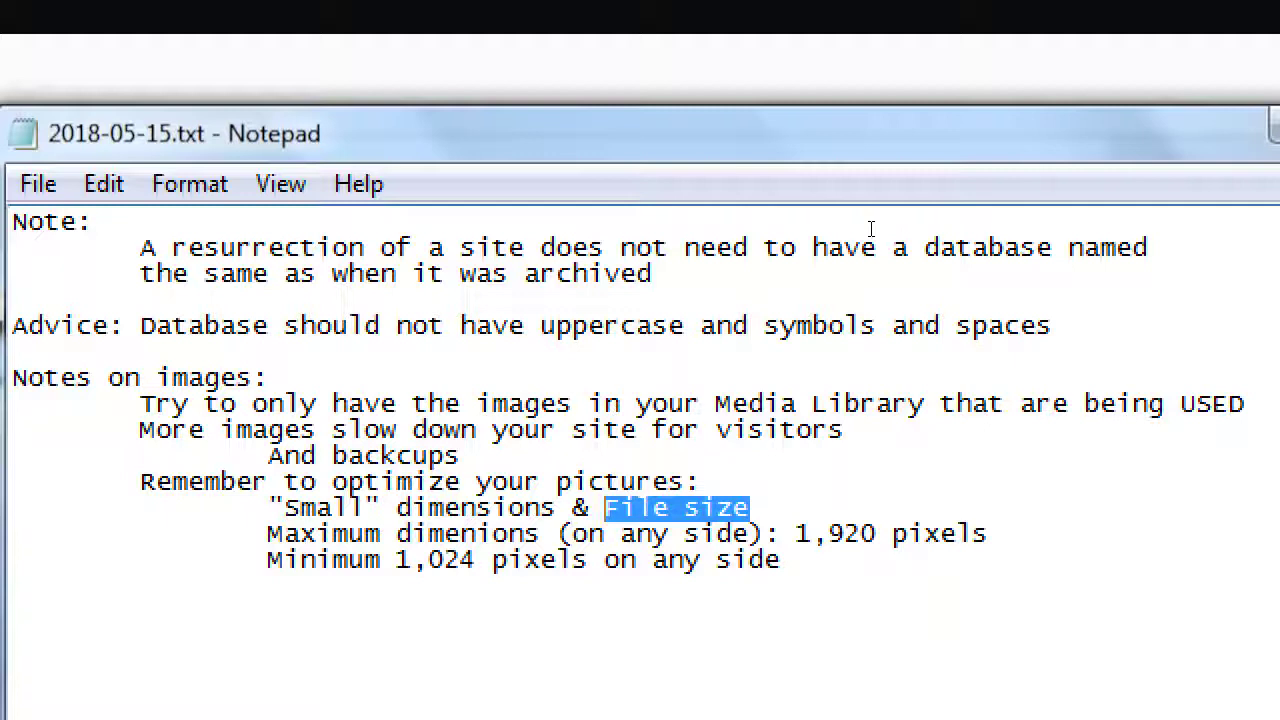
Step: Add the line "File sizes, try for below 500Kb" at the end of the notes, indented two levels
{"action": "key", "text": "ctrl+End"}
{"action": "key", "text": "Return"}
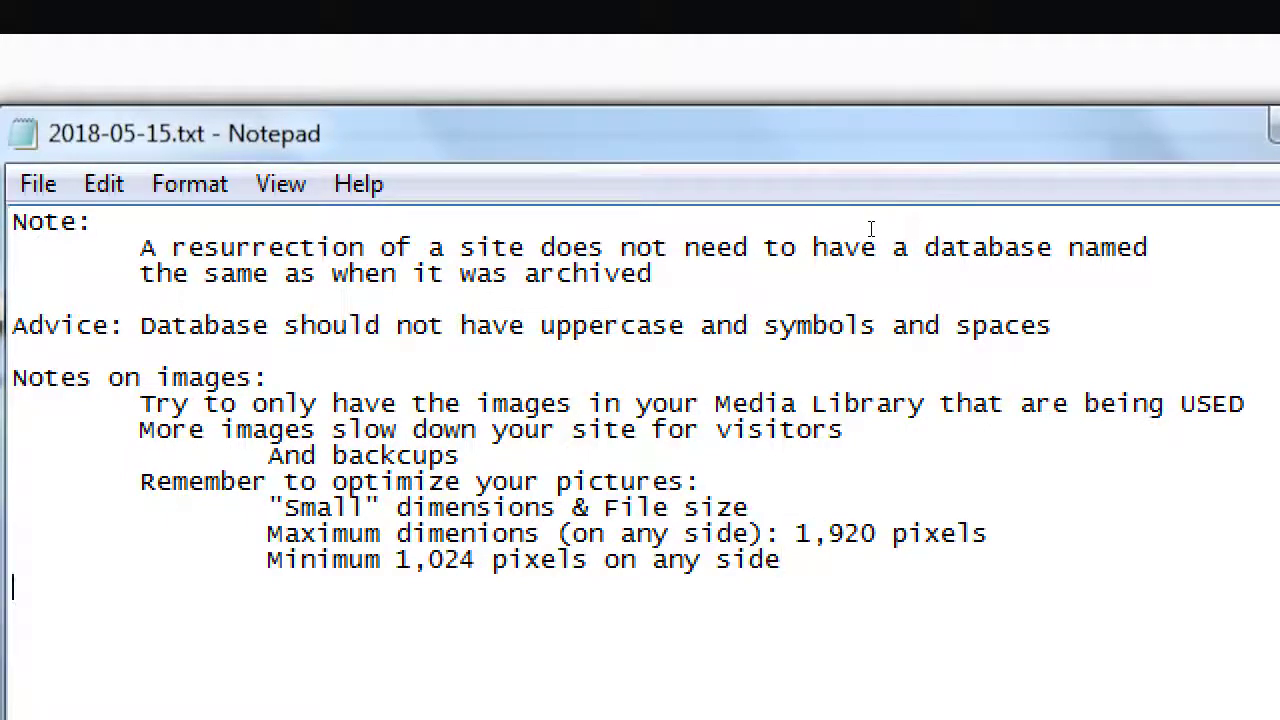
{"action": "key", "text": "Tab"}
{"action": "key", "text": "Tab"}
{"action": "type", "text": "File sizes"}
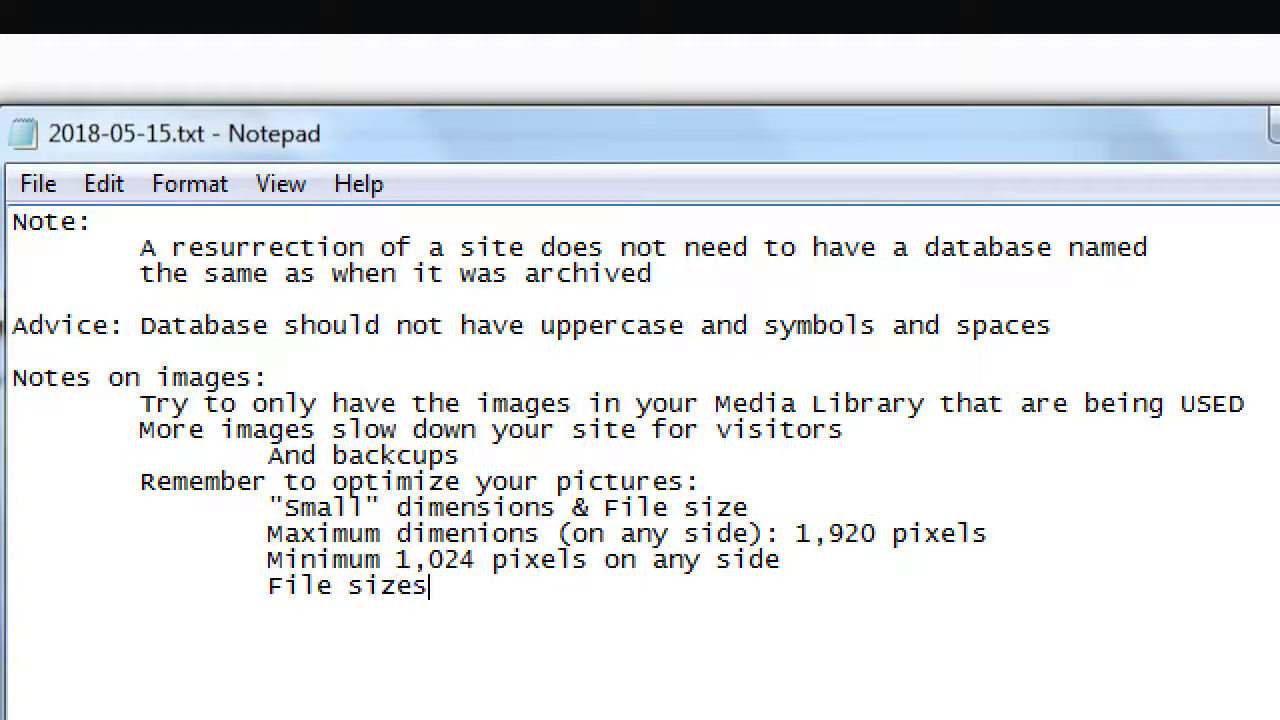
{"action": "type", "text": ", try for below "}
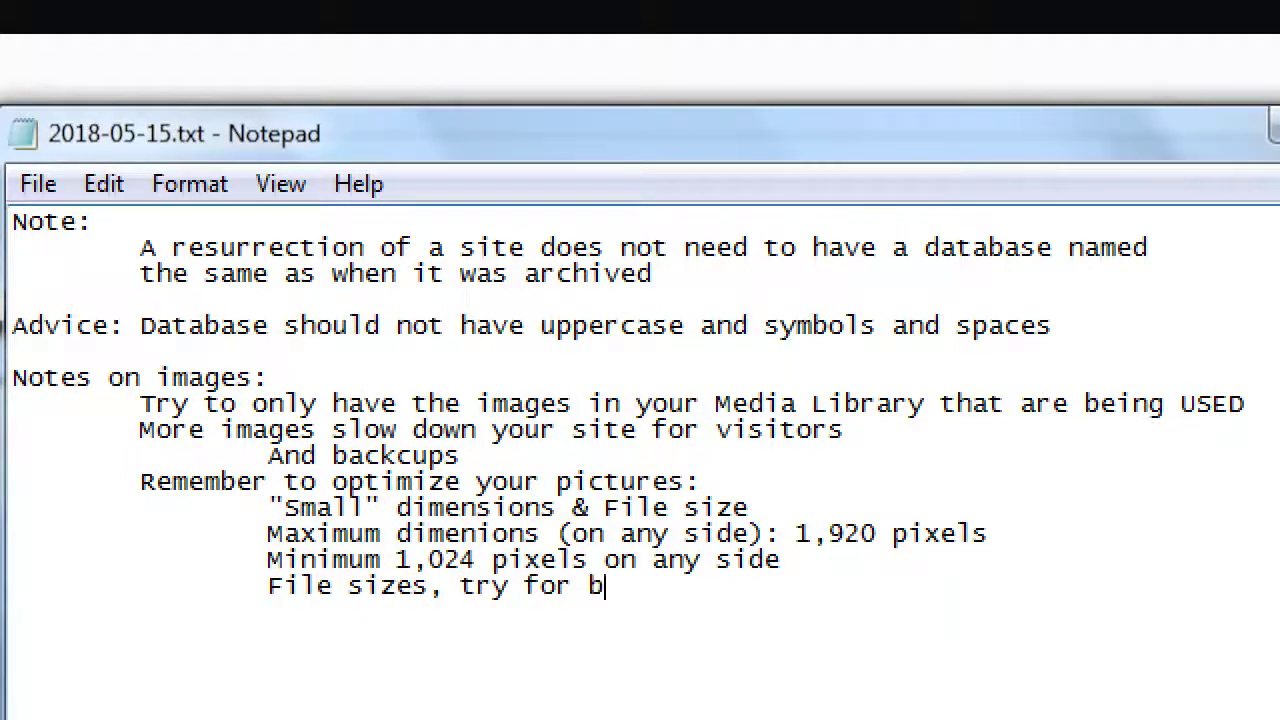
{"action": "type", "text": "500Kb"}
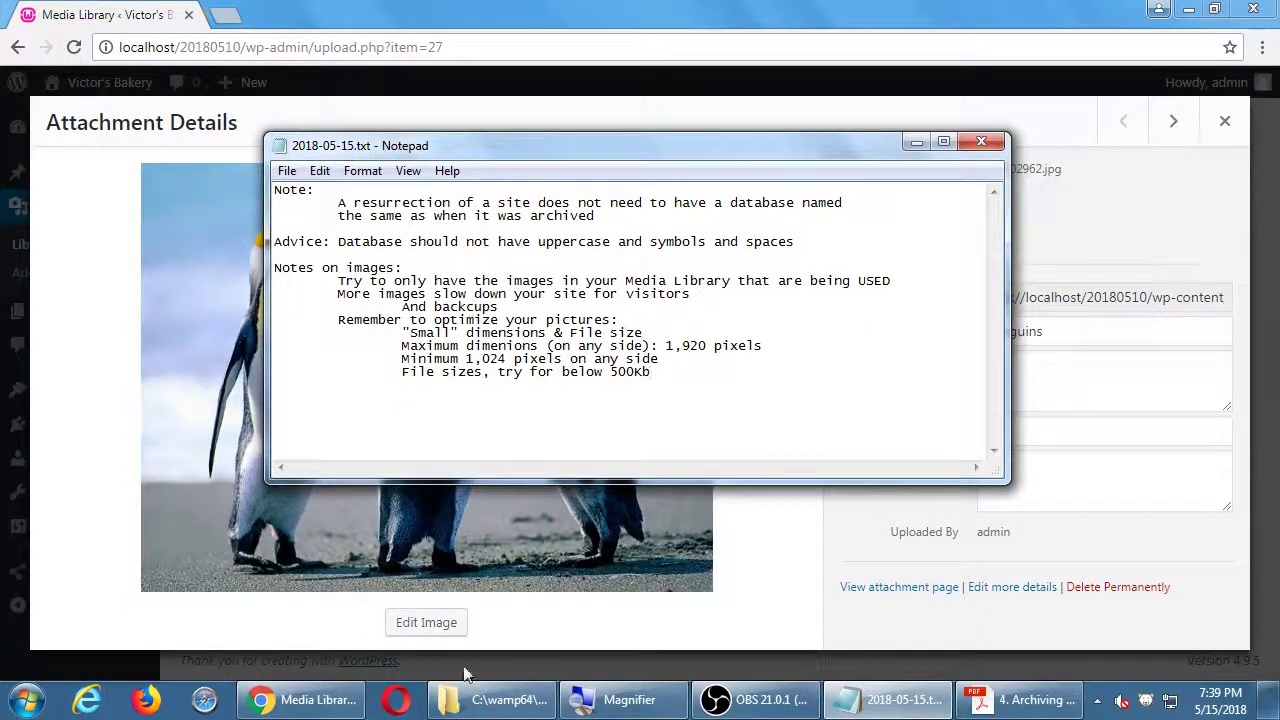
Step: Switch to the 20180510 folder in Windows Explorer, open wp-content\uploads\2018\05, and maximize the window to view the stored images
{"action": "left_click", "coordinate": [513, 700]}
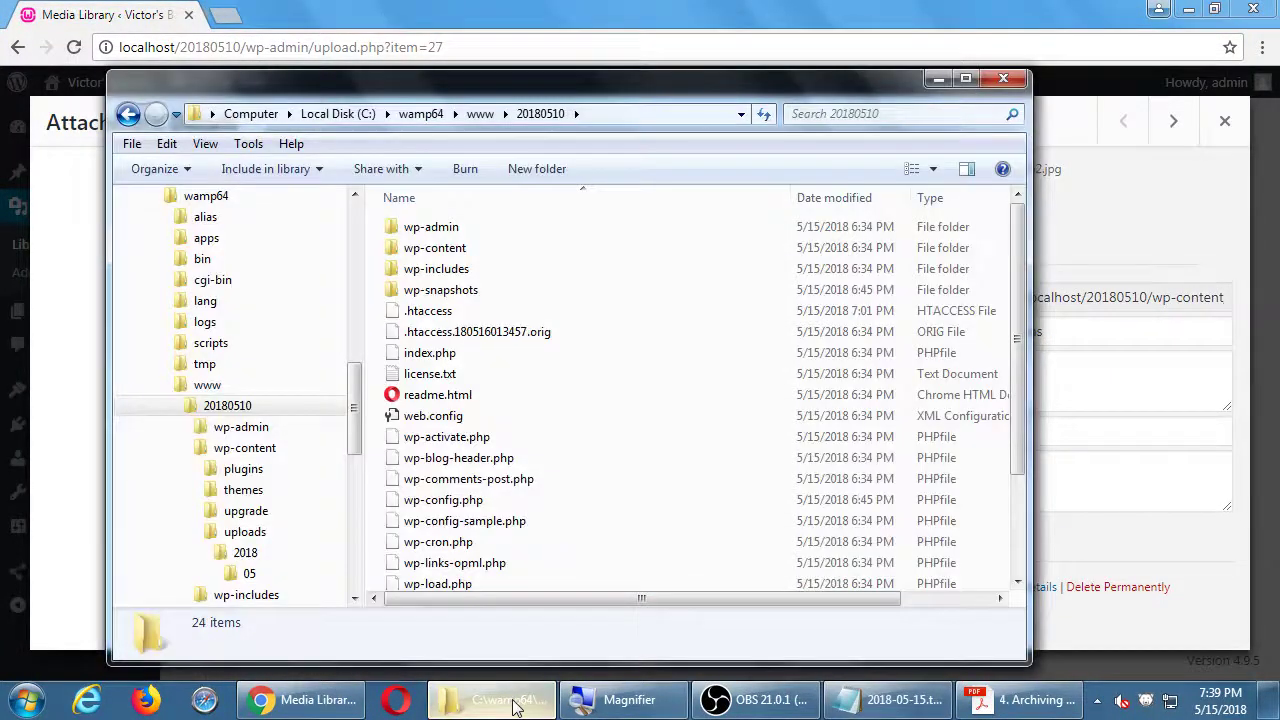
{"action": "left_click", "coordinate": [471, 289]}
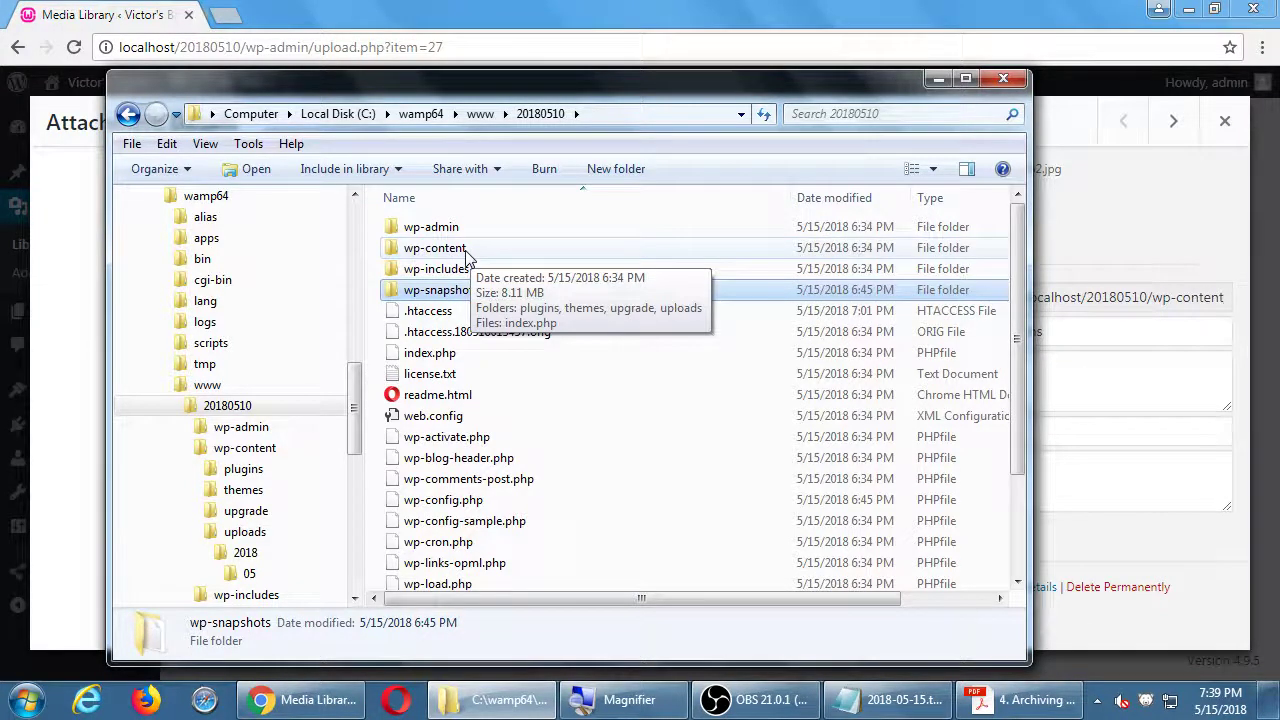
{"action": "double_click", "coordinate": [466, 252]}
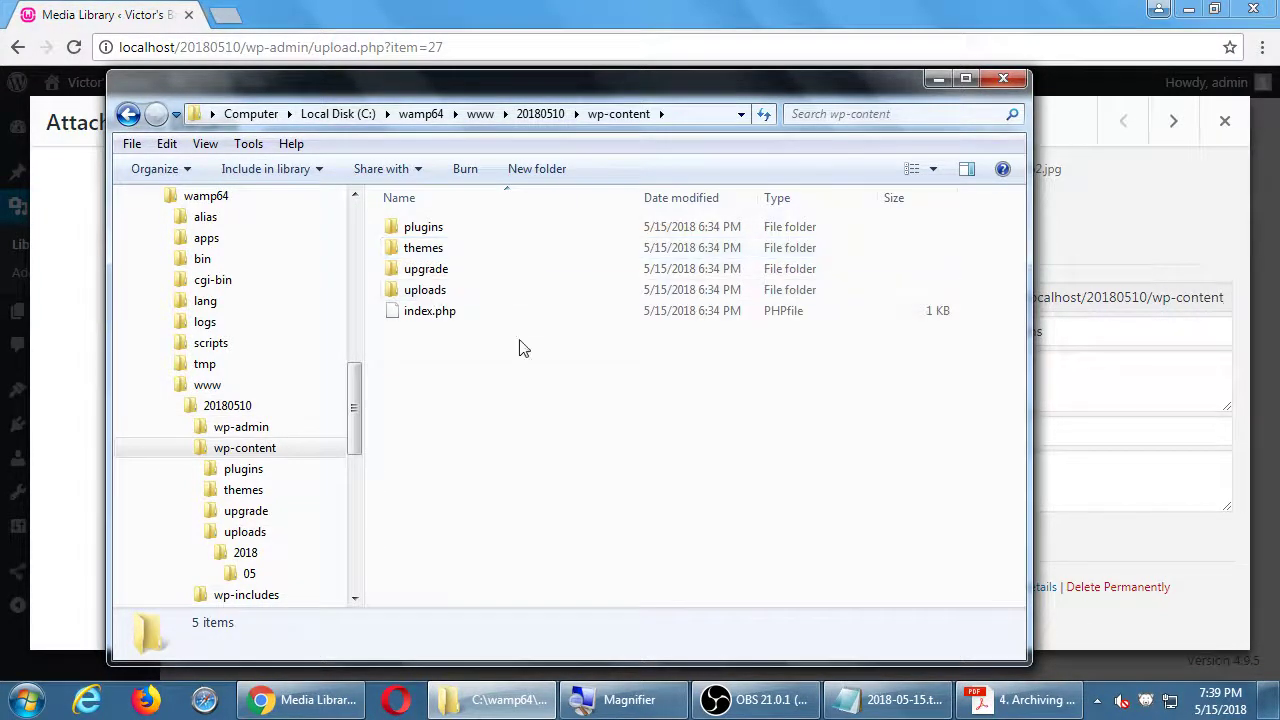
{"action": "double_click", "coordinate": [445, 292]}
{"action": "double_click", "coordinate": [420, 236]}
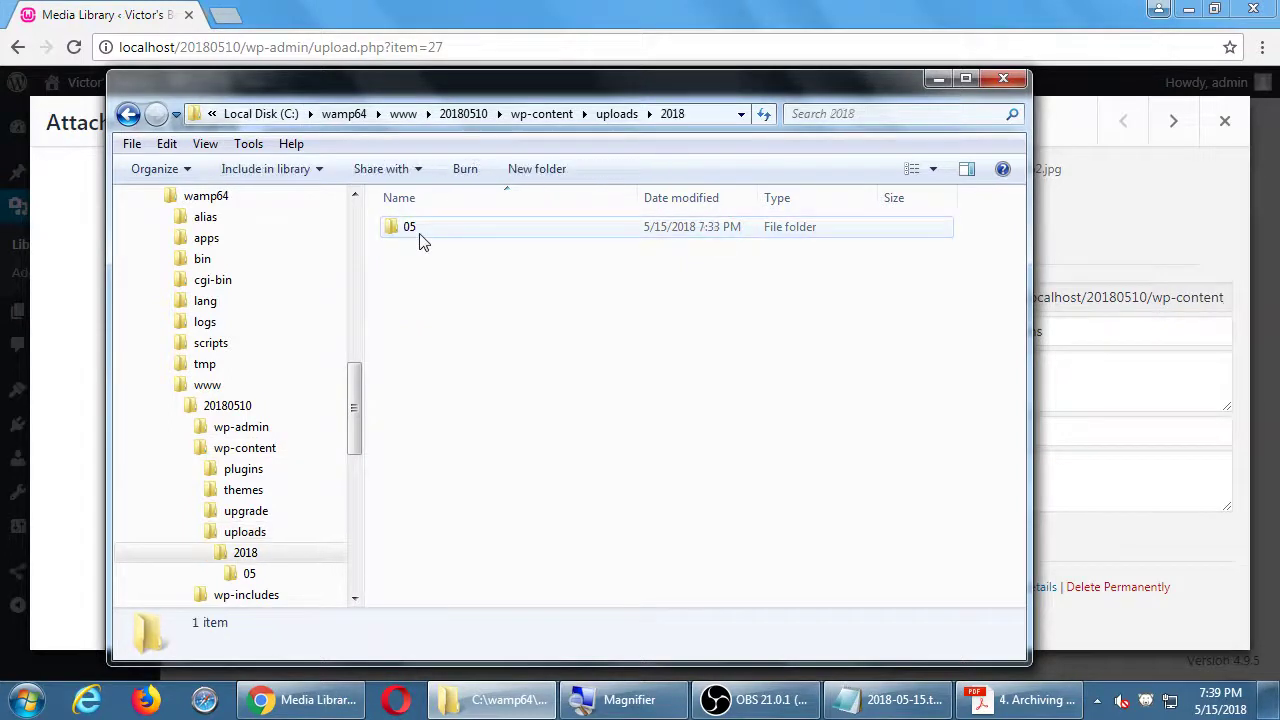
{"action": "double_click", "coordinate": [419, 233]}
{"action": "left_click_drag", "start_coordinate": [702, 93], "coordinate": [699, 8]}
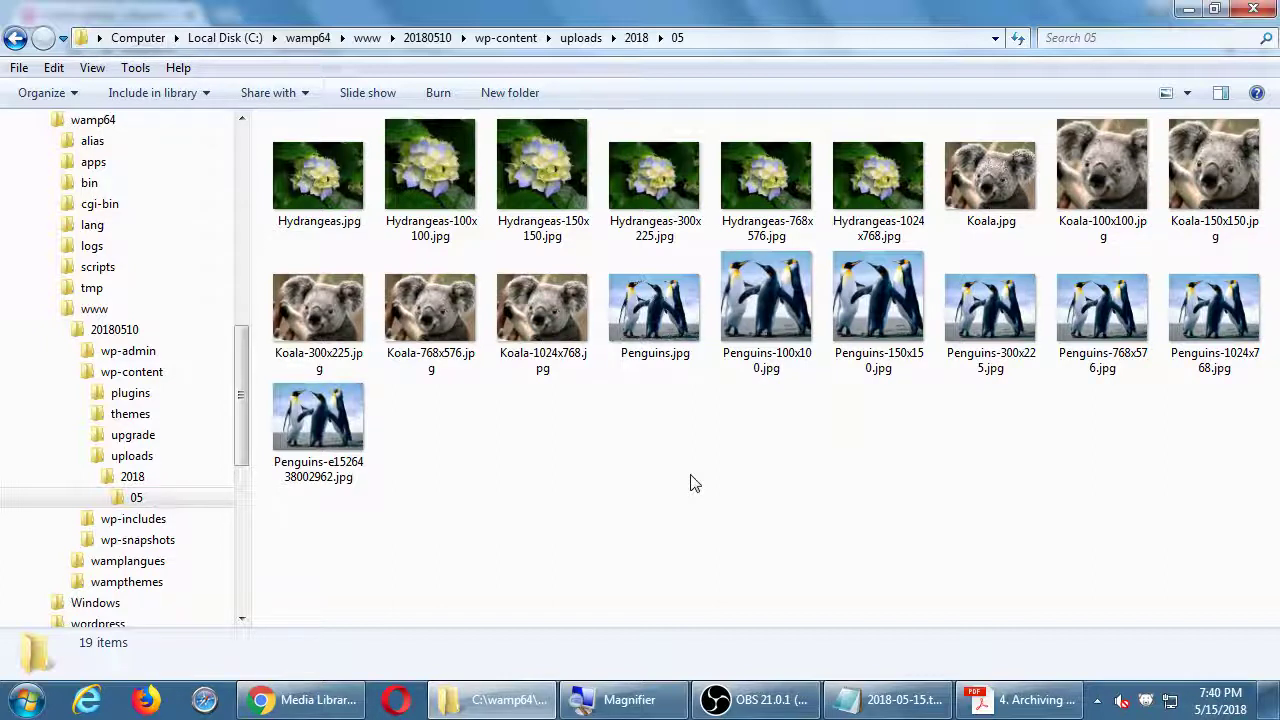
Step: Switch back to the 2018-05-15.txt notes in Notepad and highlight the value 1,920 in the maximum dimensions line
{"action": "left_click", "coordinate": [880, 699]}
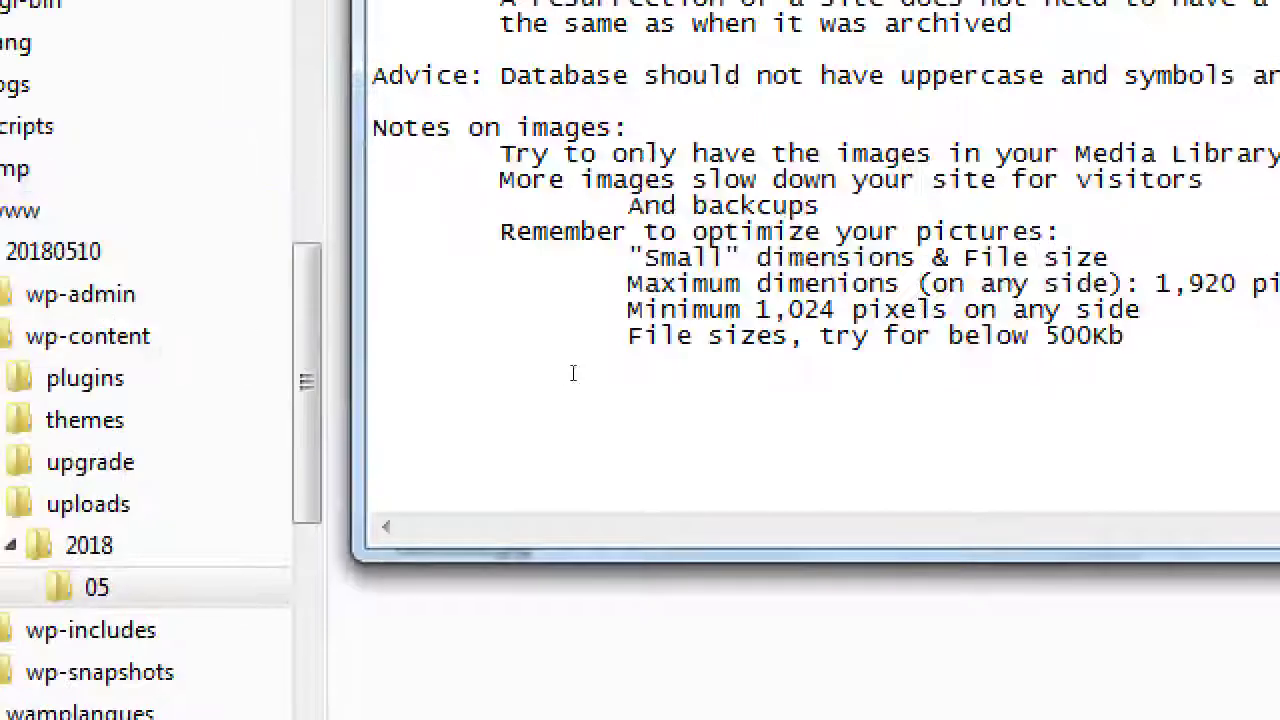
{"action": "key", "text": "Up"}
{"action": "key", "text": "Up"}
{"action": "key", "text": "shift+Left"}
{"action": "key", "text": "shift+Left"}
{"action": "key", "text": "shift+Left"}
{"action": "key", "text": "shift+Left"}
{"action": "key", "text": "shift+Left"}
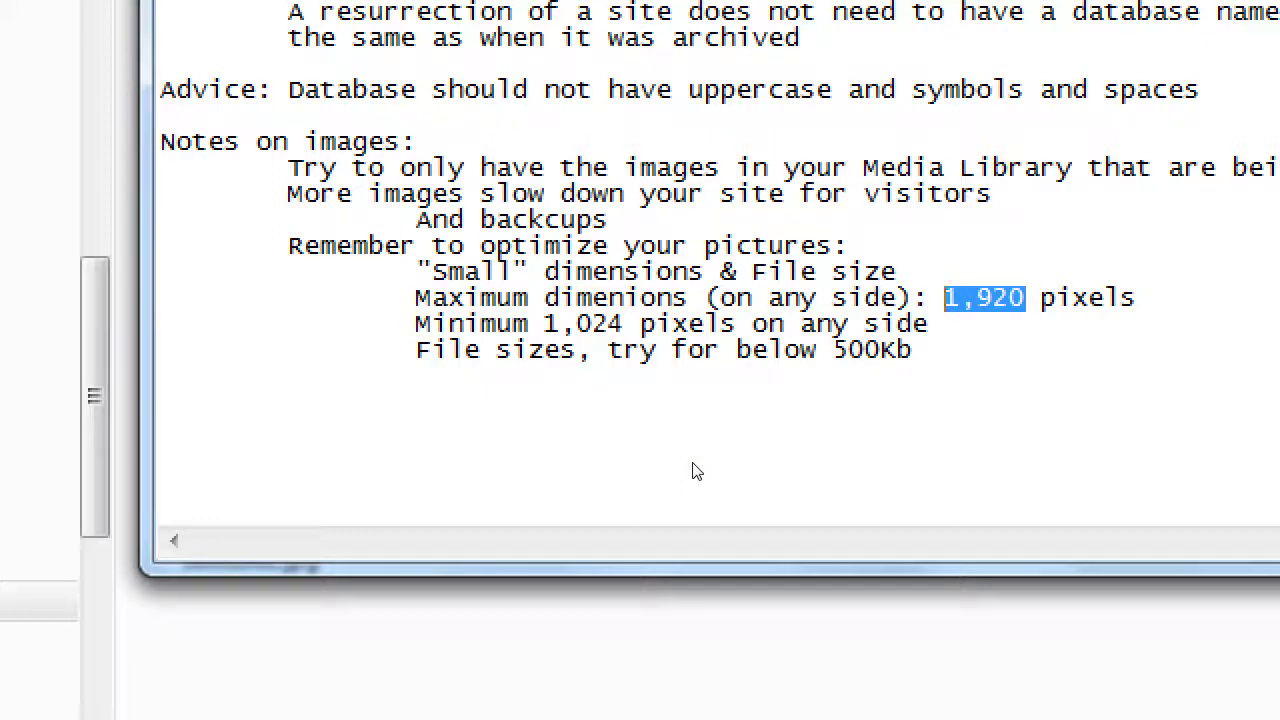
Step: Switch to the Media Library in Chrome, close the Penguins attachment details, open the upload area and highlight the maximum upload file size
{"action": "key", "text": "super+minus"}
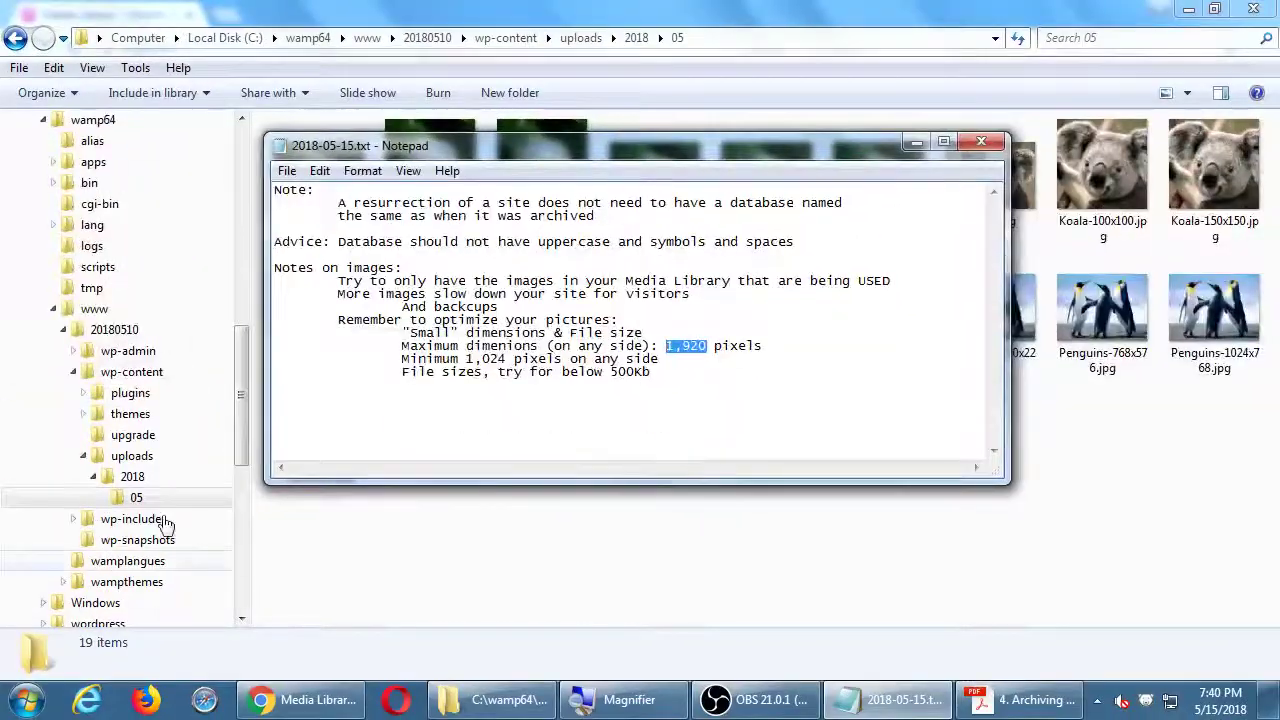
{"action": "left_click", "coordinate": [283, 706]}
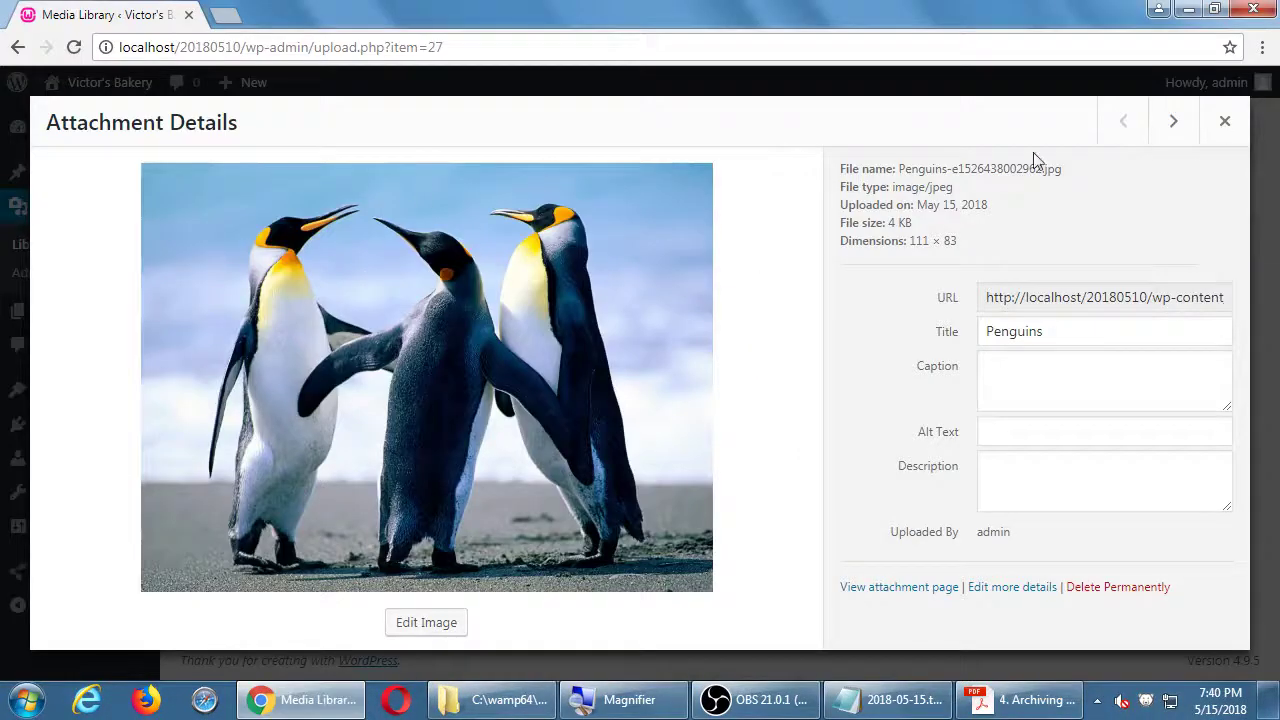
{"action": "left_click", "coordinate": [1224, 121]}
{"action": "left_click", "coordinate": [365, 133]}
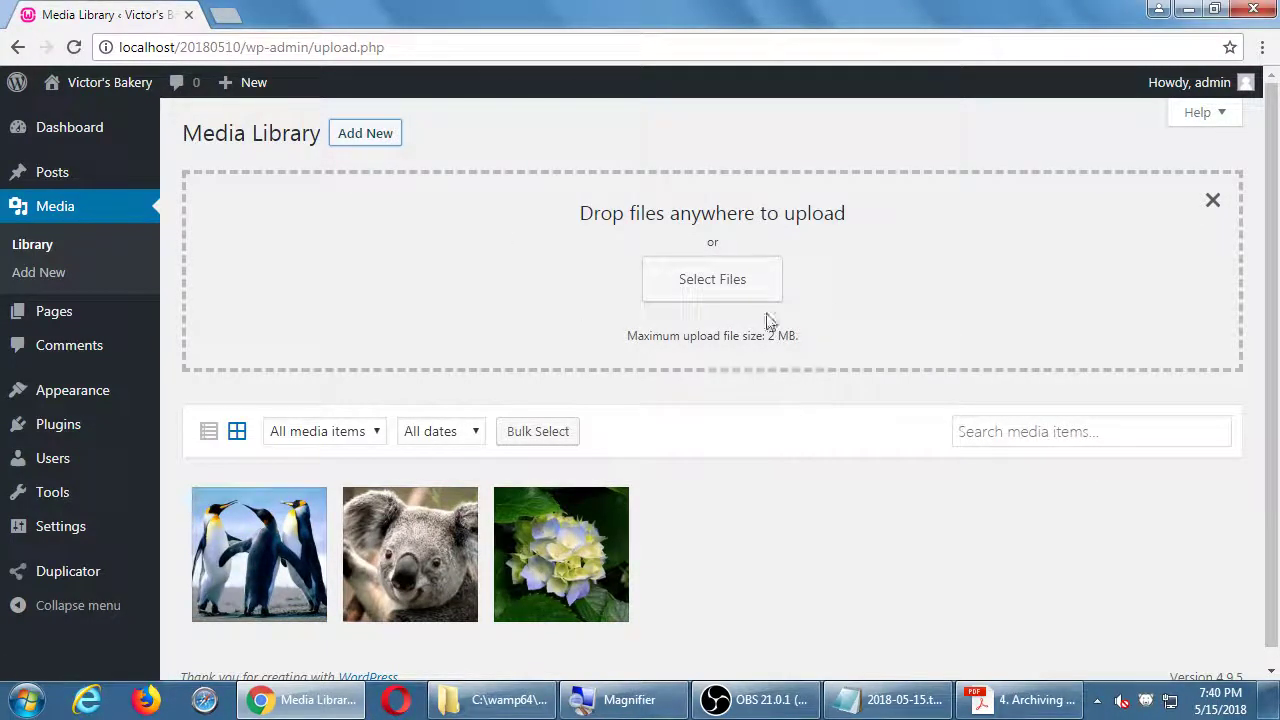
{"action": "left_click_drag", "start_coordinate": [791, 335], "coordinate": [766, 337]}
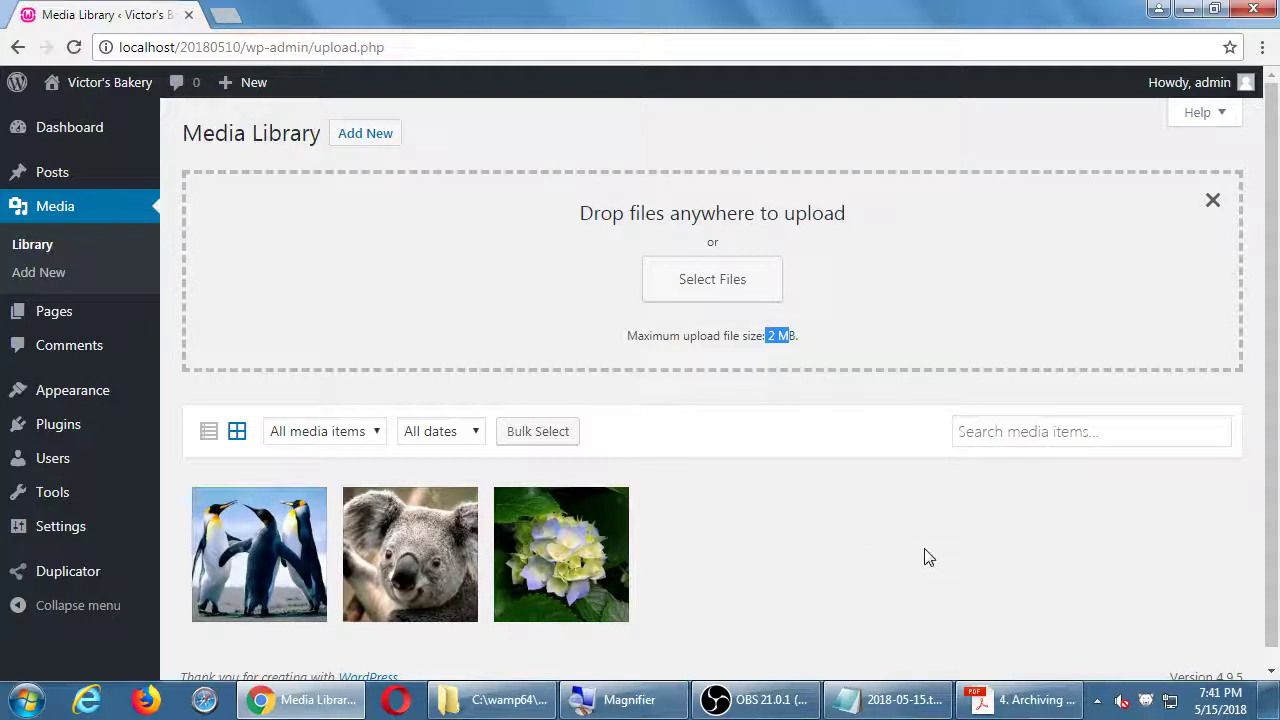
{"action": "left_click", "coordinate": [308, 700]}
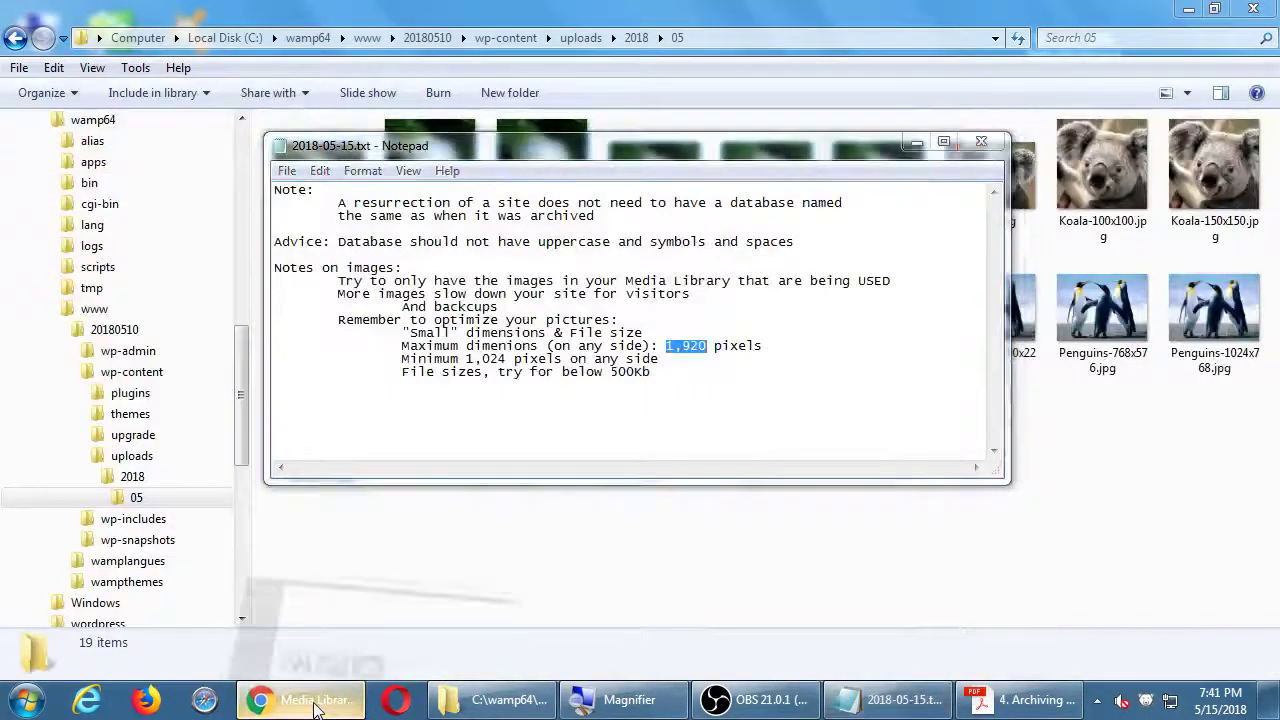
{"action": "left_click", "coordinate": [308, 700]}
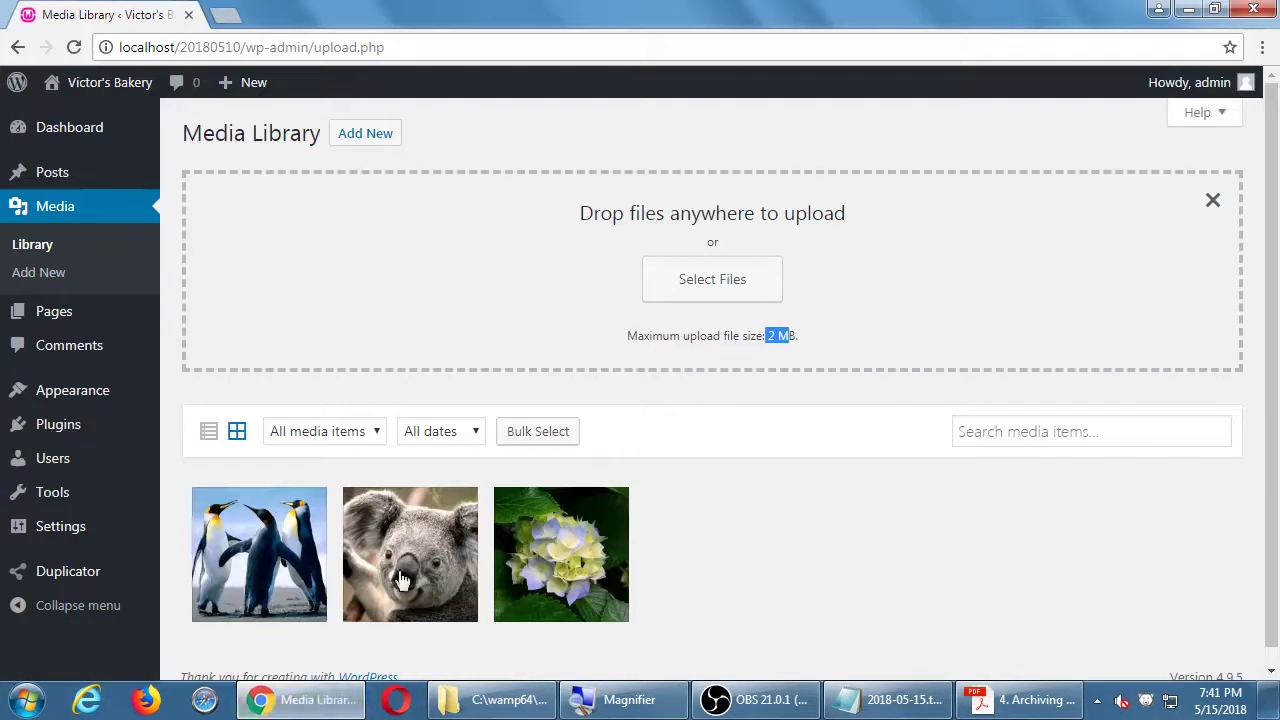
Step: Open pixlr.com in a new browser tab and select its address
{"action": "left_click", "coordinate": [237, 20]}
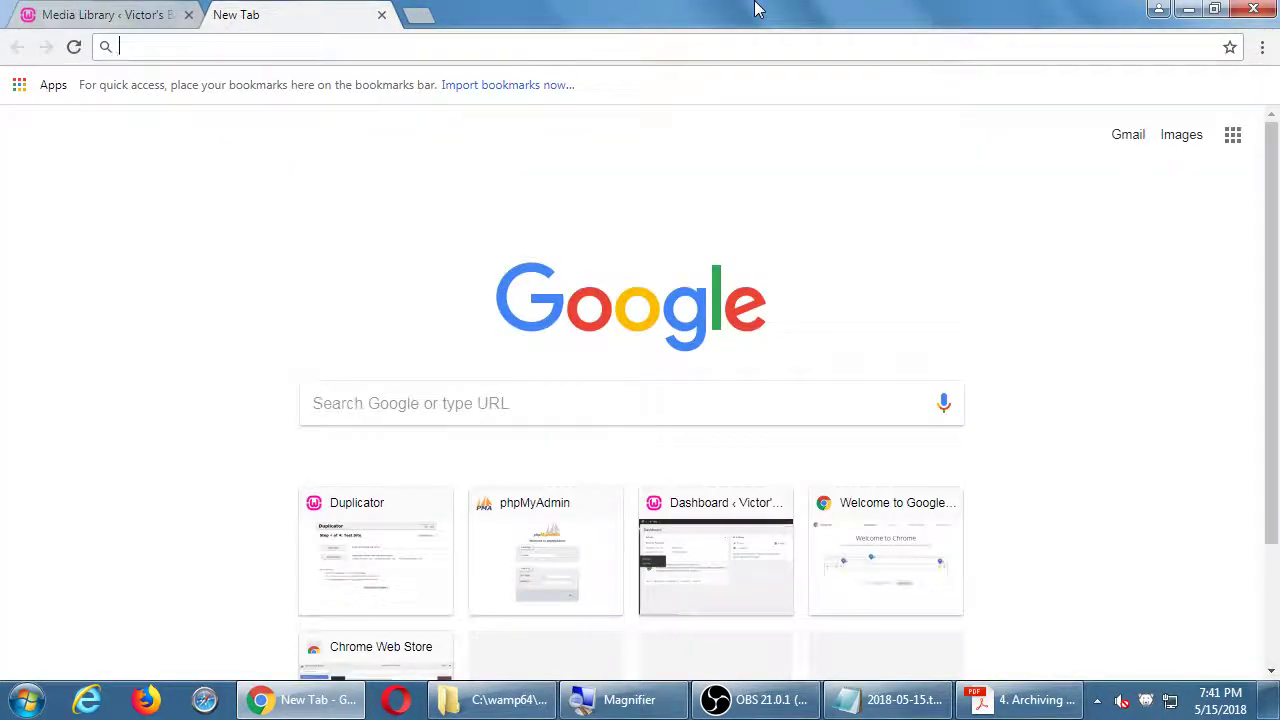
{"action": "type", "text": "pixlr.com"}
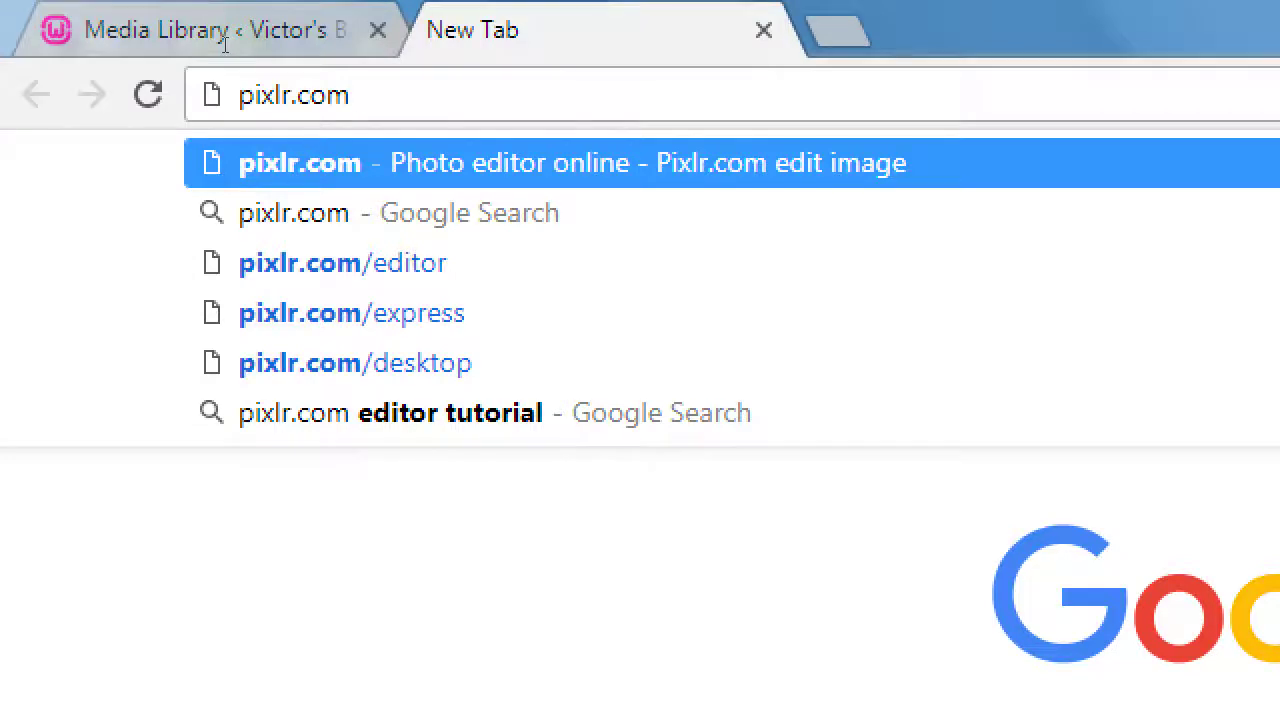
{"action": "key", "text": "Return"}
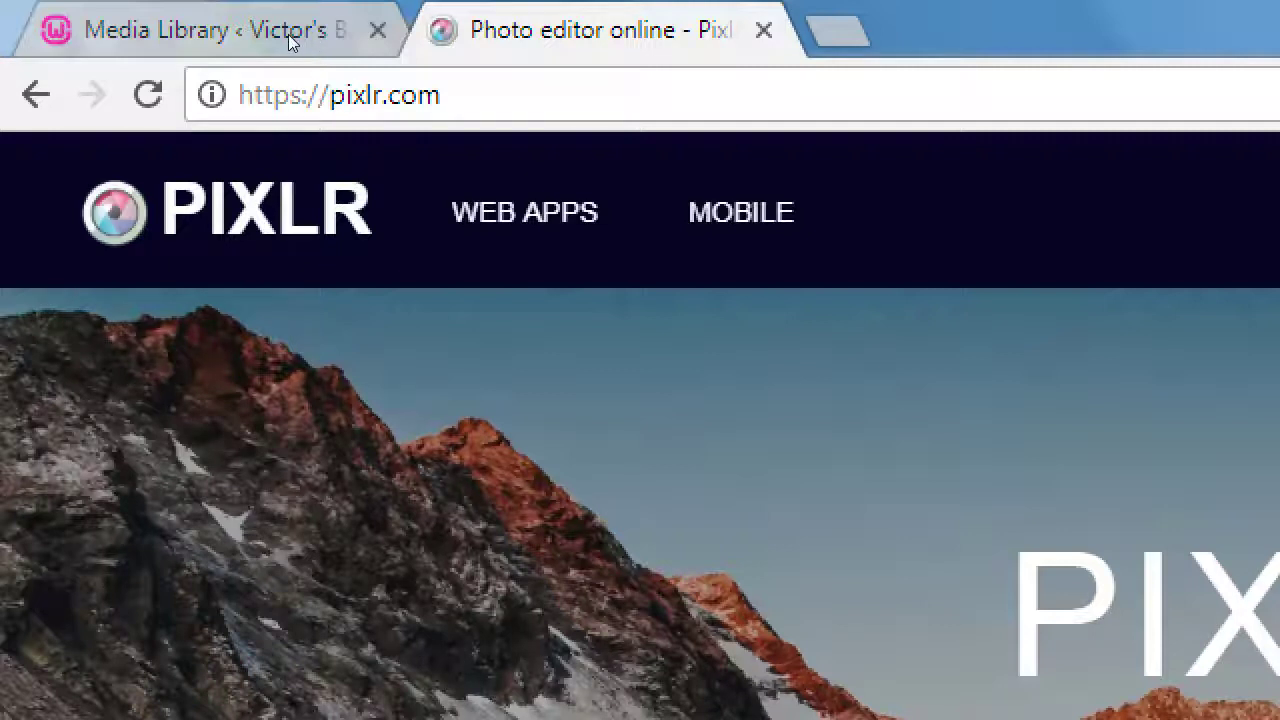
{"action": "key", "text": "ctrl+l"}
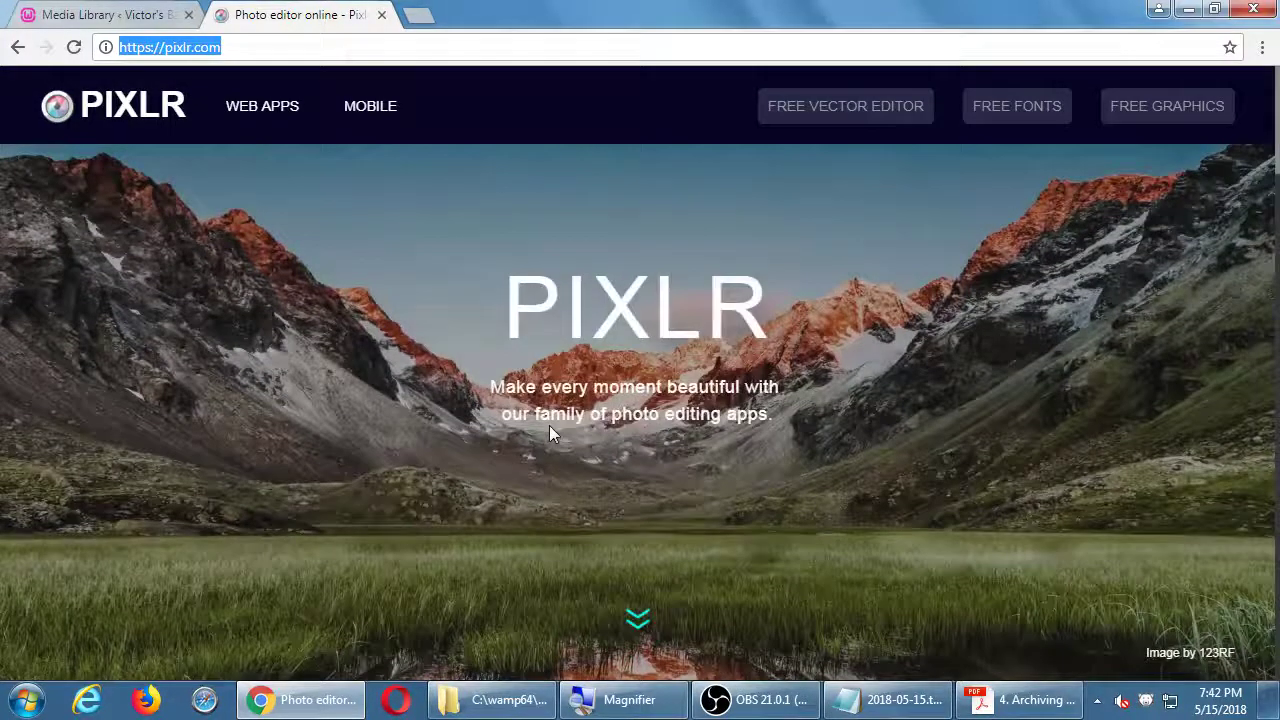
Step: Switch to the 2018-05-15.txt notes in Notepad and review the picture optimization lines, highlighting "size" and "dimensions" in the "Small" dimensions line
{"action": "left_click", "coordinate": [885, 699]}
{"action": "key", "text": "super+plus"}
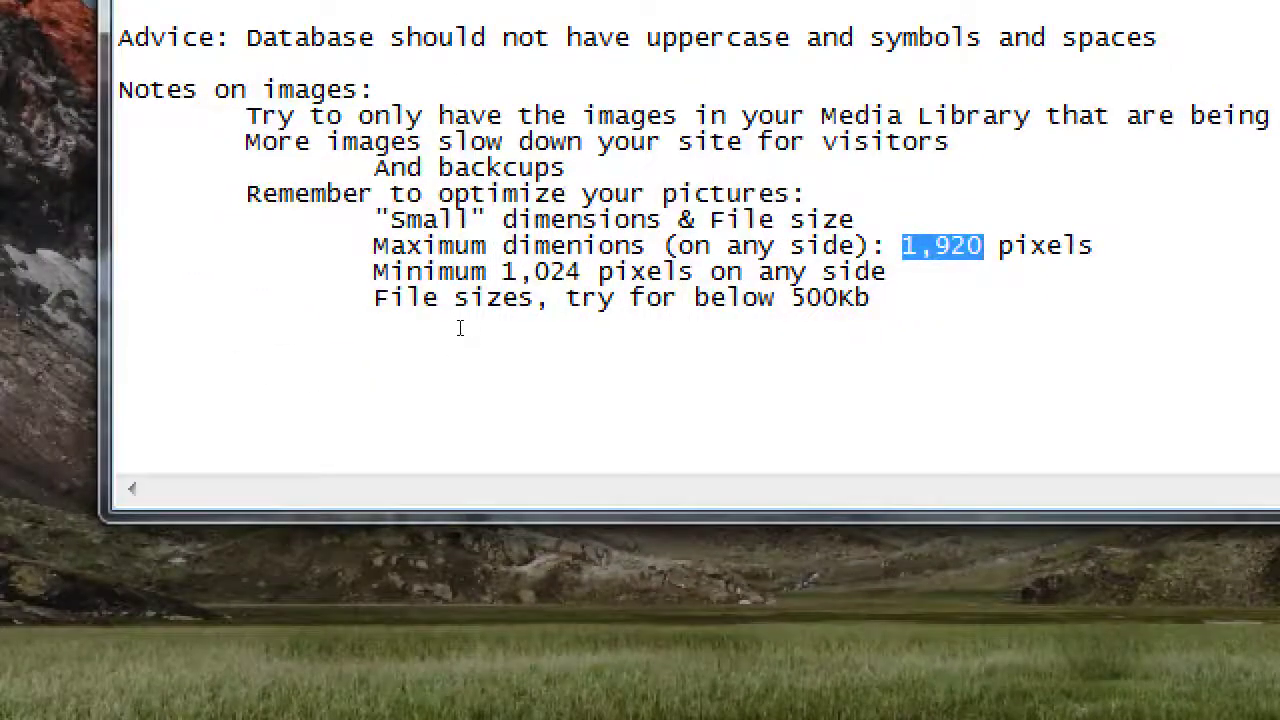
{"action": "left_click_drag", "start_coordinate": [449, 326], "coordinate": [523, 329]}
{"action": "left_click", "coordinate": [506, 329]}
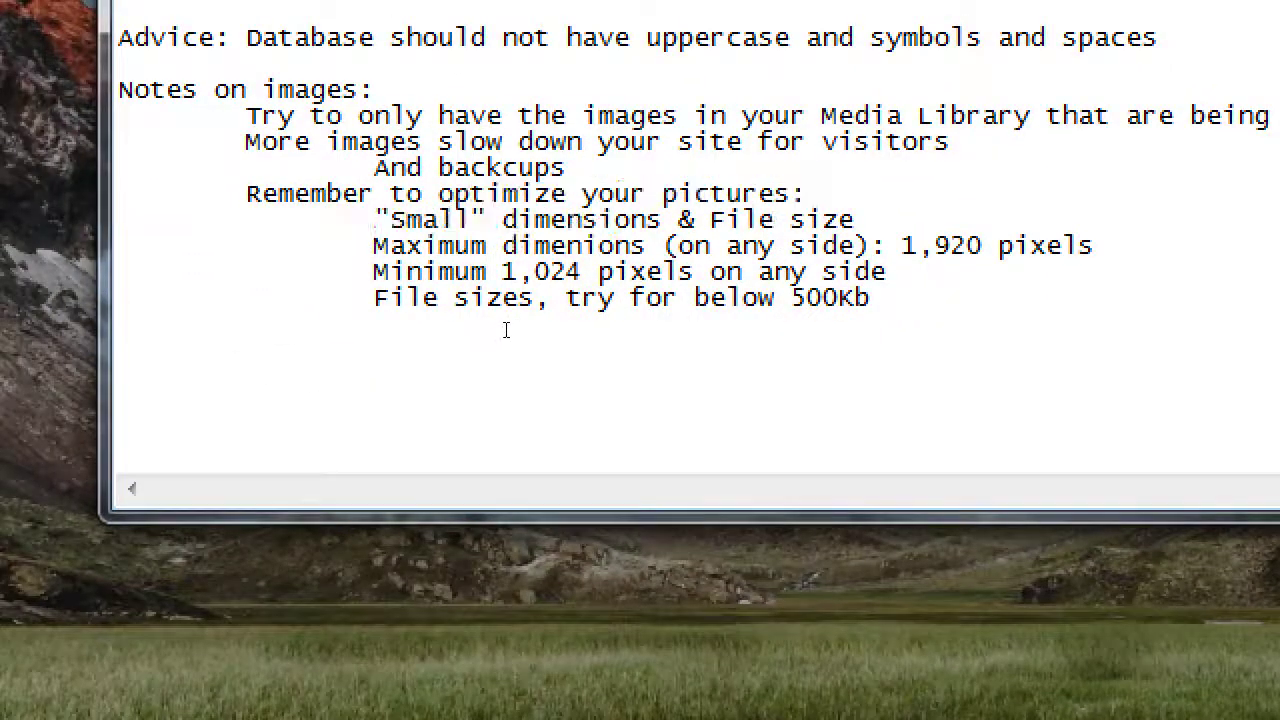
{"action": "double_click", "coordinate": [594, 346]}
{"action": "double_click", "coordinate": [632, 339]}
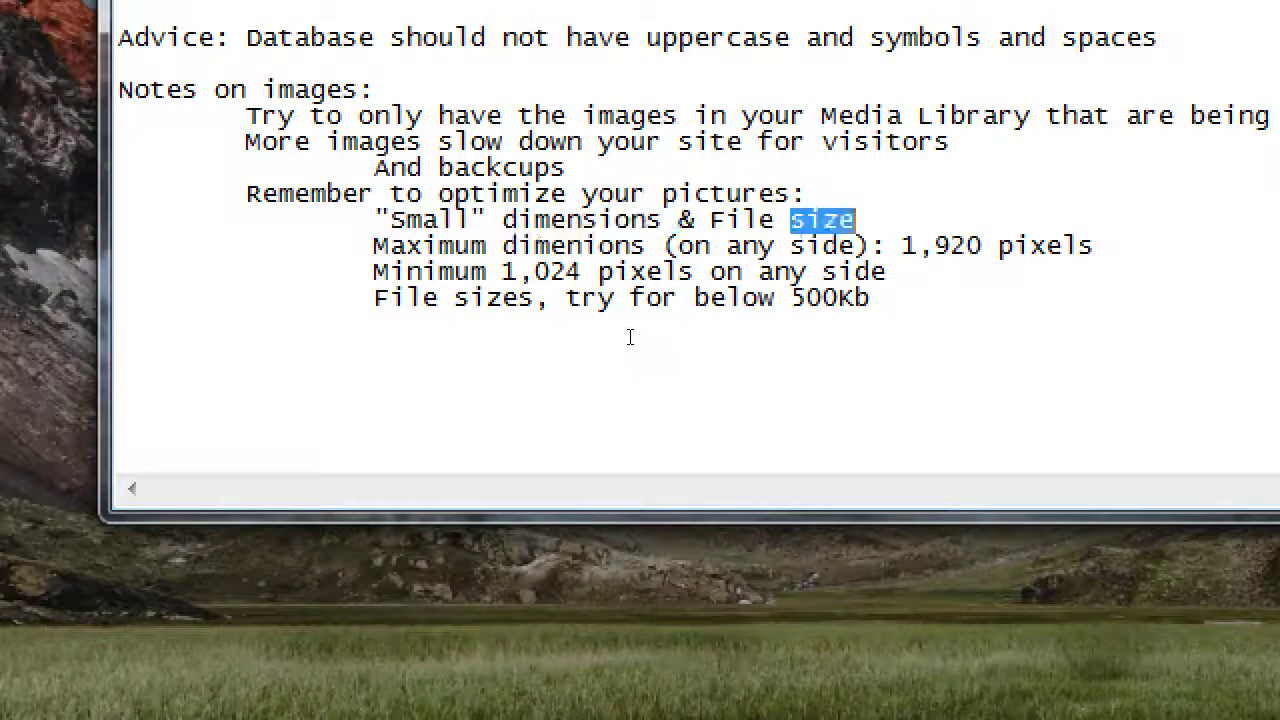
{"action": "double_click", "coordinate": [501, 331]}
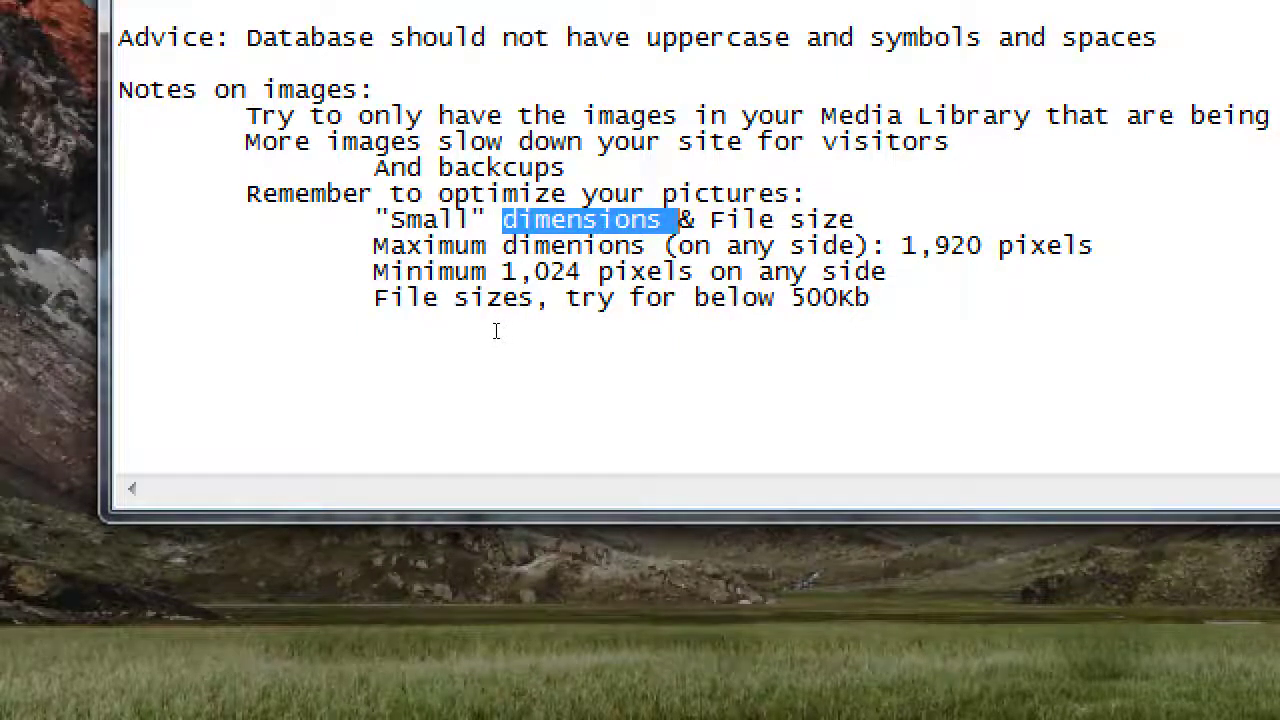
{"action": "left_click", "coordinate": [457, 317]}
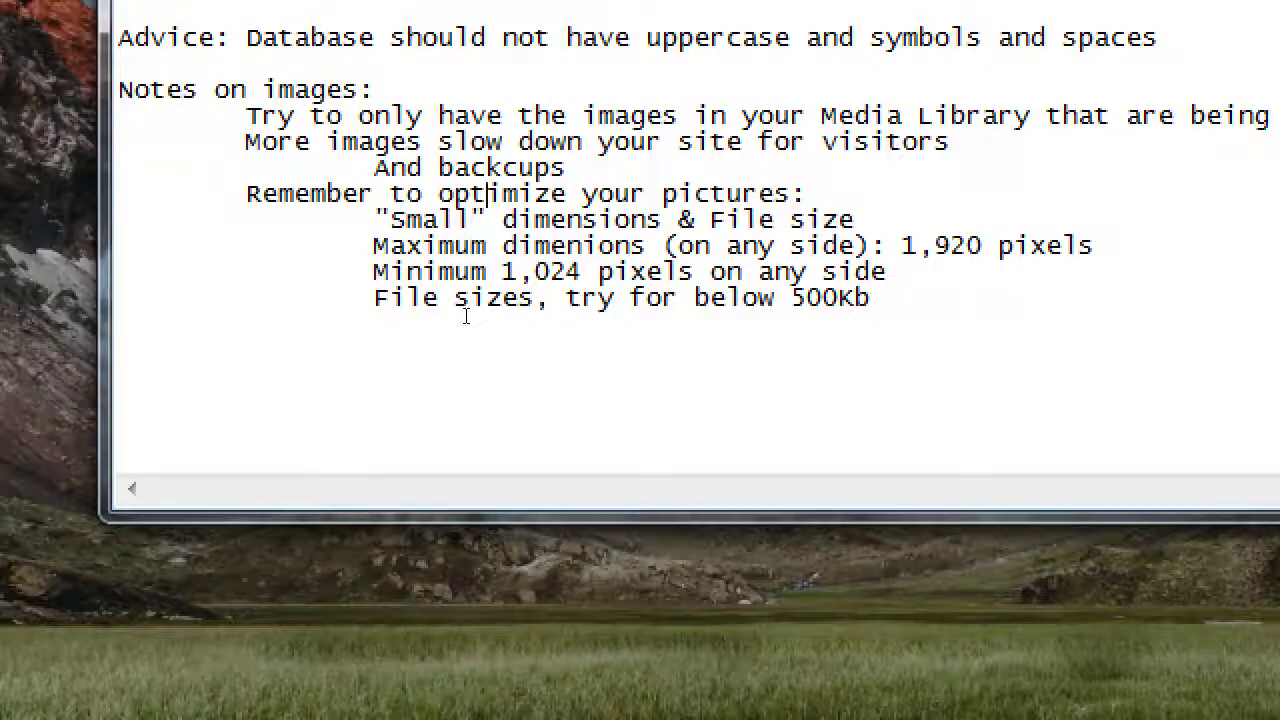
{"action": "key", "text": "super+minus"}
{"action": "key", "text": "super+minus"}
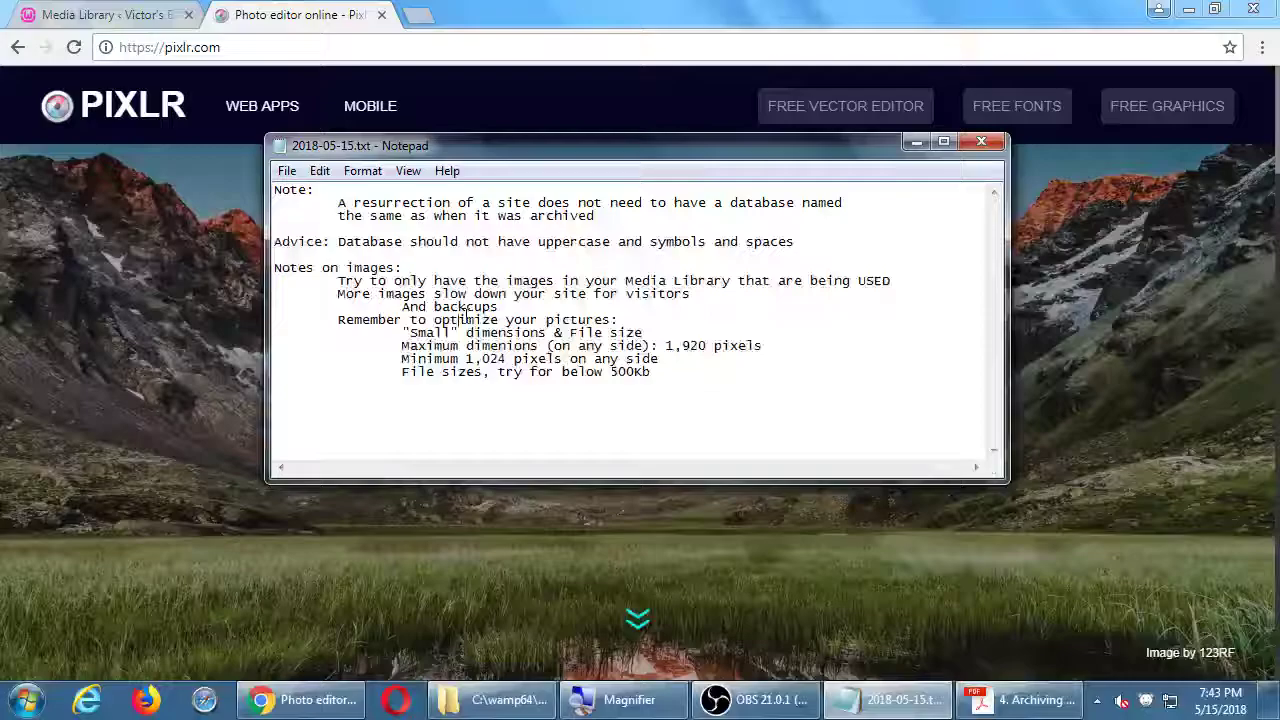
Step: Switch back to the Pixlr page in Chrome, launch the Pixlr Express web app and allow Flash to run
{"action": "key", "text": "alt+Tab"}
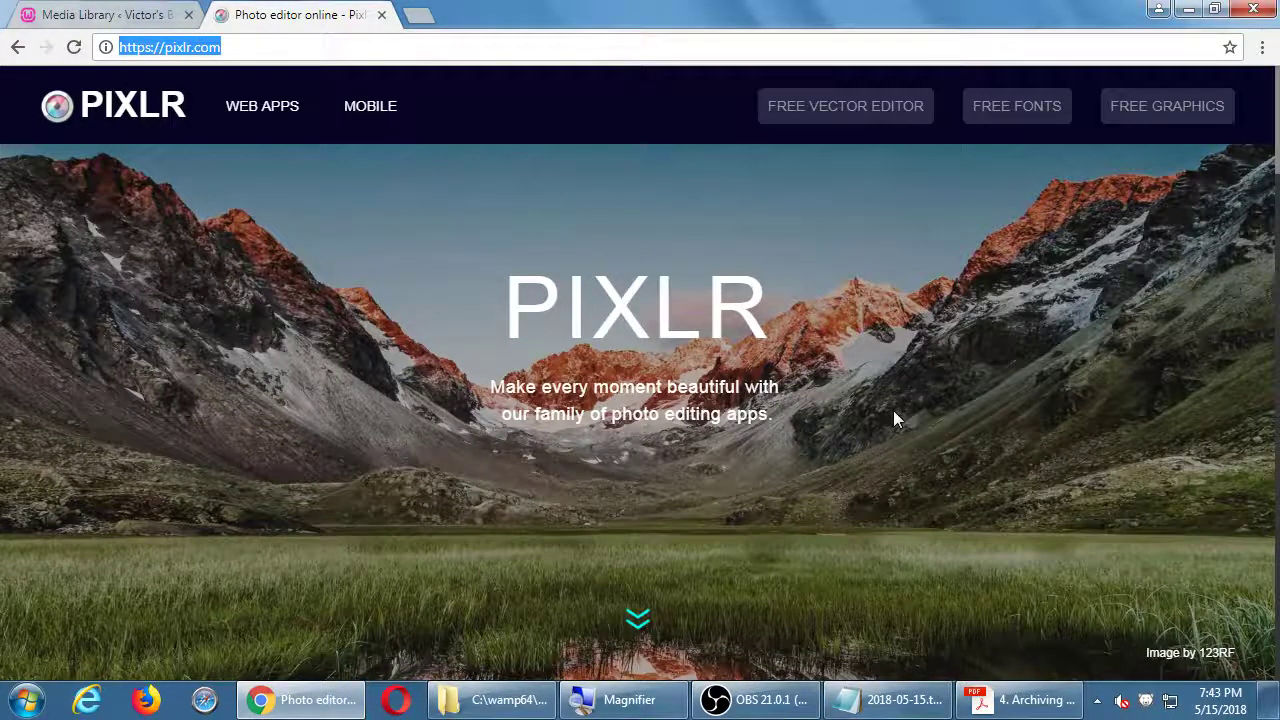
{"action": "scroll", "coordinate": [906, 404], "scroll_direction": "down", "scroll_amount": 2}
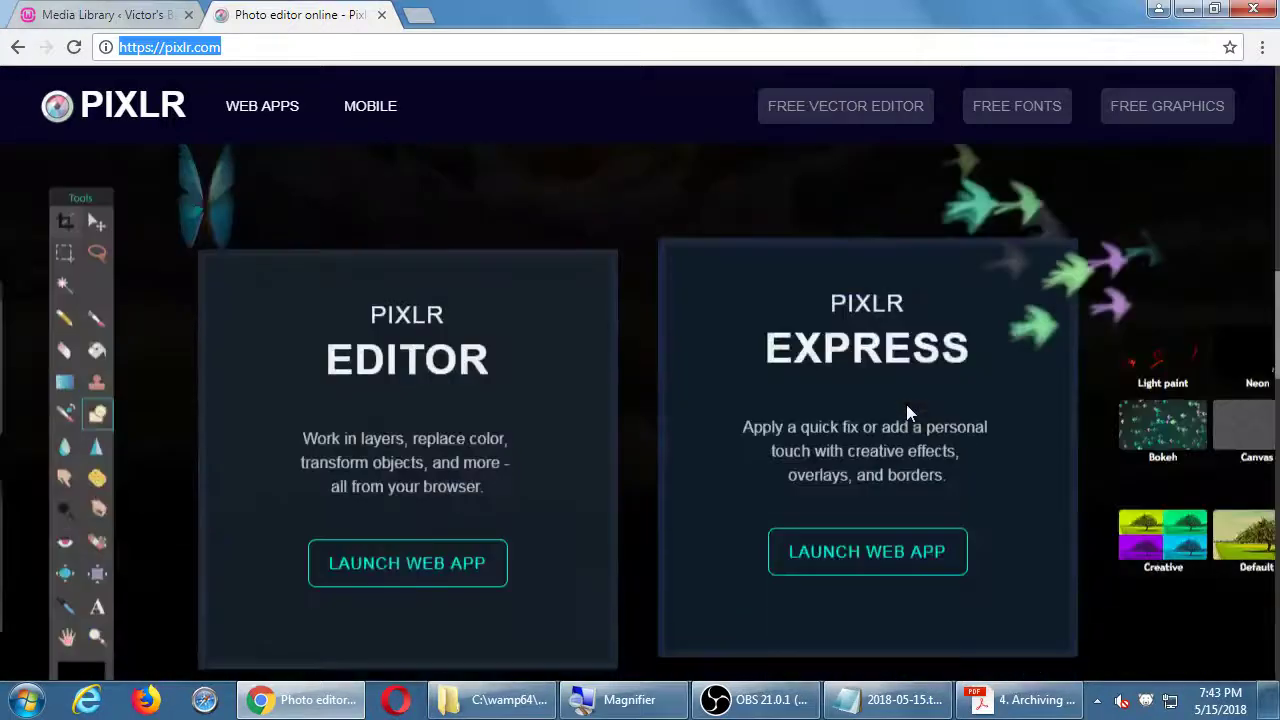
{"action": "scroll", "coordinate": [906, 404], "scroll_direction": "down", "scroll_amount": 1}
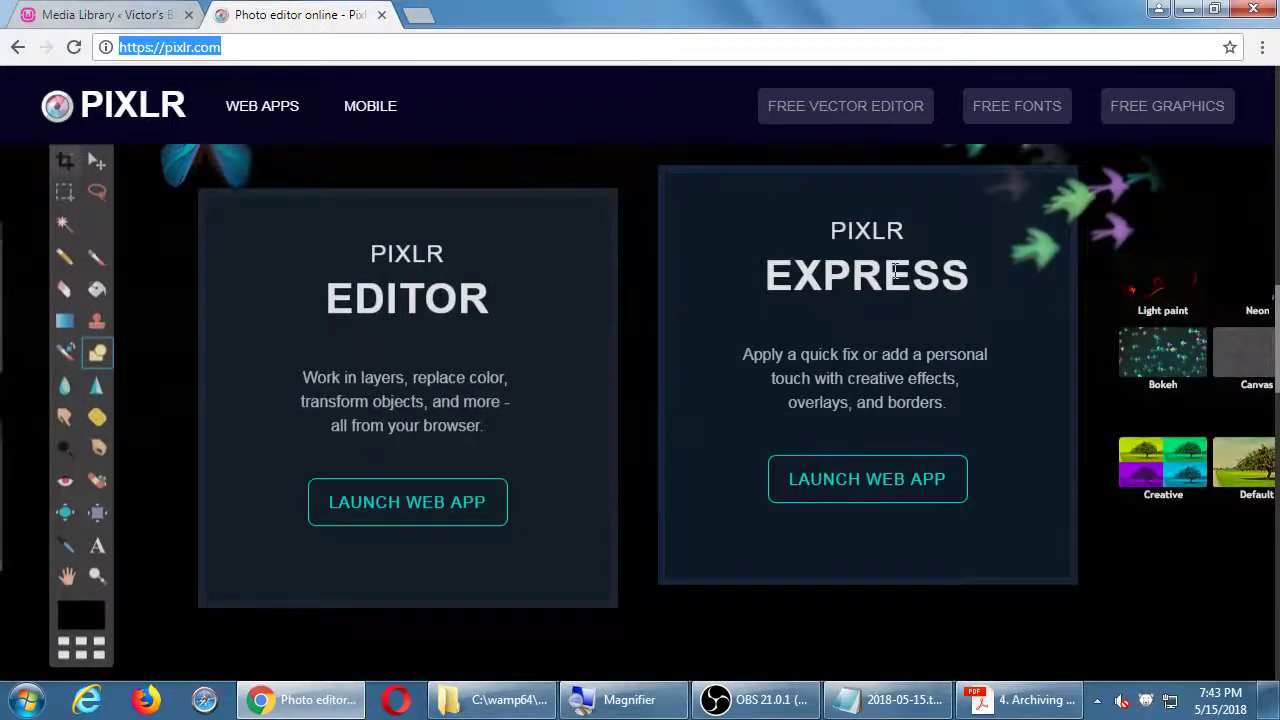
{"action": "left_click_drag", "start_coordinate": [924, 356], "coordinate": [778, 378]}
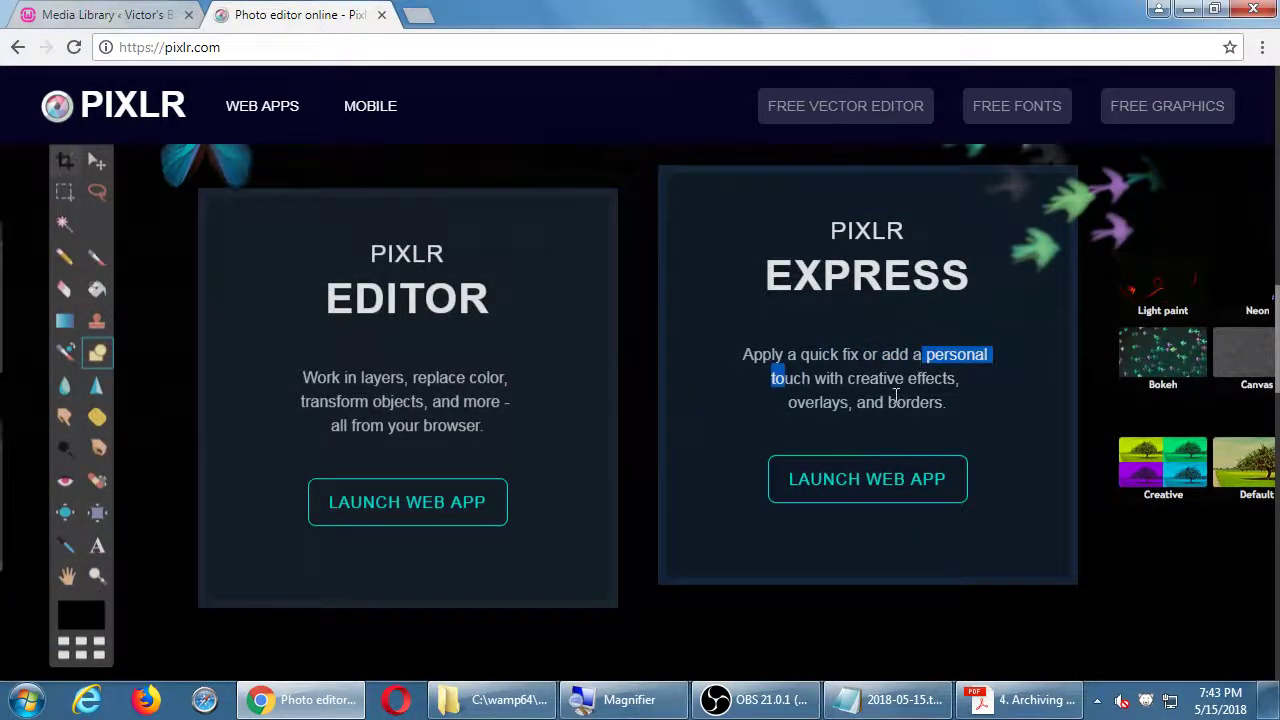
{"action": "left_click", "coordinate": [955, 378]}
{"action": "scroll", "coordinate": [918, 404], "scroll_direction": "down", "scroll_amount": 5}
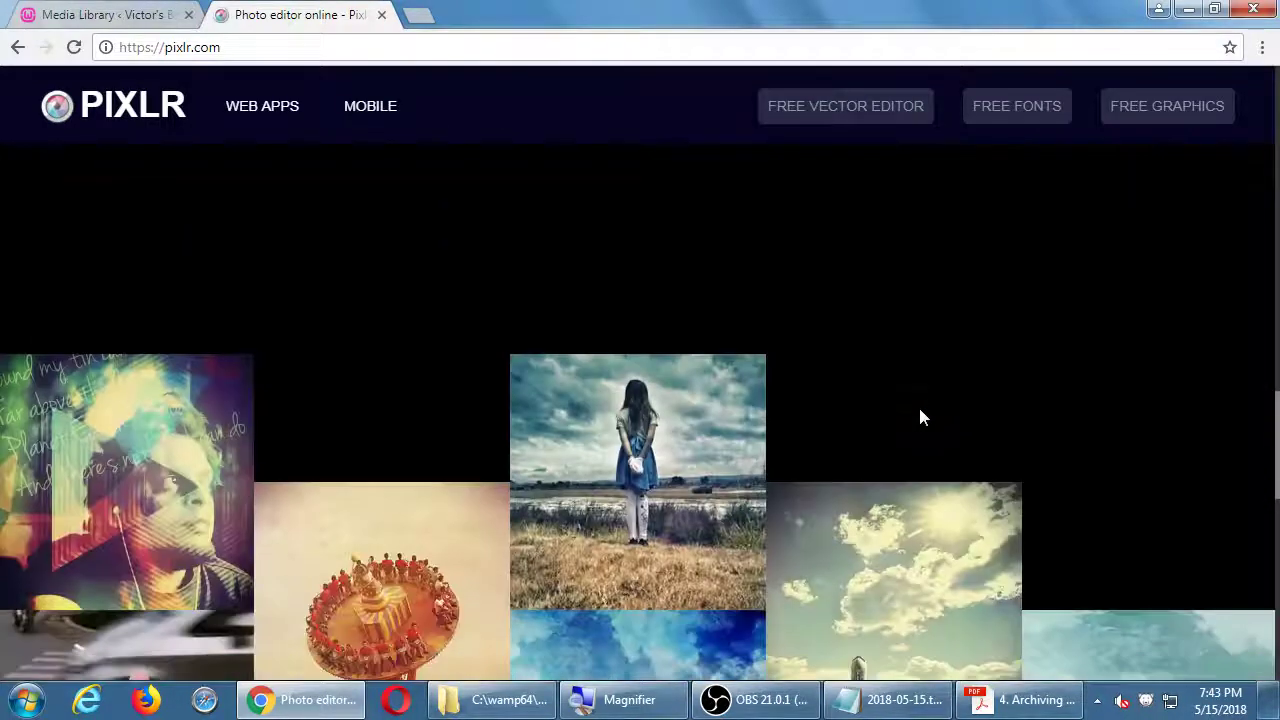
{"action": "scroll", "coordinate": [920, 415], "scroll_direction": "up", "scroll_amount": 5}
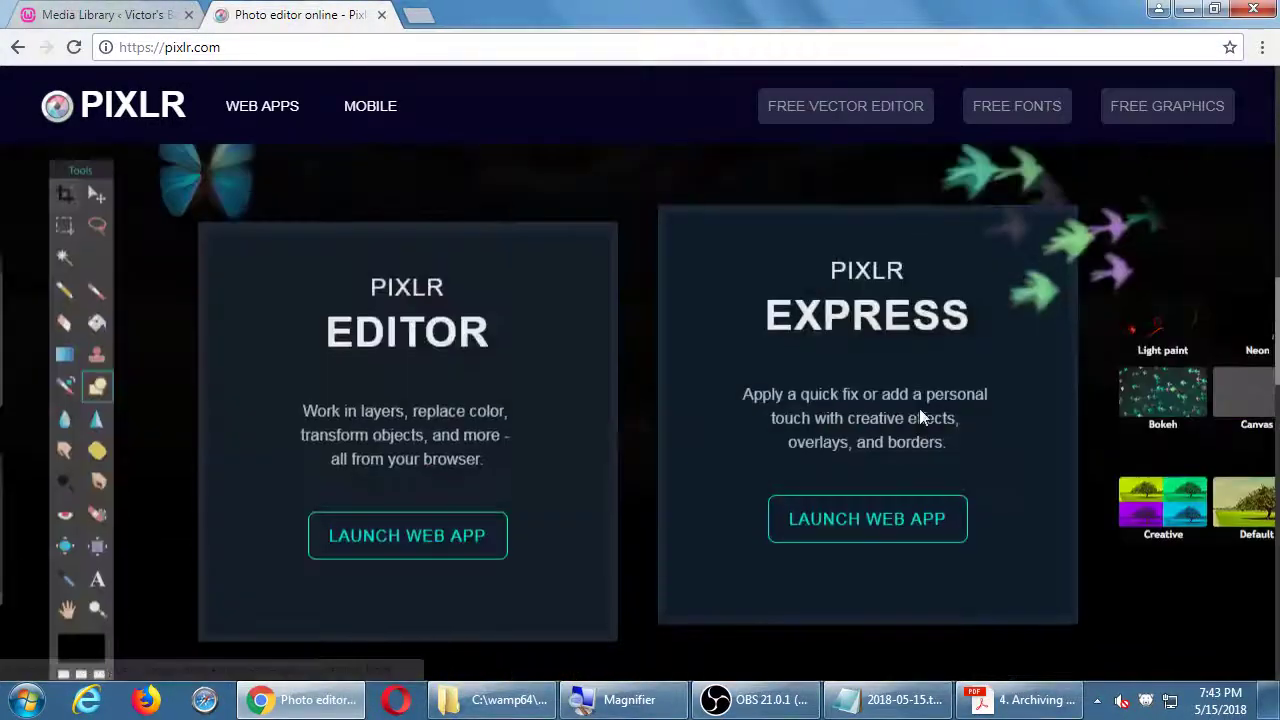
{"action": "left_click", "coordinate": [843, 527]}
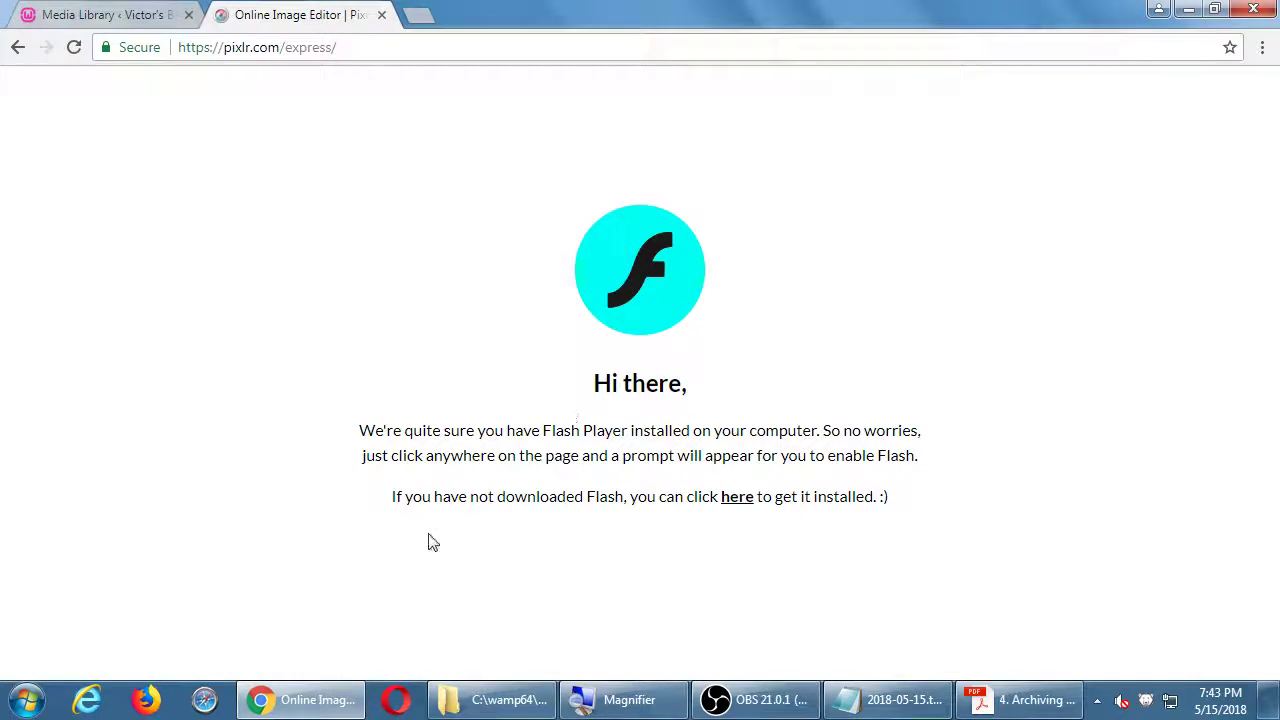
{"action": "left_click", "coordinate": [612, 282]}
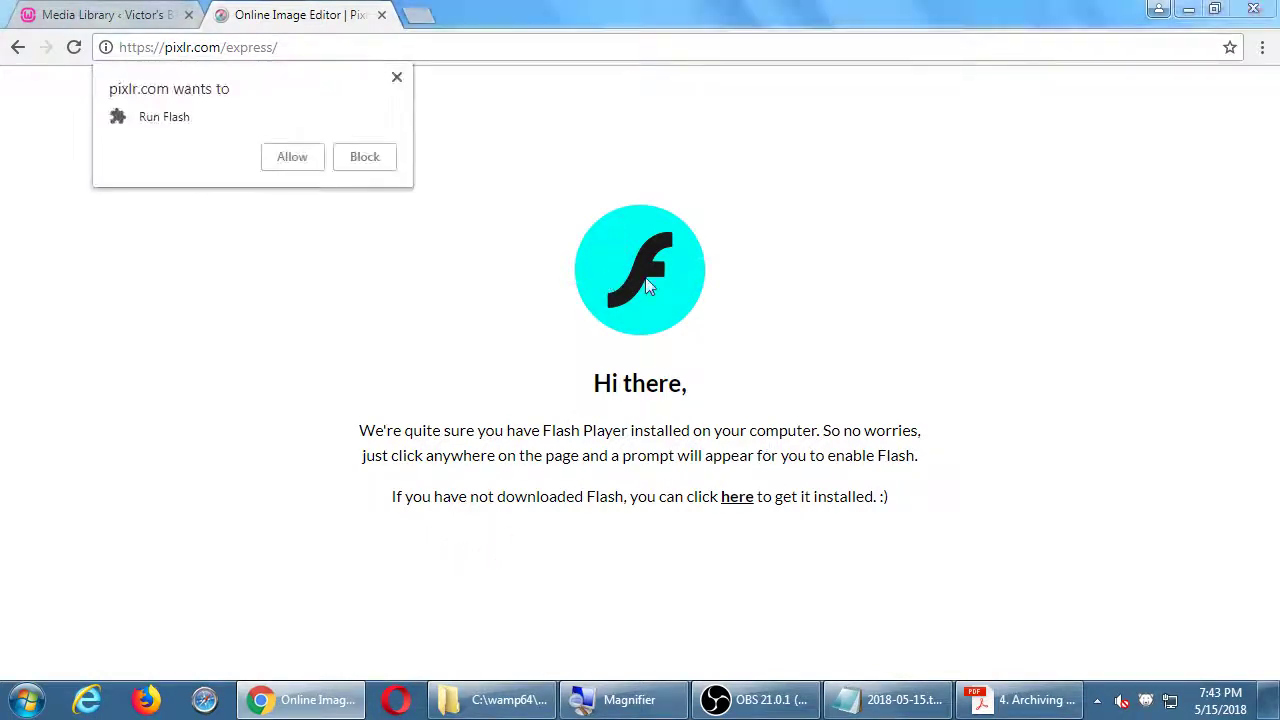
{"action": "left_click", "coordinate": [302, 164]}
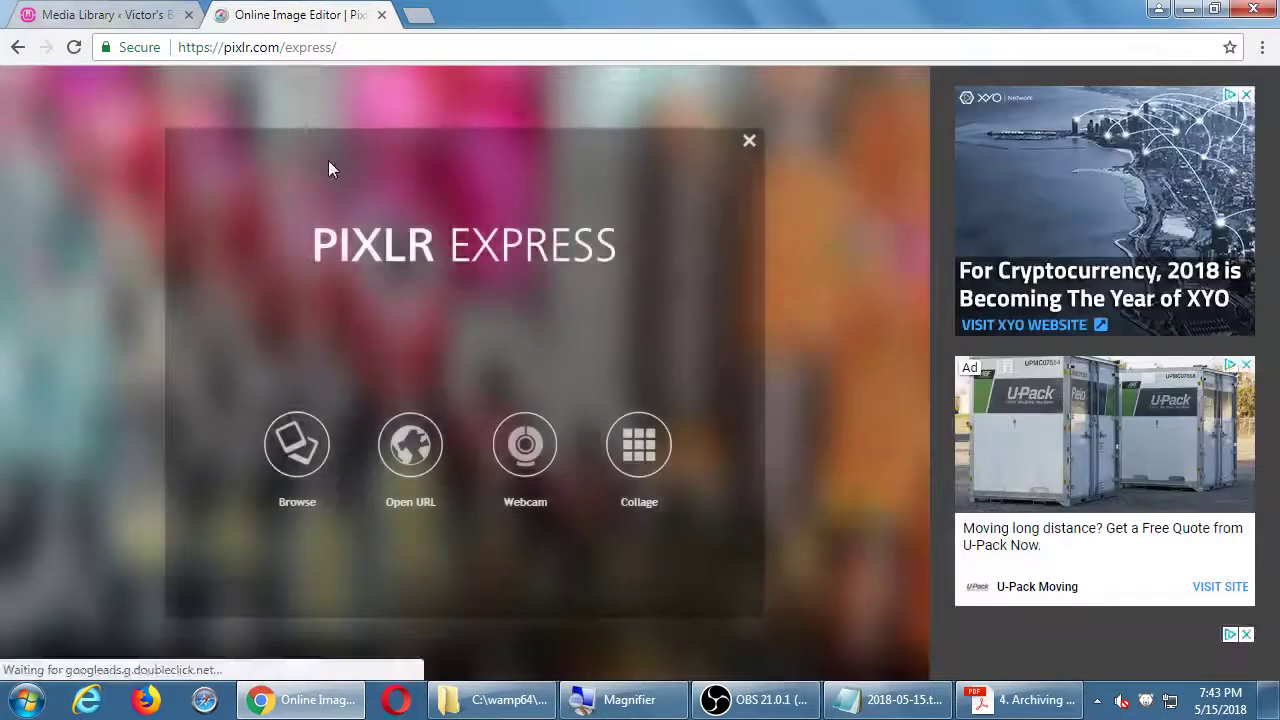
Step: Browse the computer's Sample Pictures folder and open Penguins.jpg in Pixlr Express
{"action": "left_click", "coordinate": [305, 449]}
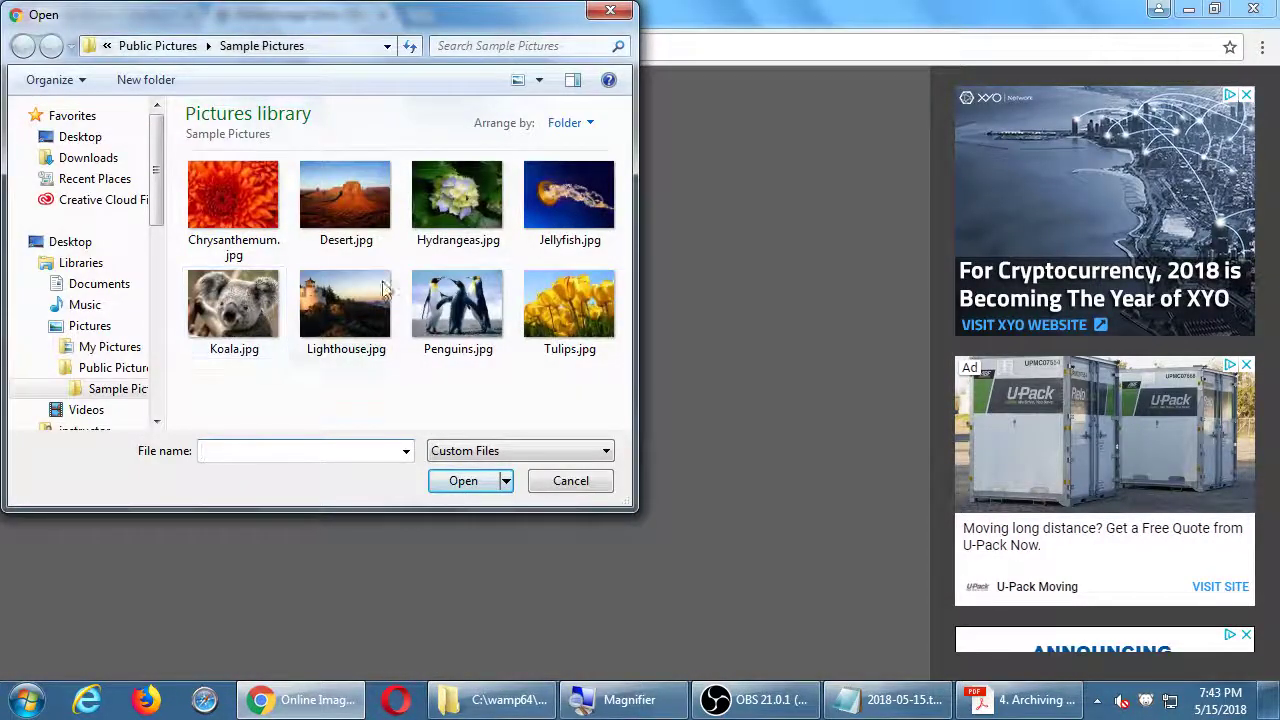
{"action": "left_click", "coordinate": [447, 310]}
{"action": "double_click", "coordinate": [447, 308]}
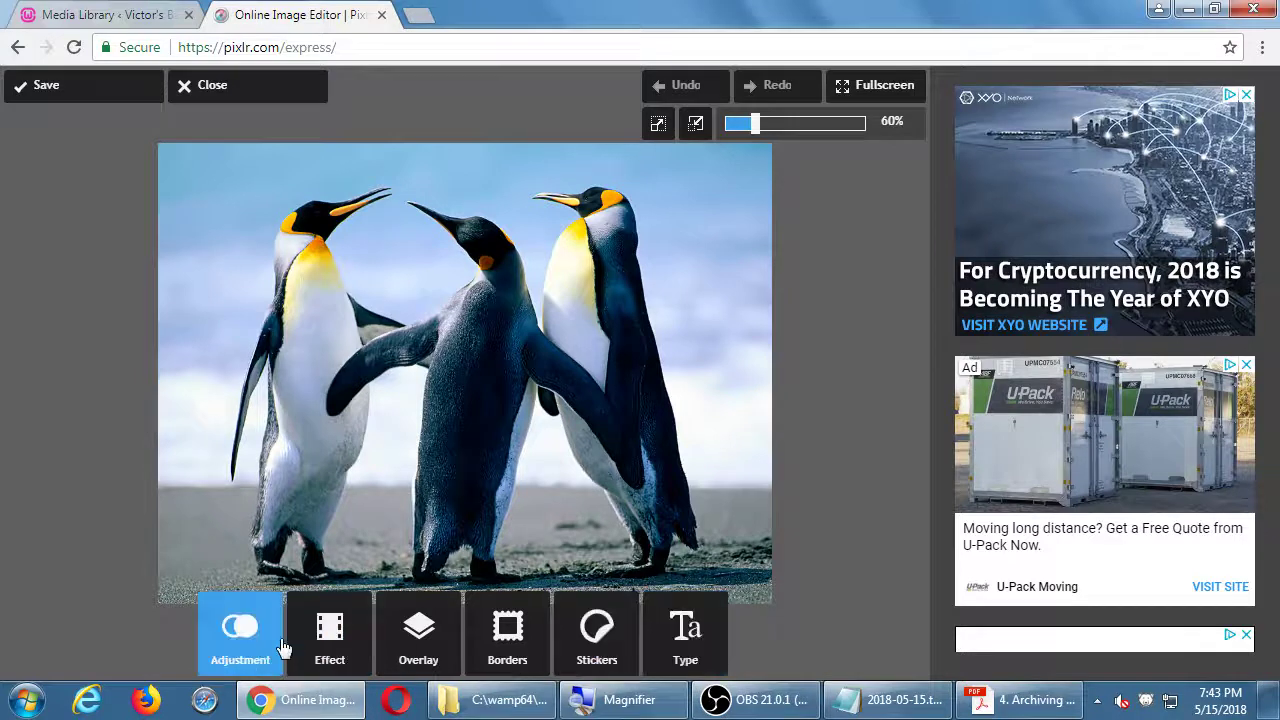
Step: Resize the penguins image to a width of 800 pixels with proportions kept
{"action": "left_click", "coordinate": [240, 652]}
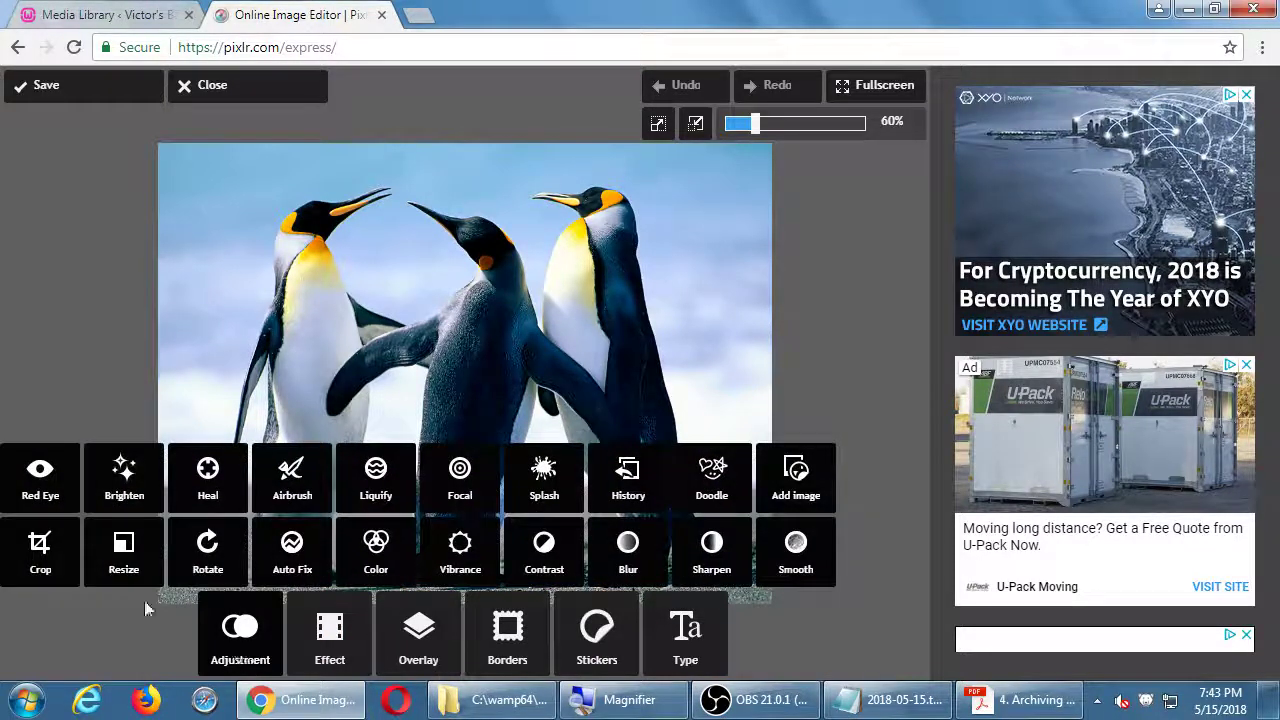
{"action": "left_click", "coordinate": [111, 560]}
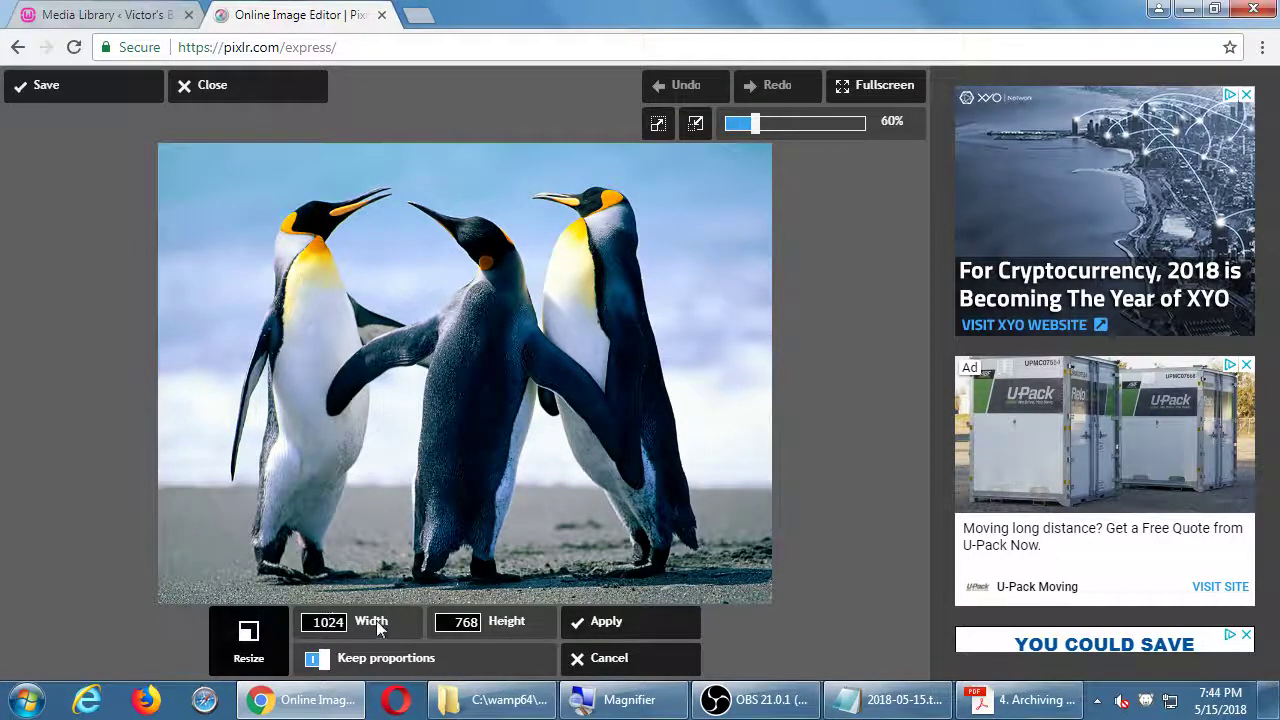
{"action": "double_click", "coordinate": [330, 623]}
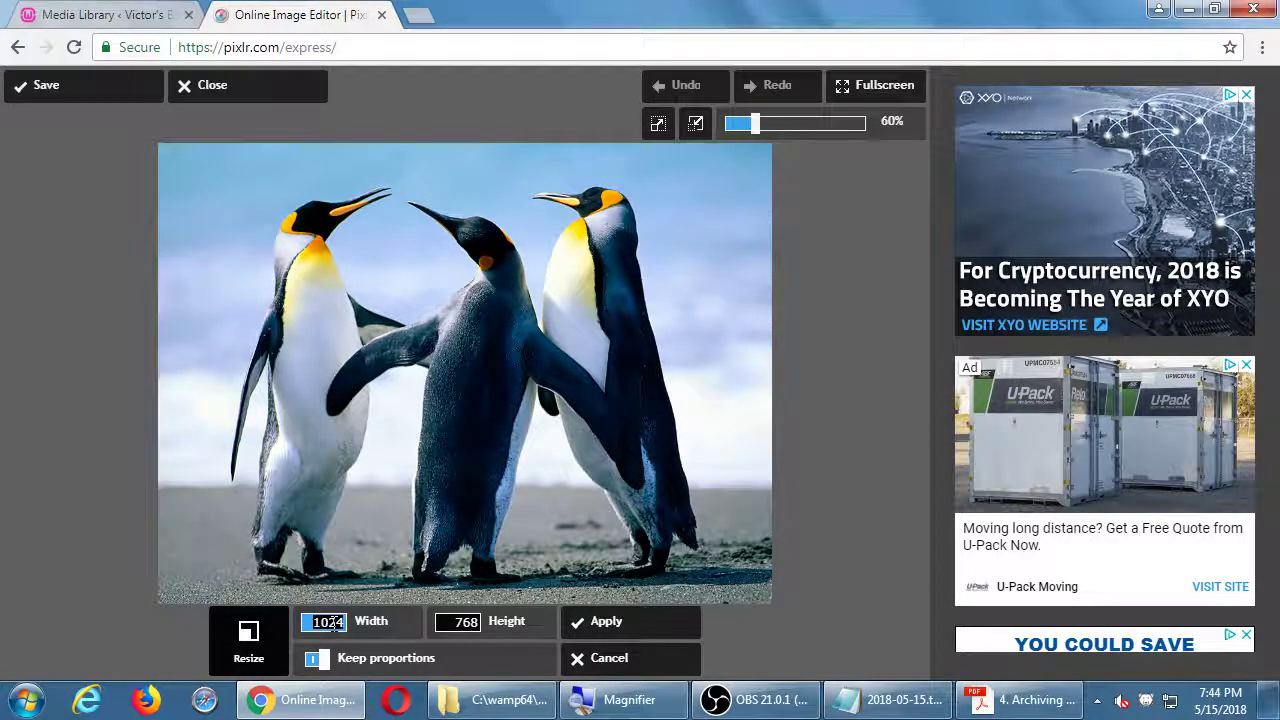
{"action": "type", "text": "800"}
{"action": "left_click", "coordinate": [620, 628]}
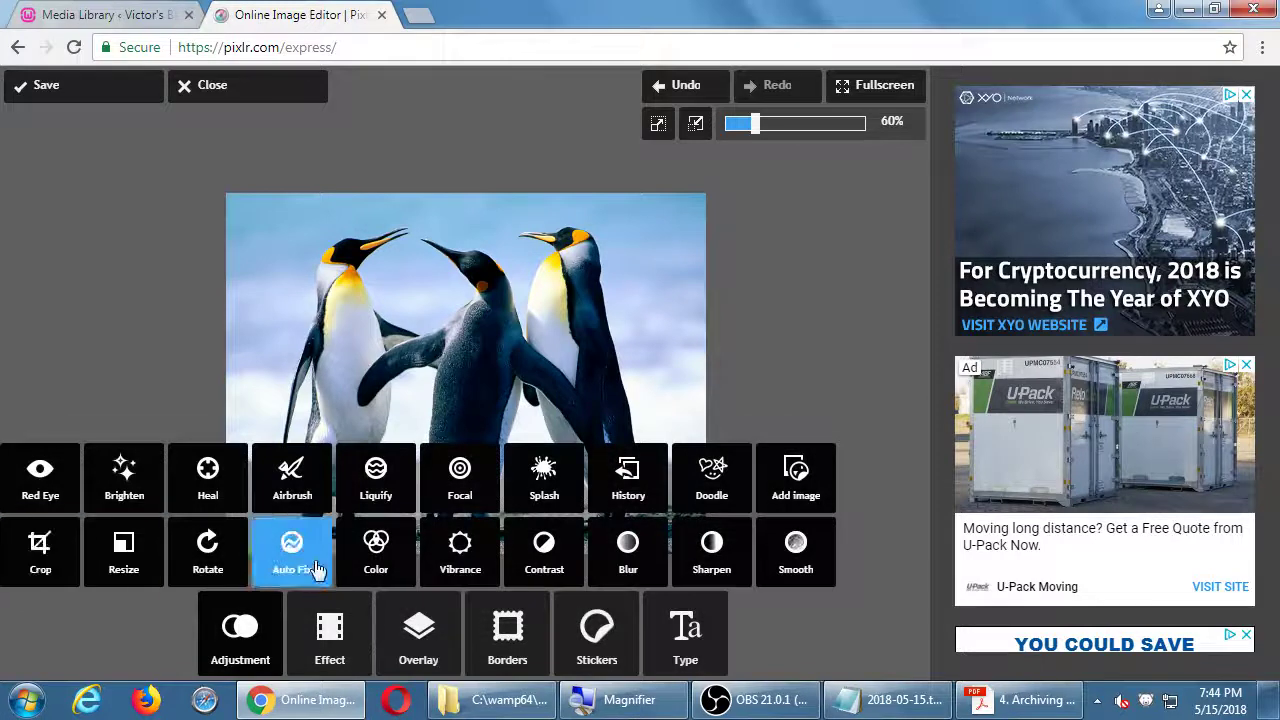
Step: Apply a Color adjustment to the penguins image with hue -88, saturation 58 and slightly raised lightness
{"action": "left_click", "coordinate": [384, 562]}
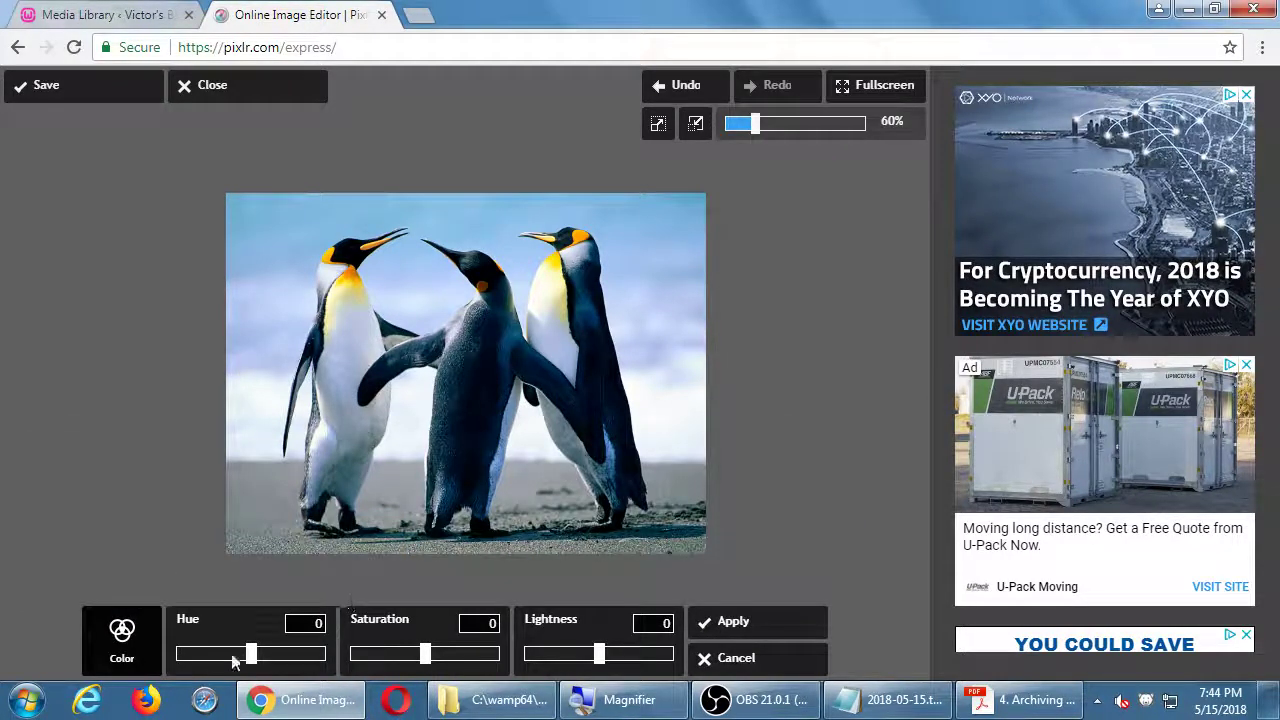
{"action": "left_click_drag", "start_coordinate": [251, 654], "coordinate": [214, 654]}
{"action": "left_click_drag", "start_coordinate": [425, 654], "coordinate": [469, 655]}
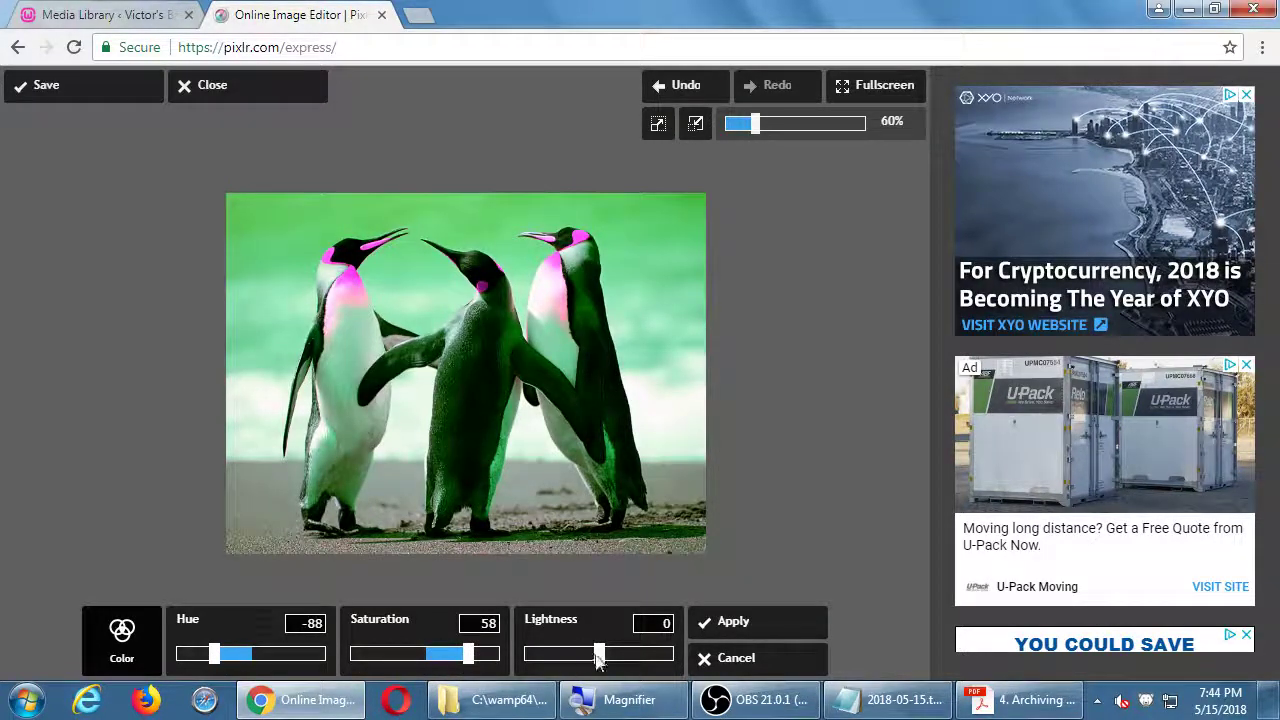
{"action": "left_click_drag", "start_coordinate": [599, 656], "coordinate": [614, 661]}
{"action": "left_click", "coordinate": [712, 621]}
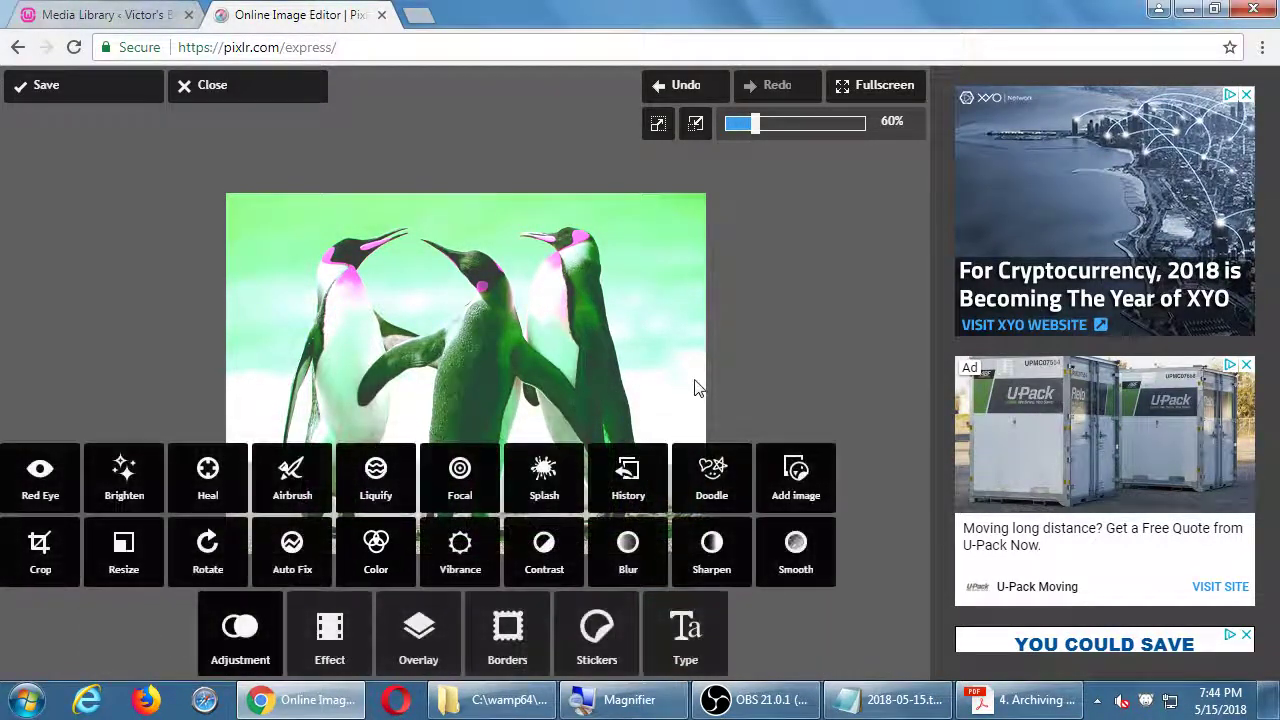
Step: Try the save settings with the name Penguins2 and quality values of 100, 25 and 93, and cancel the save
{"action": "left_click", "coordinate": [90, 86]}
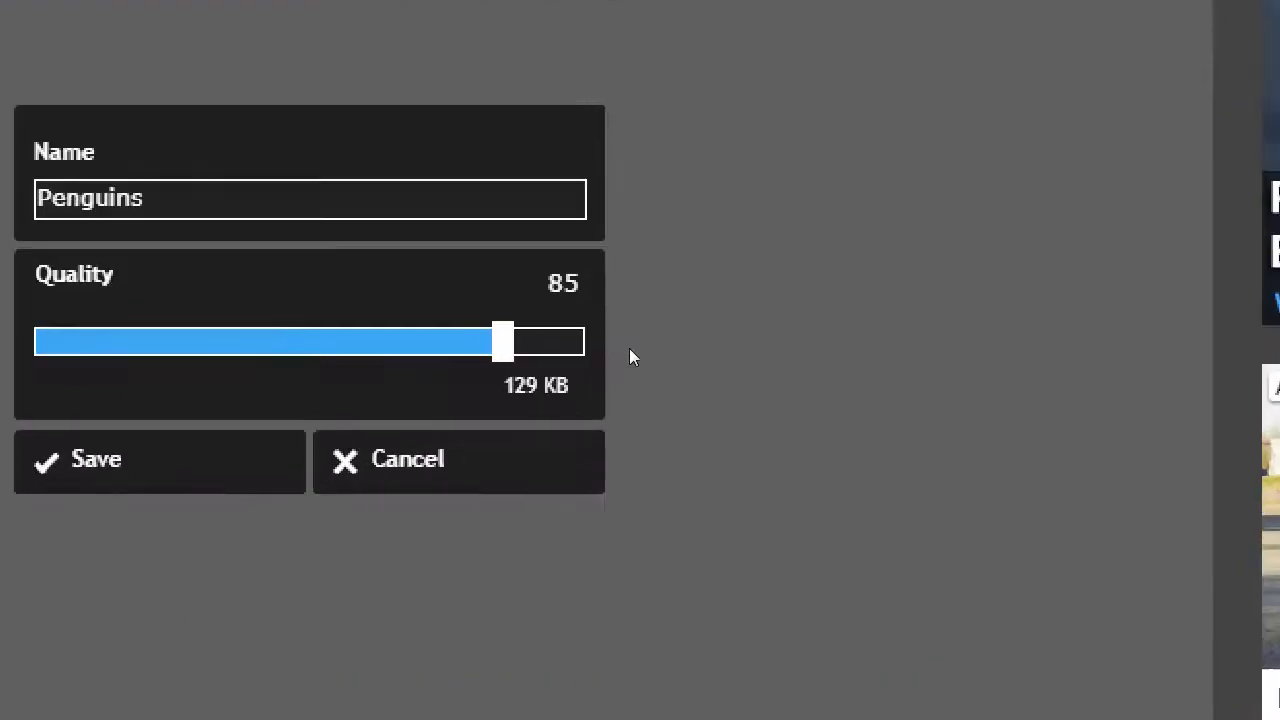
{"action": "key", "text": "Tab"}
{"action": "type", "text": "2"}
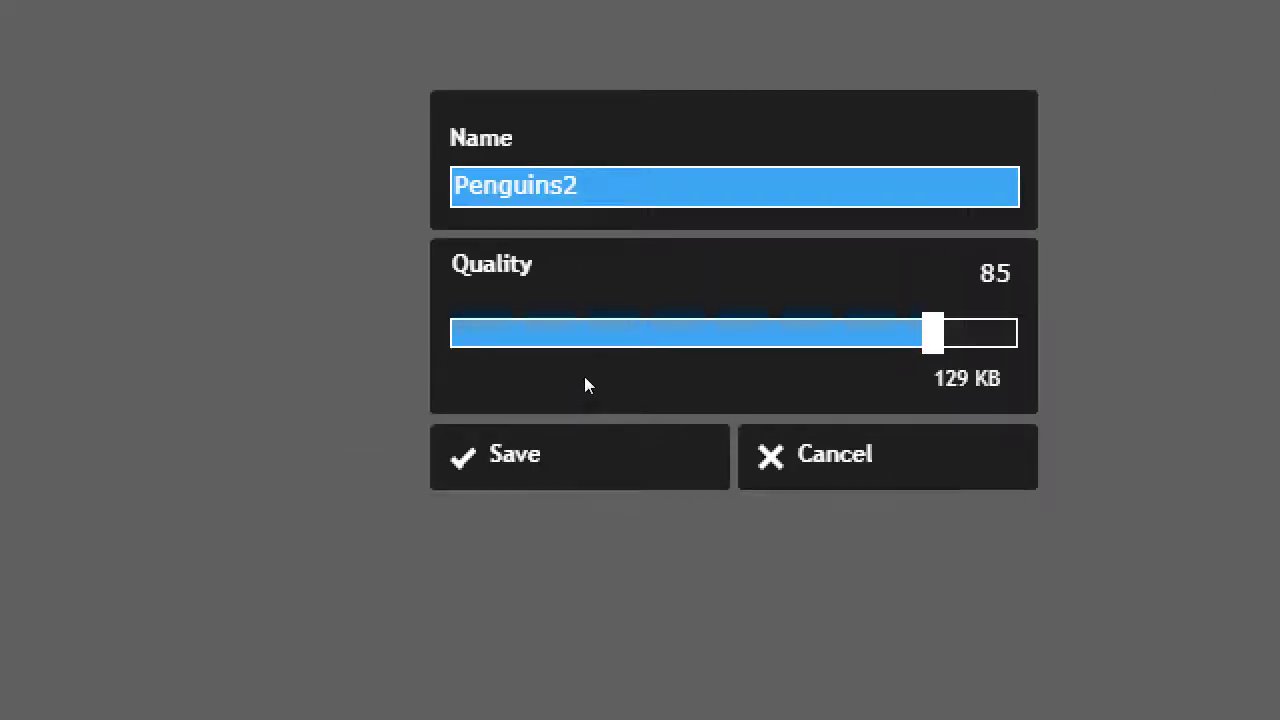
{"action": "scroll", "coordinate": [565, 358], "scroll_direction": "up", "scroll_amount": 5}
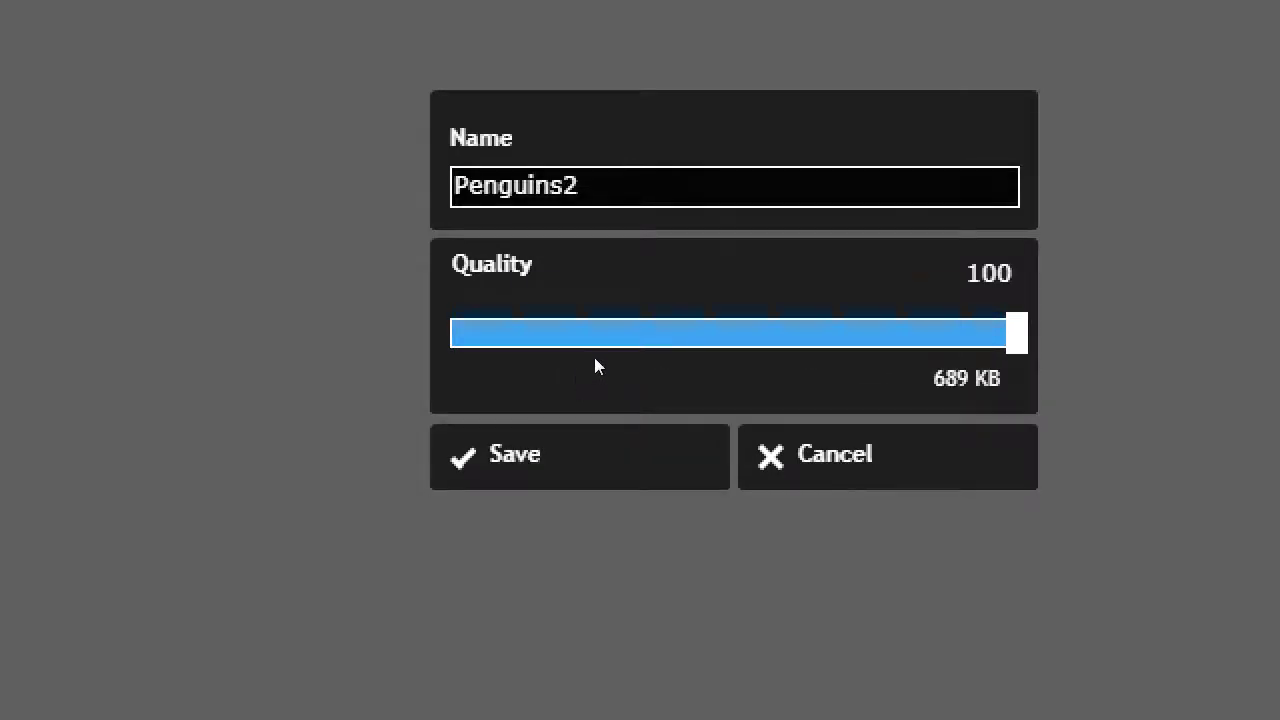
{"action": "left_click", "coordinate": [606, 354]}
{"action": "scroll", "coordinate": [556, 370], "scroll_direction": "down", "scroll_amount": 1}
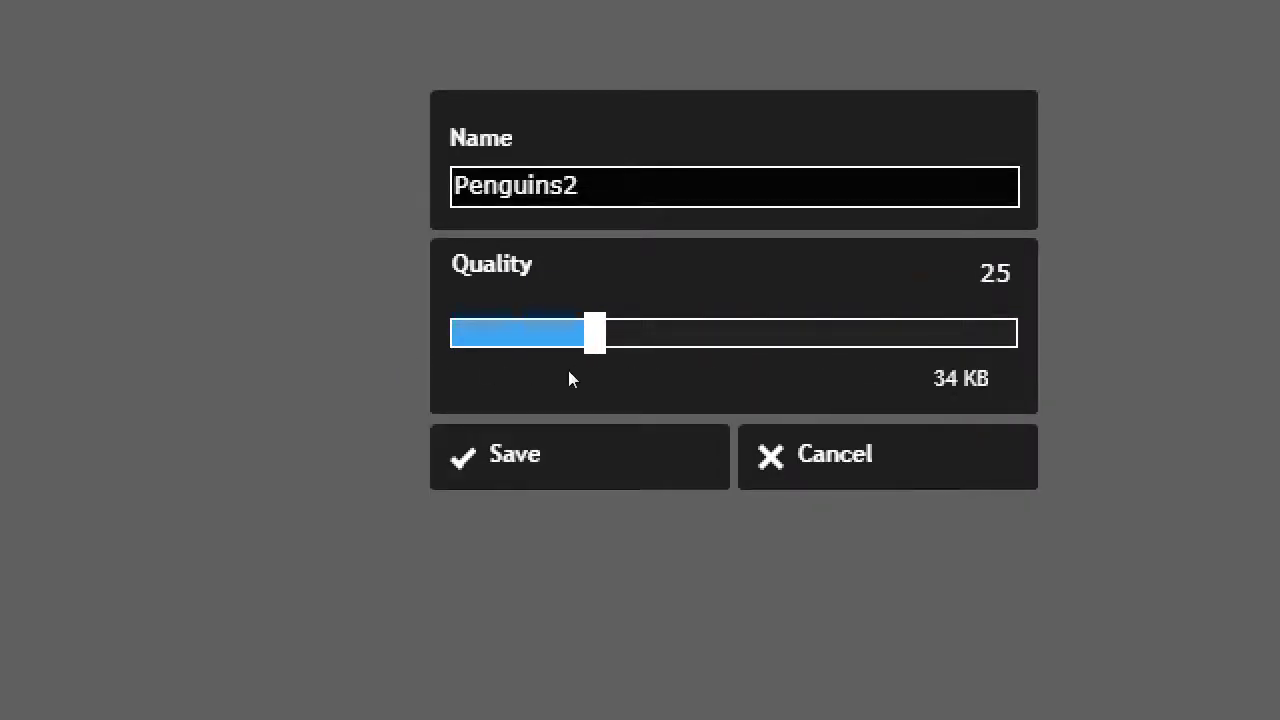
{"action": "scroll", "coordinate": [574, 360], "scroll_direction": "up", "scroll_amount": 12}
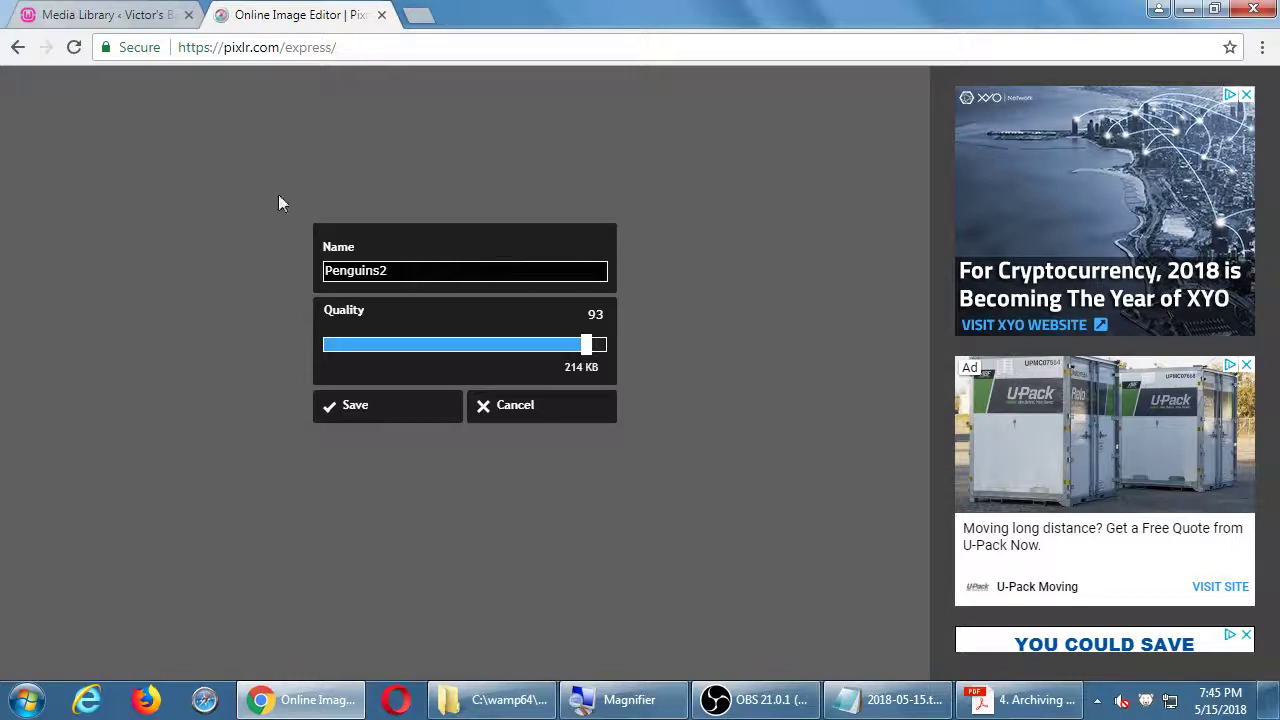
{"action": "left_click", "coordinate": [540, 419]}
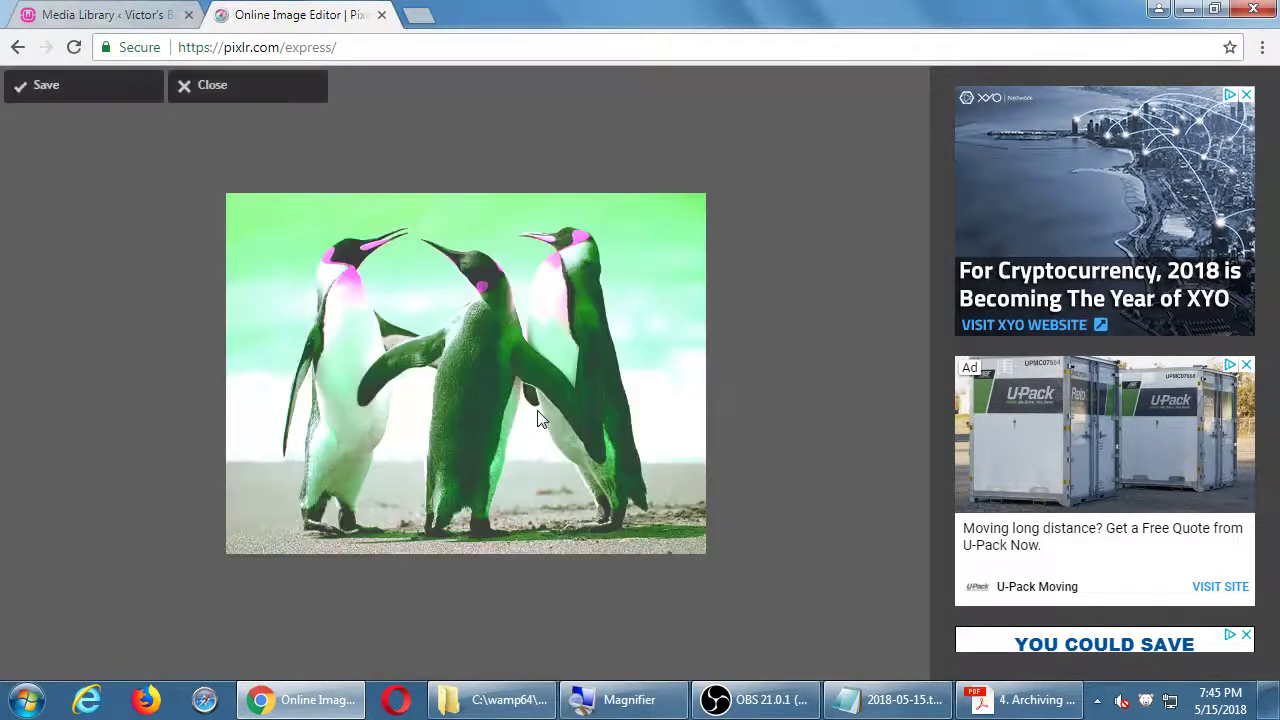
Step: Close the edited penguins image and exit Pixlr Express
{"action": "left_click", "coordinate": [213, 88]}
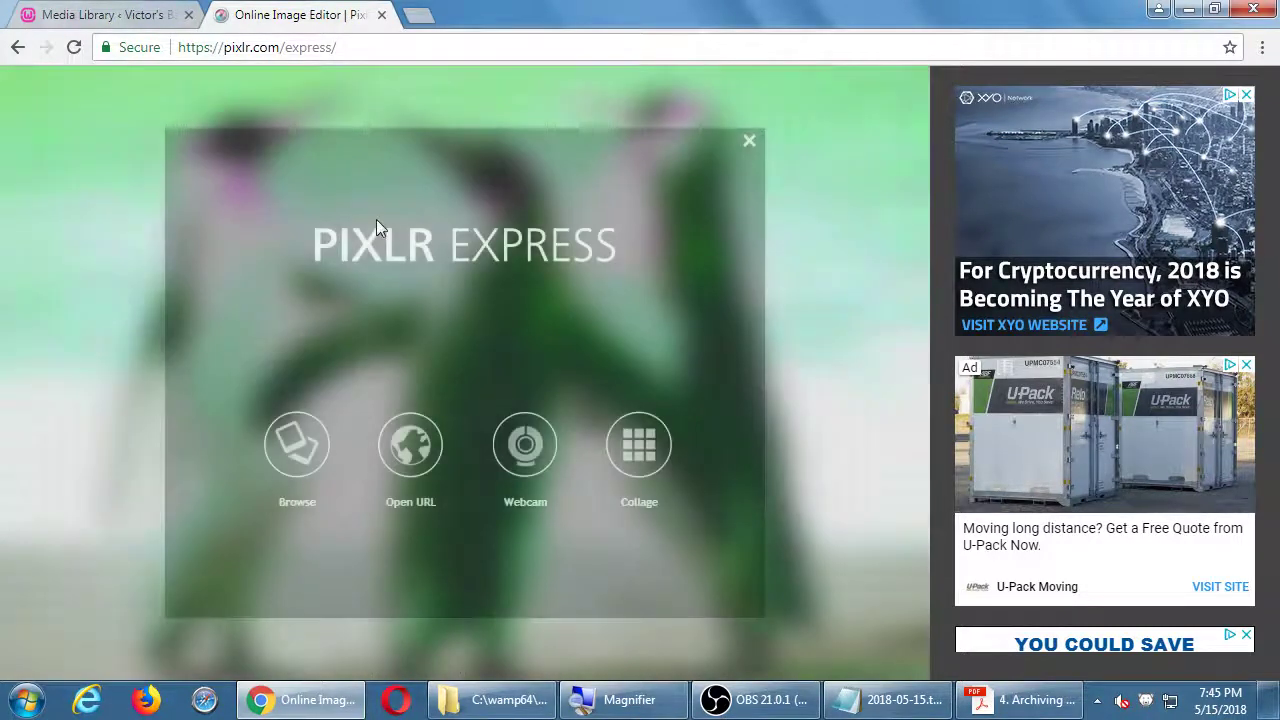
{"action": "left_click", "coordinate": [749, 147]}
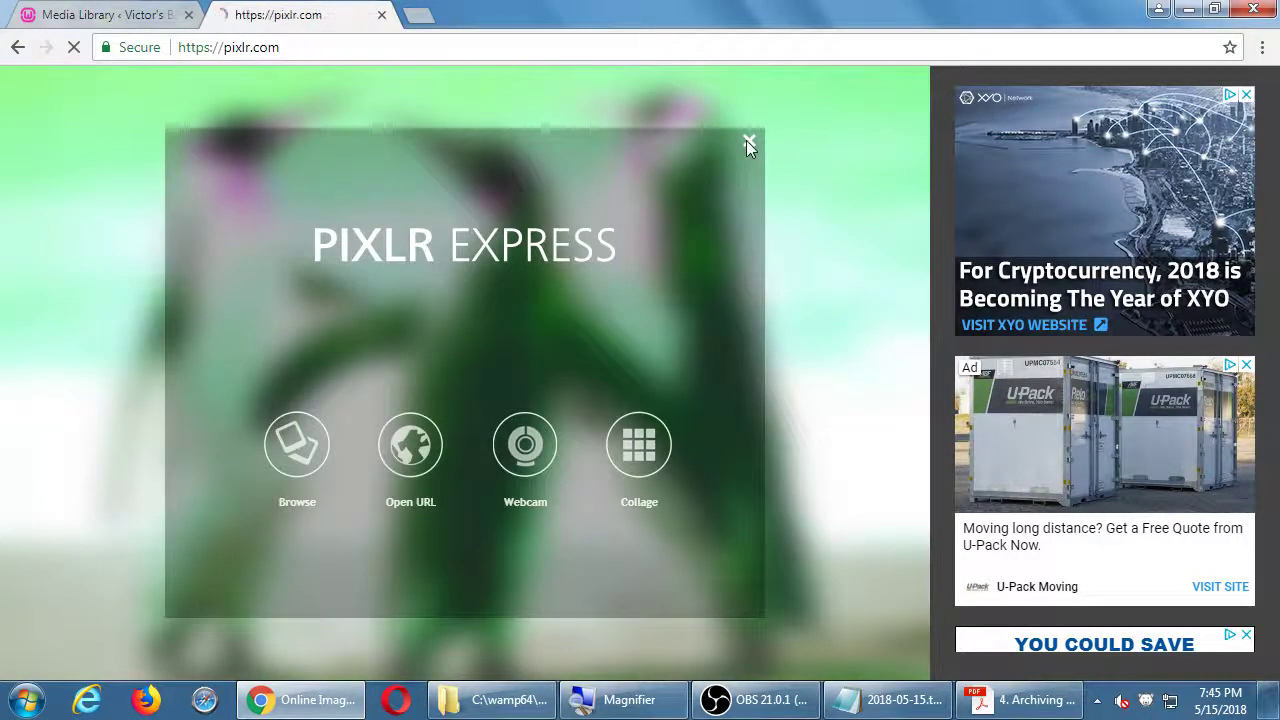
Step: Launch the Pixlr Editor web app and open the Penguins picture from the computer
{"action": "scroll", "coordinate": [443, 381], "scroll_direction": "down", "scroll_amount": 3}
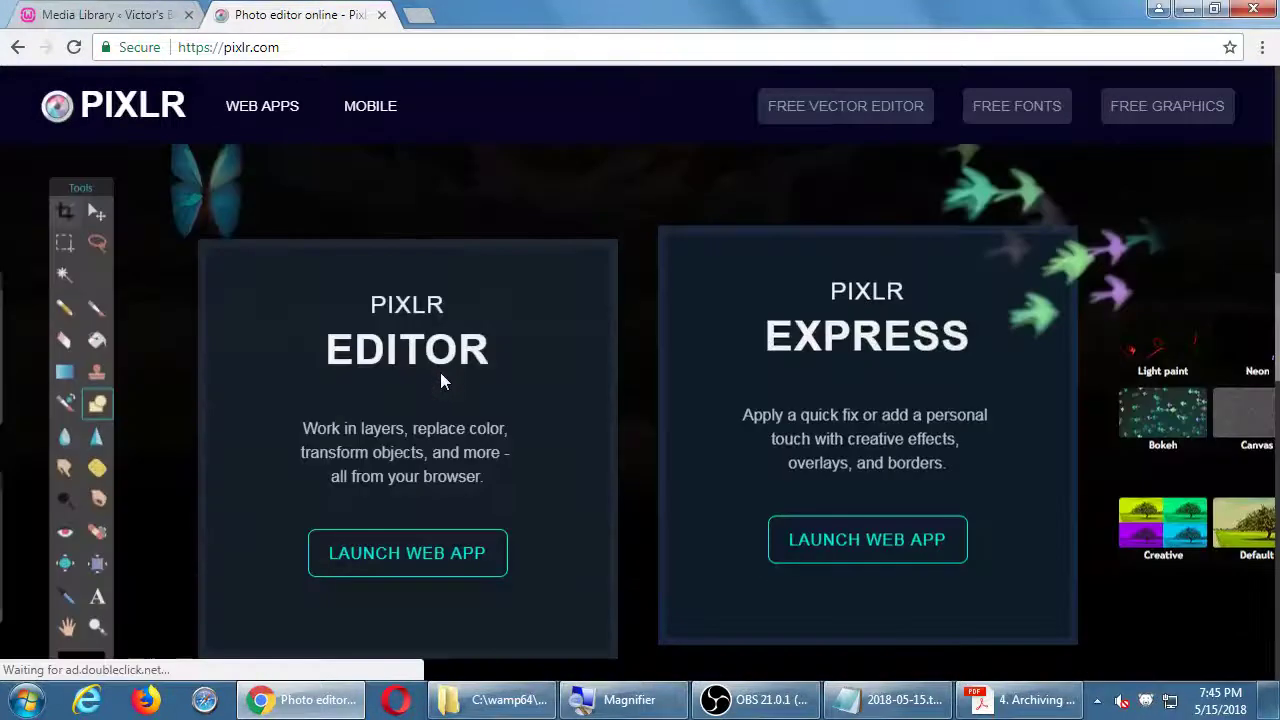
{"action": "left_click", "coordinate": [424, 552]}
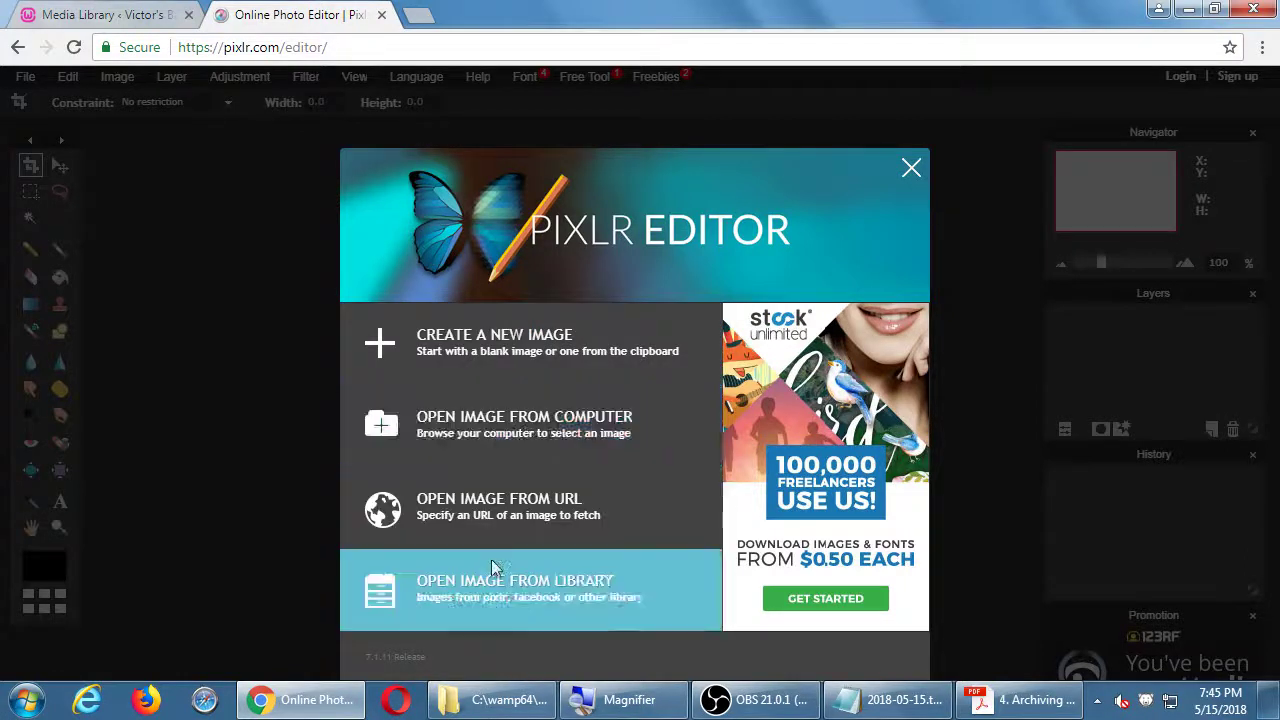
{"action": "left_click", "coordinate": [537, 432]}
{"action": "double_click", "coordinate": [454, 309]}
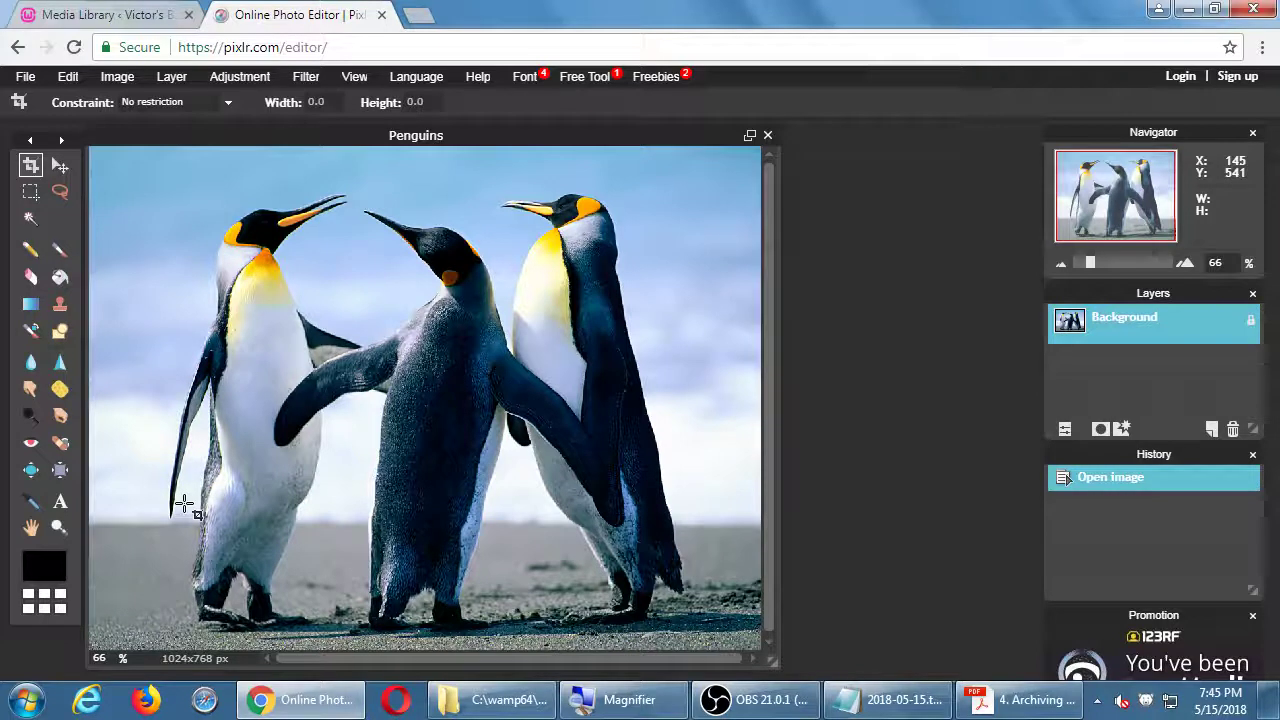
Step: Paint black top hats on the heads of all three penguins with the size 50 Brush tool
{"action": "key", "text": "b"}
{"action": "mouse_move", "coordinate": [267, 215]}
{"action": "left_mouse_down"}
{"action": "mouse_move", "coordinate": [215, 175]}
{"action": "mouse_move", "coordinate": [242, 201]}
{"action": "left_mouse_up"}
{"action": "mouse_move", "coordinate": [444, 228]}
{"action": "left_mouse_down"}
{"action": "mouse_move", "coordinate": [452, 195]}
{"action": "mouse_move", "coordinate": [451, 229]}
{"action": "mouse_move", "coordinate": [468, 240]}
{"action": "left_mouse_up"}
{"action": "mouse_move", "coordinate": [563, 190]}
{"action": "left_mouse_down"}
{"action": "mouse_move", "coordinate": [580, 215]}
{"action": "mouse_move", "coordinate": [540, 190]}
{"action": "mouse_move", "coordinate": [640, 228]}
{"action": "left_mouse_up"}
{"action": "mouse_move", "coordinate": [584, 180]}
{"action": "left_mouse_down"}
{"action": "mouse_move", "coordinate": [620, 150]}
{"action": "mouse_move", "coordinate": [608, 200]}
{"action": "mouse_move", "coordinate": [610, 170]}
{"action": "mouse_move", "coordinate": [638, 166]}
{"action": "mouse_move", "coordinate": [594, 180]}
{"action": "mouse_move", "coordinate": [603, 171]}
{"action": "left_mouse_up"}
{"action": "mouse_move", "coordinate": [203, 235]}
{"action": "left_mouse_down"}
{"action": "mouse_move", "coordinate": [285, 185]}
{"action": "mouse_move", "coordinate": [245, 190]}
{"action": "mouse_move", "coordinate": [200, 155]}
{"action": "mouse_move", "coordinate": [195, 165]}
{"action": "left_mouse_up"}
{"action": "mouse_move", "coordinate": [416, 204]}
{"action": "left_mouse_down"}
{"action": "mouse_move", "coordinate": [488, 265]}
{"action": "mouse_move", "coordinate": [485, 212]}
{"action": "mouse_move", "coordinate": [442, 190]}
{"action": "left_mouse_up"}
{"action": "mouse_move", "coordinate": [231, 176]}
{"action": "left_mouse_down"}
{"action": "mouse_move", "coordinate": [214, 163]}
{"action": "mouse_move", "coordinate": [228, 192]}
{"action": "left_mouse_up"}
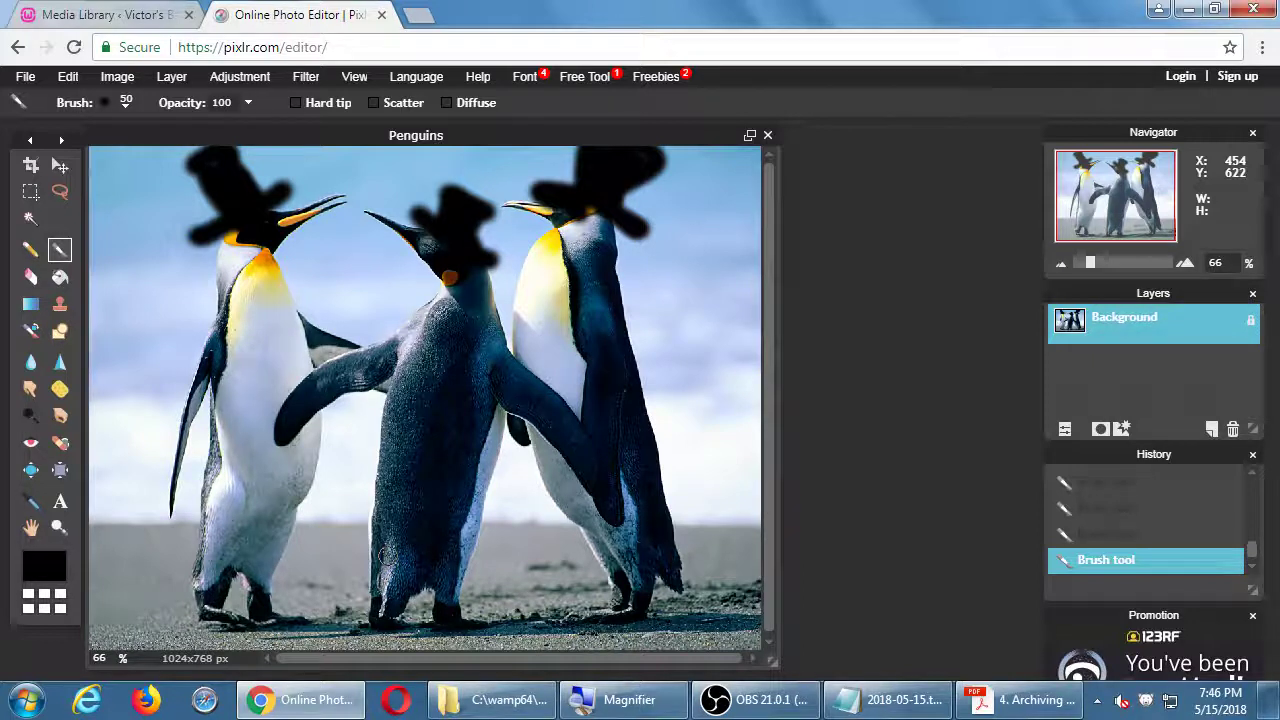
Step: Set the main color to white (ffffff) and brush a white band across each of the three top hats
{"action": "left_click", "coordinate": [53, 576]}
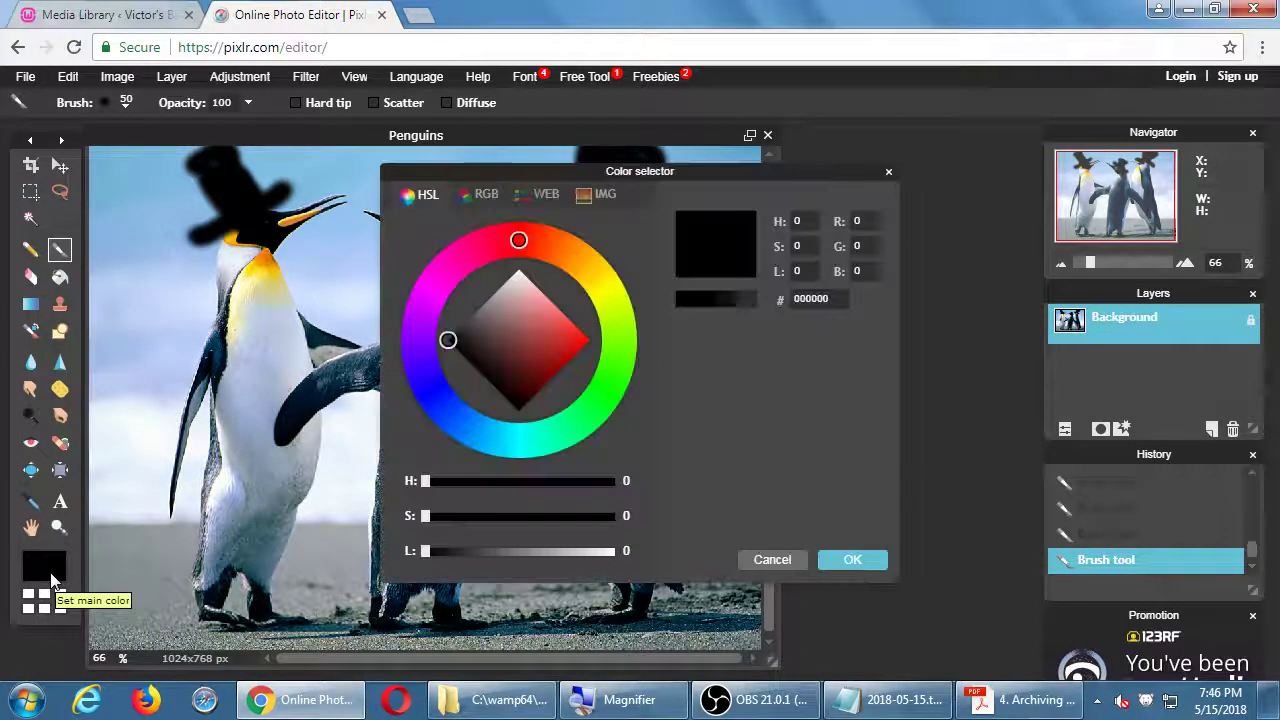
{"action": "left_click", "coordinate": [519, 270]}
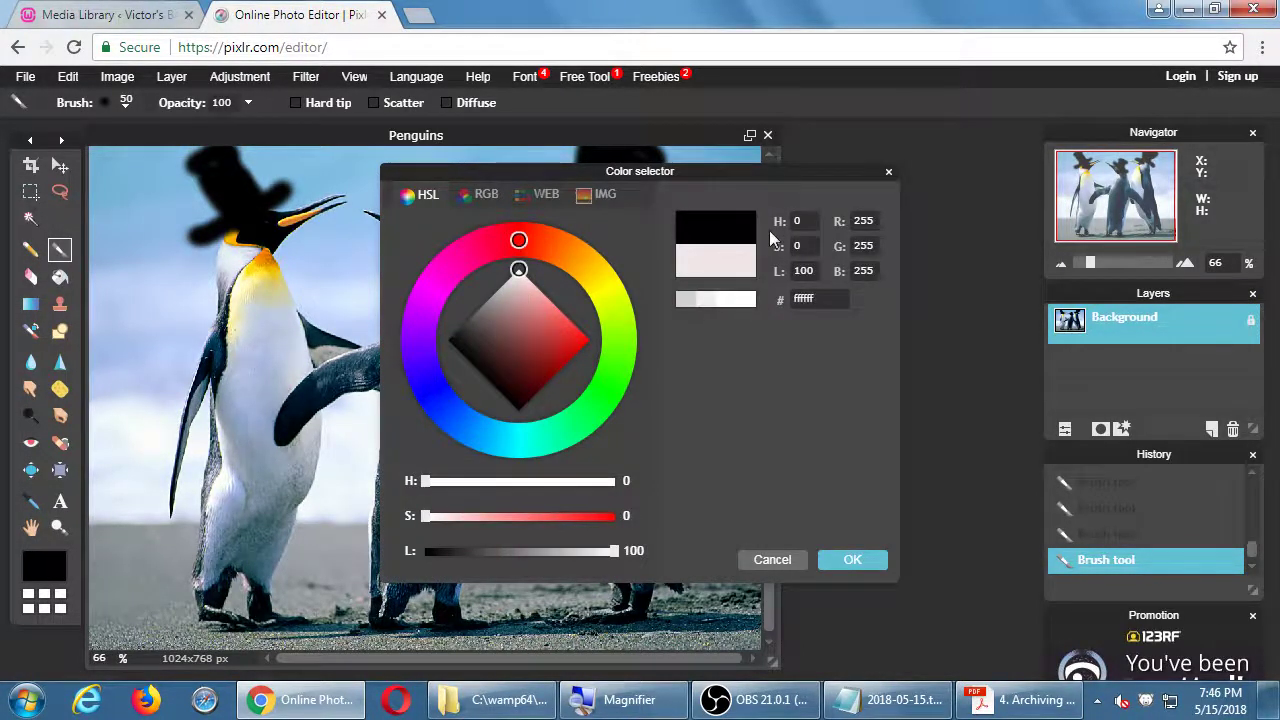
{"action": "left_click", "coordinate": [840, 560]}
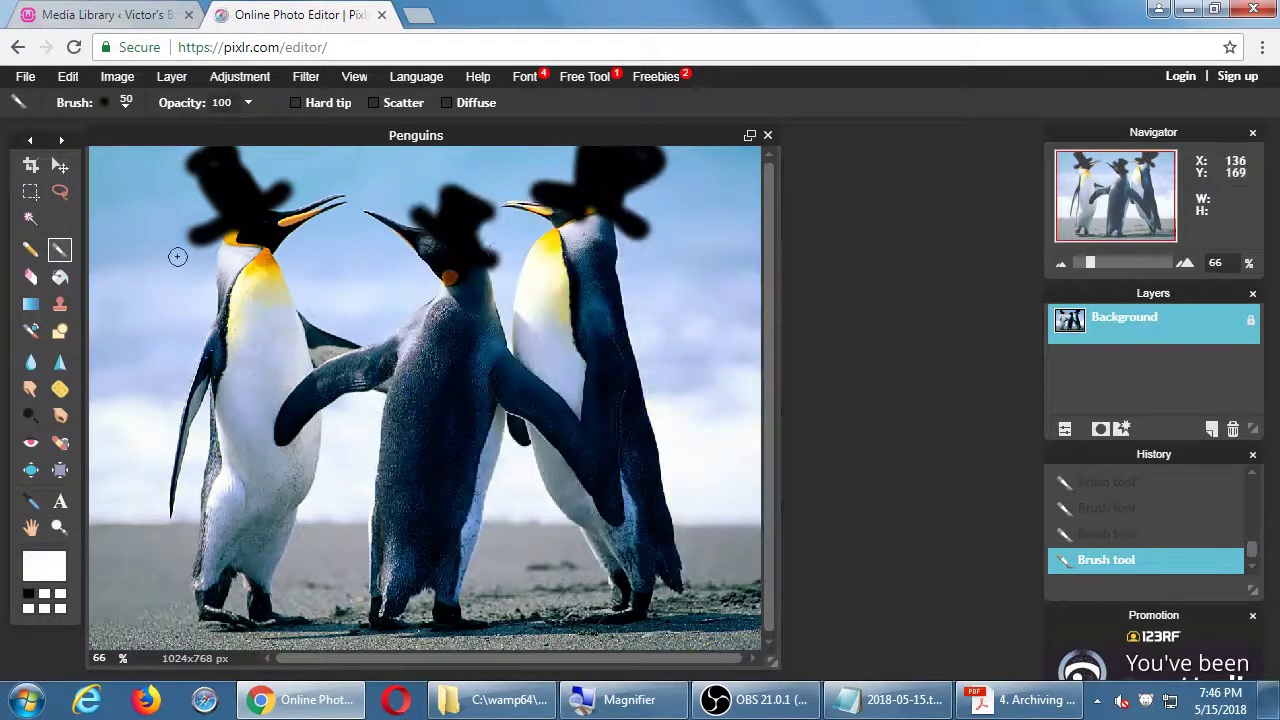
{"action": "mouse_move", "coordinate": [209, 225]}
{"action": "left_mouse_down"}
{"action": "mouse_move", "coordinate": [214, 208]}
{"action": "mouse_move", "coordinate": [260, 200]}
{"action": "left_mouse_up"}
{"action": "left_click_drag", "start_coordinate": [432, 210], "coordinate": [472, 232]}
{"action": "left_click_drag", "start_coordinate": [580, 171], "coordinate": [618, 196]}
Step: Set the main color to yellow (e6d627), undo the last brush stroke and dab a yellow spot on each white hat band
{"action": "left_click", "coordinate": [44, 566]}
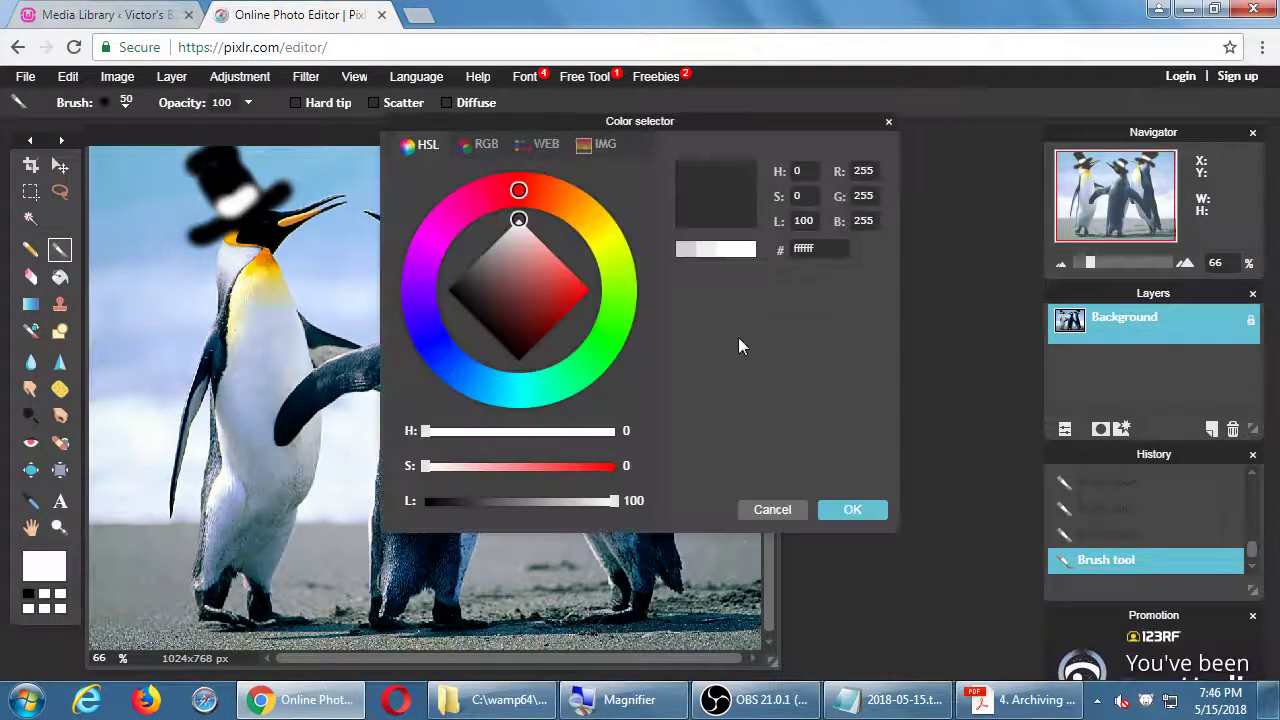
{"action": "left_click", "coordinate": [600, 232]}
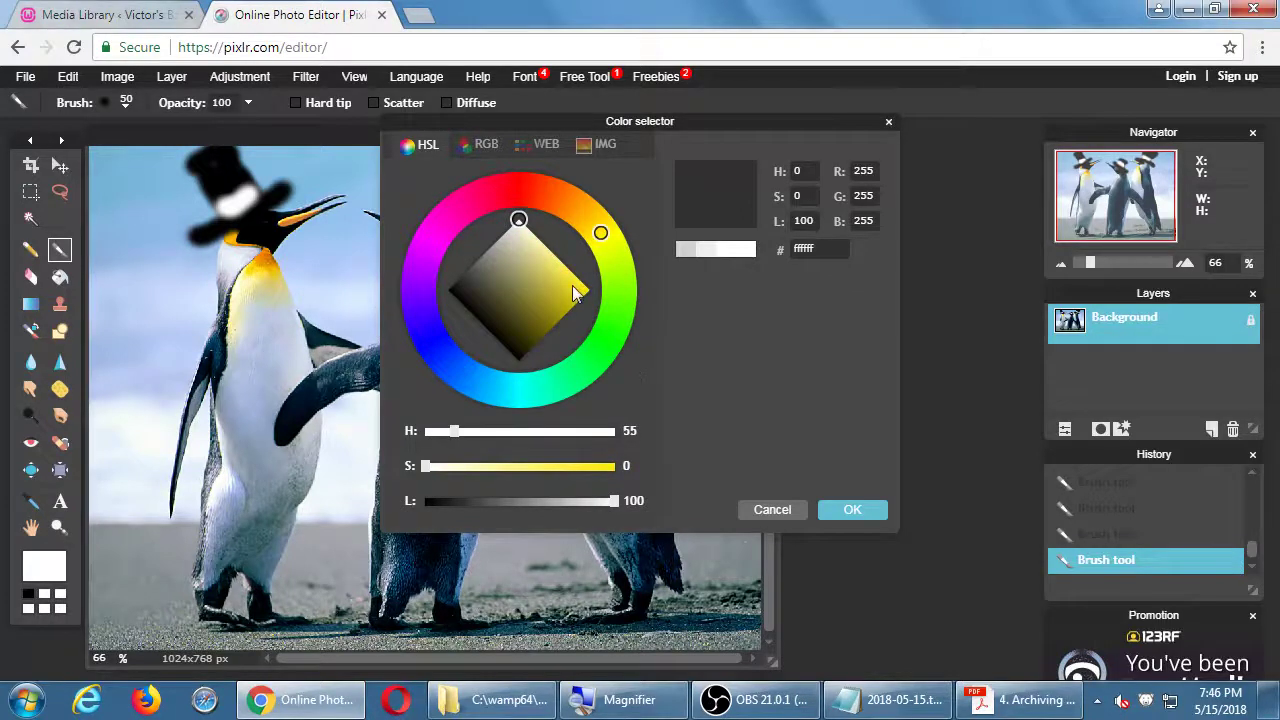
{"action": "left_click", "coordinate": [574, 290]}
{"action": "left_click", "coordinate": [849, 511]}
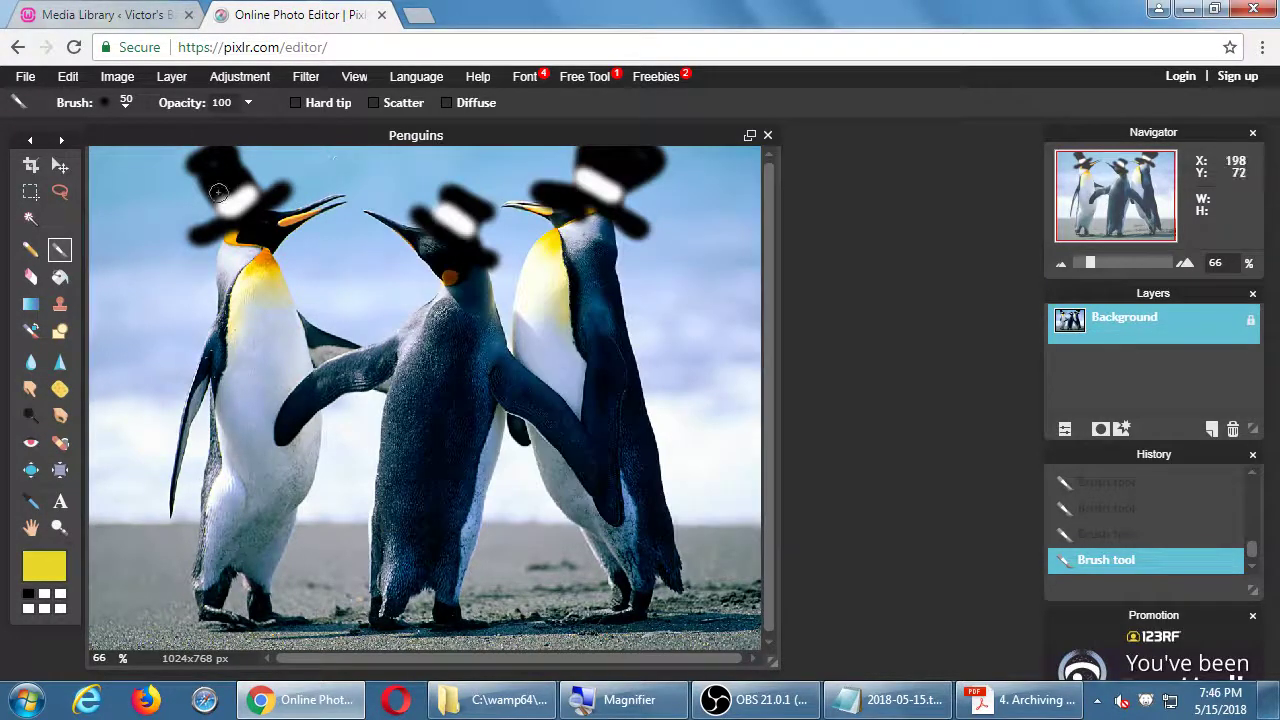
{"action": "key", "text": "ctrl+z"}
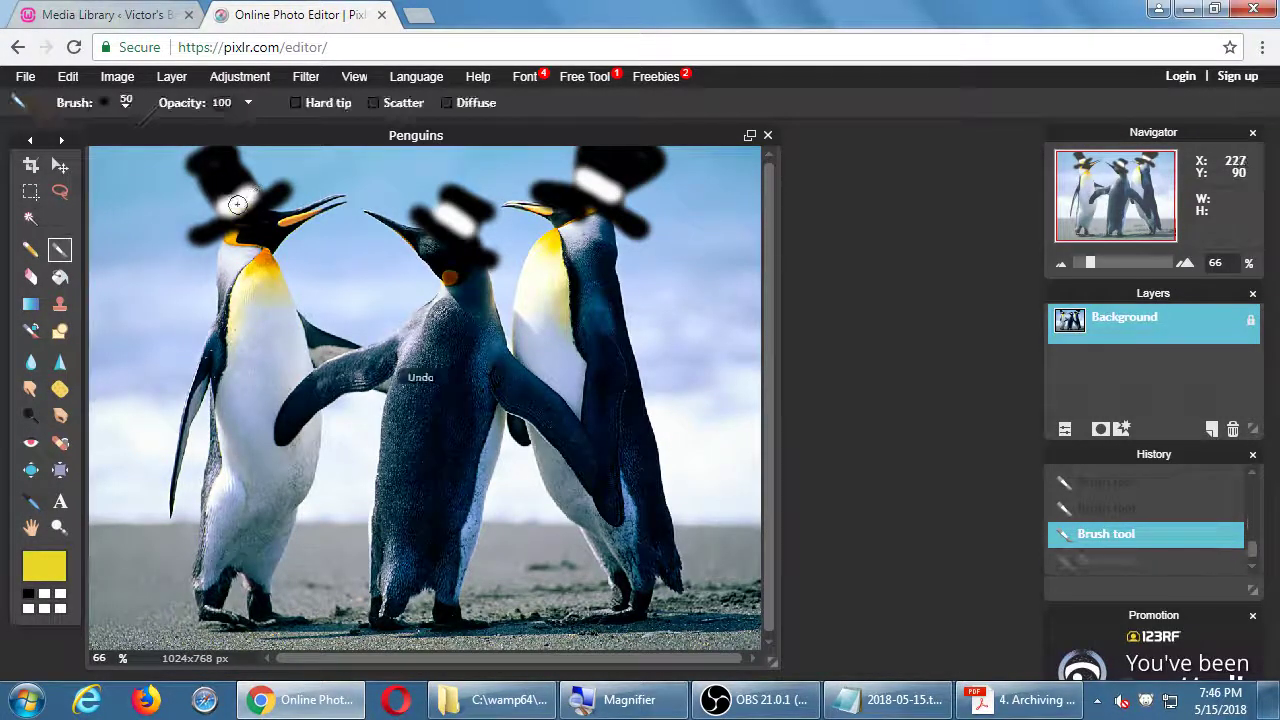
{"action": "left_click", "coordinate": [237, 204]}
{"action": "left_click", "coordinate": [447, 220]}
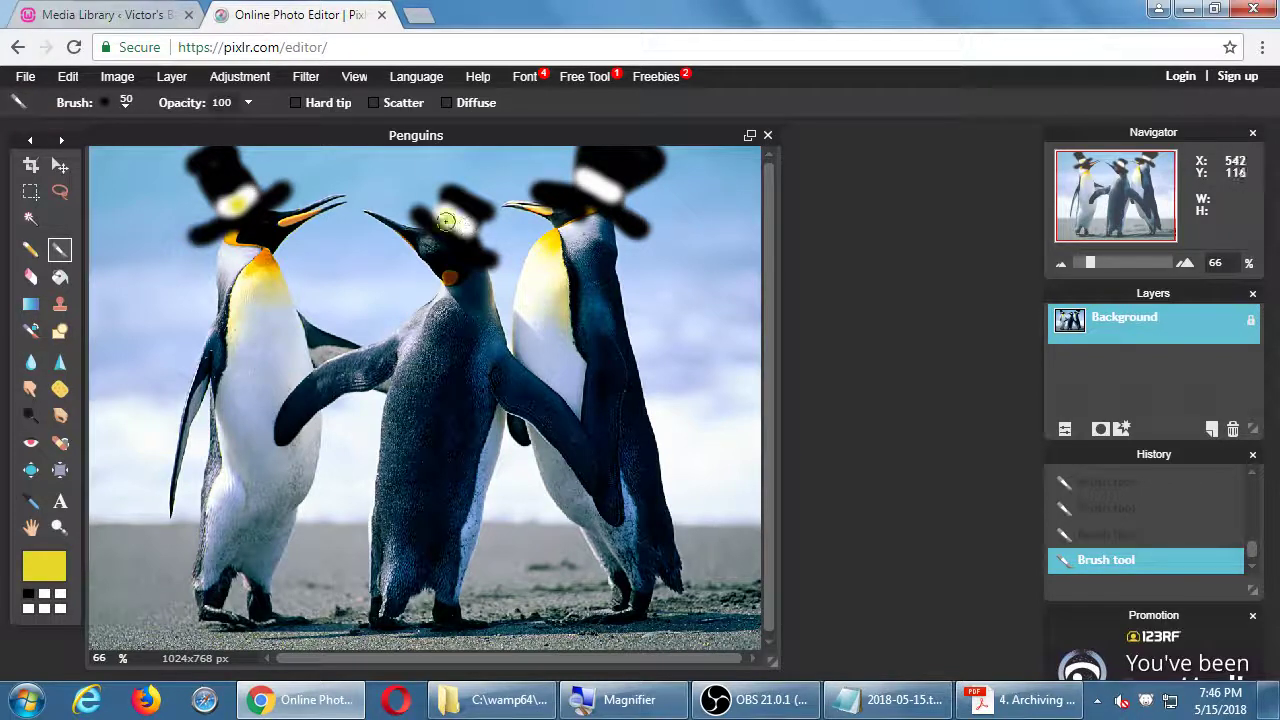
{"action": "left_click", "coordinate": [593, 183]}
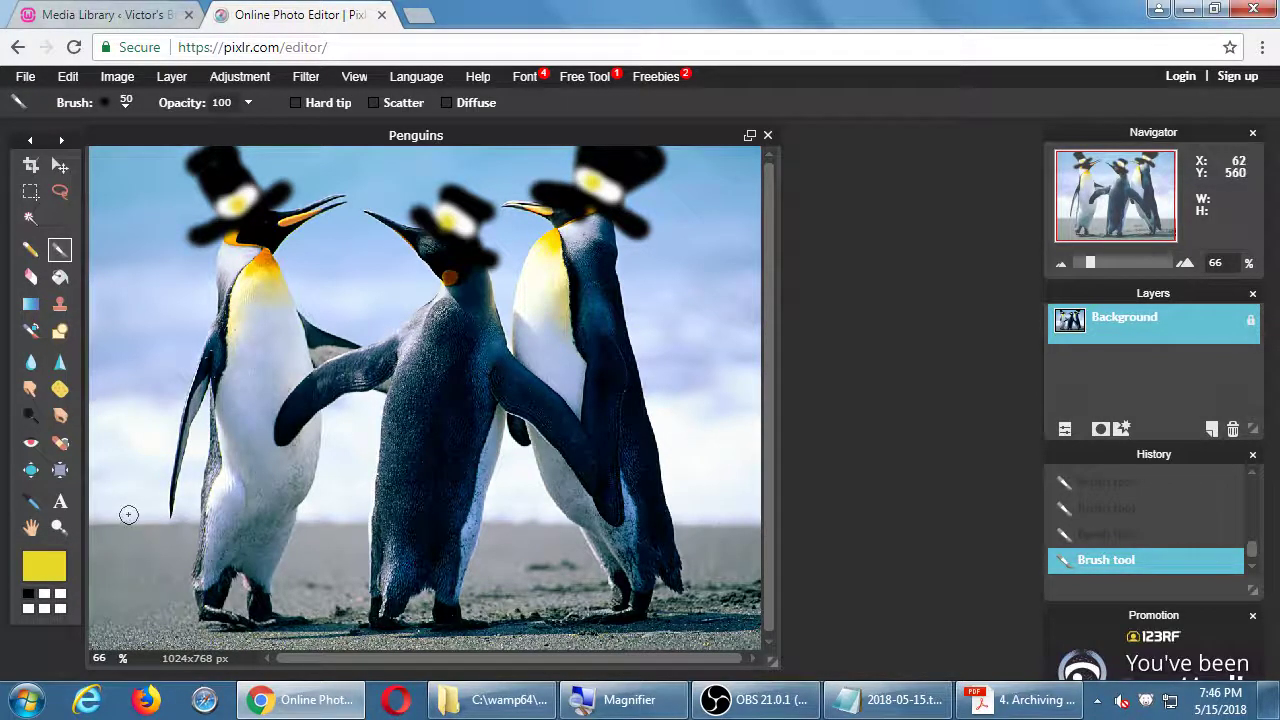
Step: Set the main color to red (ff0026) and paint a red bow tie on the leftmost penguin's neck
{"action": "left_click", "coordinate": [62, 574]}
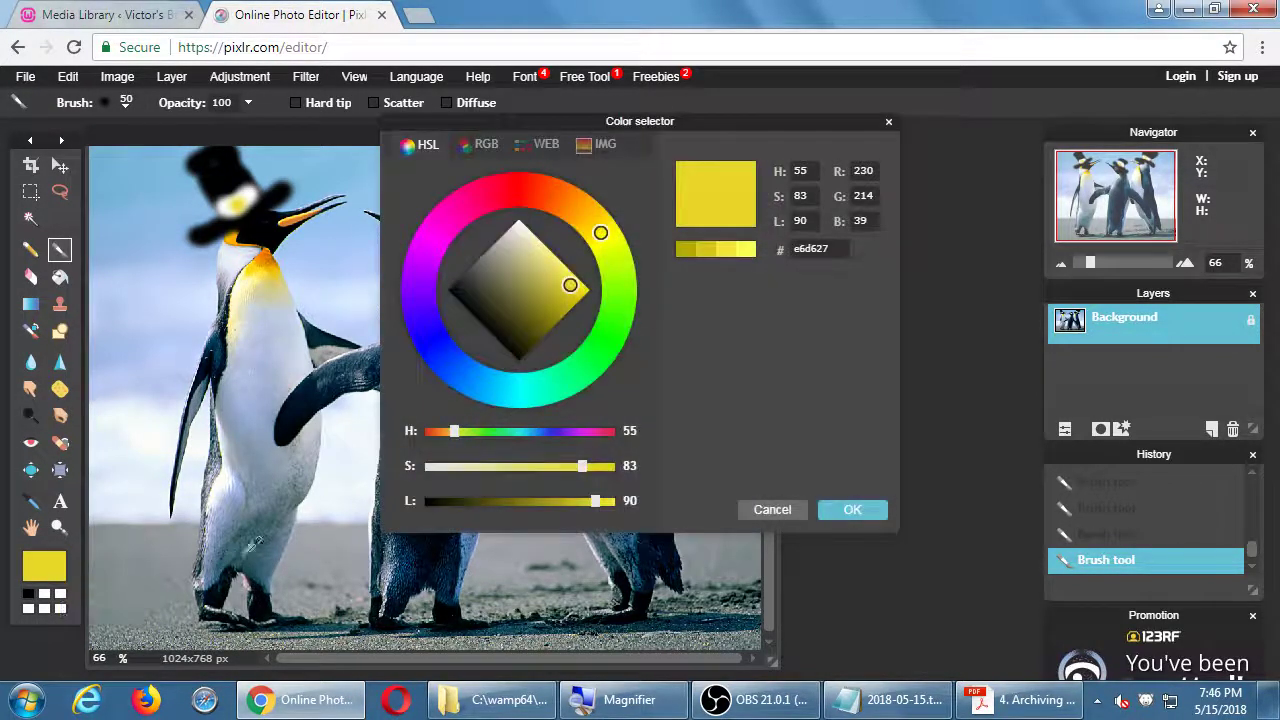
{"action": "left_click", "coordinate": [503, 190]}
{"action": "left_click", "coordinate": [590, 290]}
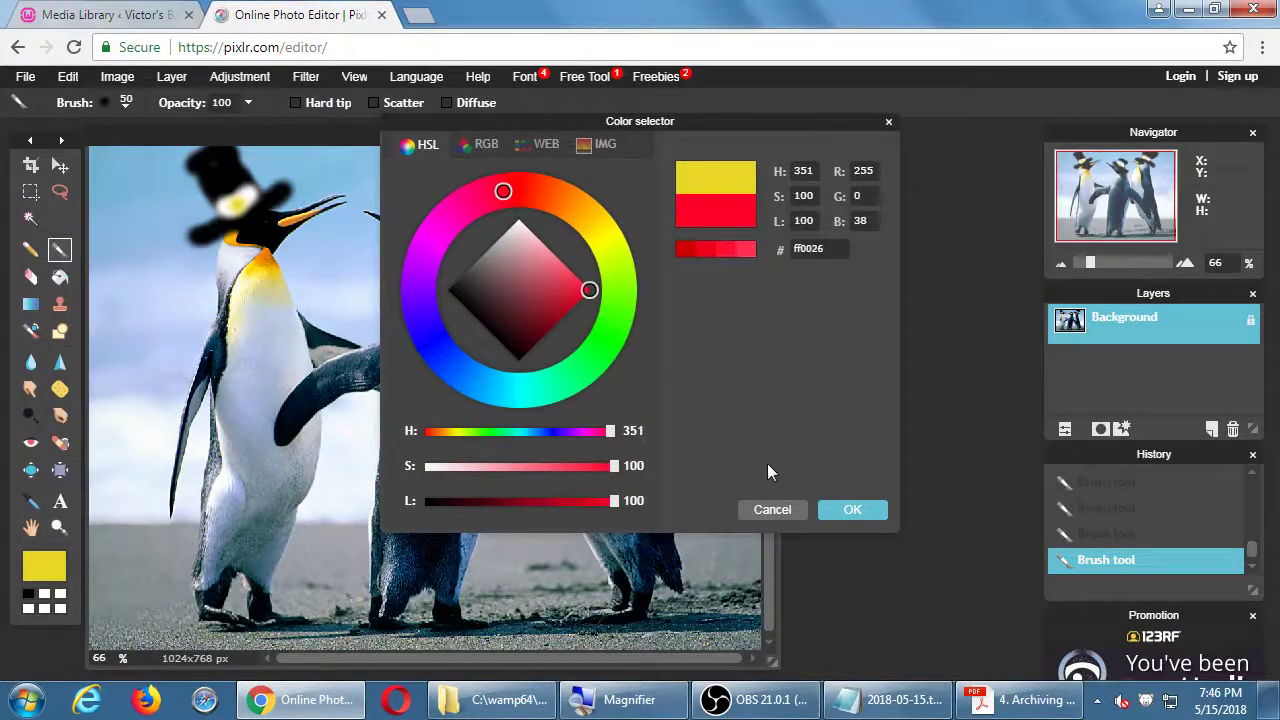
{"action": "left_click", "coordinate": [835, 510]}
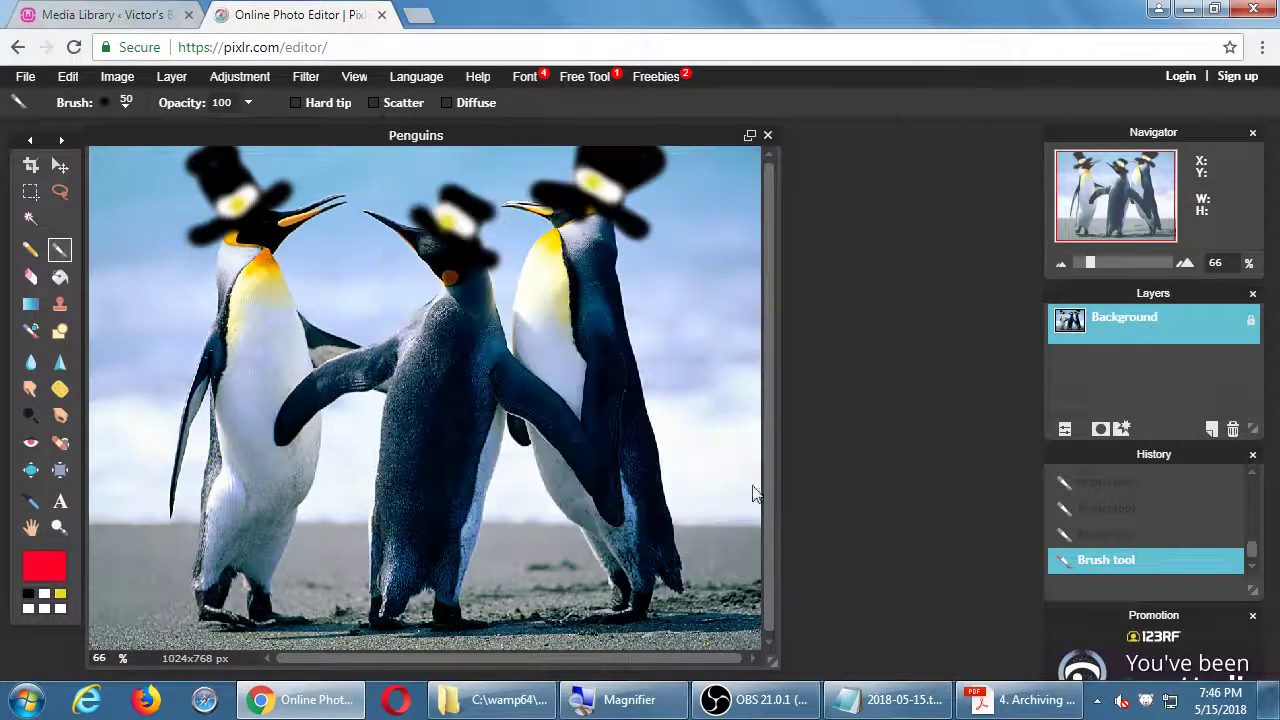
{"action": "left_click", "coordinate": [265, 247]}
{"action": "mouse_move", "coordinate": [270, 249]}
{"action": "left_mouse_down"}
{"action": "mouse_move", "coordinate": [290, 262]}
{"action": "mouse_move", "coordinate": [280, 250]}
{"action": "mouse_move", "coordinate": [265, 270]}
{"action": "left_mouse_up"}
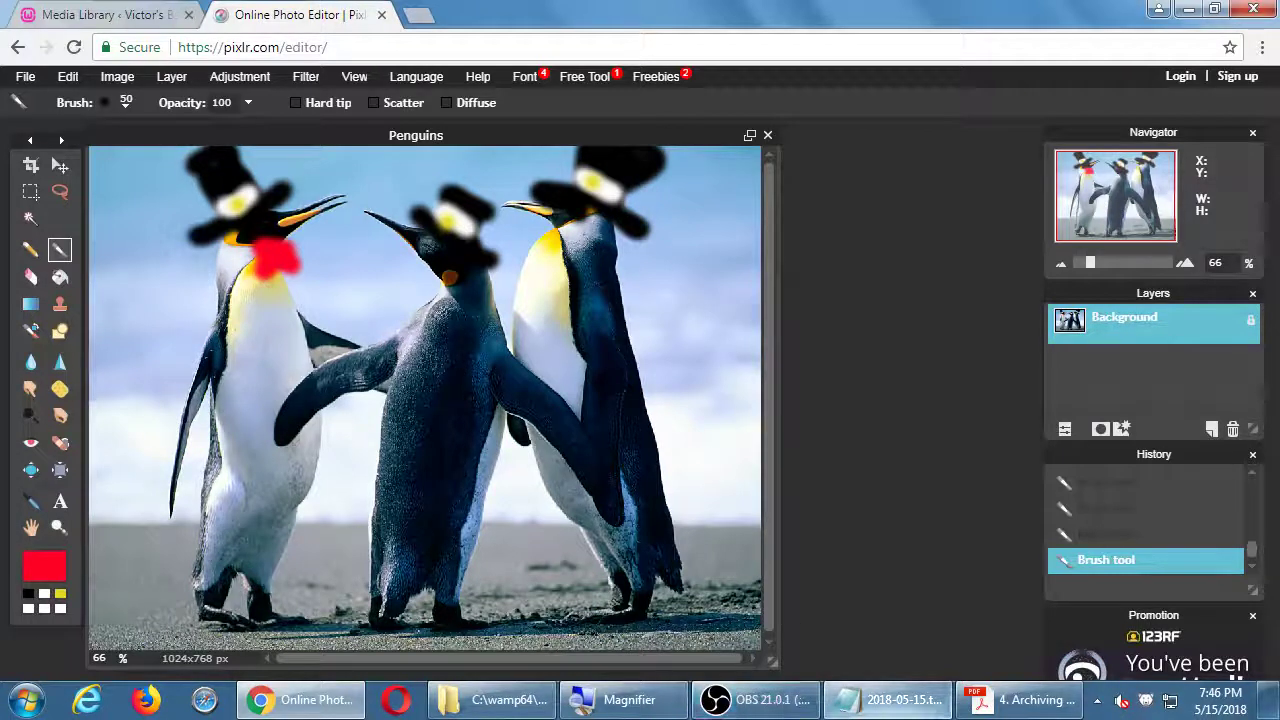
Step: Review the image notes in Notepad and examine the Hydrangeas copies and all other images in the uploads 2018\05 folder
{"action": "left_click", "coordinate": [873, 702]}
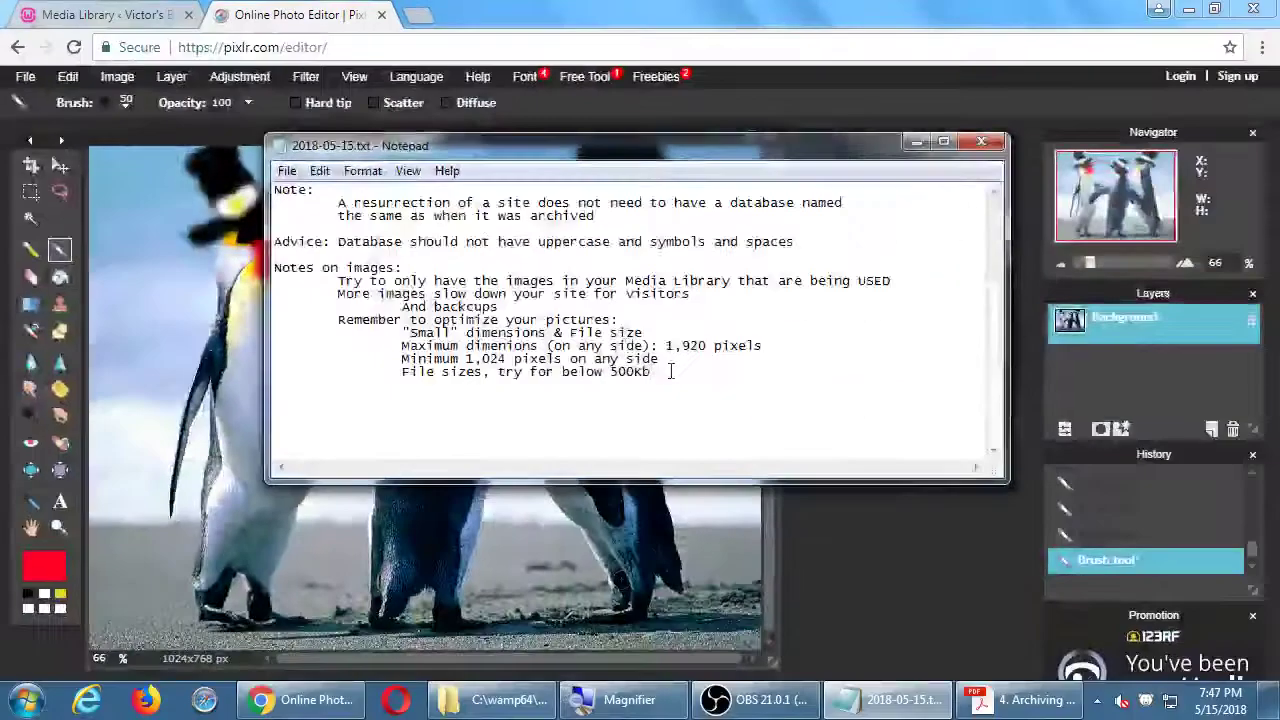
{"action": "left_click", "coordinate": [500, 700]}
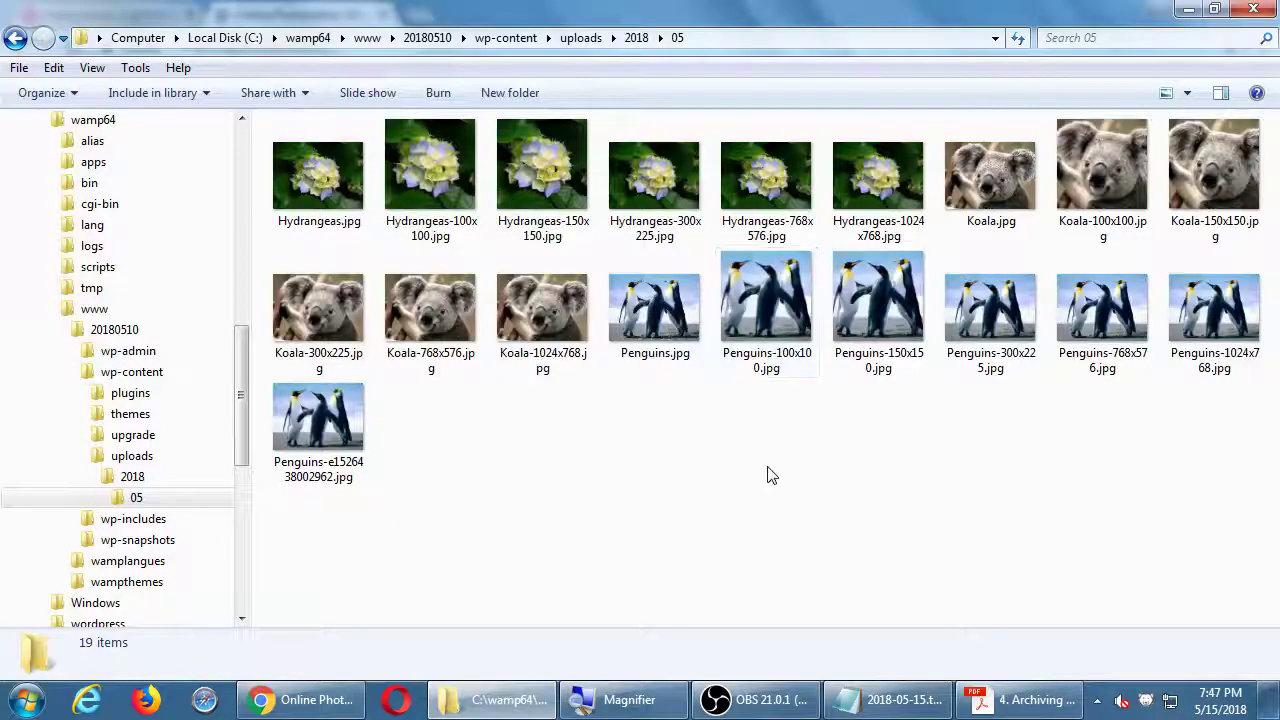
{"action": "left_click", "coordinate": [318, 178]}
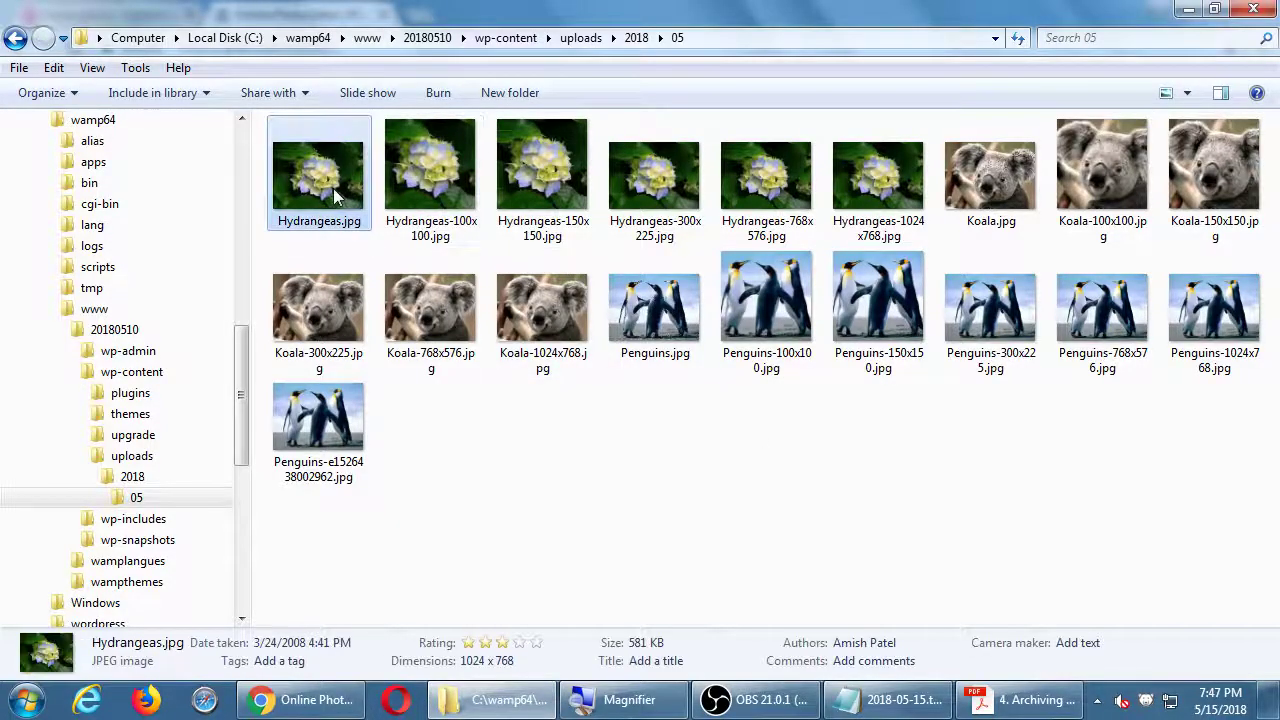
{"action": "left_click", "coordinate": [864, 180], "text": "shift"}
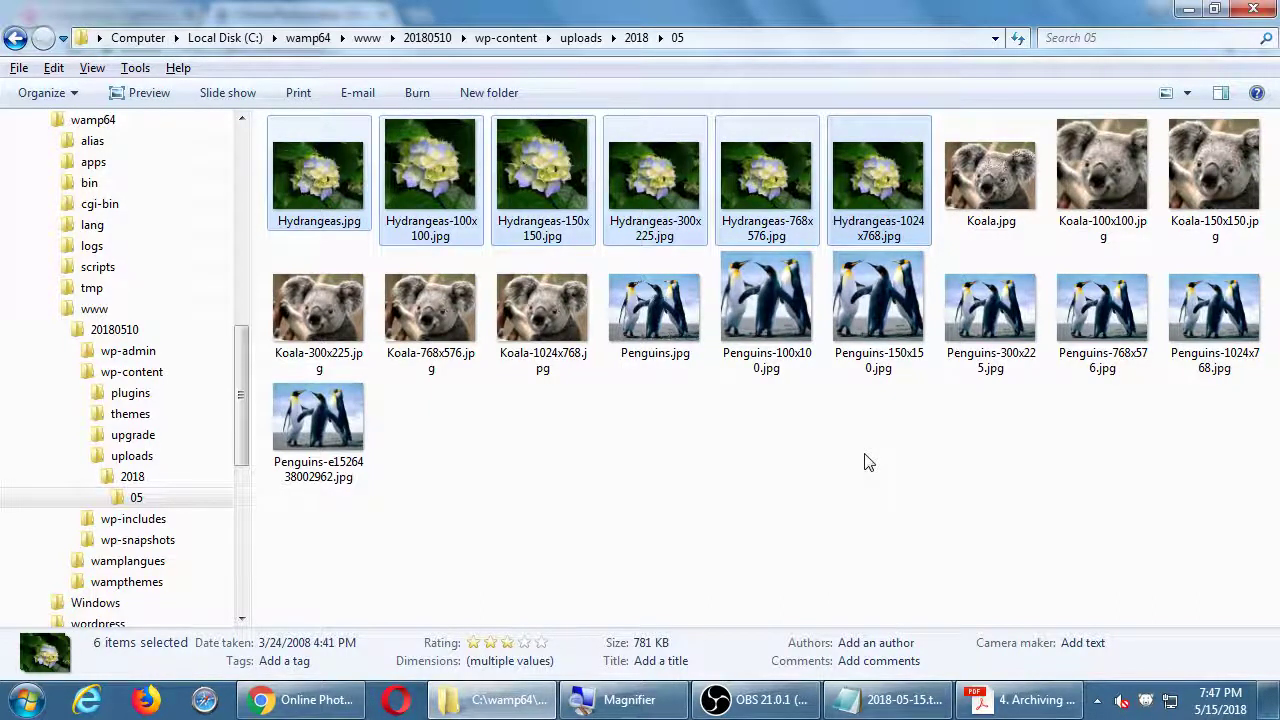
{"action": "key", "text": "ctrl+a"}
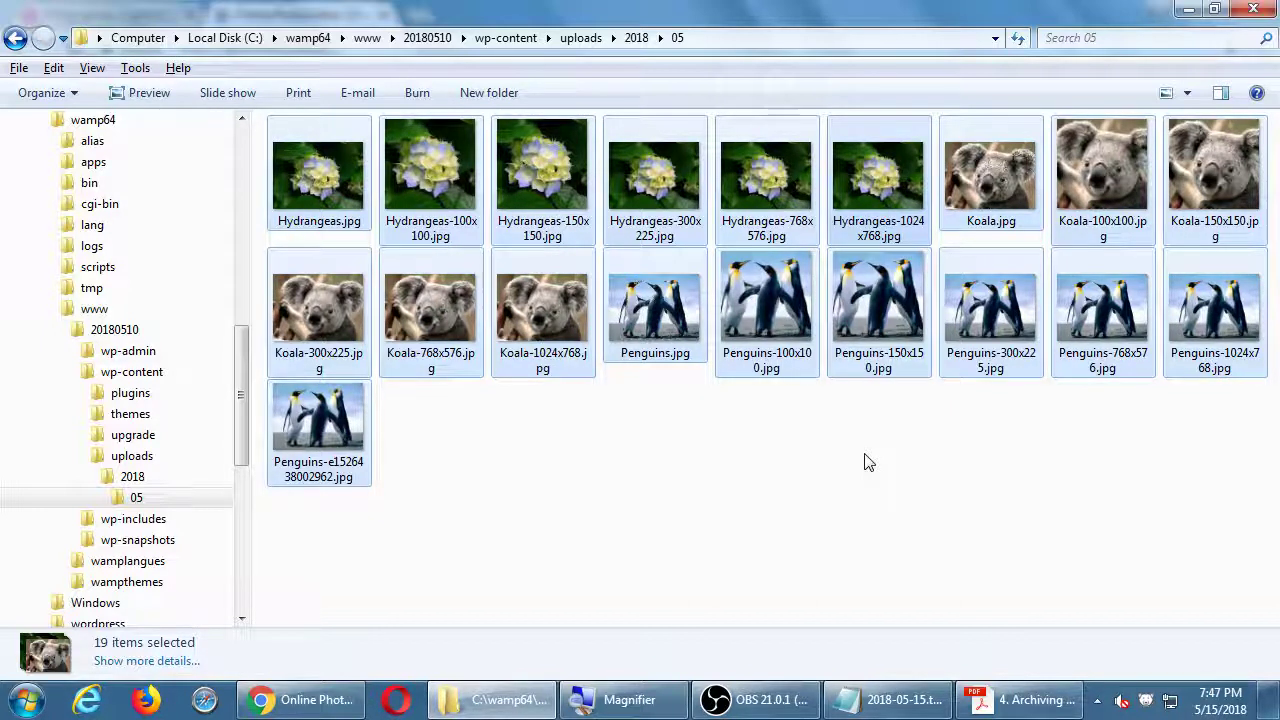
{"action": "left_click", "coordinate": [866, 461]}
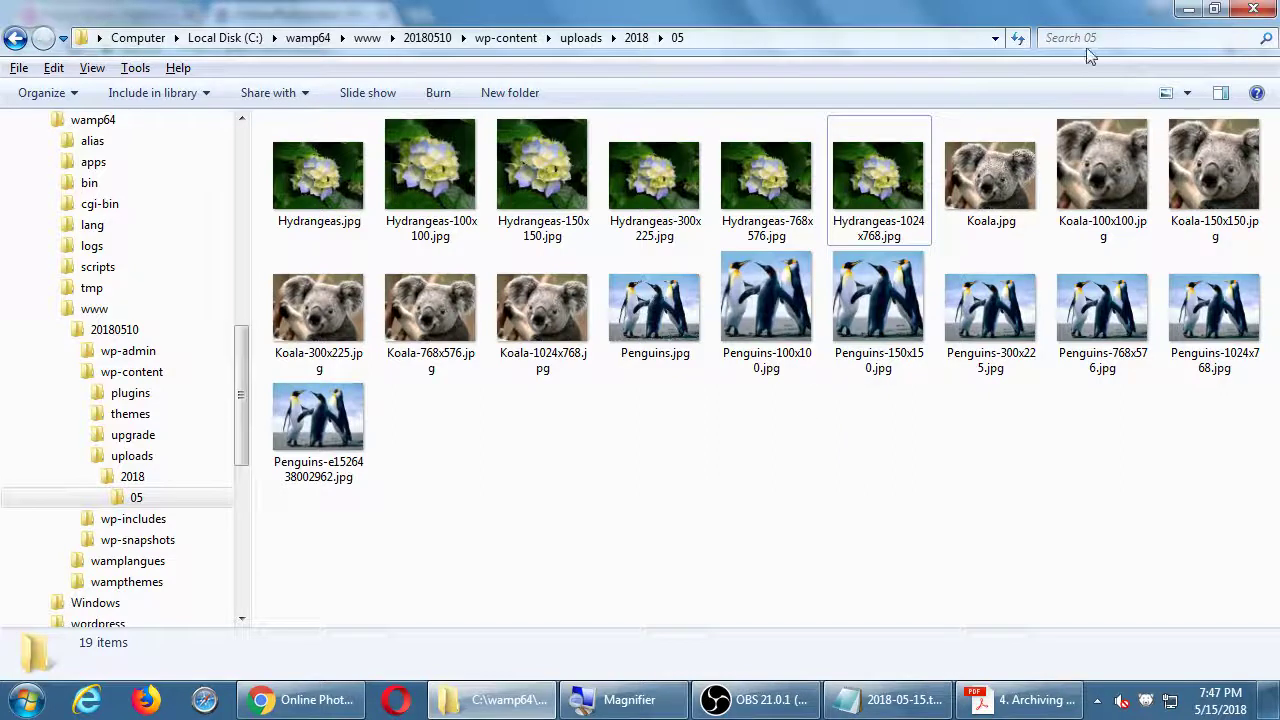
{"action": "left_click", "coordinate": [1187, 9]}
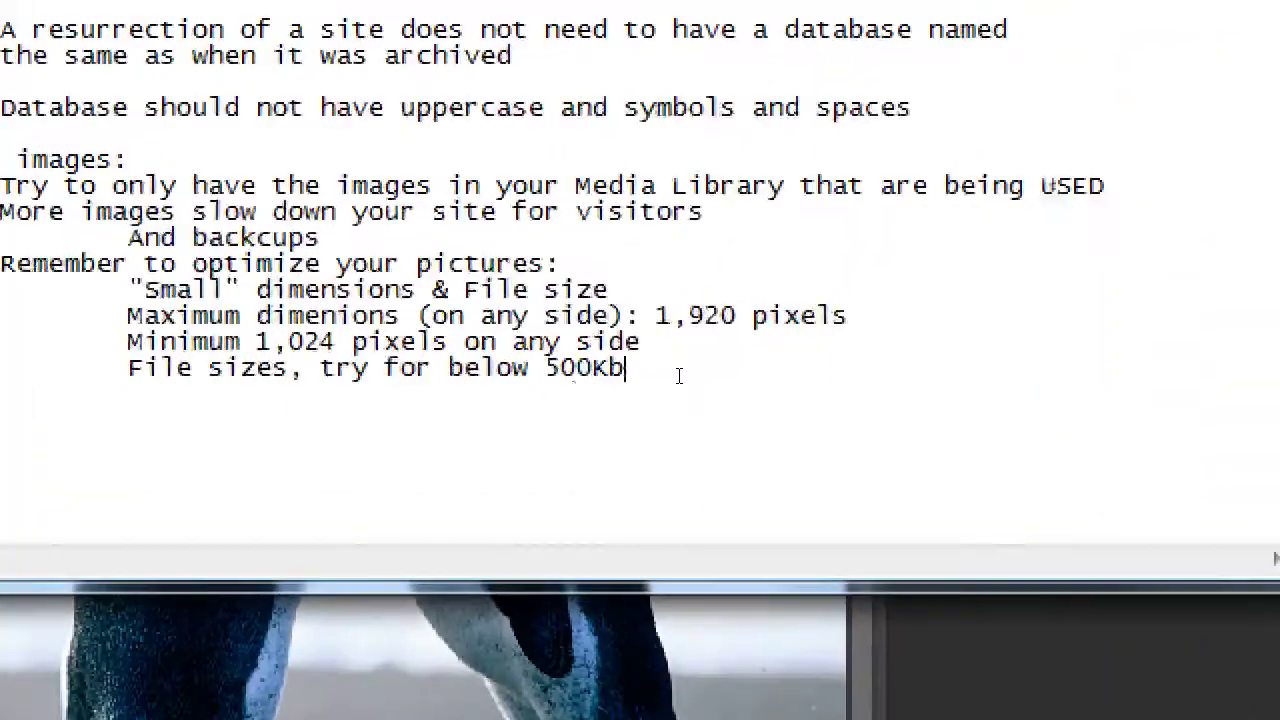
Step: Add the line "JPG - Best for most photos" below the file size note, indented under the picture optimization notes
{"action": "key", "text": "Return"}
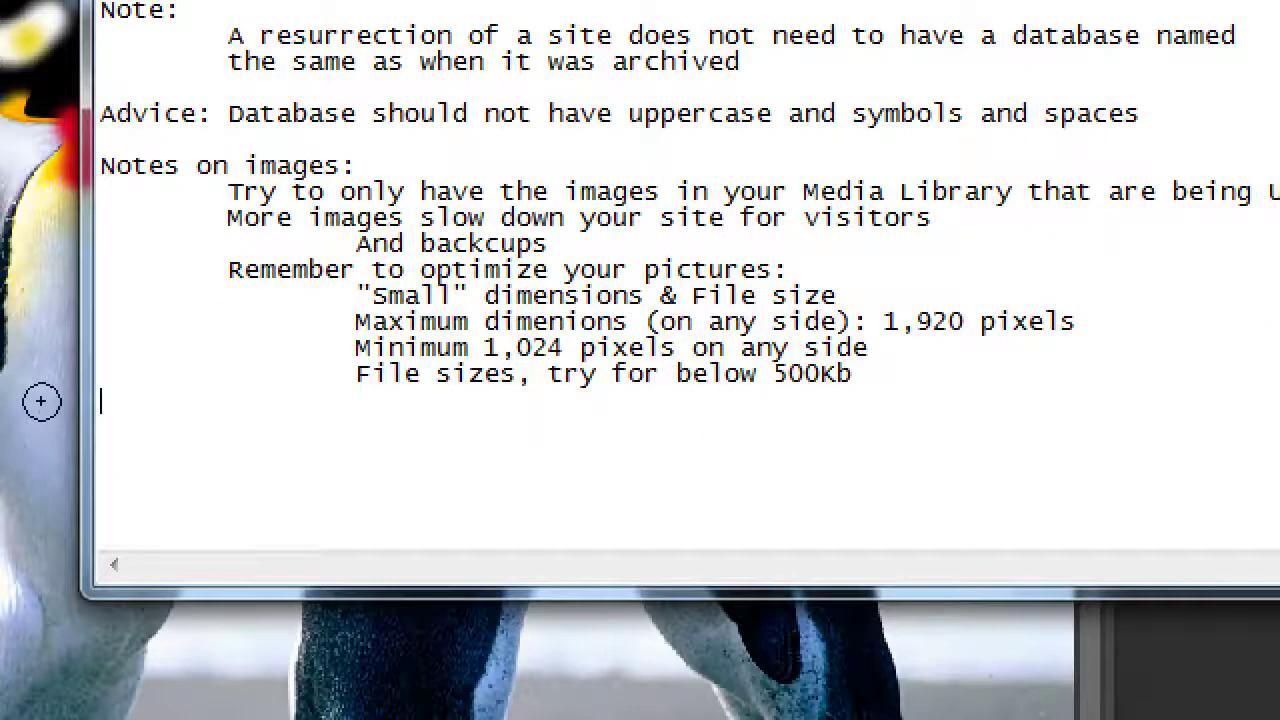
{"action": "type", "text": "JPG - "}
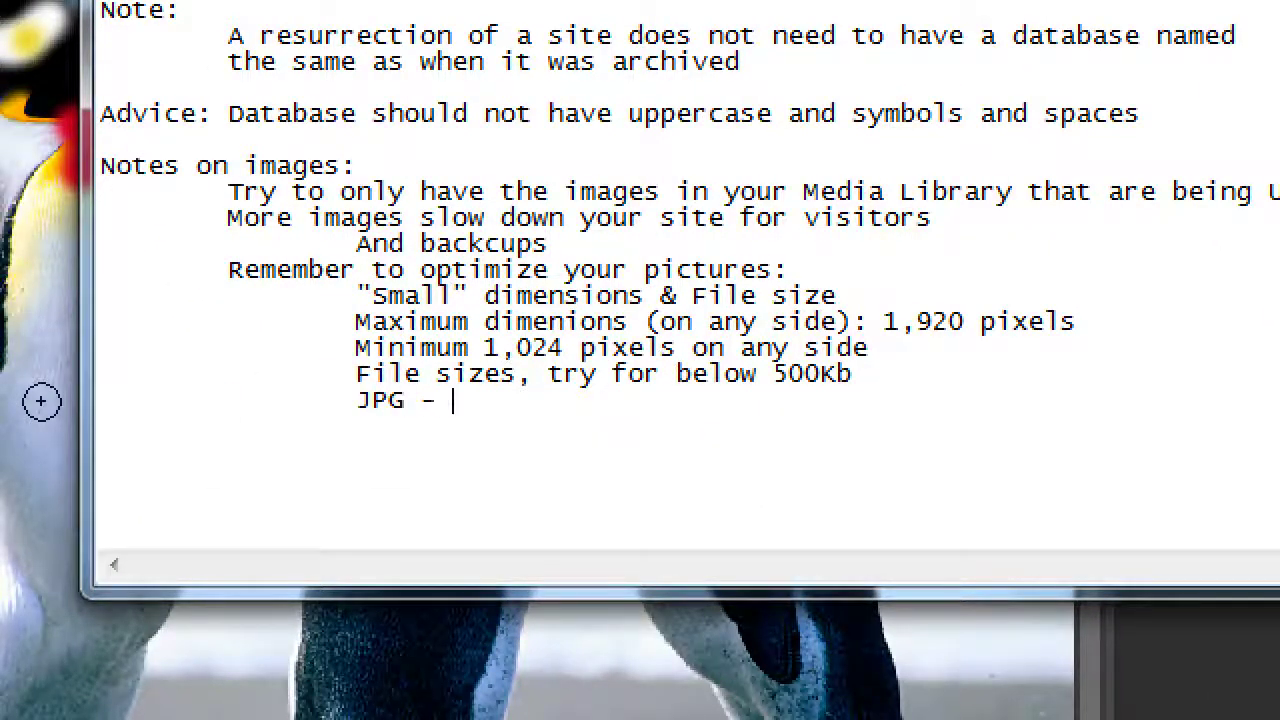
{"action": "type", "text": "Best for most photos"}
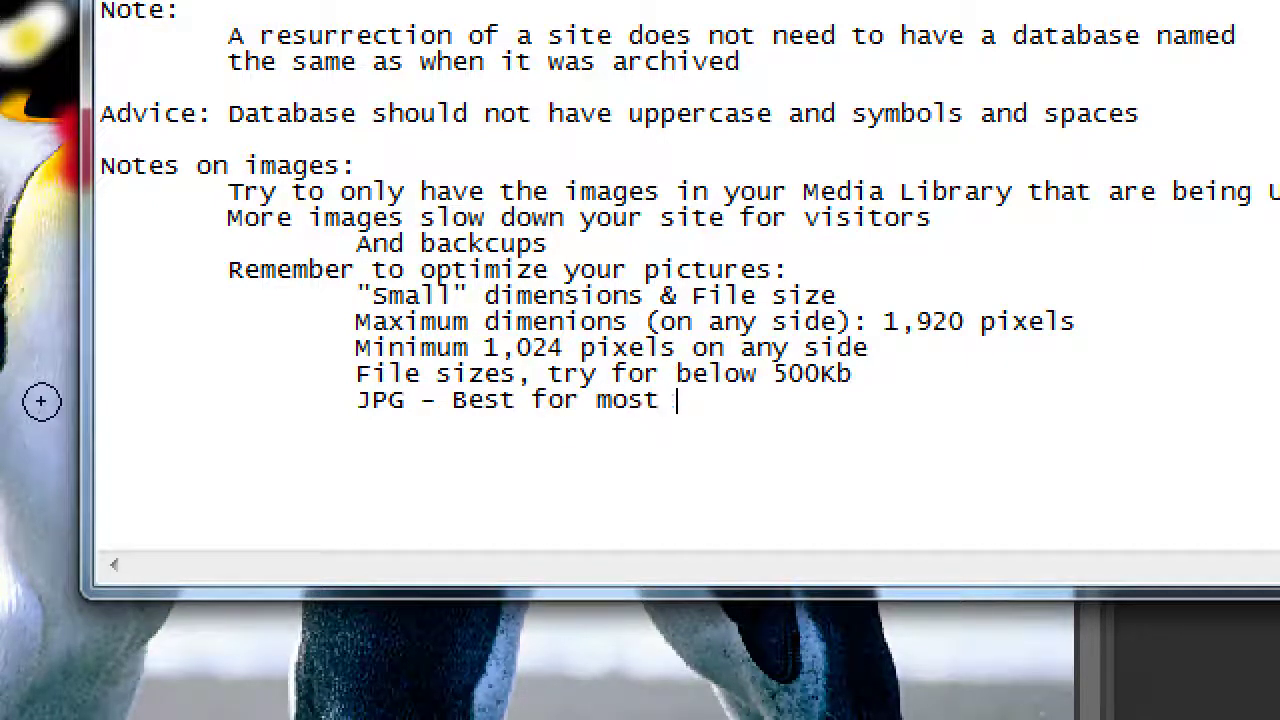
Step: Add the line "PNG - Best for flat graphics (logos) + transparency" below the JPG note, at the same indent
{"action": "key", "text": "Return"}
{"action": "key", "text": "Tab"}
{"action": "type", "text": "PNG"}
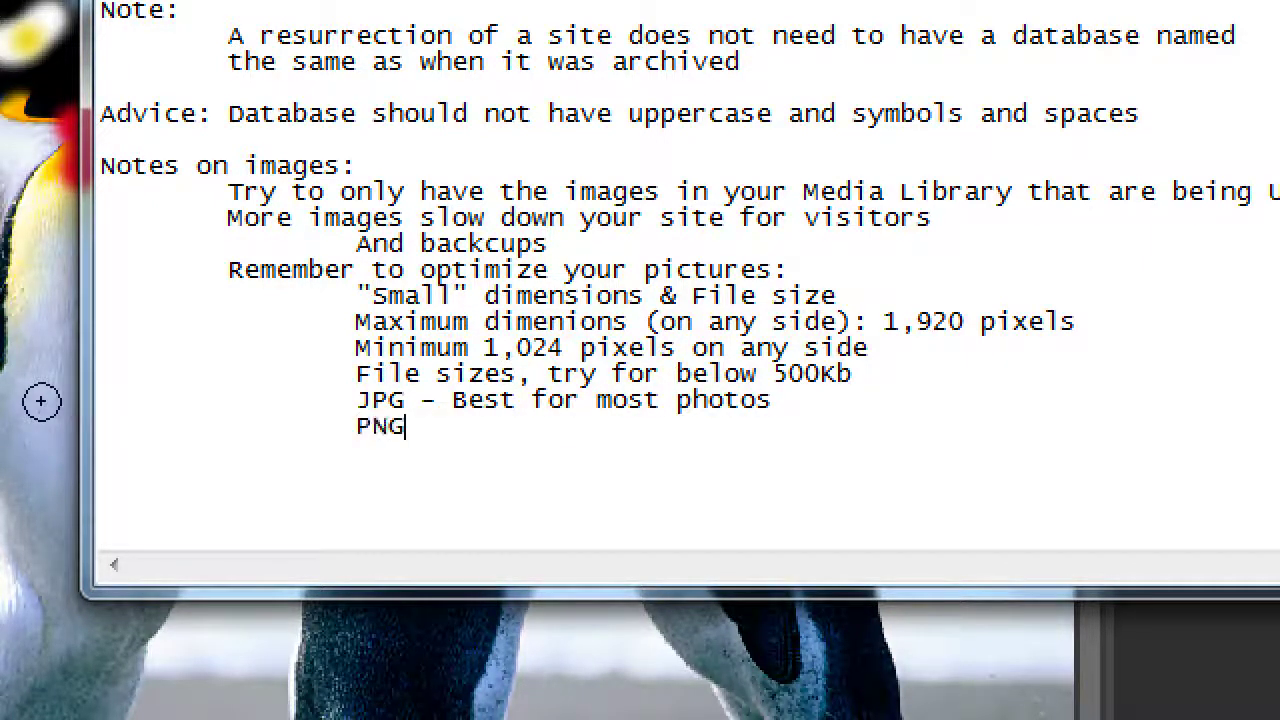
{"action": "type", "text": " - Best for fla"}
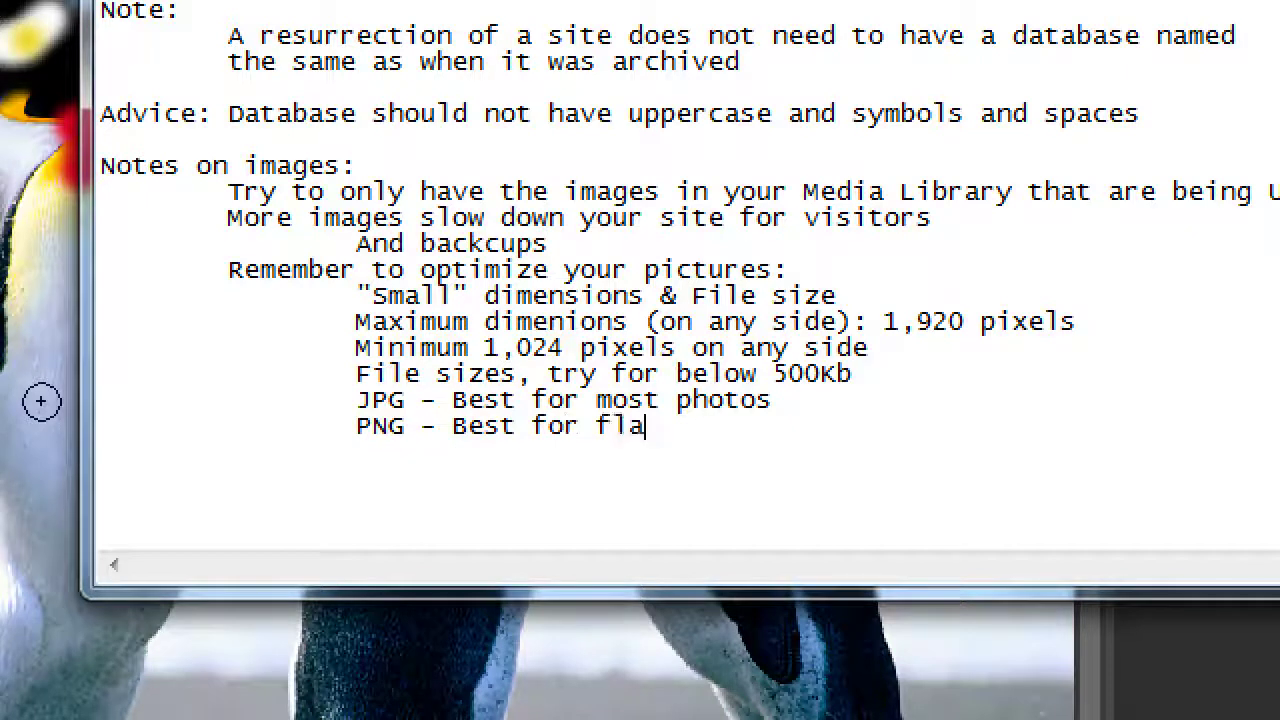
{"action": "type", "text": "t graphics (lo"}
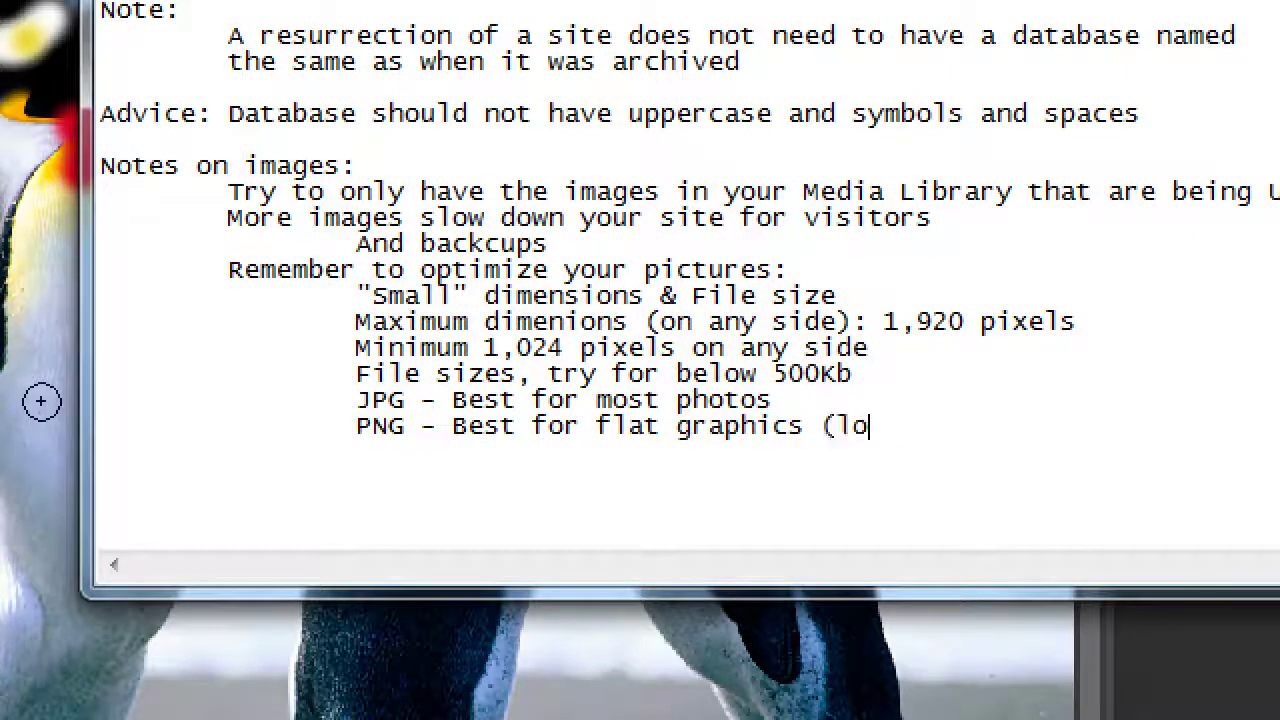
{"action": "type", "text": "gos) + trans"}
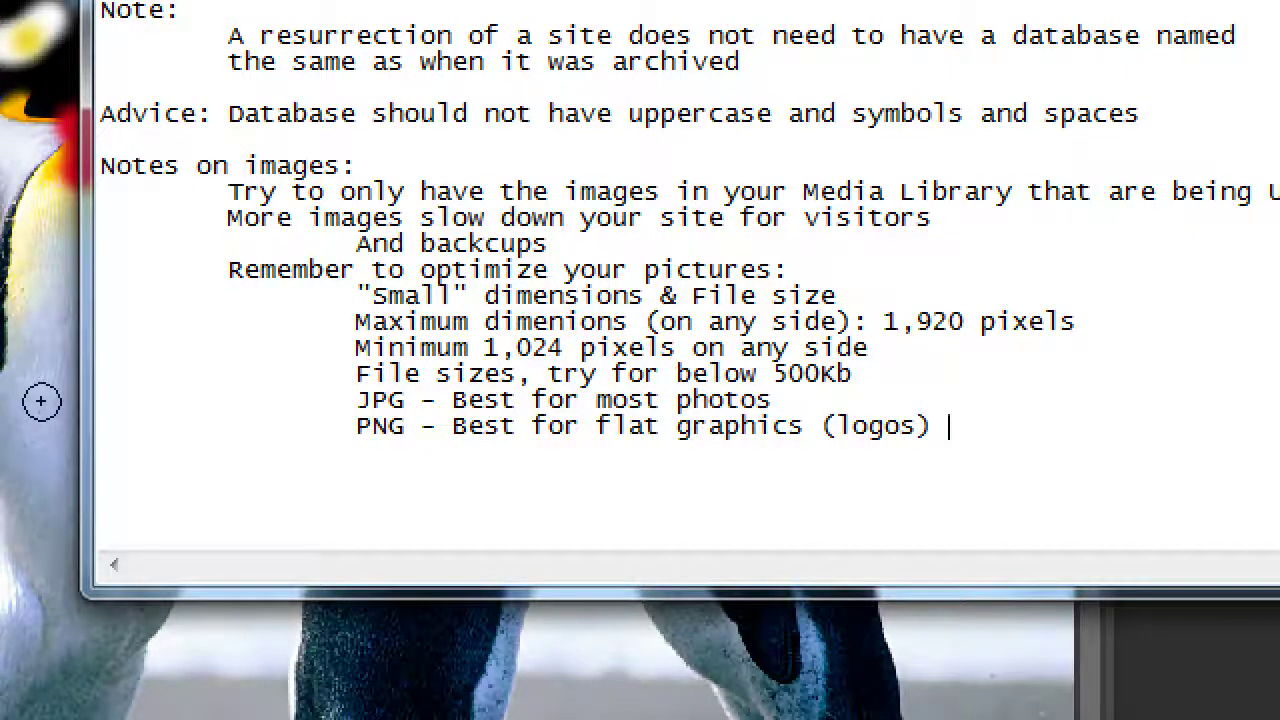
{"action": "type", "text": "parency"}
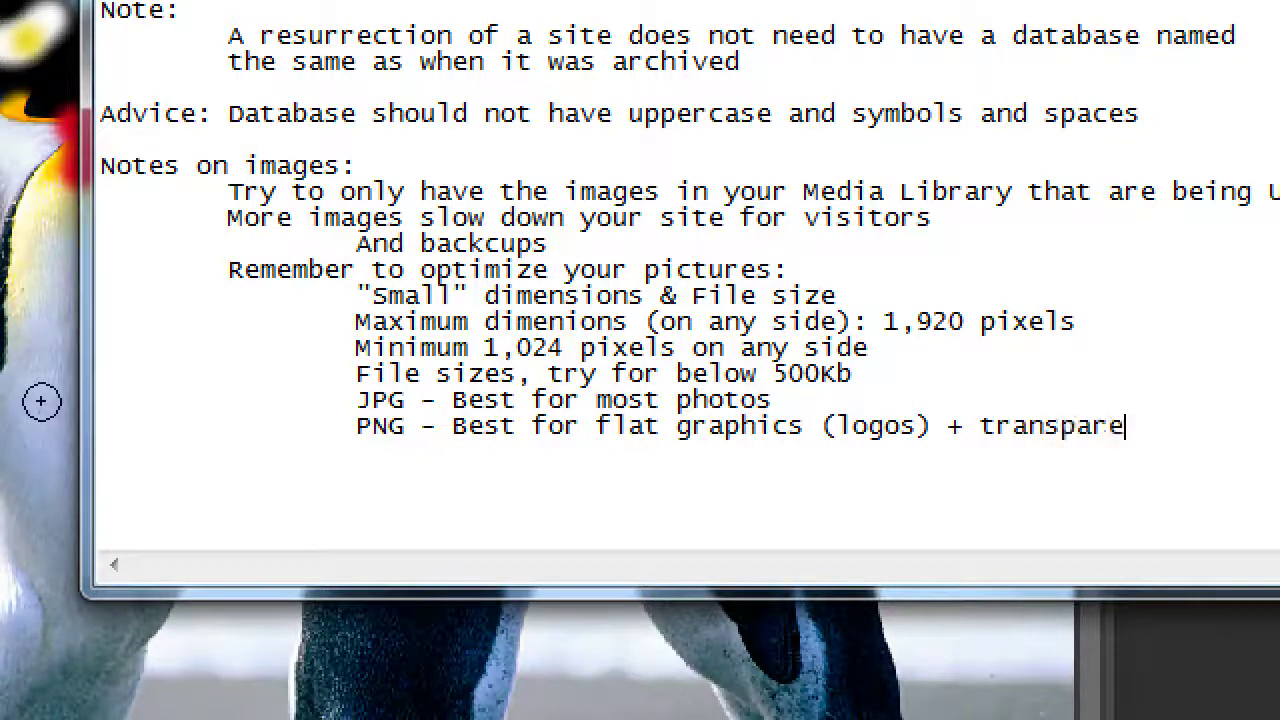
Step: Add the line "GIF - Funny animations" below the PNG note, and highlight the JPG line for review
{"action": "key", "text": "Tab"}
{"action": "type", "text": "GIF"}
{"action": "key", "text": "BackSpace"}
{"action": "key", "text": "BackSpace"}
{"action": "key", "text": "BackSpace"}
{"action": "key", "text": "Tab"}
{"action": "type", "text": "GIF - Funn"}
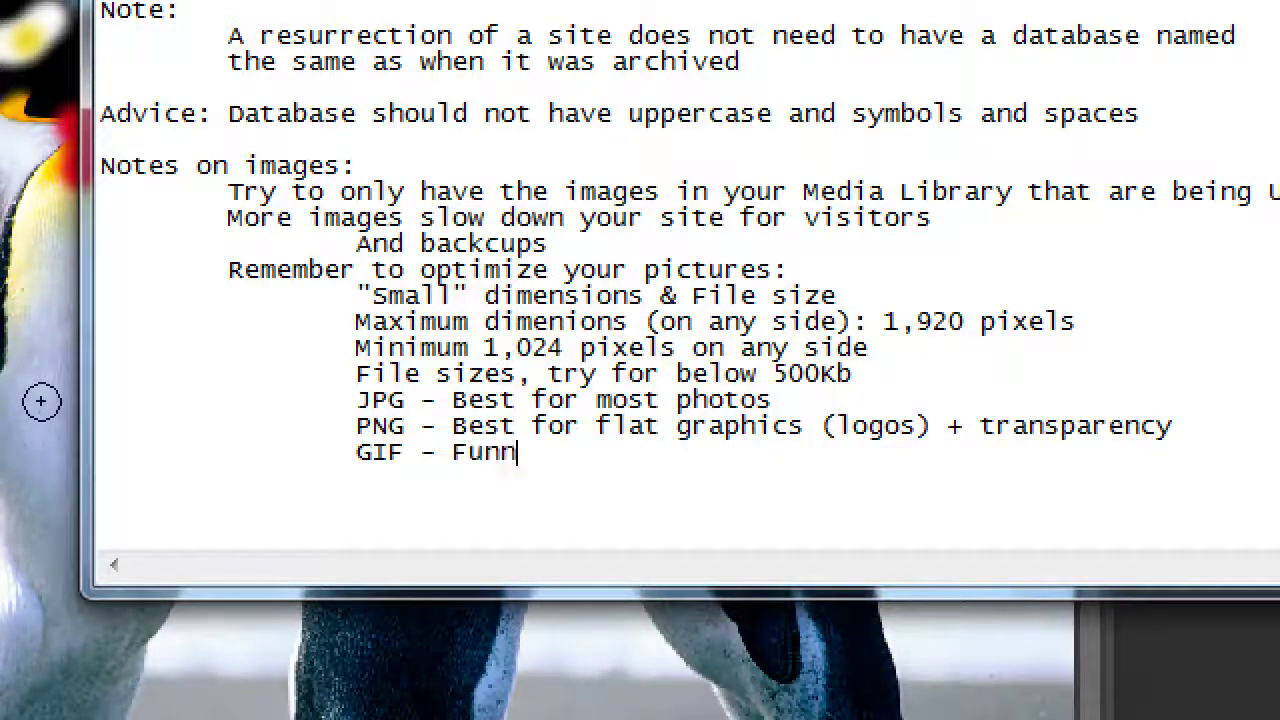
{"action": "type", "text": "y animations"}
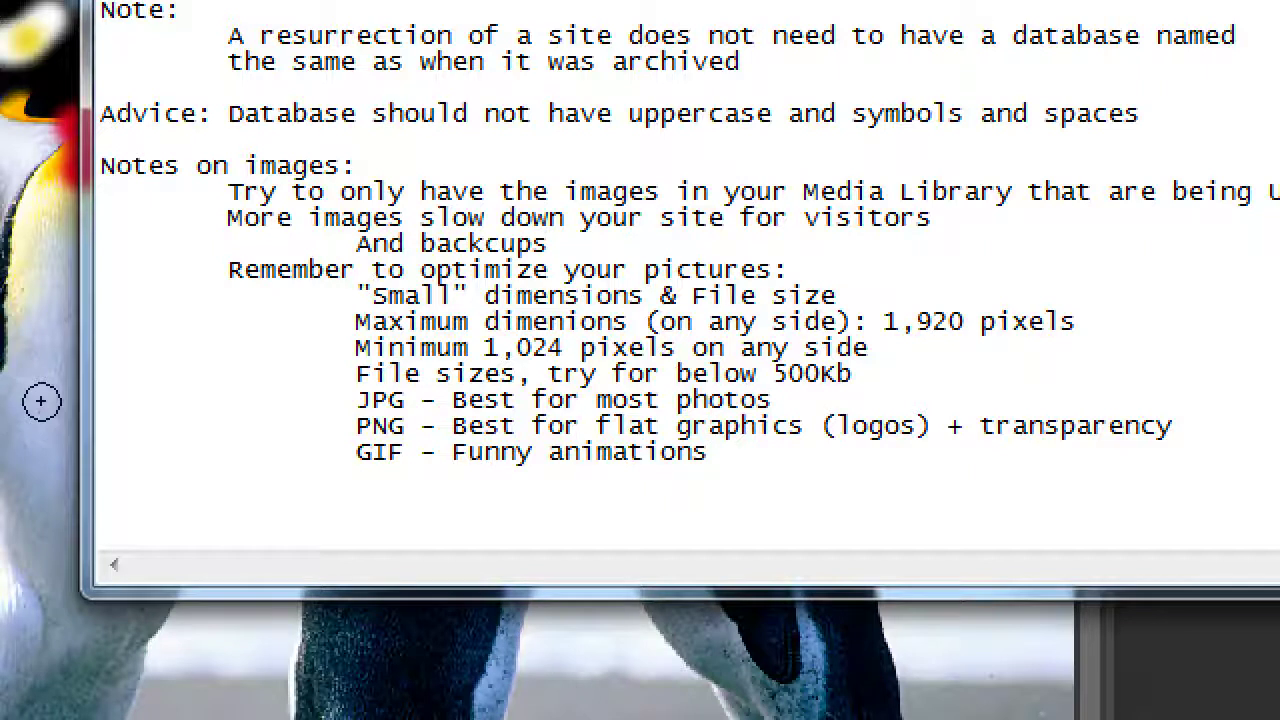
{"action": "key", "text": "shift+Home"}
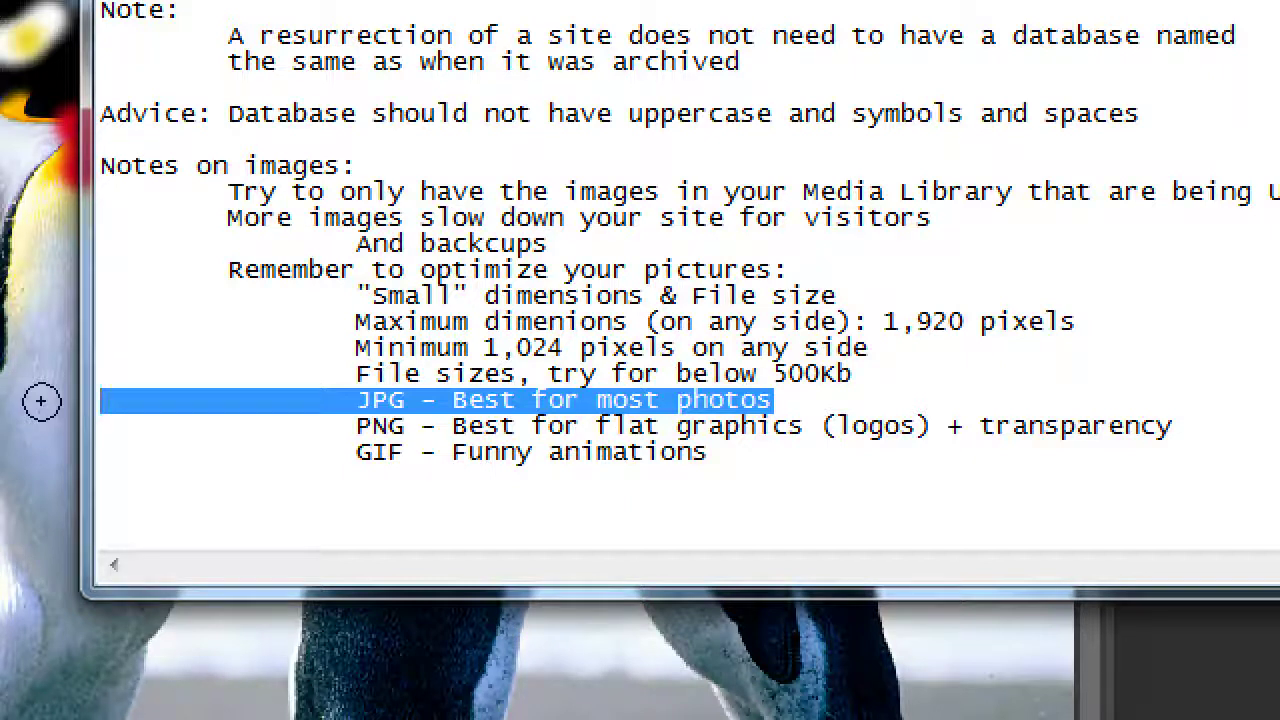
{"action": "key", "text": "Up"}
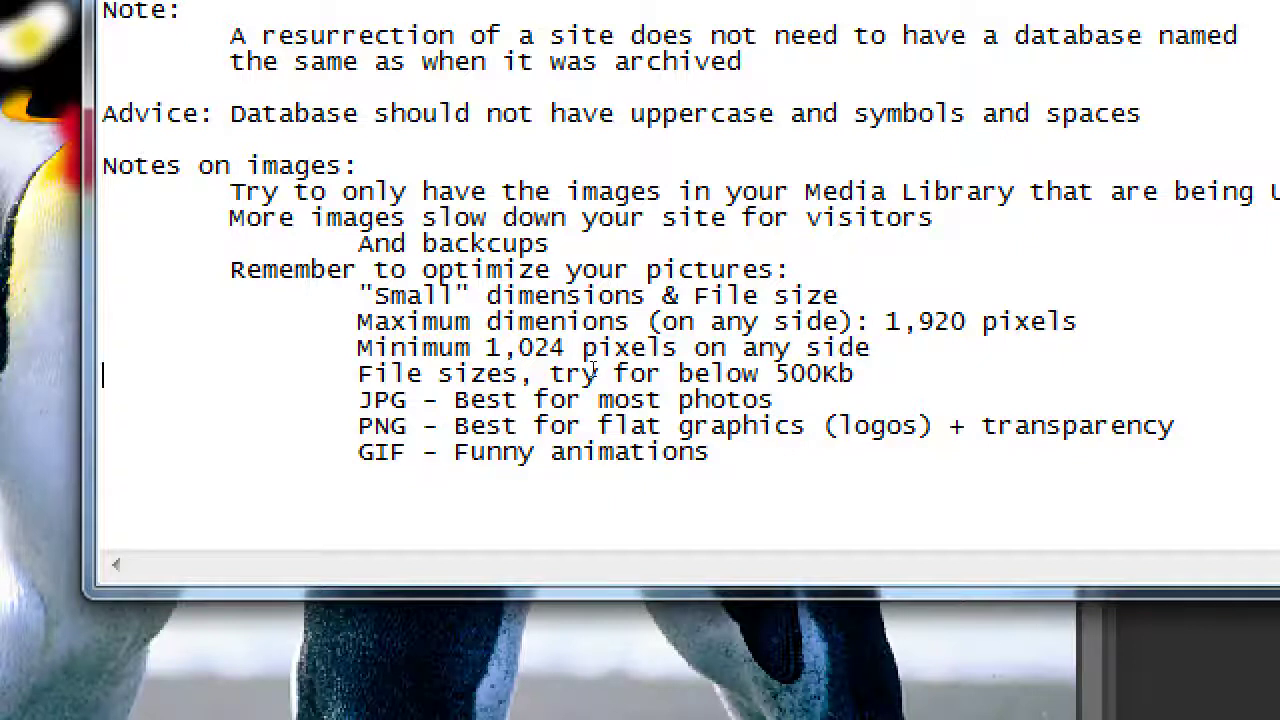
Step: Return to the edited penguin picture in Pixlr Editor and set it up for saving as "Pengies" in JPEG format
{"action": "key", "text": "super+minus"}
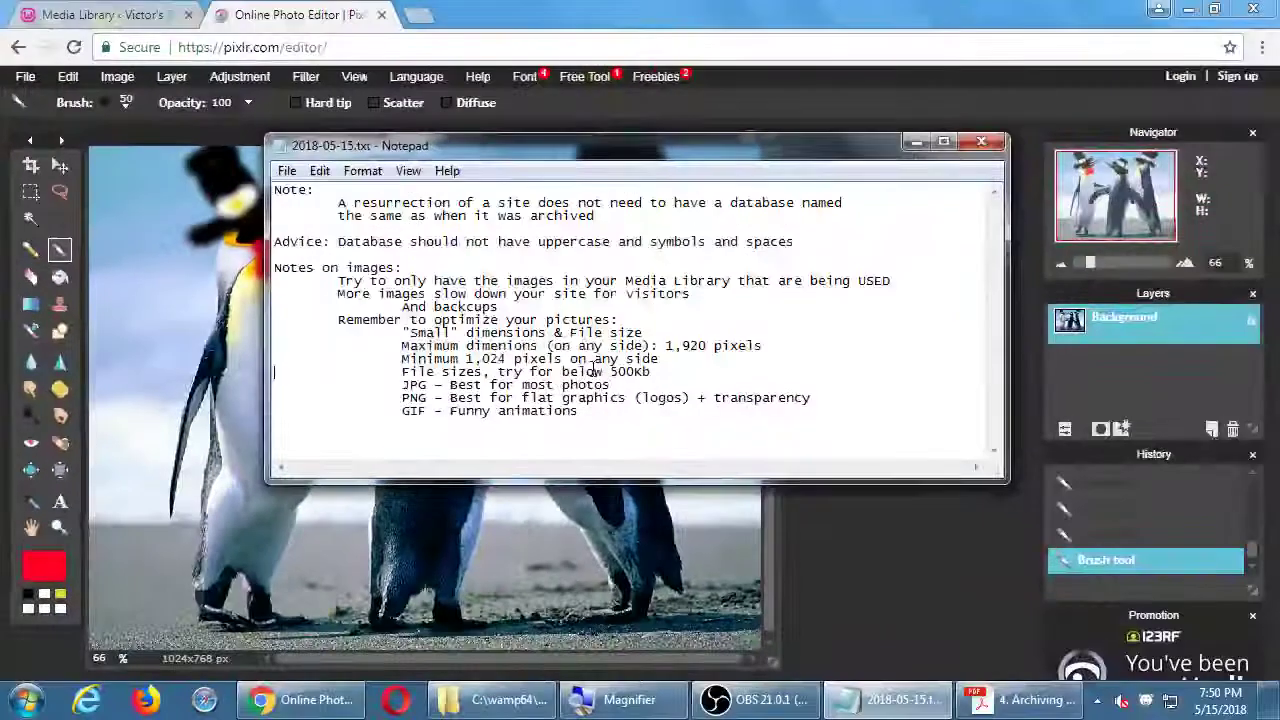
{"action": "left_click", "coordinate": [897, 8]}
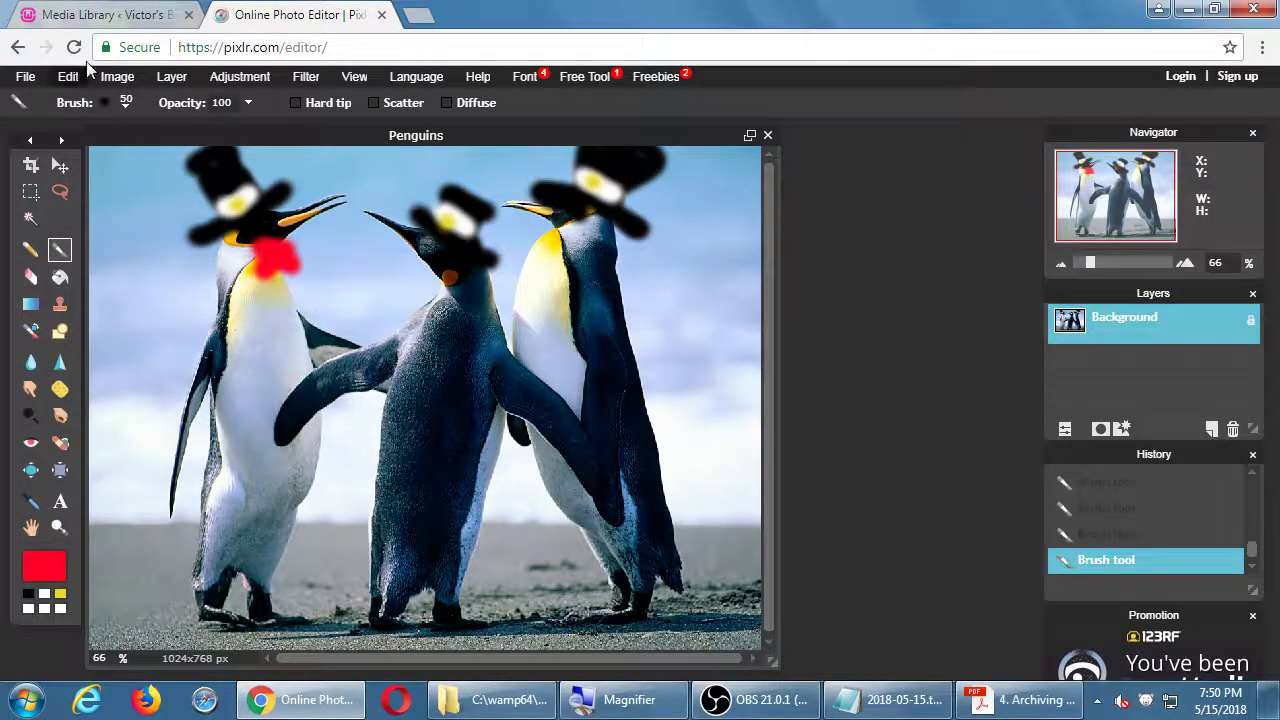
{"action": "left_click", "coordinate": [24, 77]}
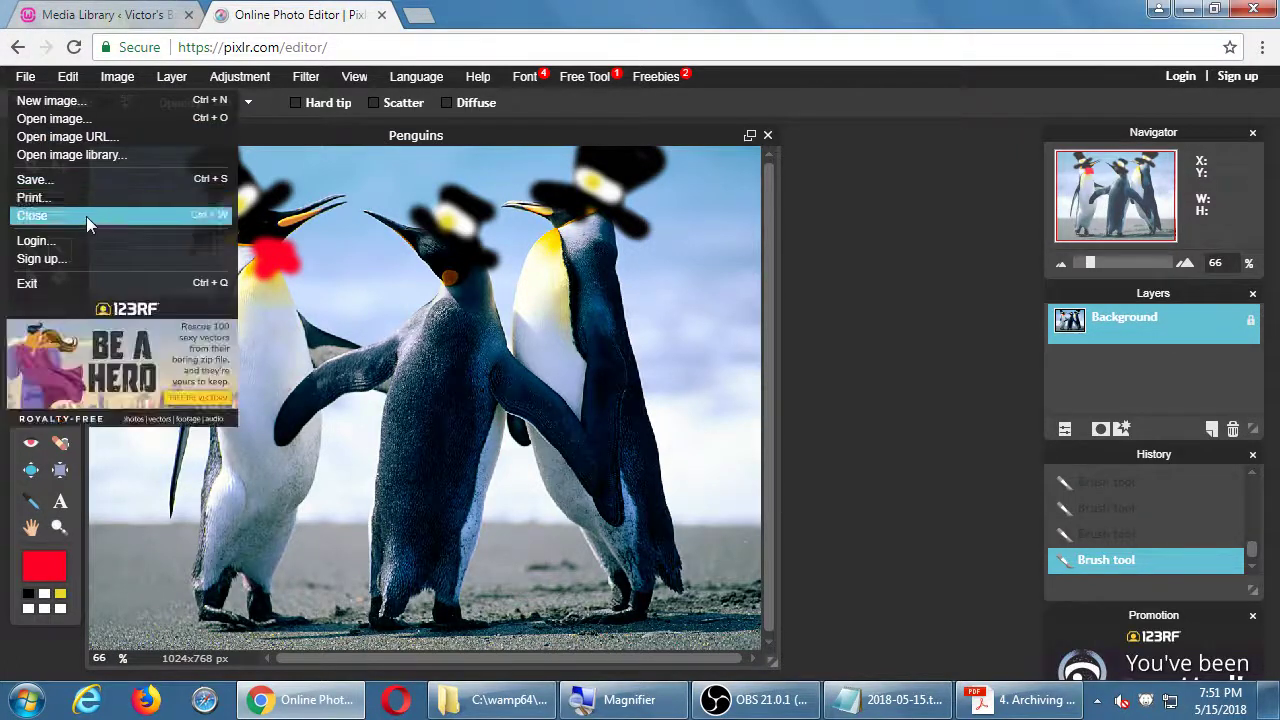
{"action": "left_click", "coordinate": [74, 182]}
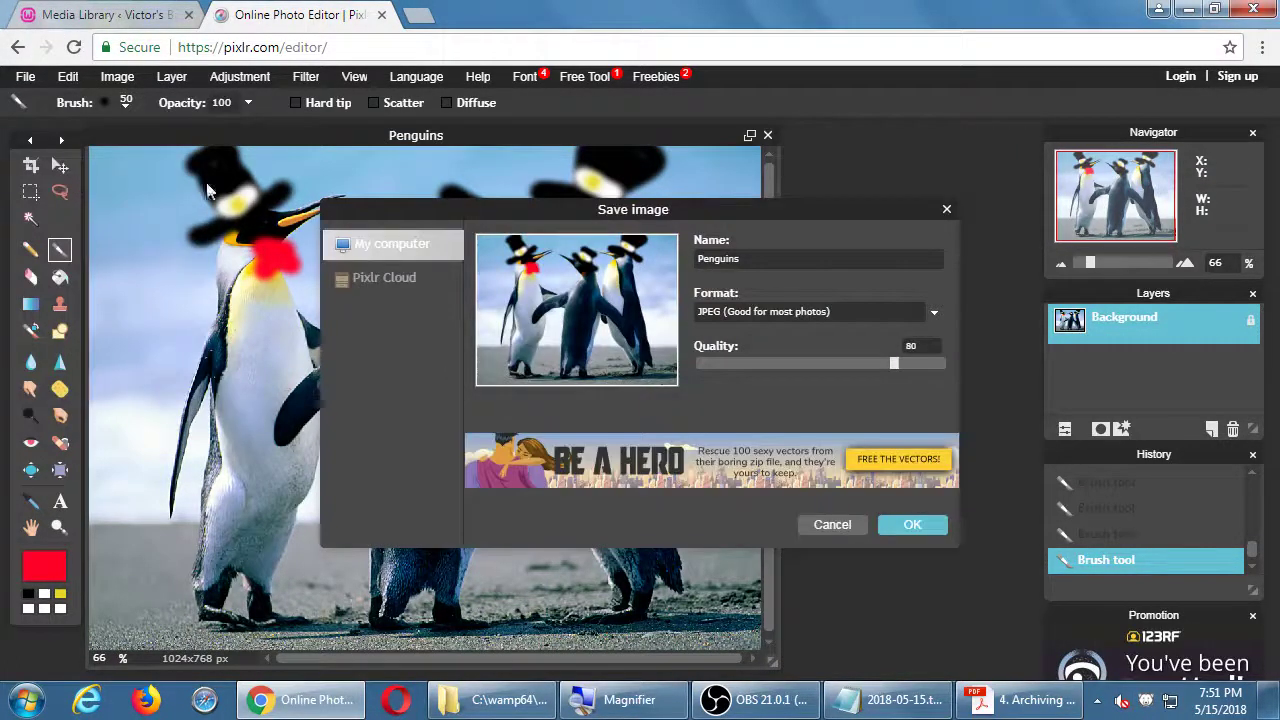
{"action": "left_click", "coordinate": [759, 256]}
{"action": "key", "text": "ctrl+a"}
{"action": "type", "text": "e"}
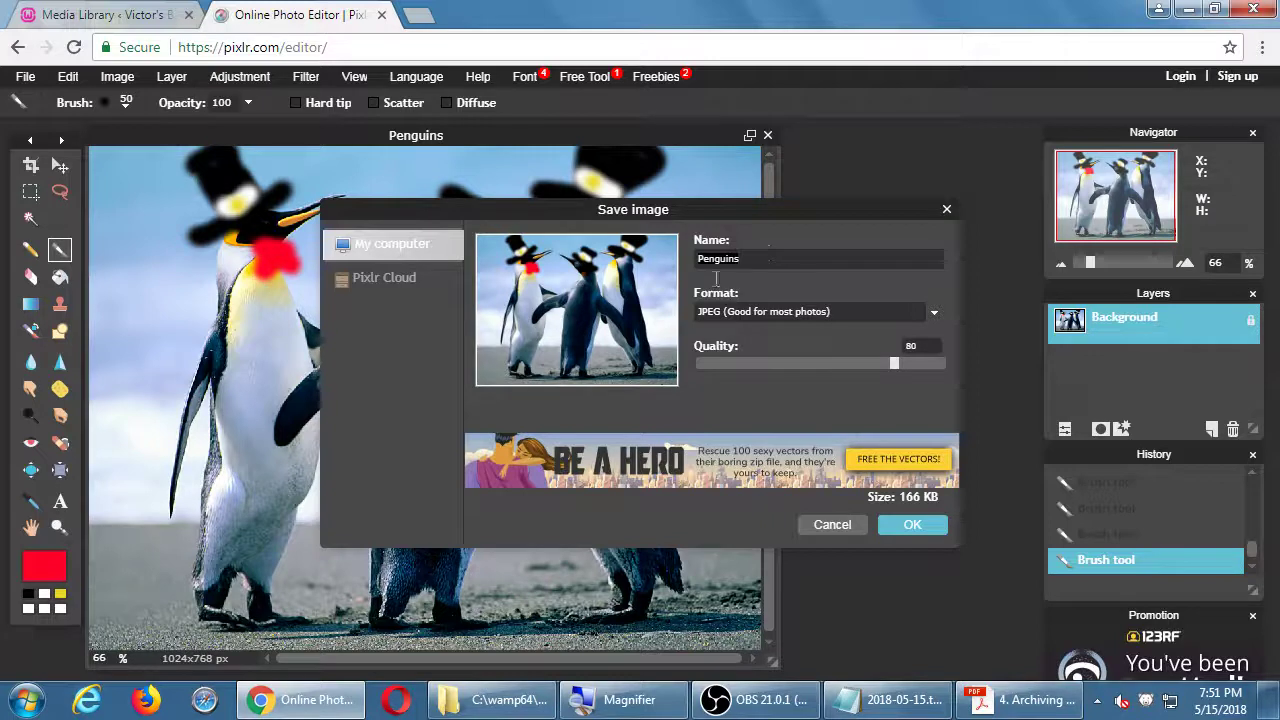
{"action": "key", "text": "BackSpace"}
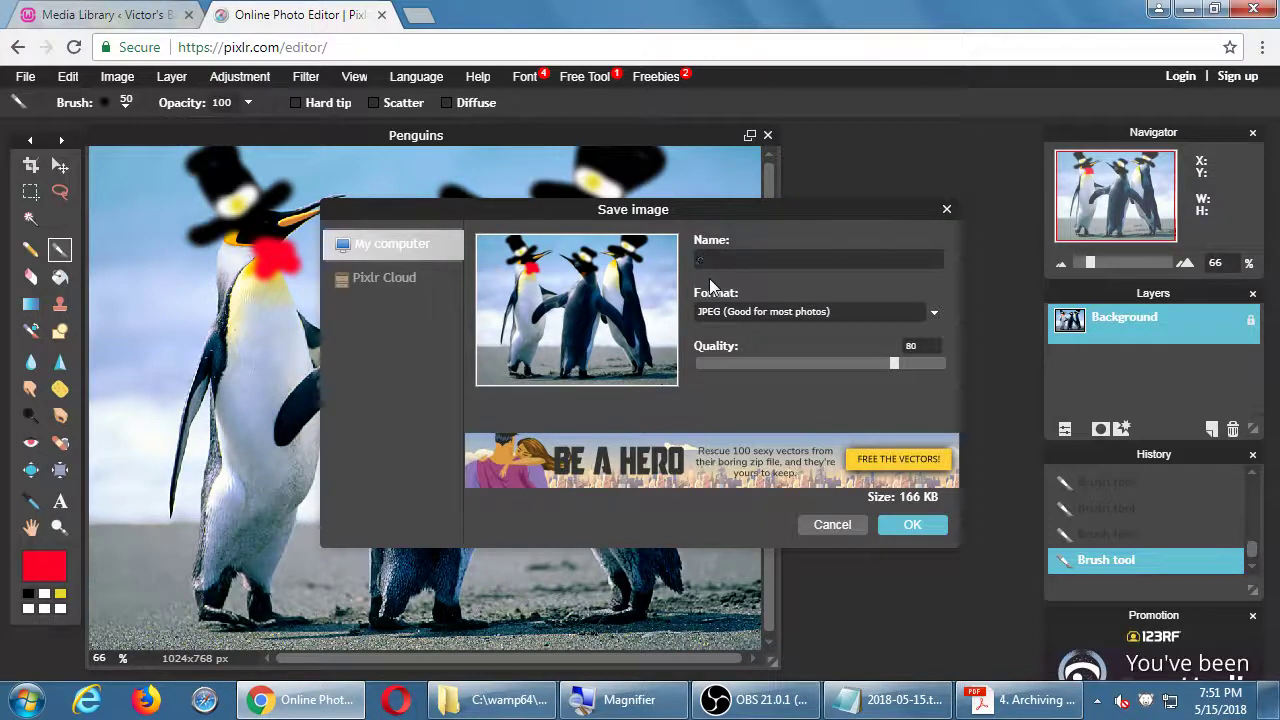
{"action": "type", "text": "Pengies"}
{"action": "left_click", "coordinate": [850, 311]}
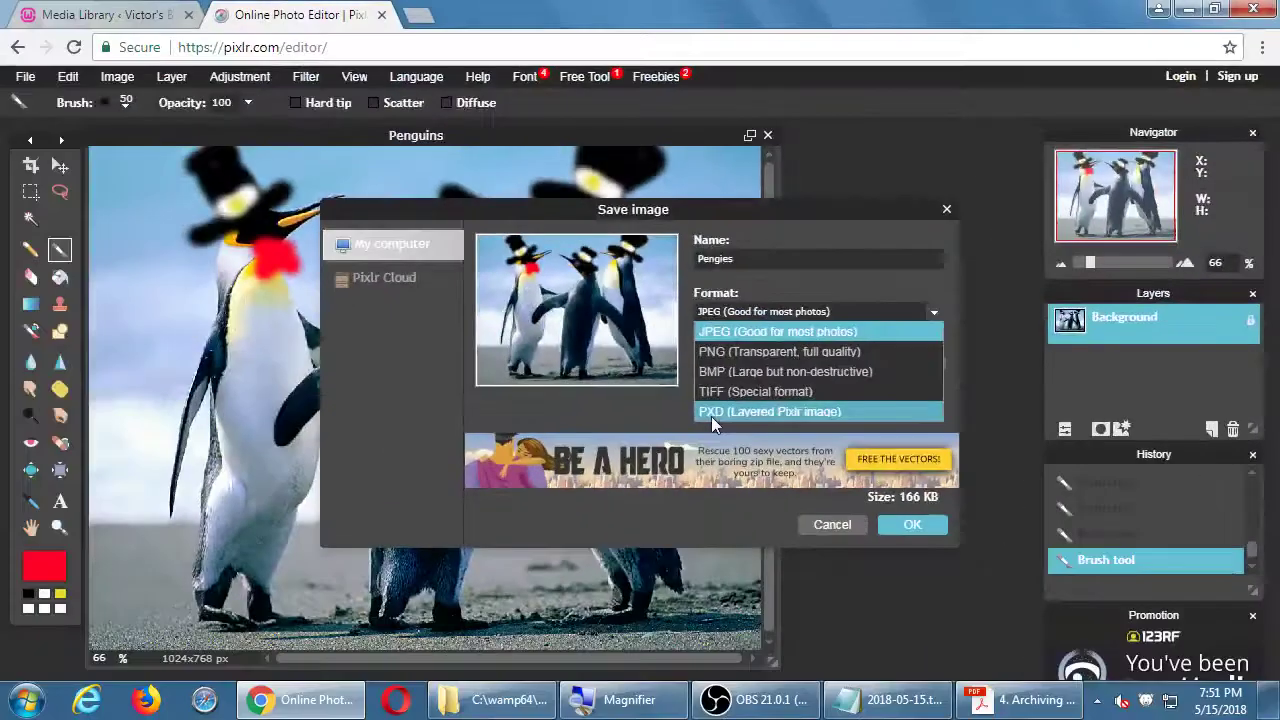
{"action": "left_click", "coordinate": [807, 331]}
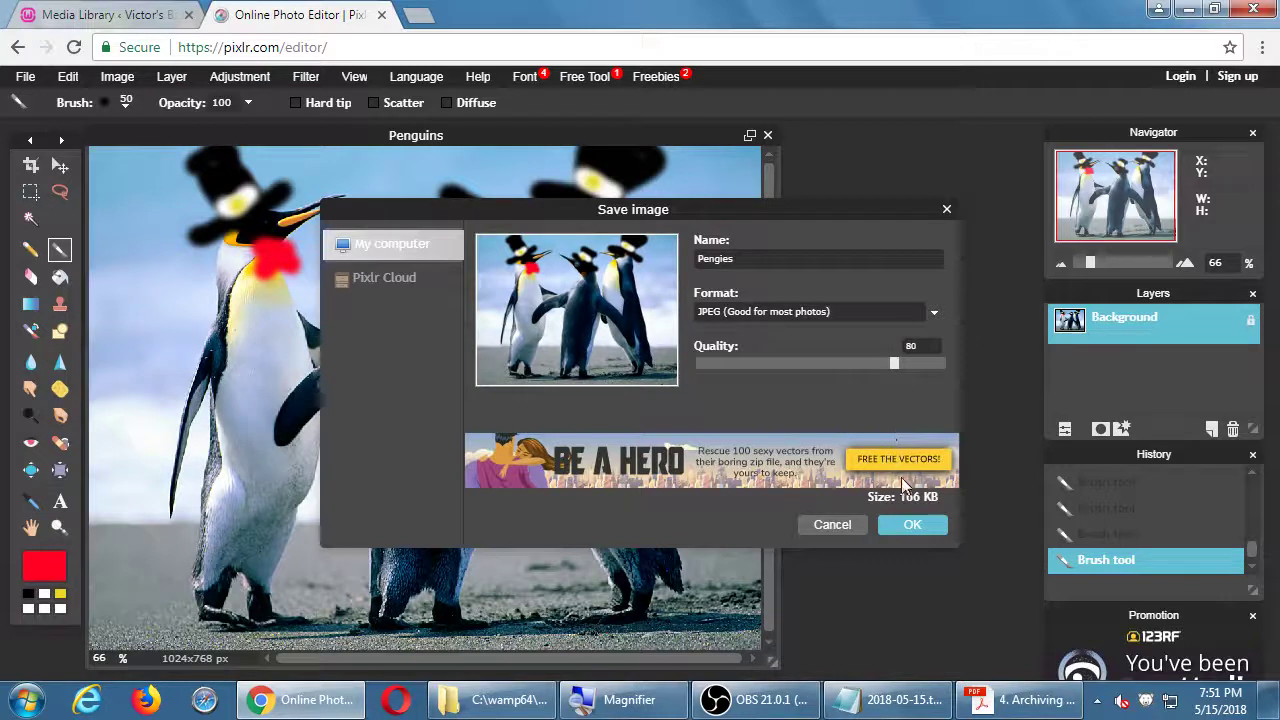
Step: Save the picture to the computer's Desktop as Pengies.jpg
{"action": "left_click", "coordinate": [914, 524]}
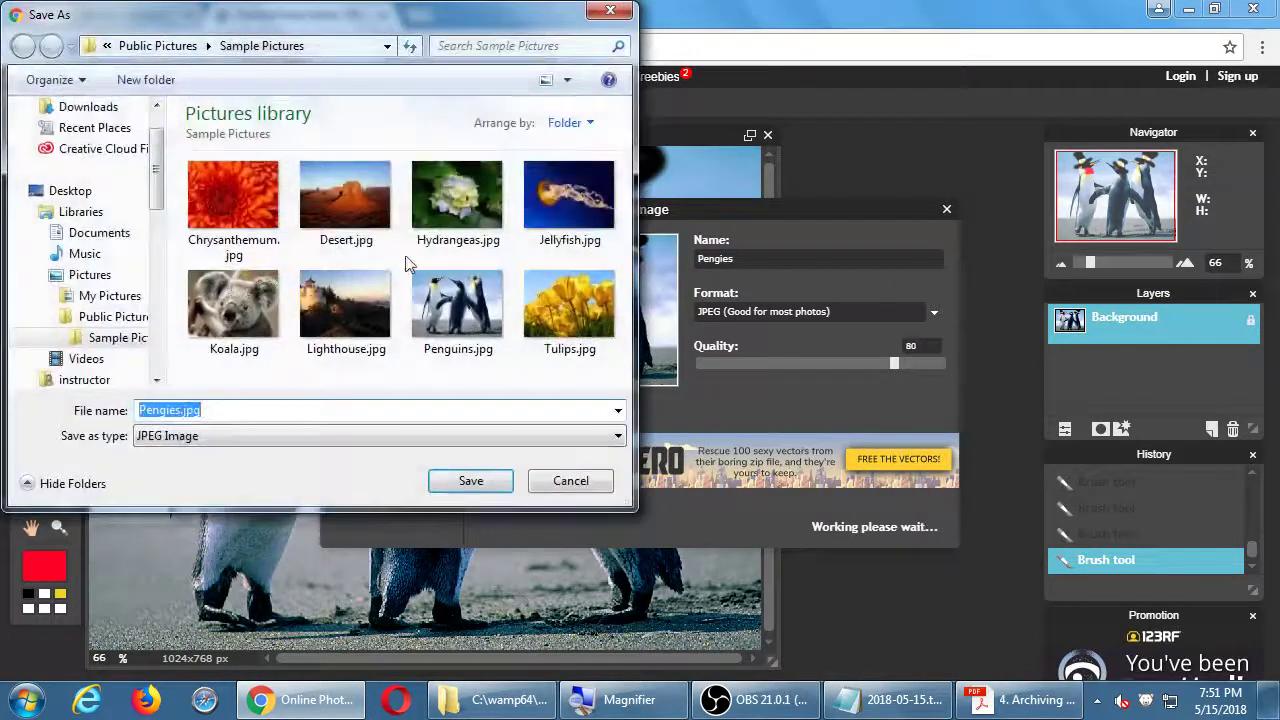
{"action": "scroll", "coordinate": [100, 140], "scroll_direction": "up", "scroll_amount": 1}
{"action": "left_click", "coordinate": [90, 137]}
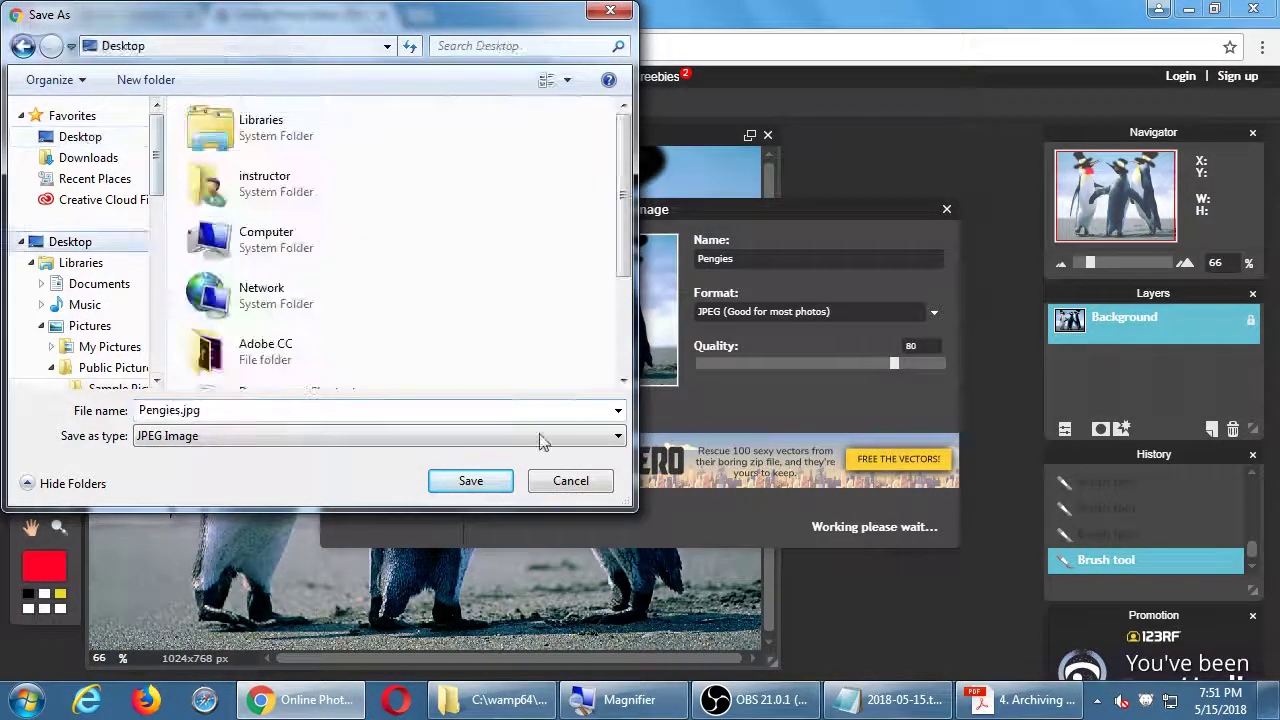
{"action": "left_click", "coordinate": [505, 485]}
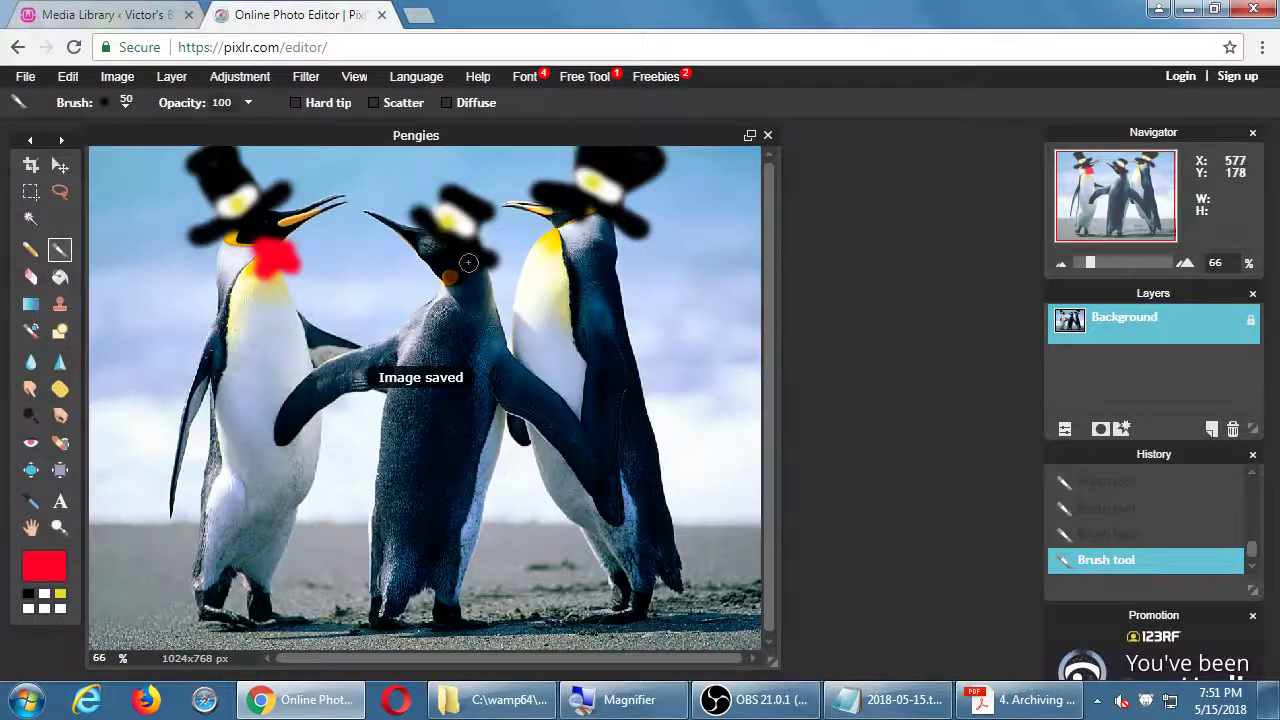
Step: Exit the Pixlr photo editor and return to the Pixlr home page
{"action": "left_click", "coordinate": [22, 77]}
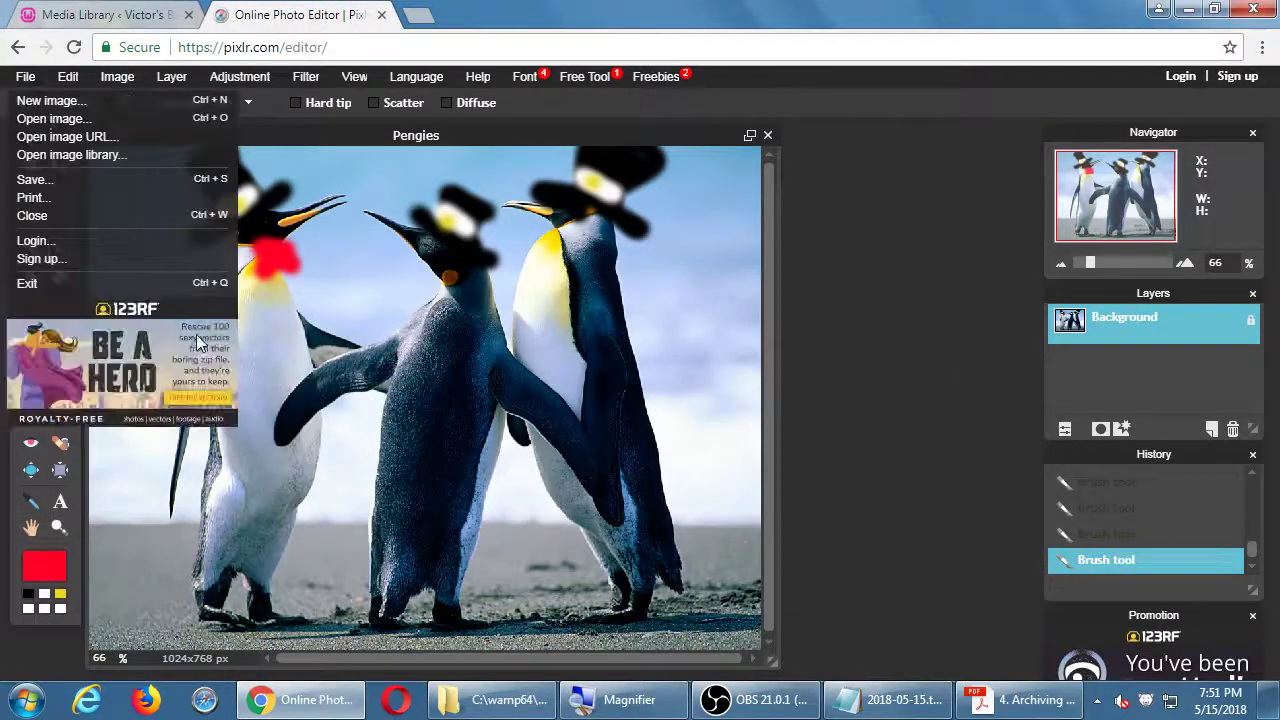
{"action": "left_click", "coordinate": [150, 285]}
{"action": "left_click", "coordinate": [736, 160]}
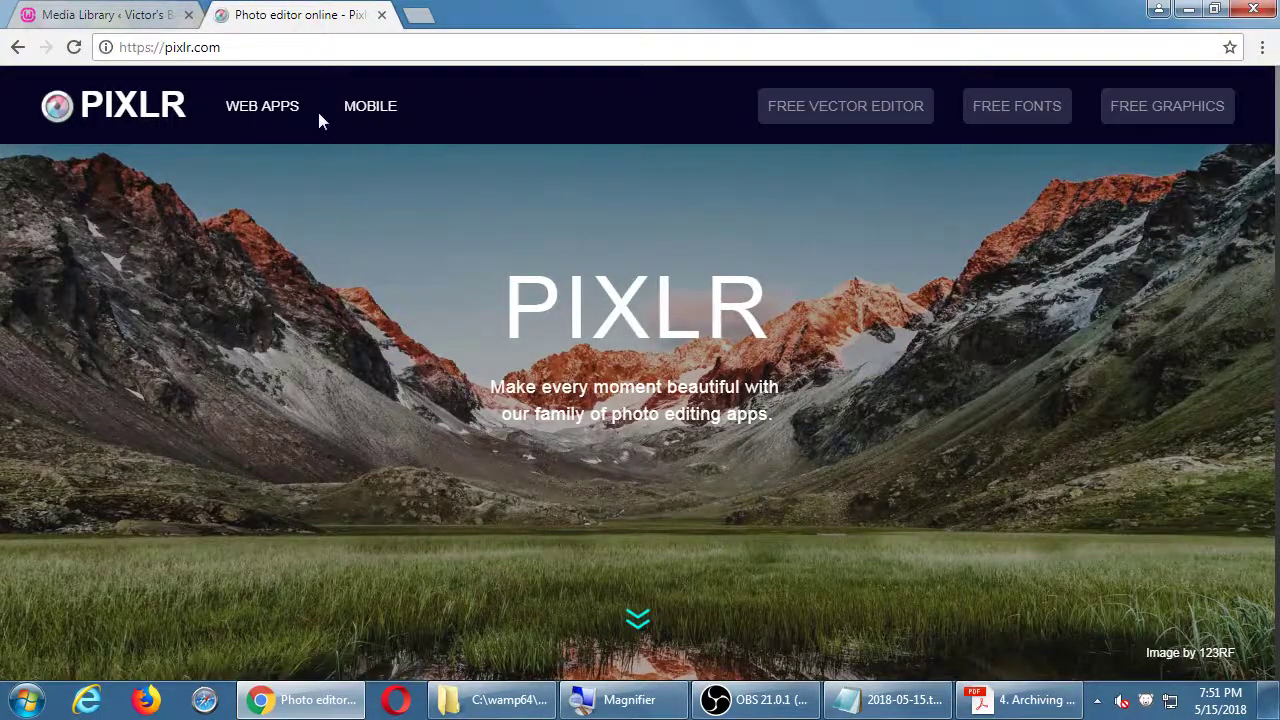
Step: Look through the apps offered on Pixlr's Web Apps page, down to the footer and back up
{"action": "left_click", "coordinate": [265, 108]}
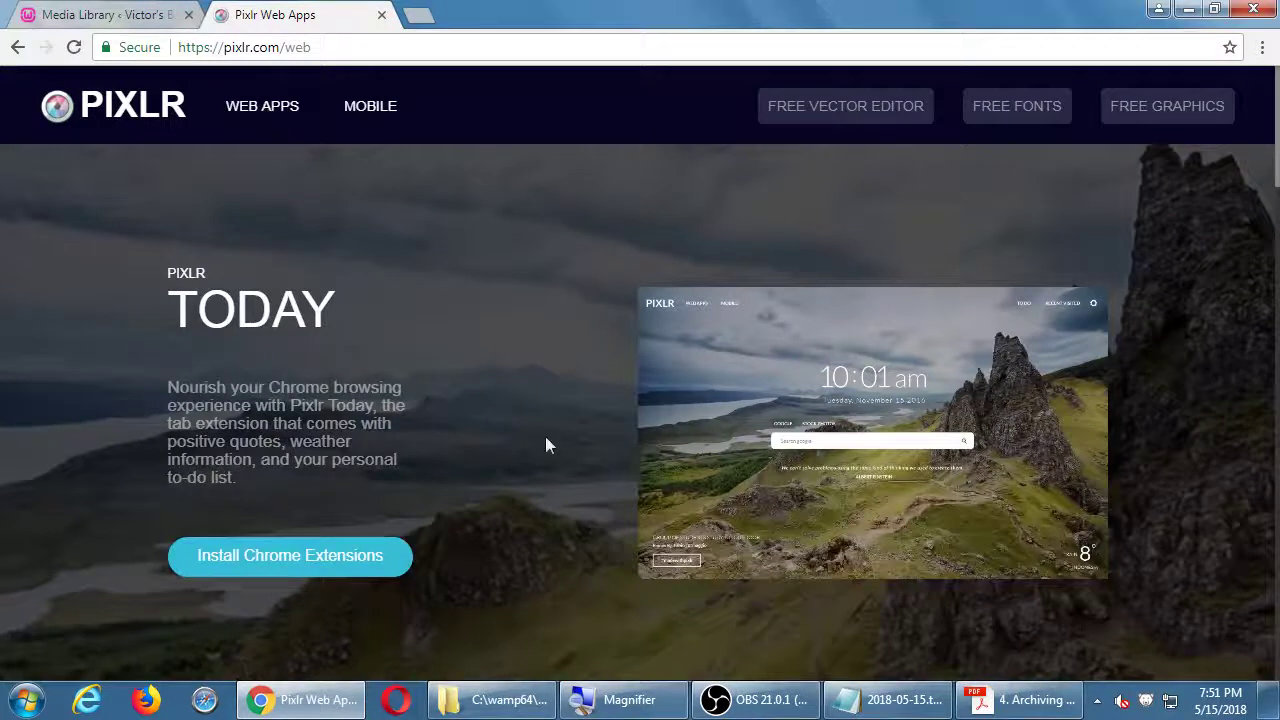
{"action": "scroll", "coordinate": [581, 452], "scroll_direction": "down", "scroll_amount": 5}
{"action": "scroll", "coordinate": [581, 452], "scroll_direction": "down", "scroll_amount": 10}
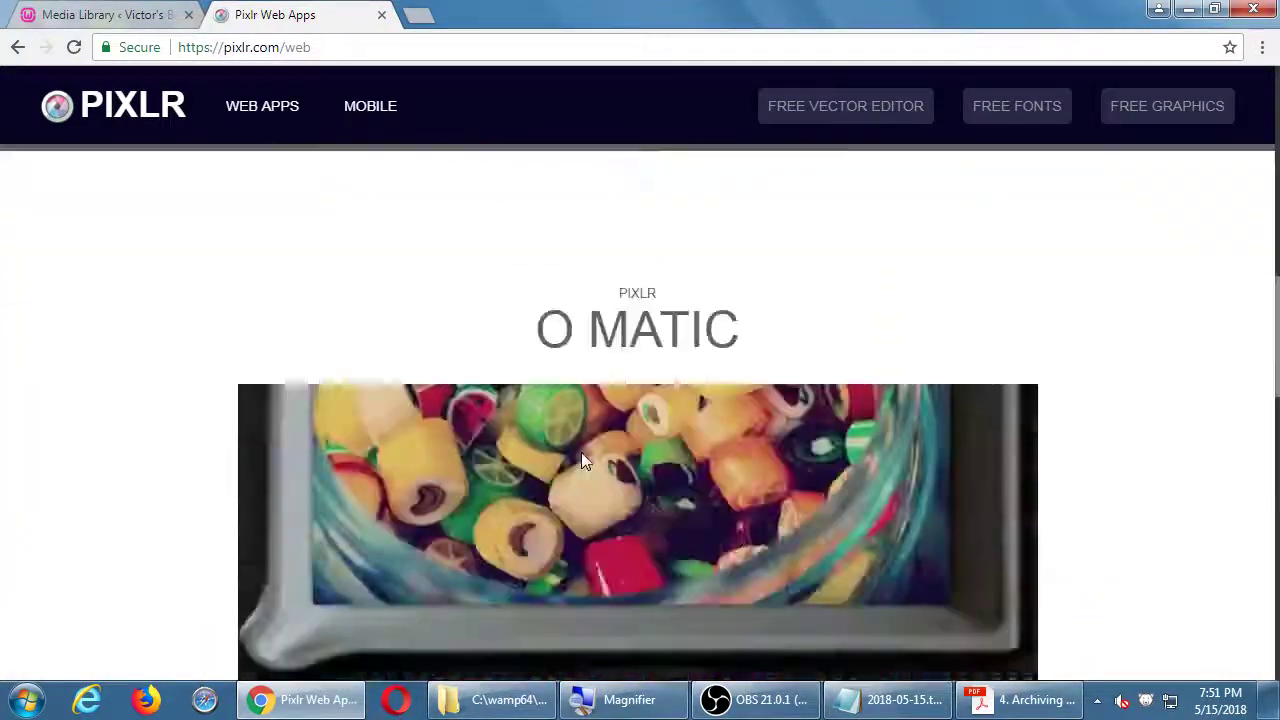
{"action": "scroll", "coordinate": [581, 452], "scroll_direction": "down", "scroll_amount": 5}
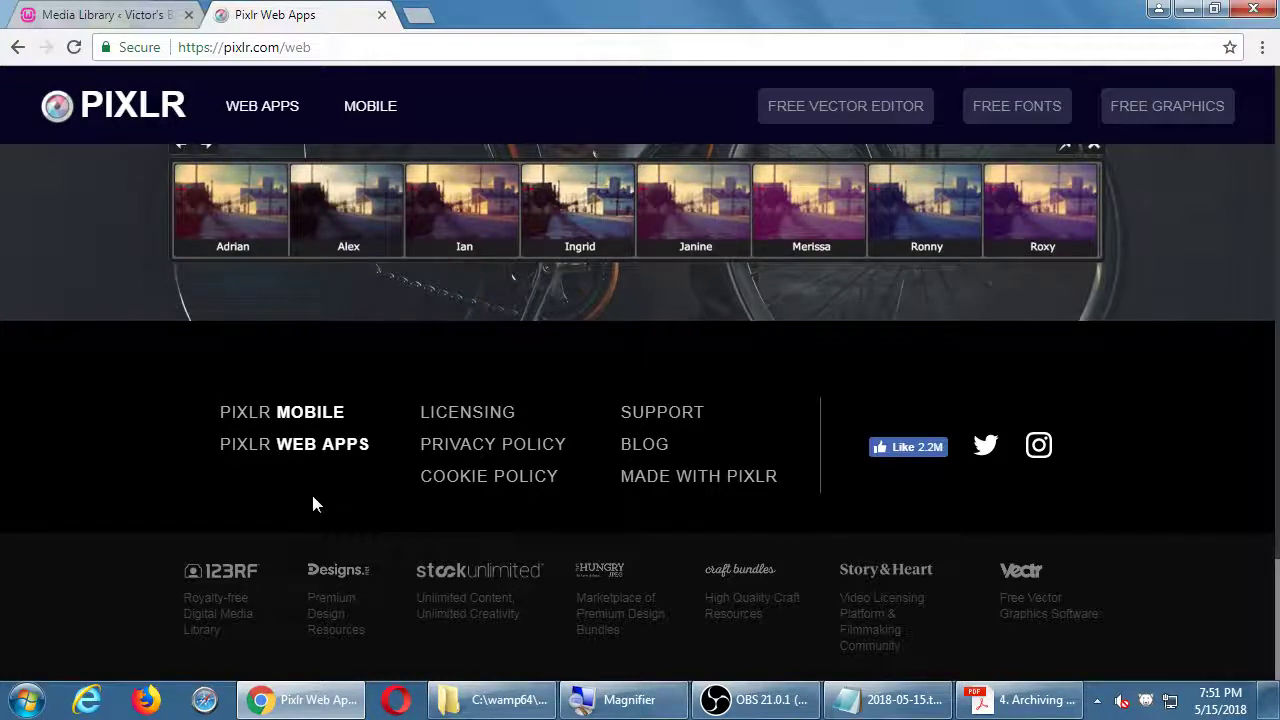
{"action": "scroll", "coordinate": [312, 503], "scroll_direction": "up", "scroll_amount": 15}
{"action": "scroll", "coordinate": [312, 503], "scroll_direction": "up", "scroll_amount": 2}
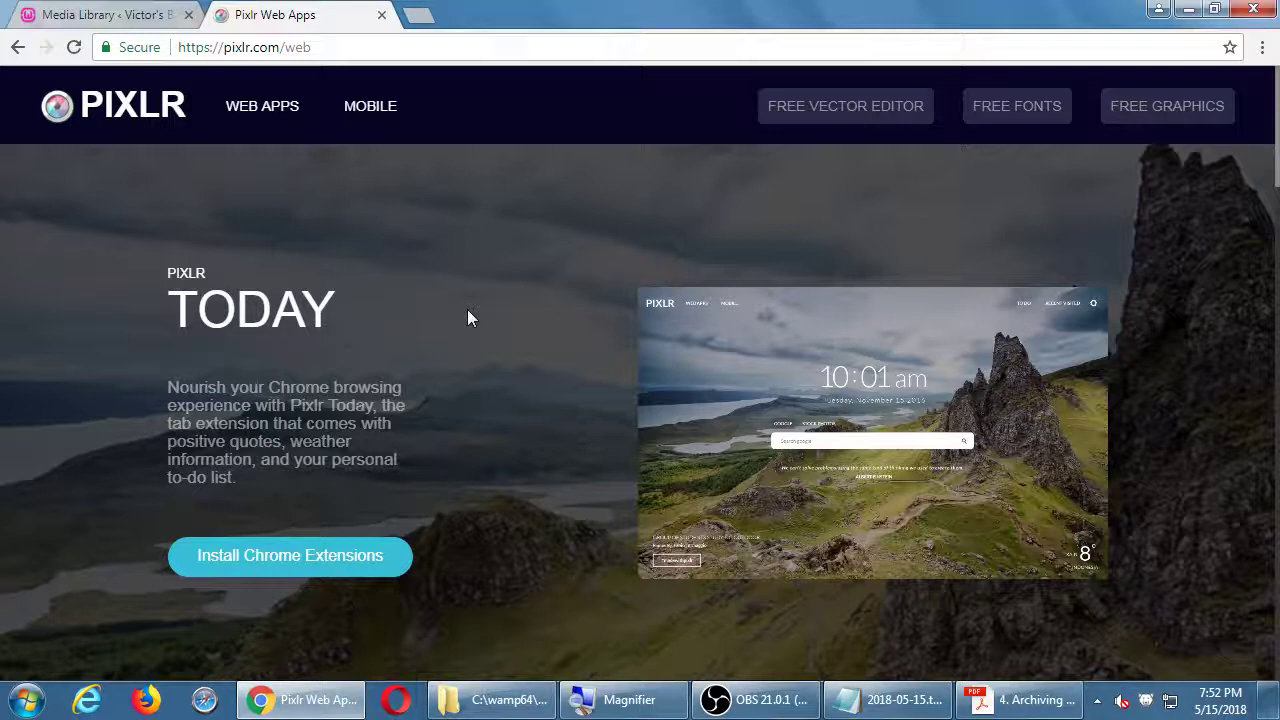
Step: Search the computer's installed programs for "pho" to view the Adobe Photoshop versions, and close the search
{"action": "key", "text": "super"}
{"action": "type", "text": "pho"}
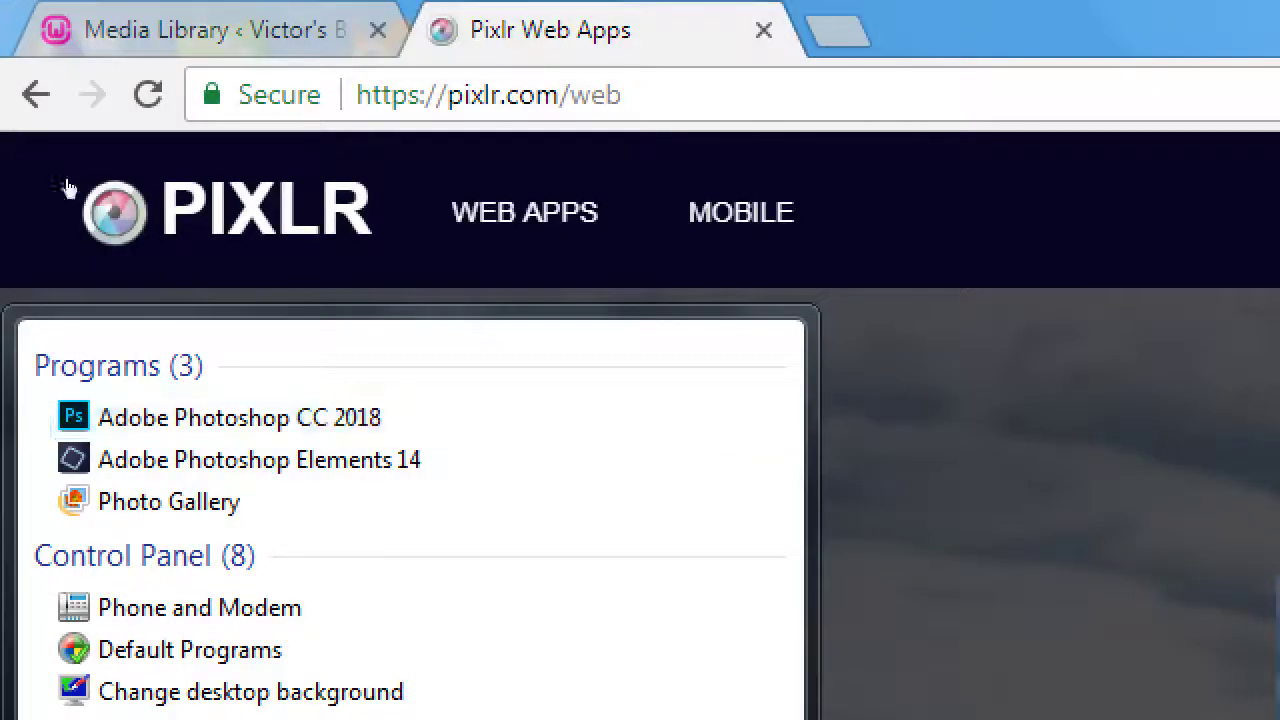
{"action": "key", "text": "Down"}
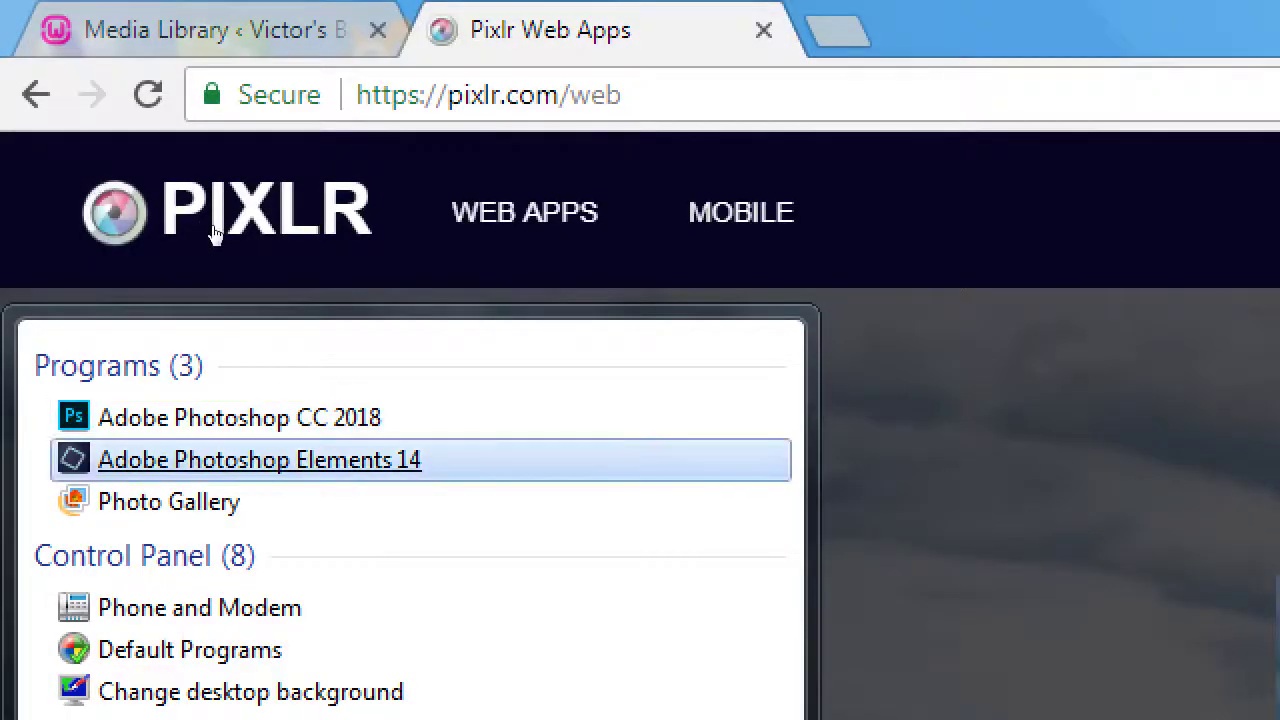
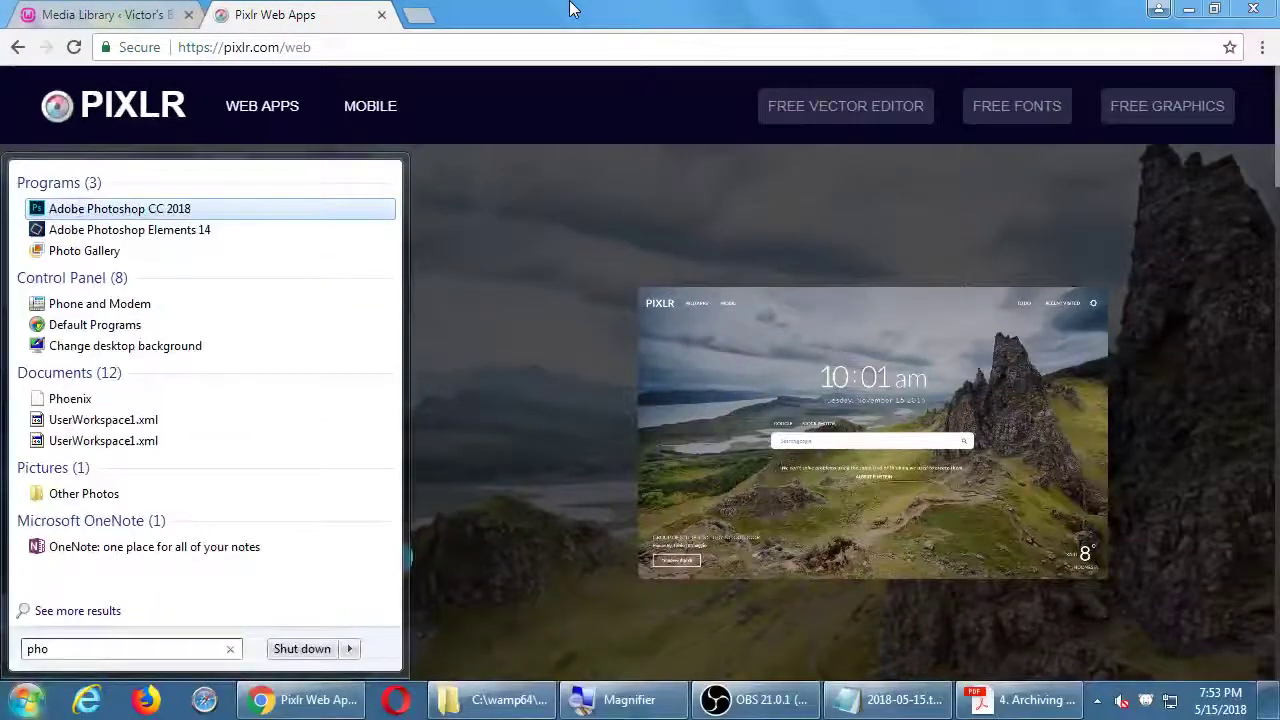
{"action": "left_click", "coordinate": [572, 8]}
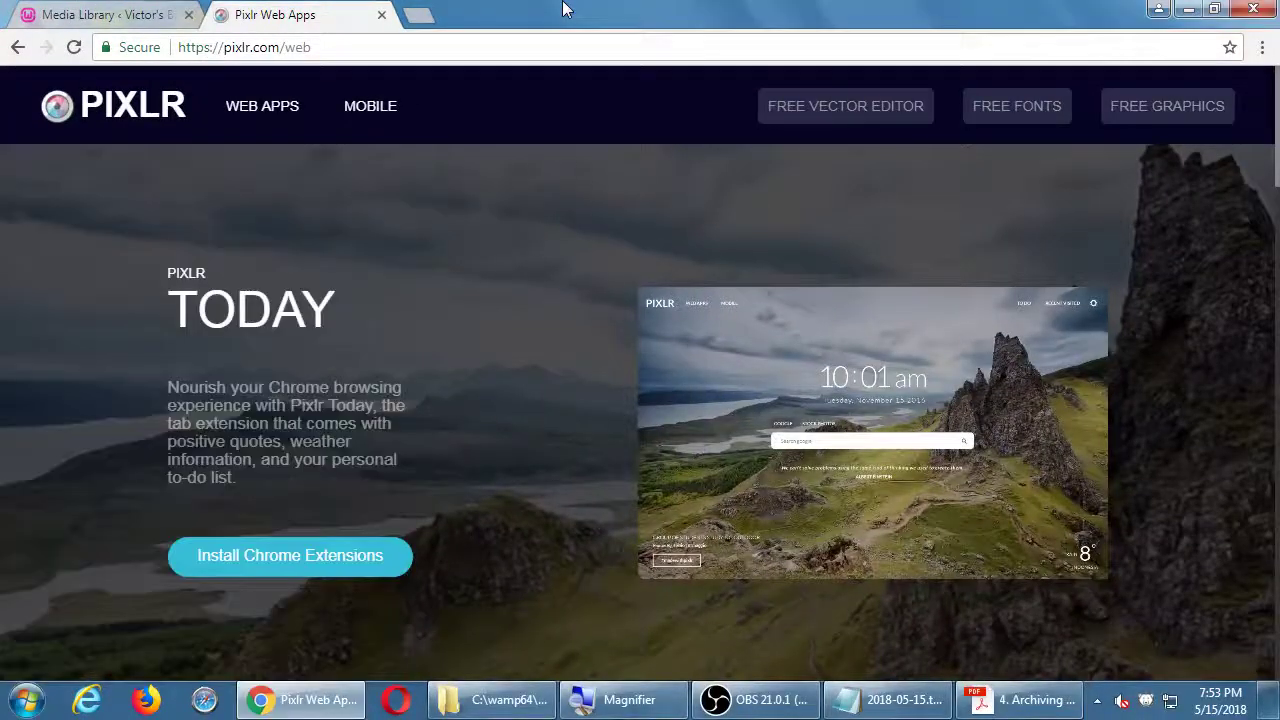
Step: Switch to the WordPress Media Library and examine the upload size limit and the stored images
{"action": "left_click", "coordinate": [140, 20]}
{"action": "left_click", "coordinate": [820, 496]}
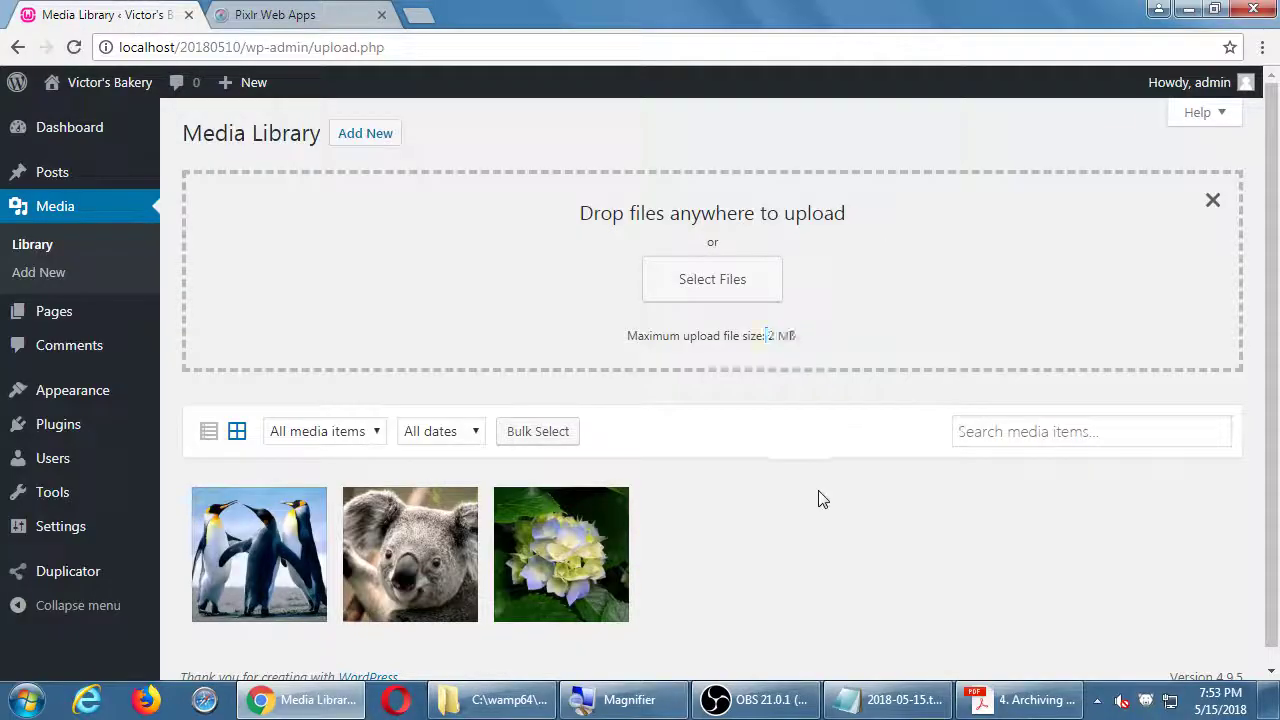
{"action": "scroll", "coordinate": [871, 560], "scroll_direction": "down", "scroll_amount": 1}
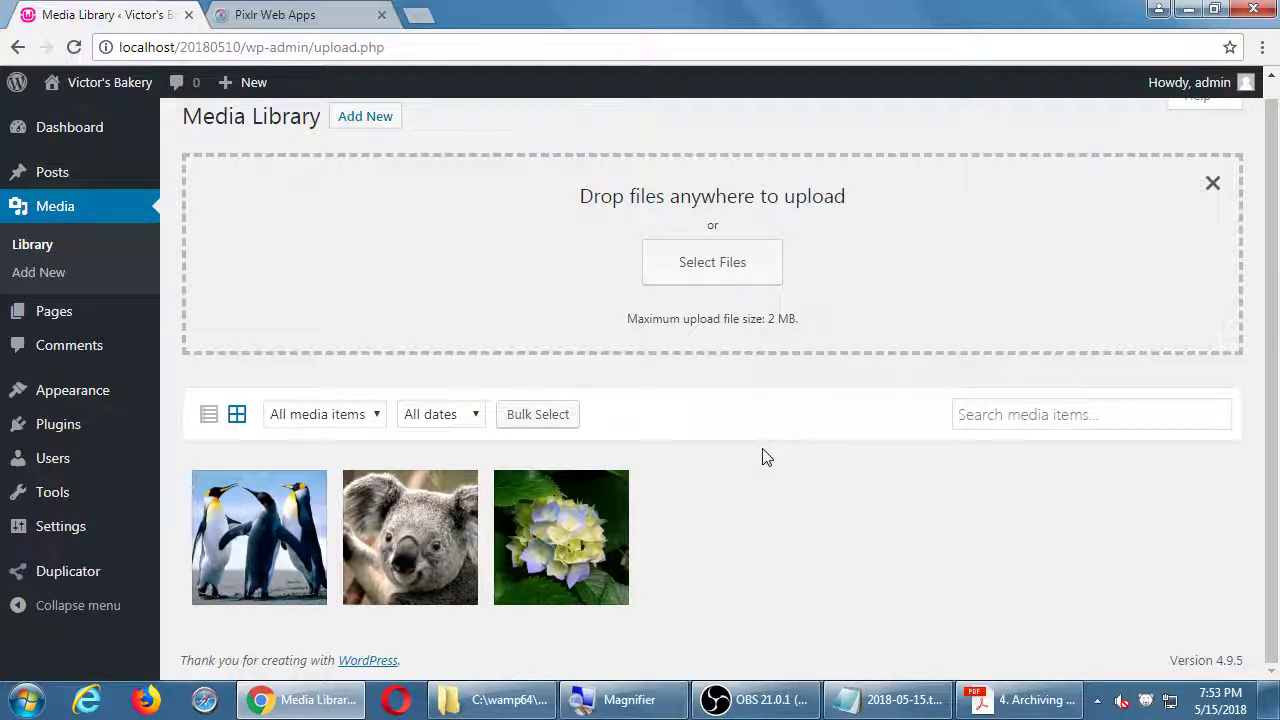
Step: Switch to the text notes and start an indented line after a blank line at the end, reading "Remember to SEO"
{"action": "left_click", "coordinate": [884, 706]}
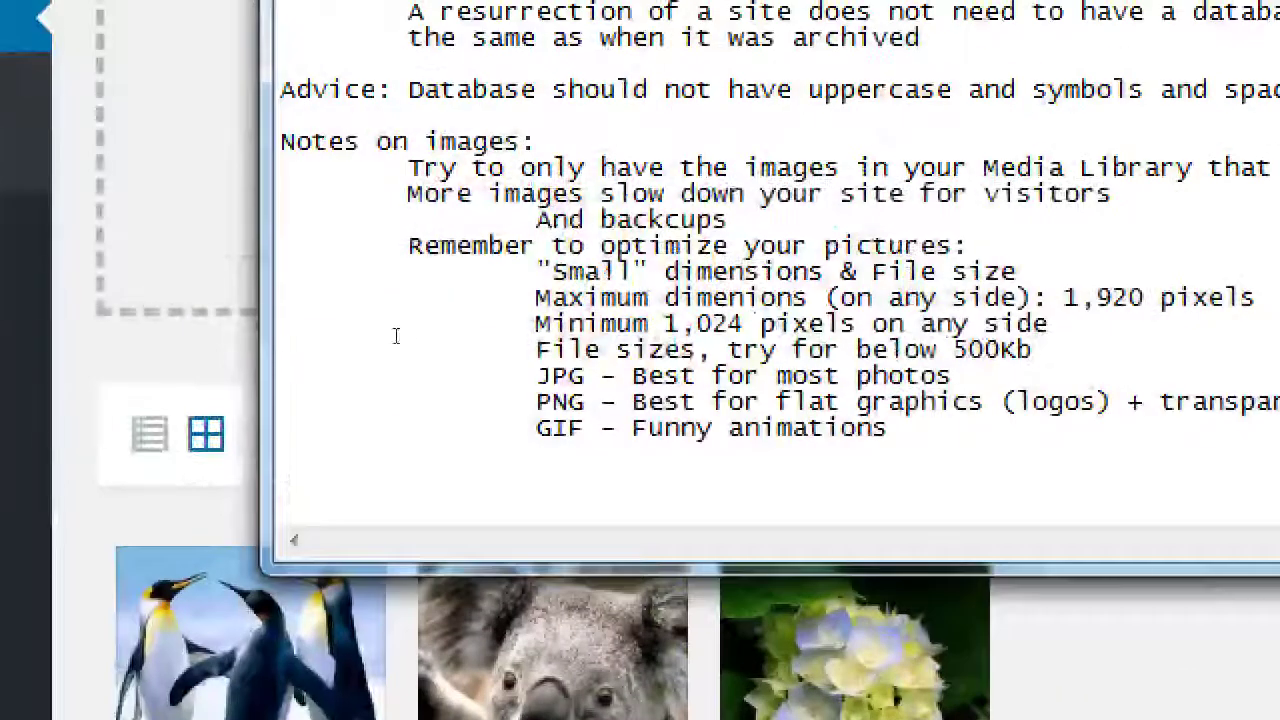
{"action": "key", "text": "ctrl+End"}
{"action": "key", "text": "Return"}
{"action": "key", "text": "Return"}
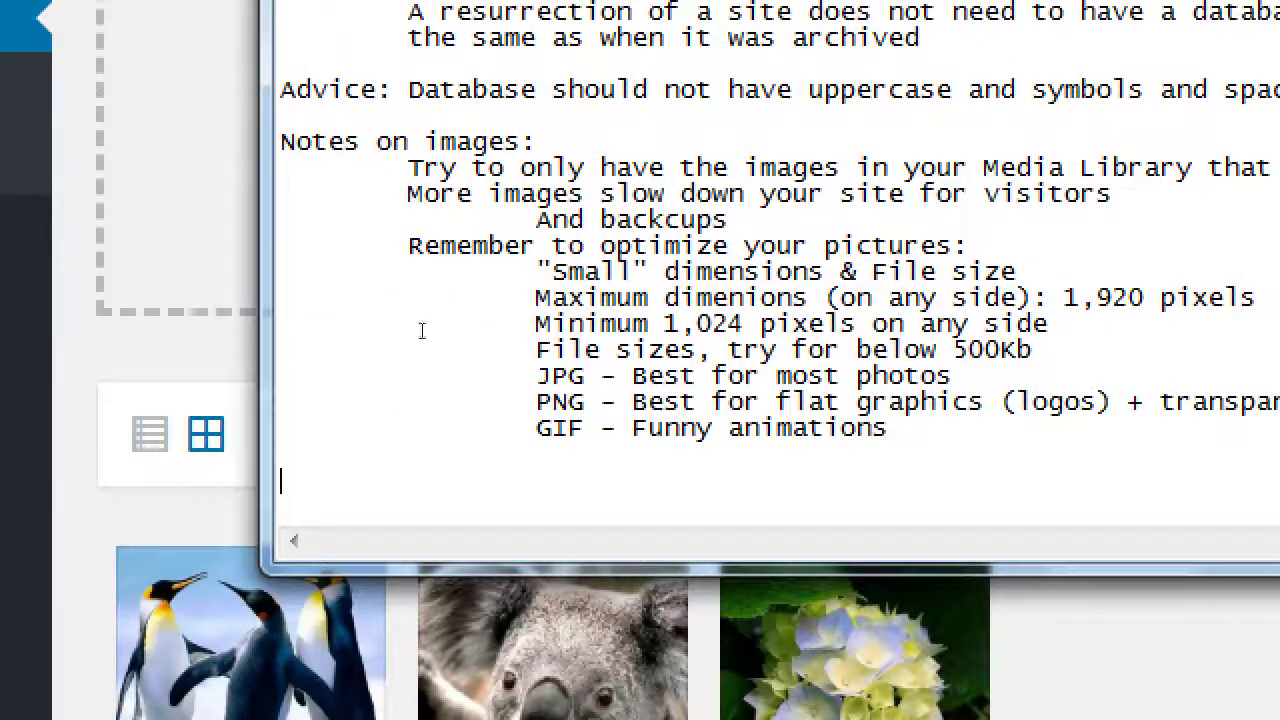
{"action": "key", "text": "Tab"}
{"action": "type", "text": "Remember to SEO "}
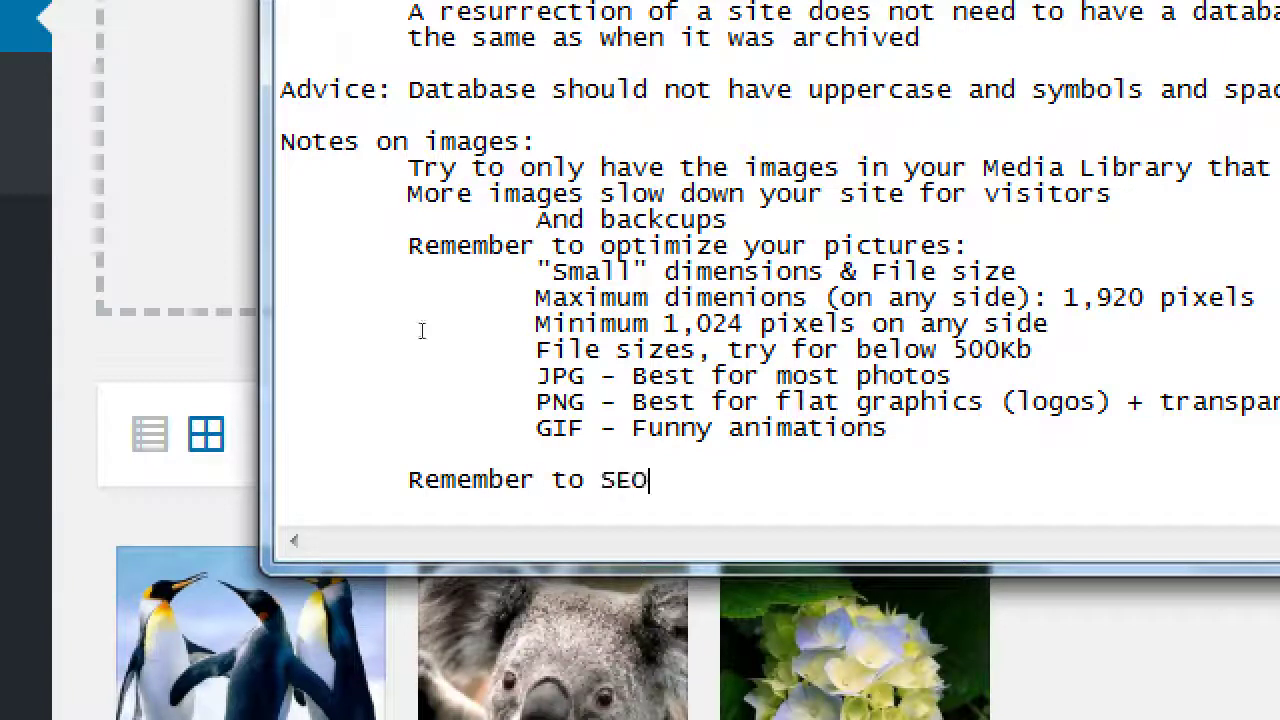
Step: Complete the SEO line in the notes with "(Search Engine Optimize) your images"
{"action": "type", "text": "(op"}
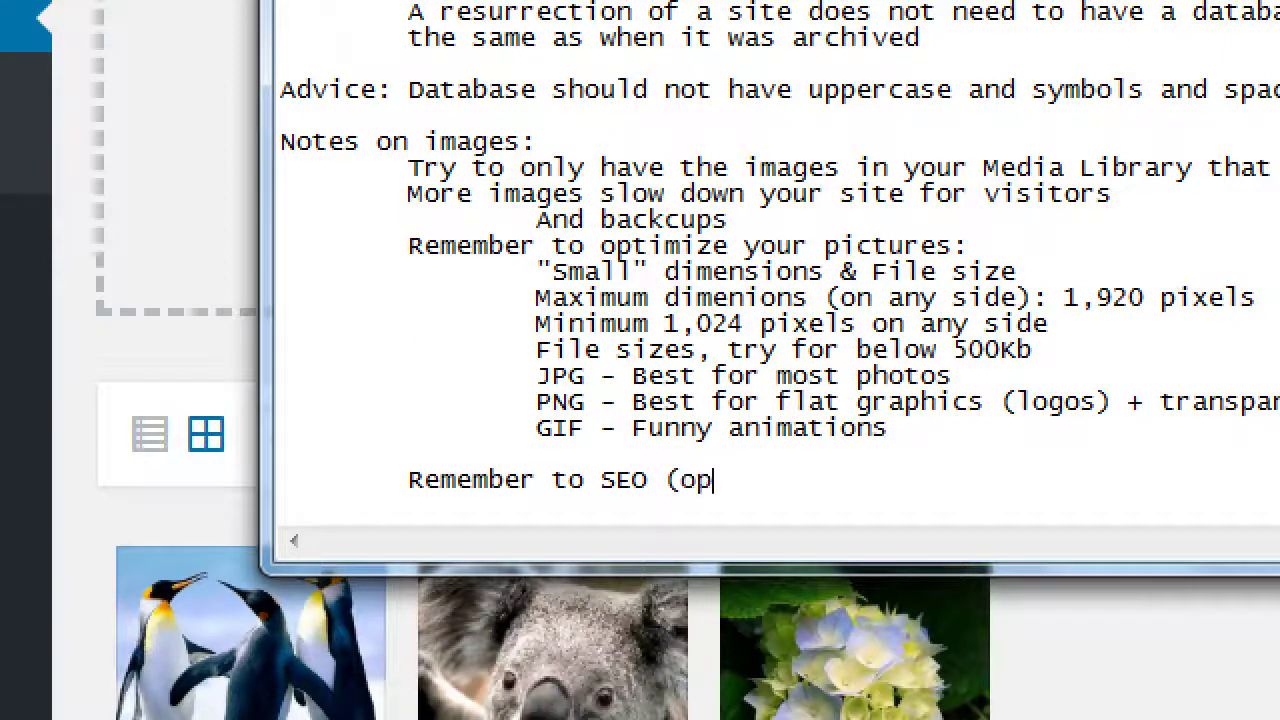
{"action": "type", "text": "tiz"}
{"action": "key", "text": "BackSpace"}
{"action": "type", "text": "mi"}
{"action": "key", "text": "BackSpace"}
{"action": "key", "text": "BackSpace"}
{"action": "key", "text": "BackSpace"}
{"action": "key", "text": "BackSpace"}
{"action": "key", "text": "BackSpace"}
{"action": "key", "text": "BackSpace"}
{"action": "type", "text": "Seardh"}
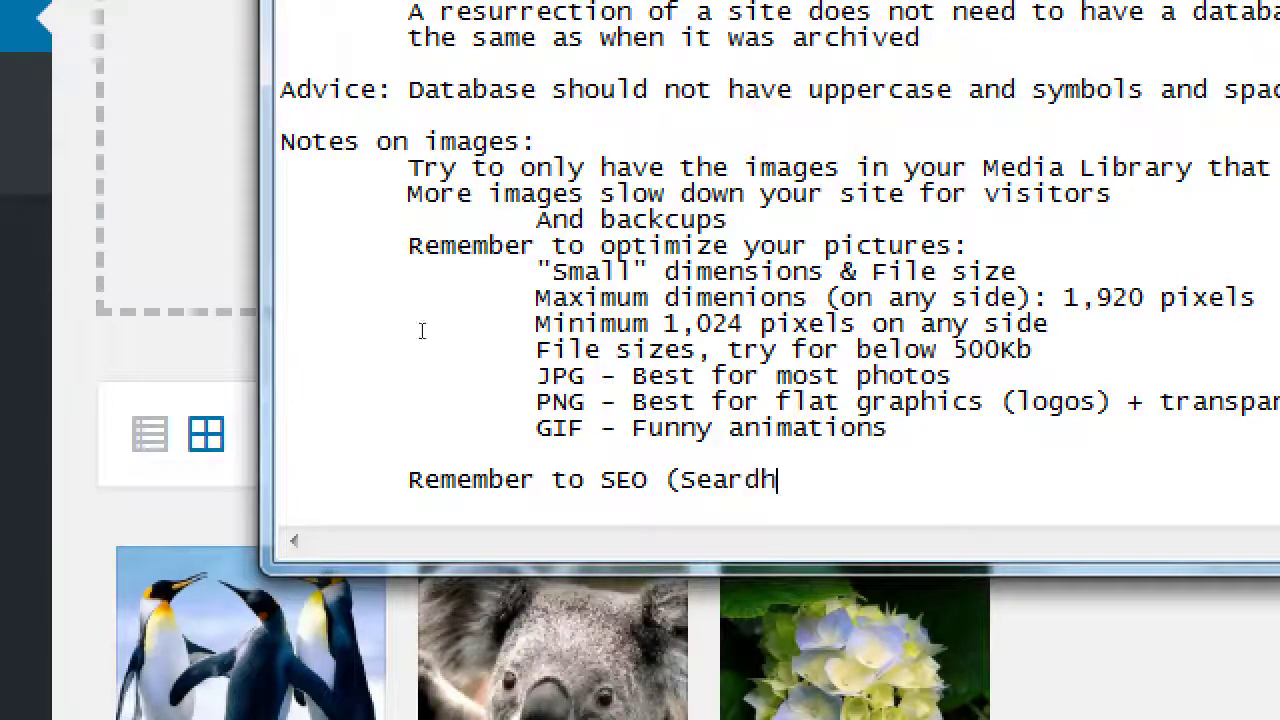
{"action": "key", "text": "BackSpace"}
{"action": "key", "text": "BackSpace"}
{"action": "type", "text": "ch Engine Optiji"}
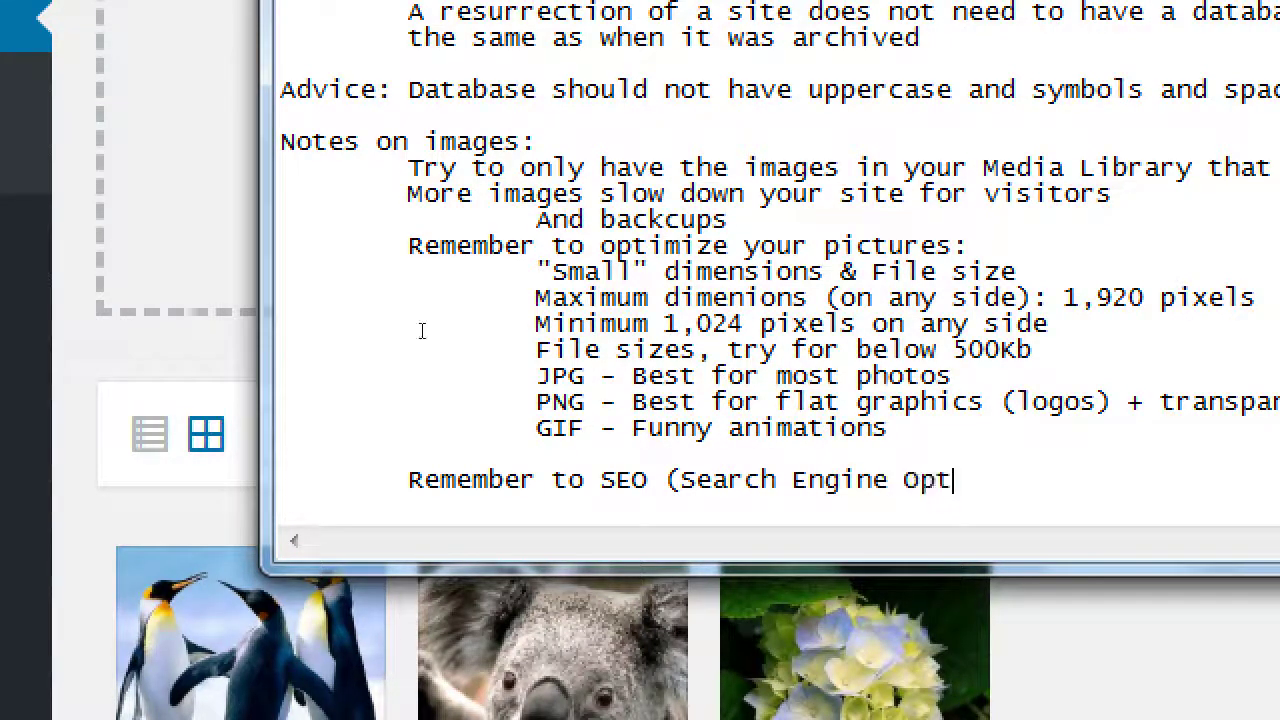
{"action": "key", "text": "BackSpace"}
{"action": "key", "text": "BackSpace"}
{"action": "type", "text": "mize) your "}
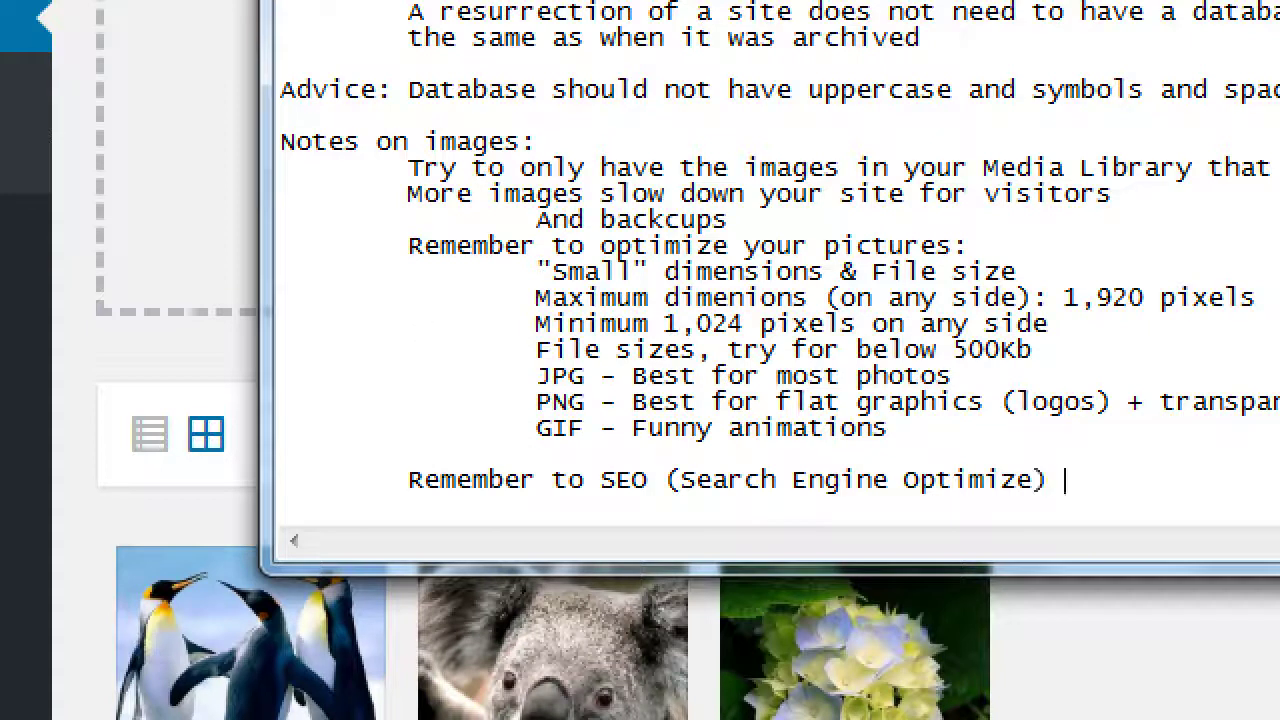
{"action": "type", "text": "images"}
Step: Add a sub-item under the SEO line reading "Alt Text - a text-based description of your images"
{"action": "key", "text": "Return"}
{"action": "key", "text": "Tab"}
{"action": "key", "text": "Tab"}
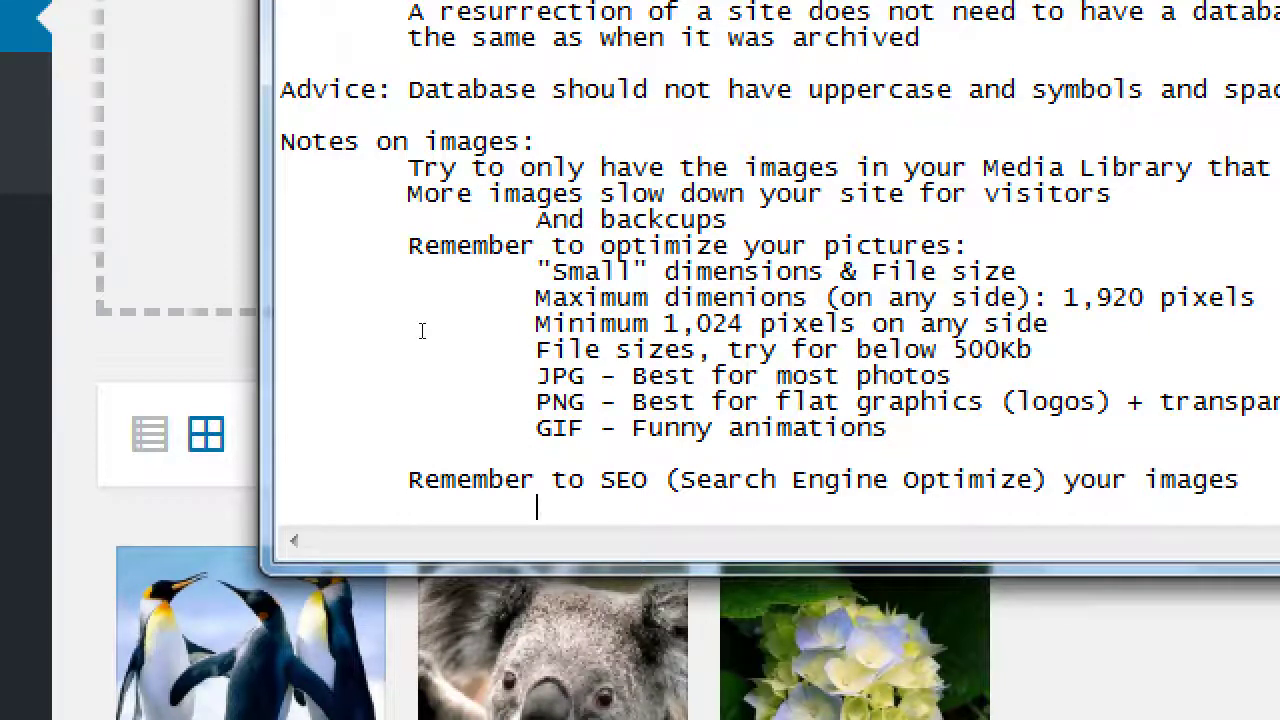
{"action": "type", "text": "Alt Text"}
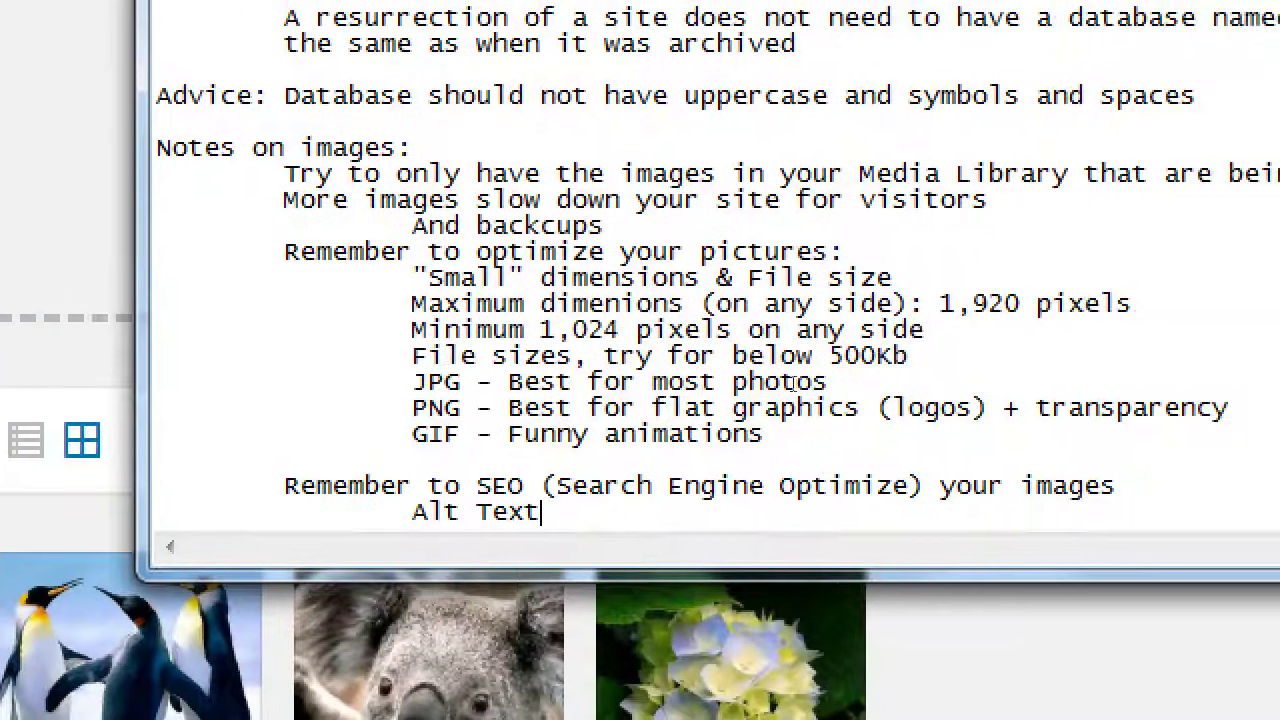
{"action": "type", "text": " - a"}
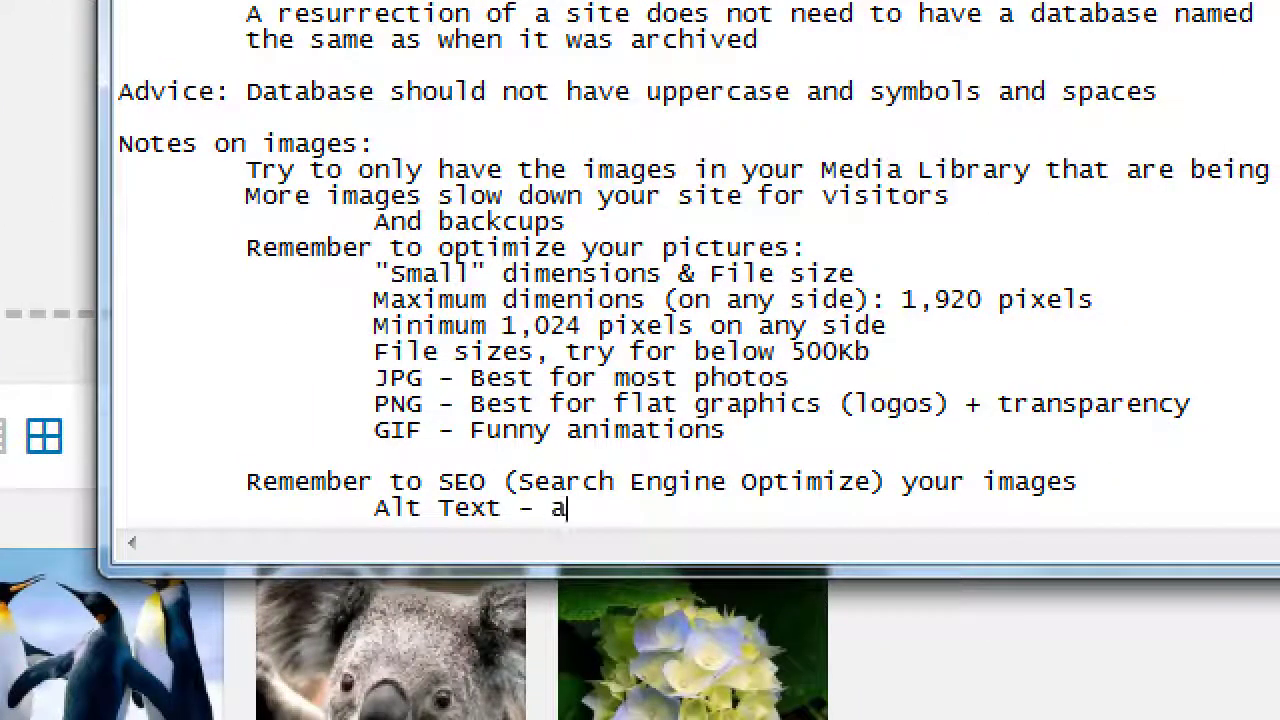
{"action": "type", "text": " text-based "}
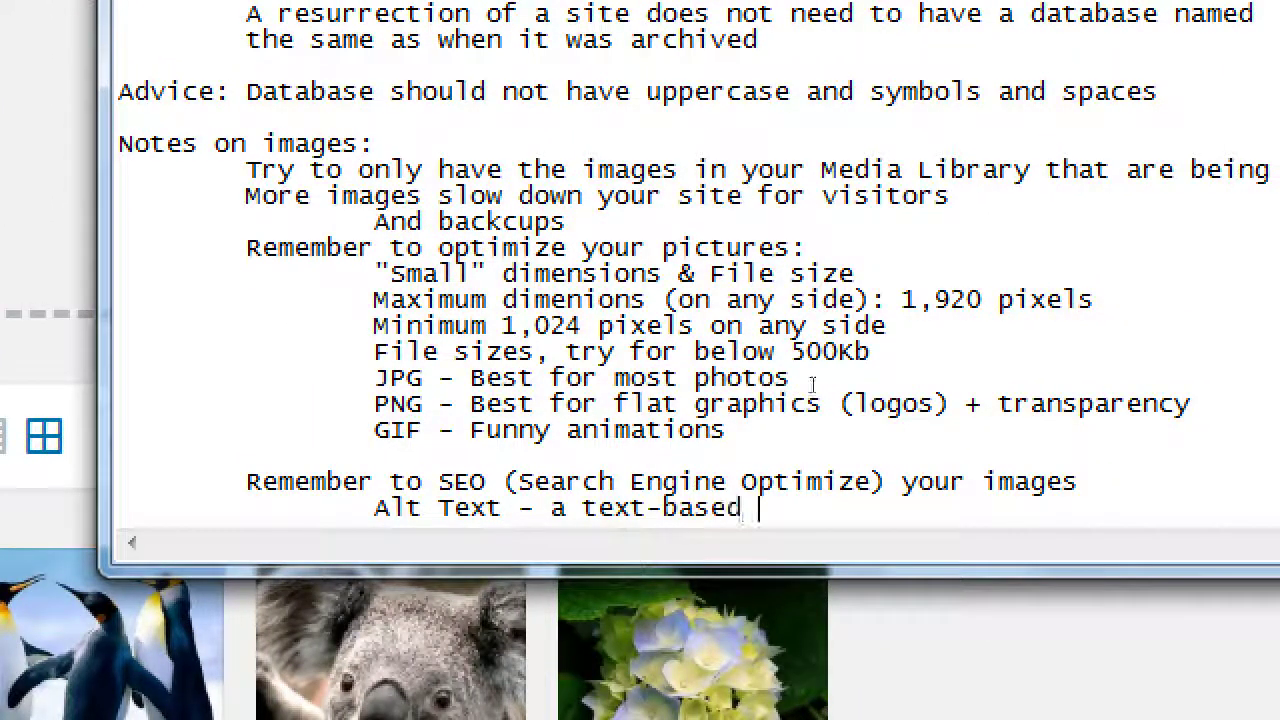
{"action": "type", "text": "description of y"}
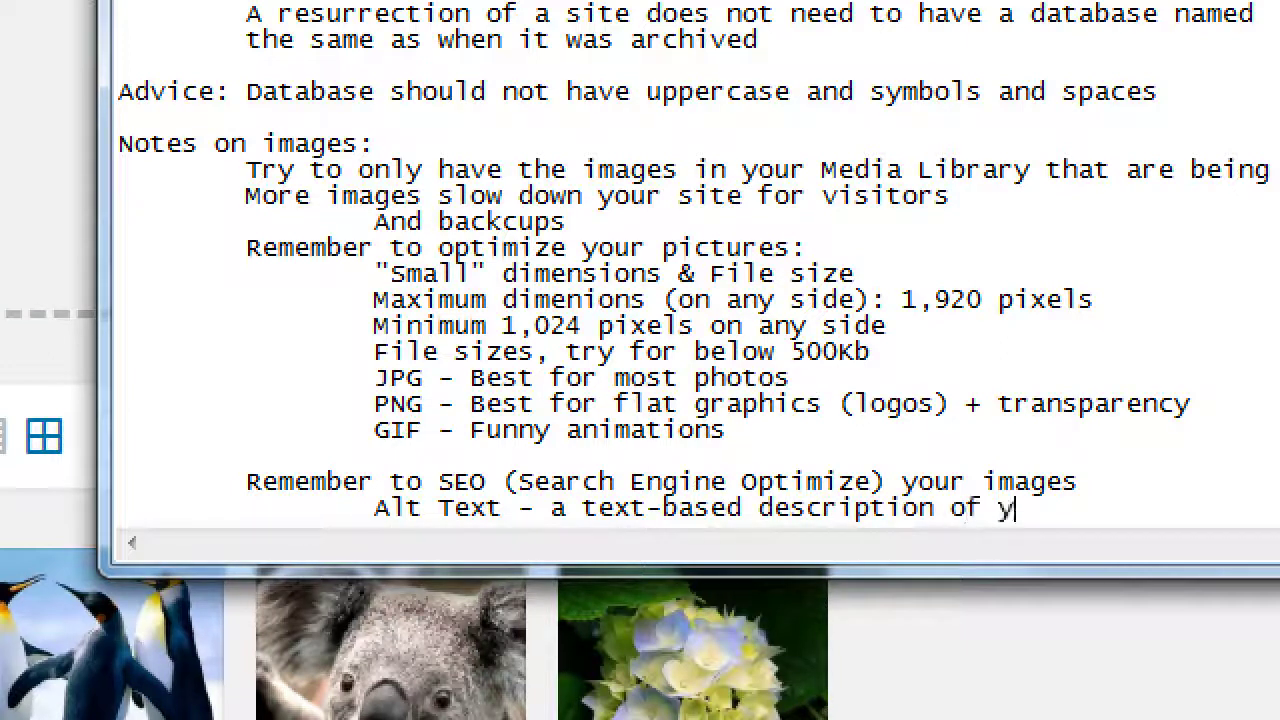
{"action": "type", "text": "our images"}
Step: Add a "Purpose:" line with the indented point "Search Engines (Bing, Yahoo, Google) love that"
{"action": "key", "text": "Return"}
{"action": "type", "text": "P"}
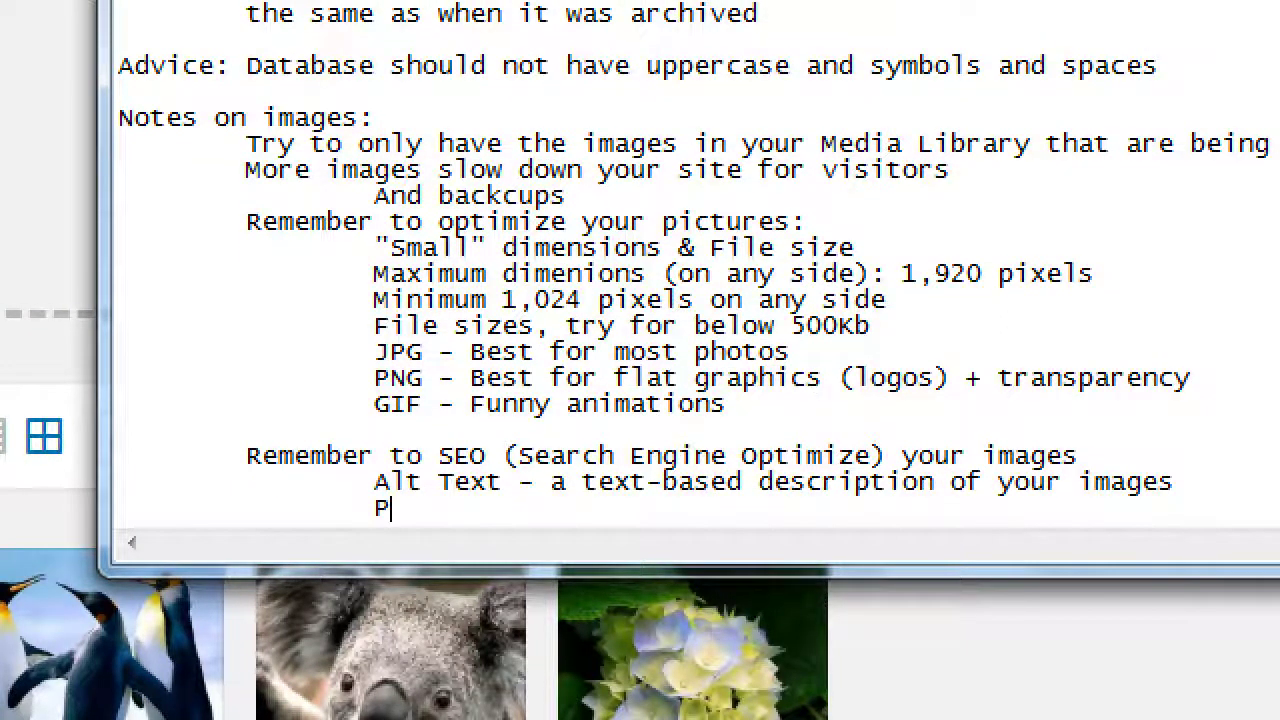
{"action": "type", "text": "urpose:"}
{"action": "key", "text": "Return"}
{"action": "key", "text": "Tab"}
{"action": "key", "text": "Tab"}
{"action": "key", "text": "Tab"}
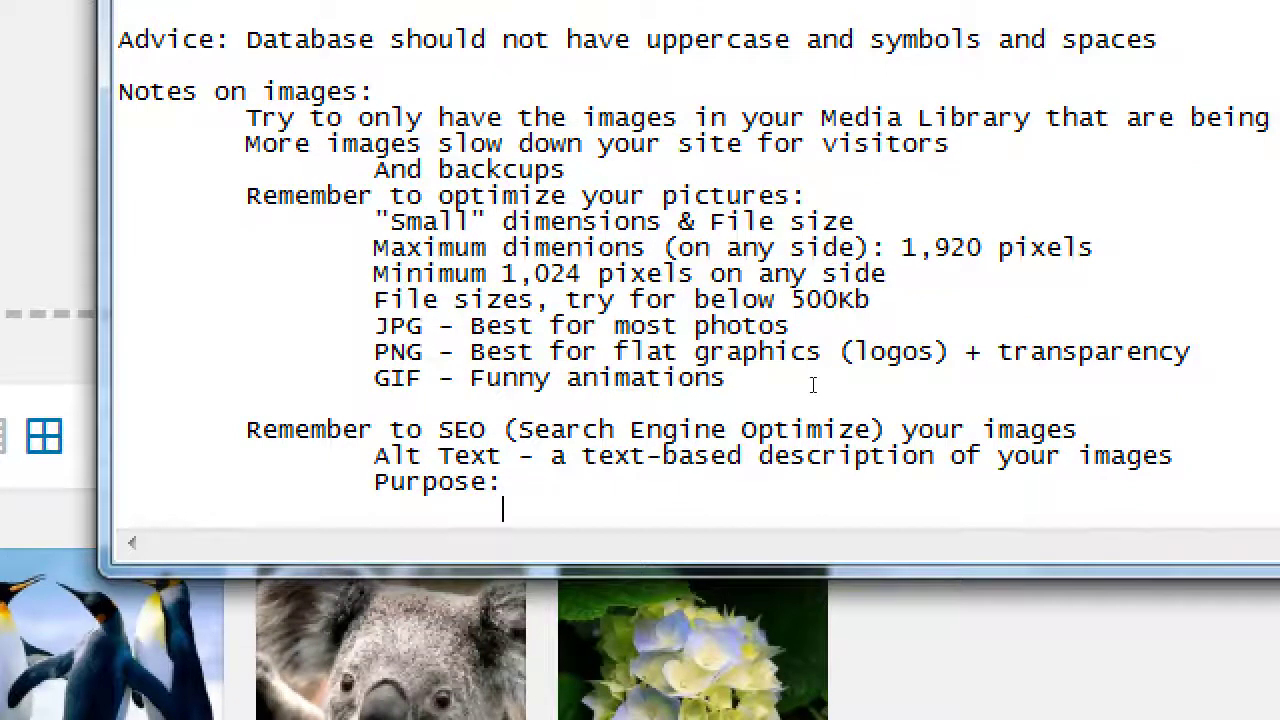
{"action": "type", "text": "Search"}
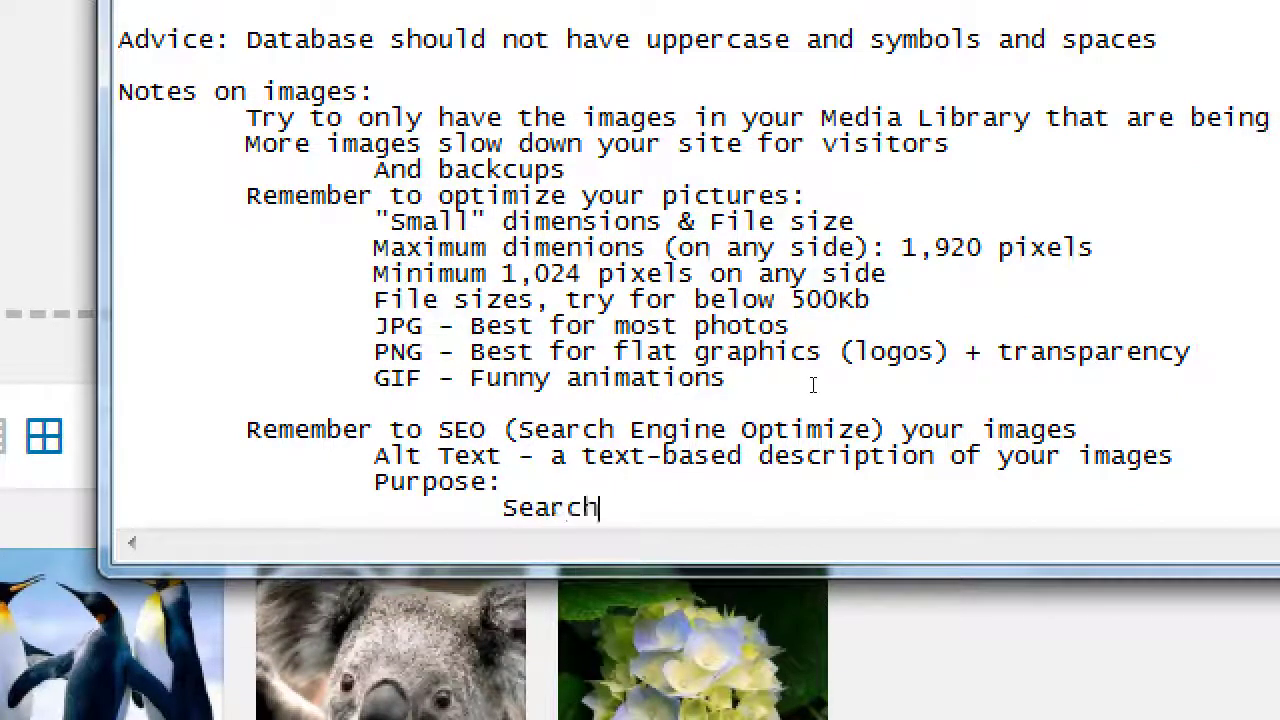
{"action": "type", "text": " Engines (Big"}
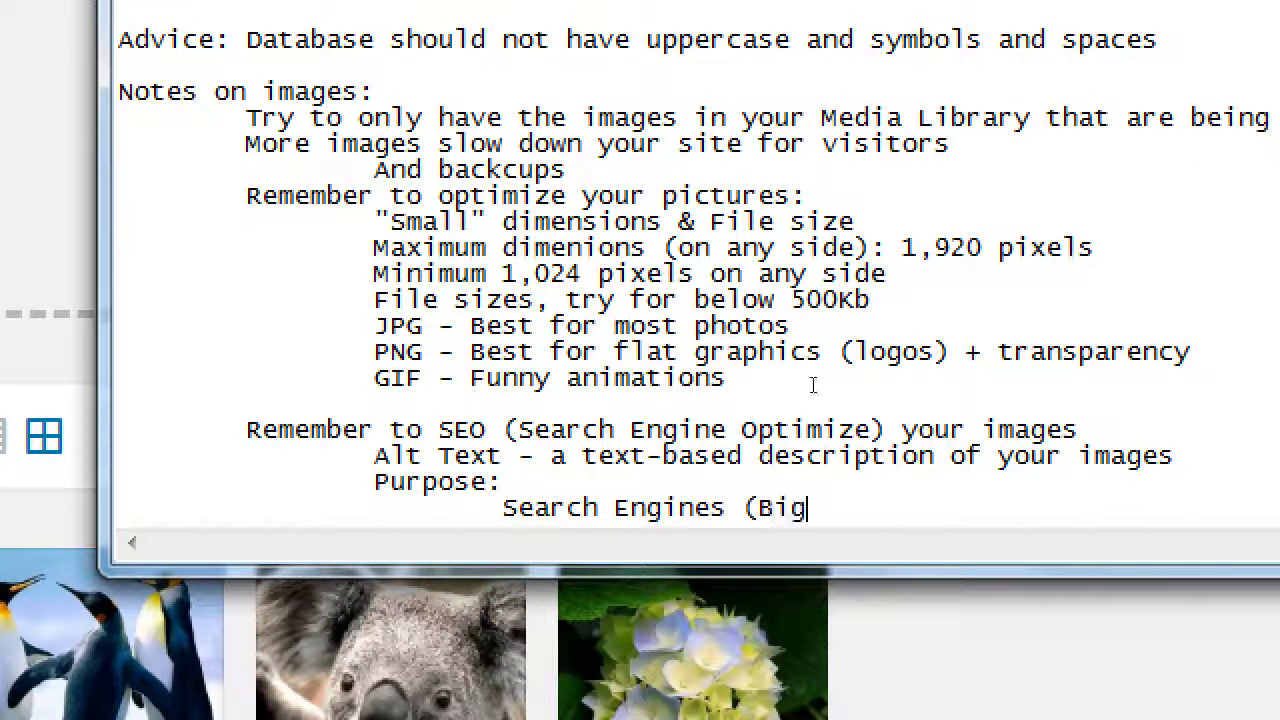
{"action": "key", "text": "BackSpace"}
{"action": "type", "text": "ng, Yahoo"}
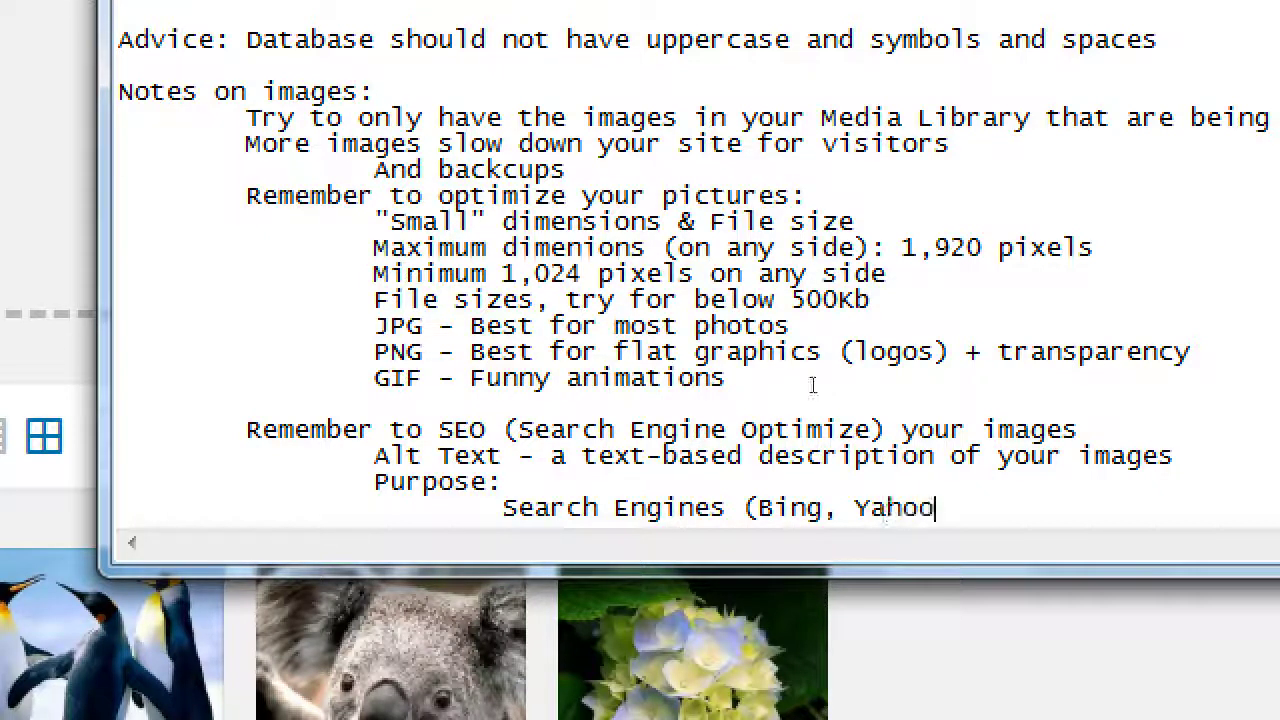
{"action": "type", "text": ", go"}
{"action": "key", "text": "BackSpace"}
{"action": "key", "text": "BackSpace"}
{"action": "type", "text": "Google)"}
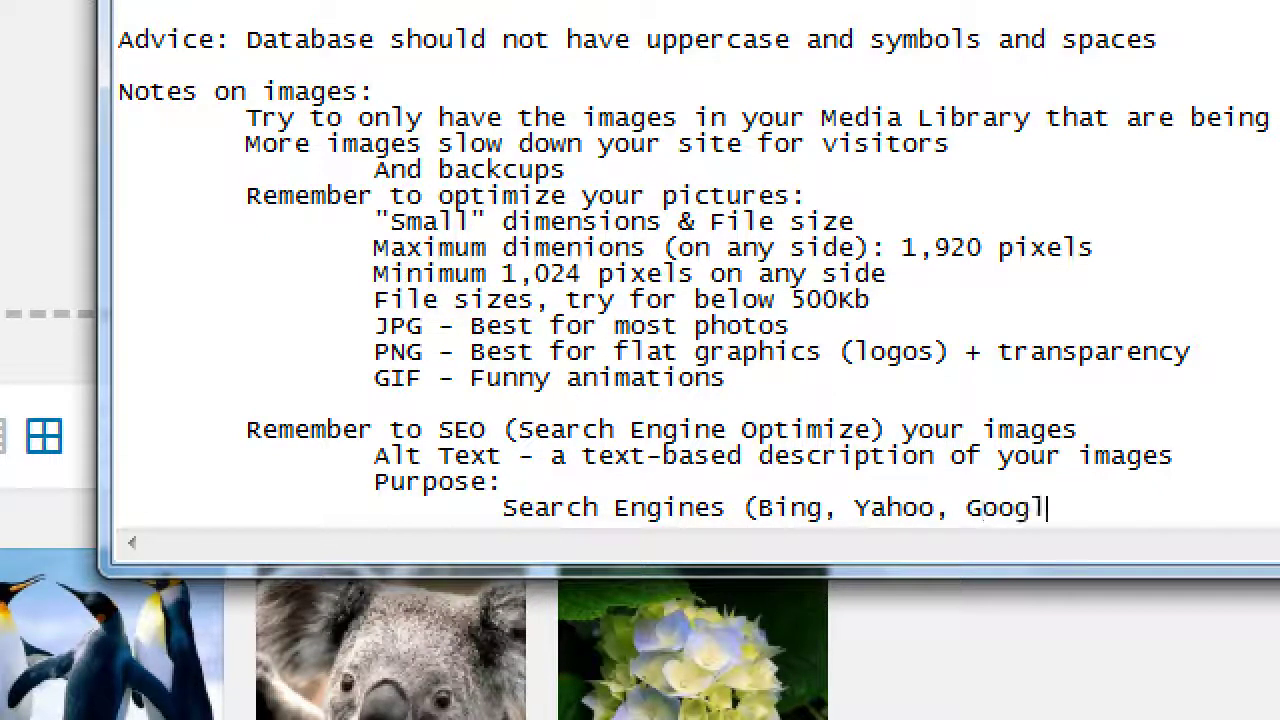
{"action": "type", "text": " love that"}
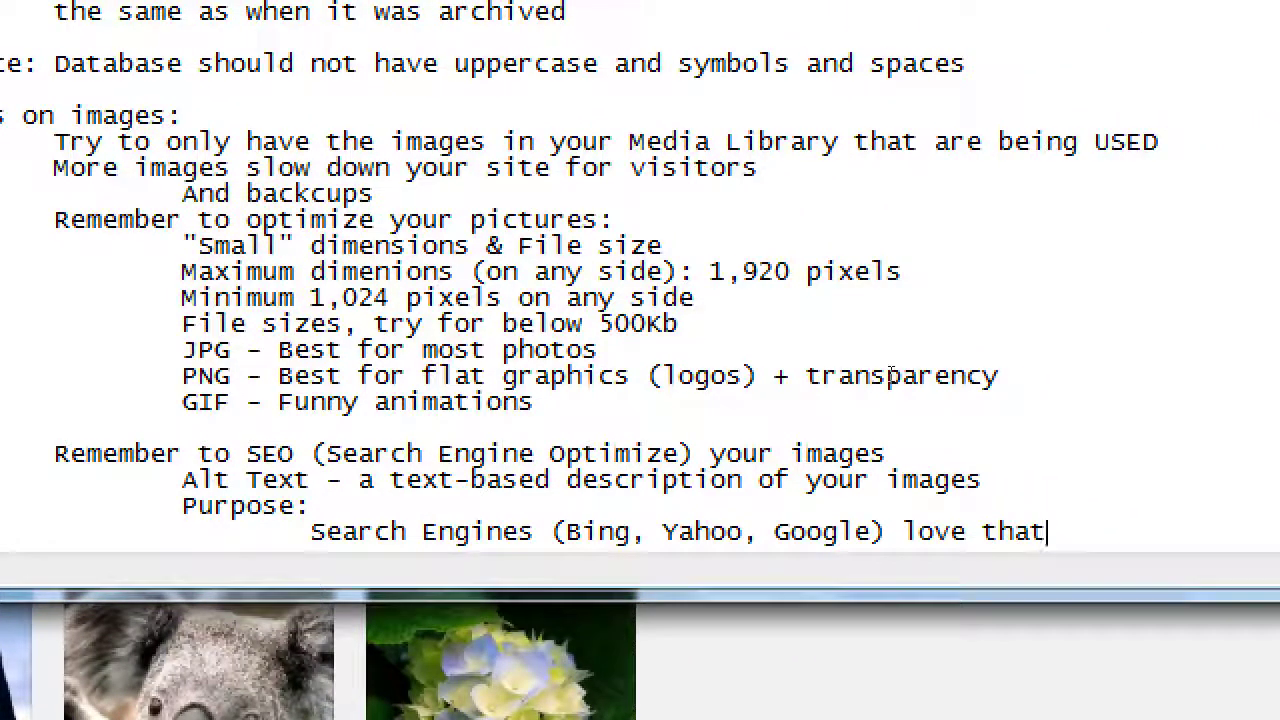
Step: Add a second point under Purpose reading "It's the law (508 Compliance [ADA])"
{"action": "key", "text": "Return"}
{"action": "key", "text": "Tab"}
{"action": "key", "text": "Tab"}
{"action": "key", "text": "Tab"}
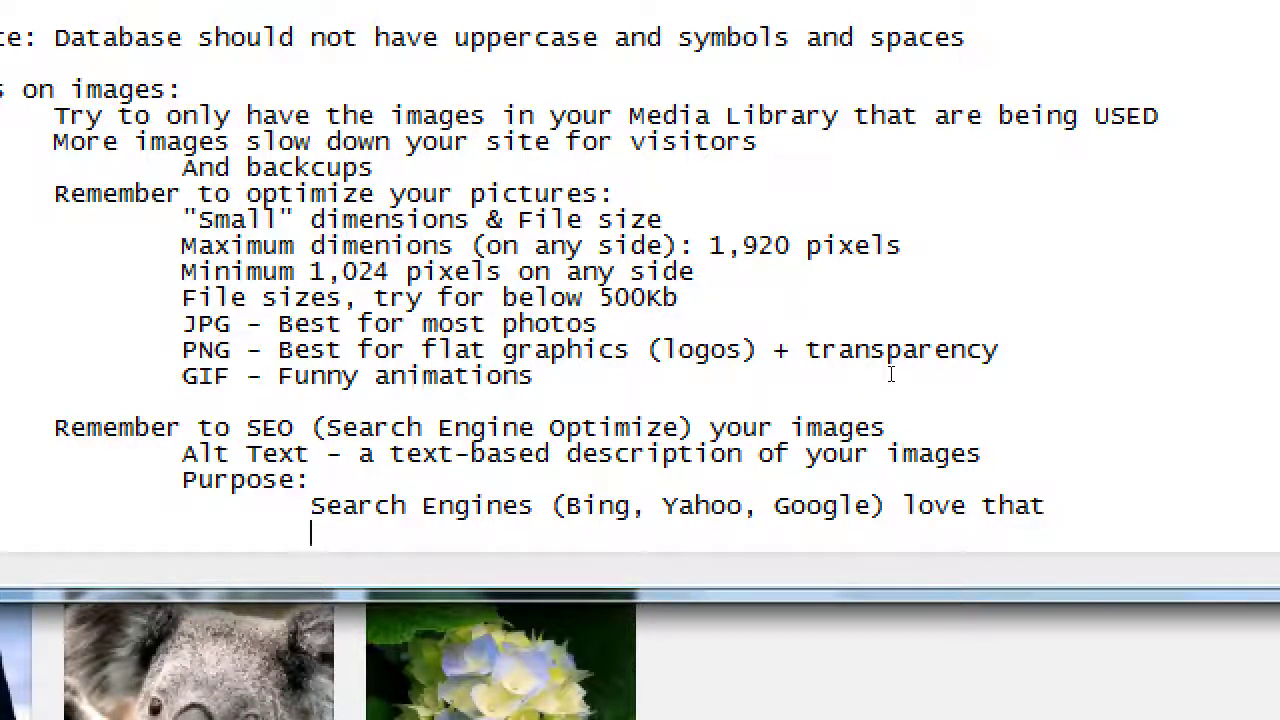
{"action": "type", "text": "It's the "}
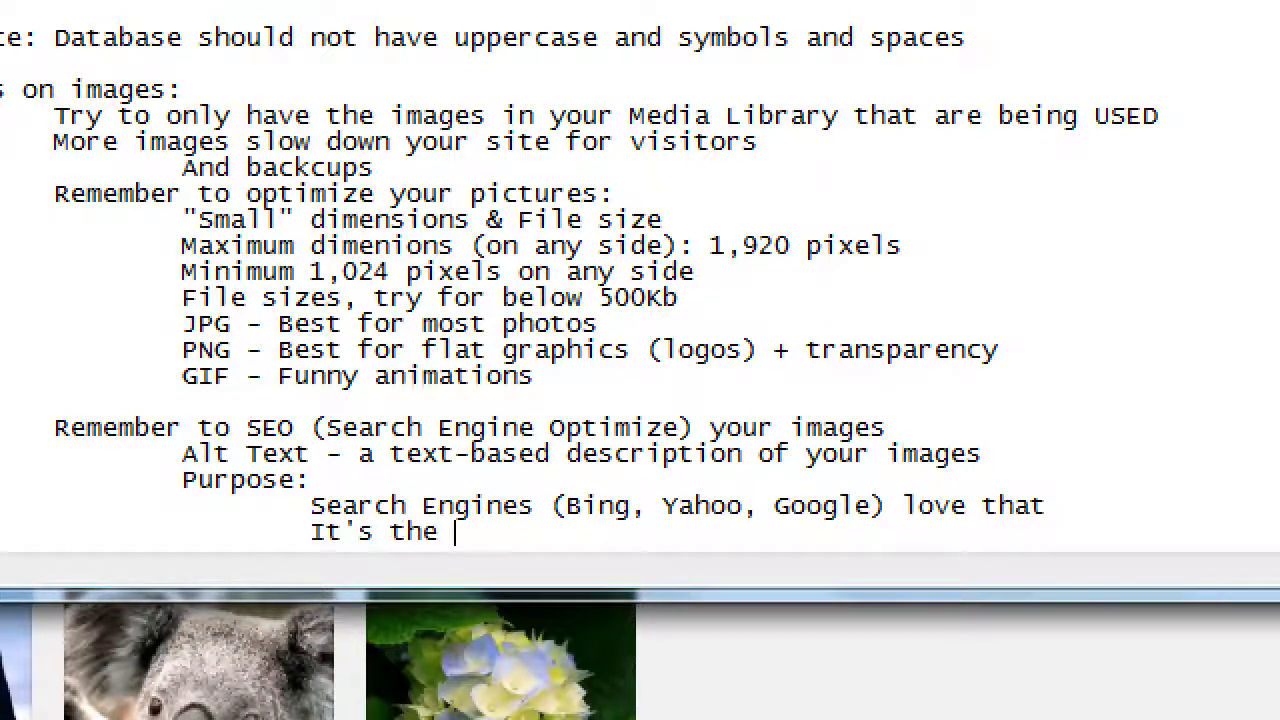
{"action": "type", "text": "law (508 C"}
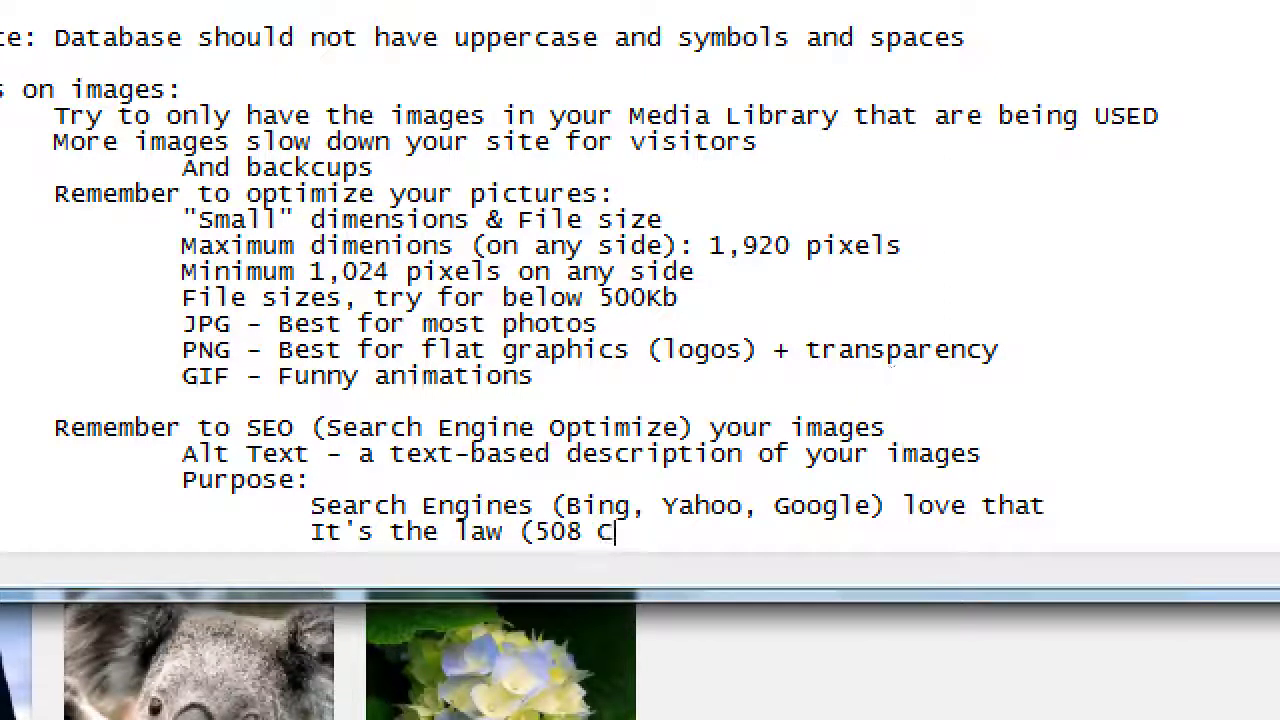
{"action": "type", "text": "omplianc"}
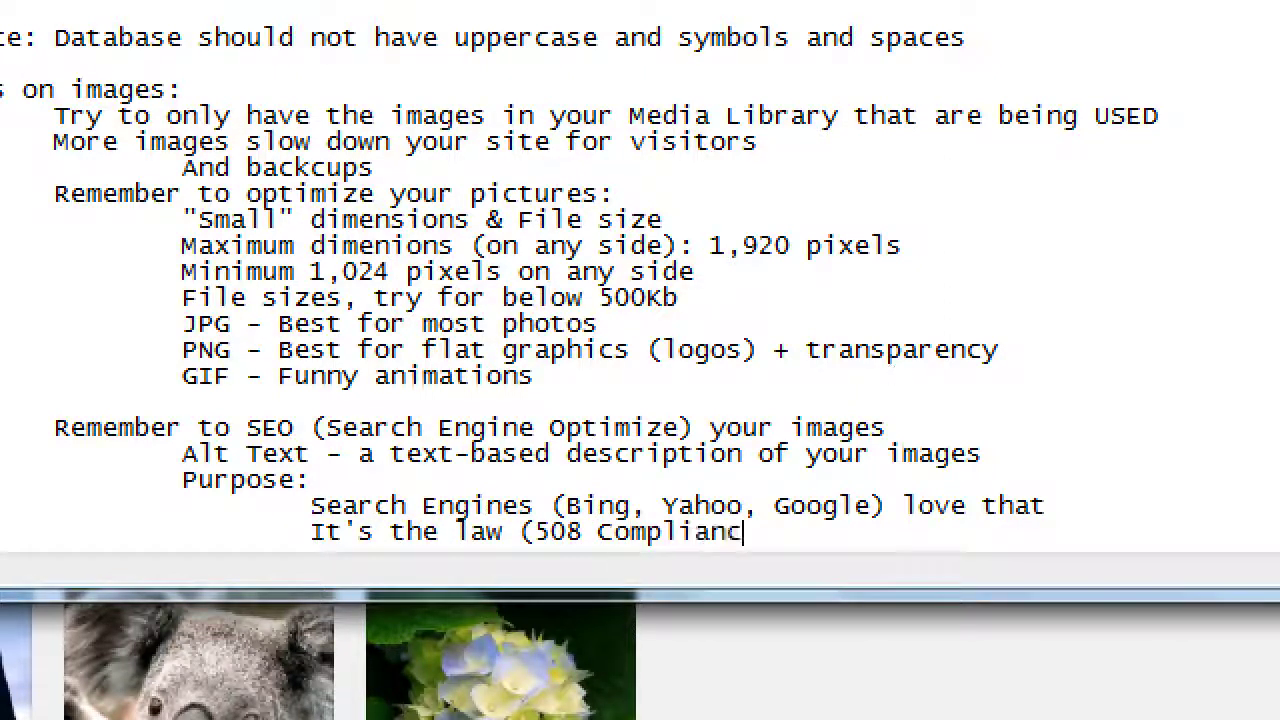
{"action": "type", "text": "e [ADA])"}
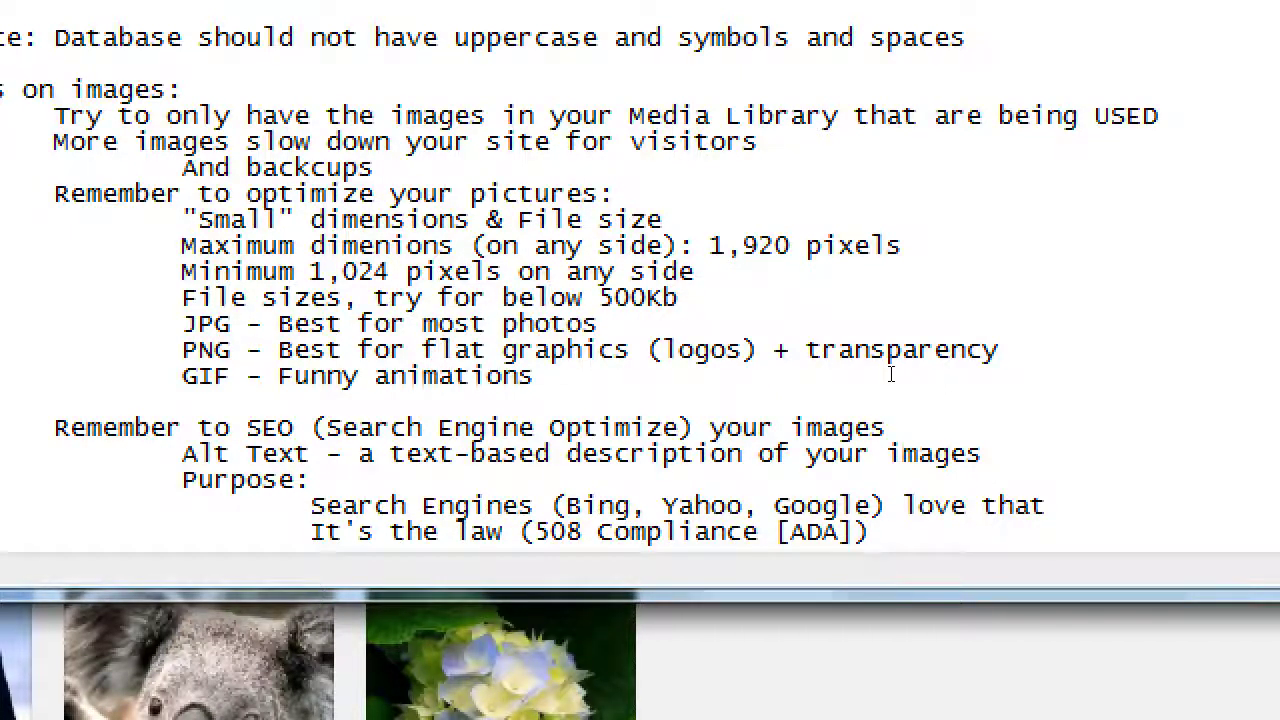
{"action": "key", "text": "shift+Home"}
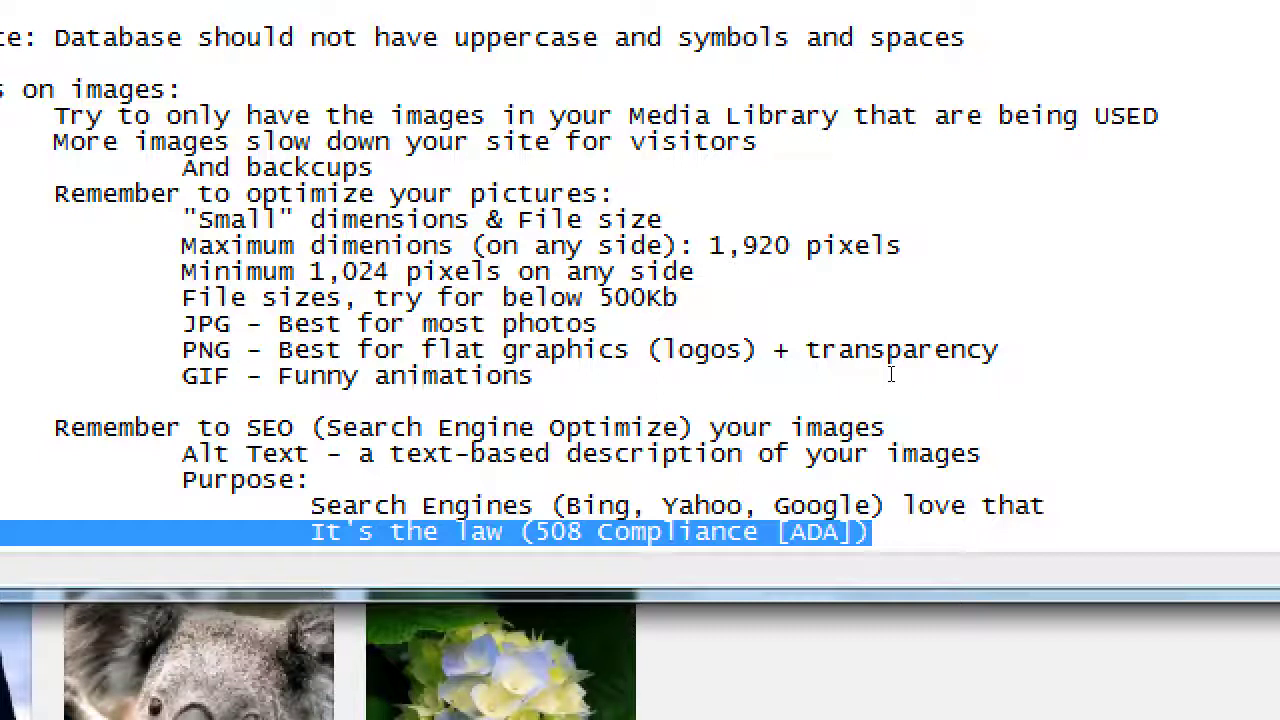
{"action": "key", "text": "End"}
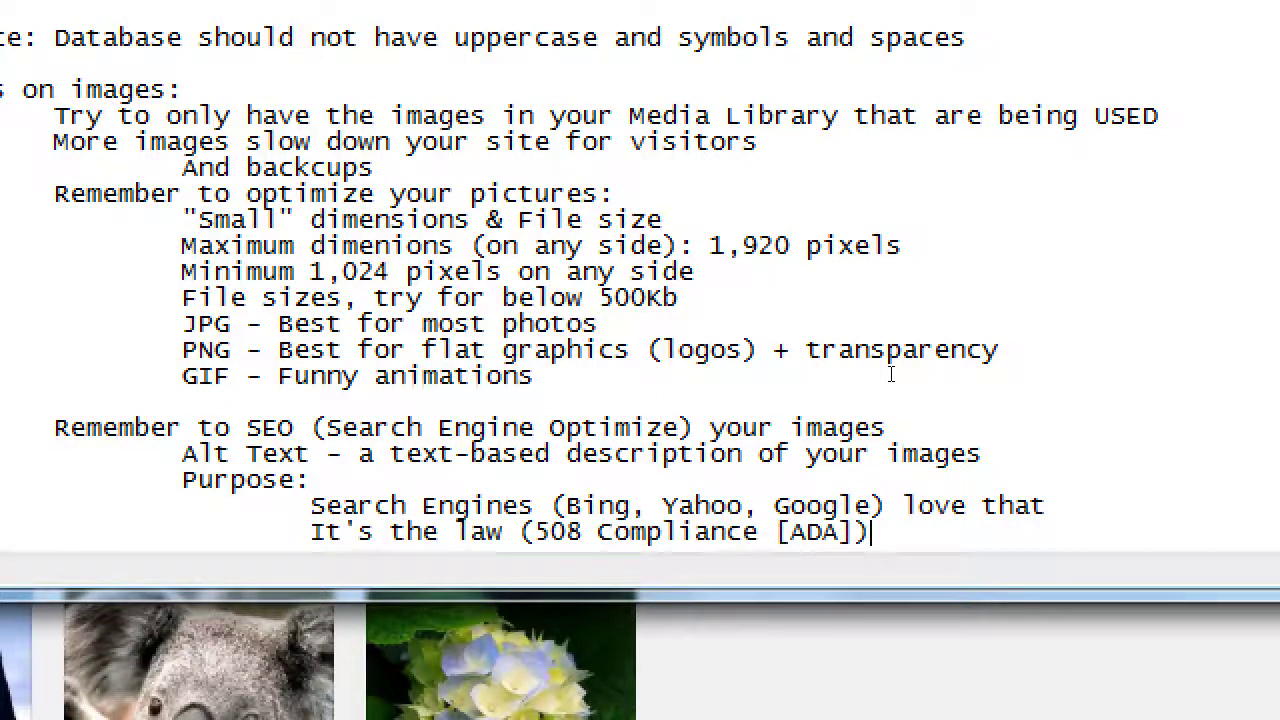
Step: Add a third point under Purpose, "It's the 'right' thing to do", and switch back to the WordPress Media Library
{"action": "key", "text": "Return"}
{"action": "key", "text": "Tab"}
{"action": "key", "text": "Tab"}
{"action": "key", "text": "Tab"}
{"action": "type", "text": "It's the"}
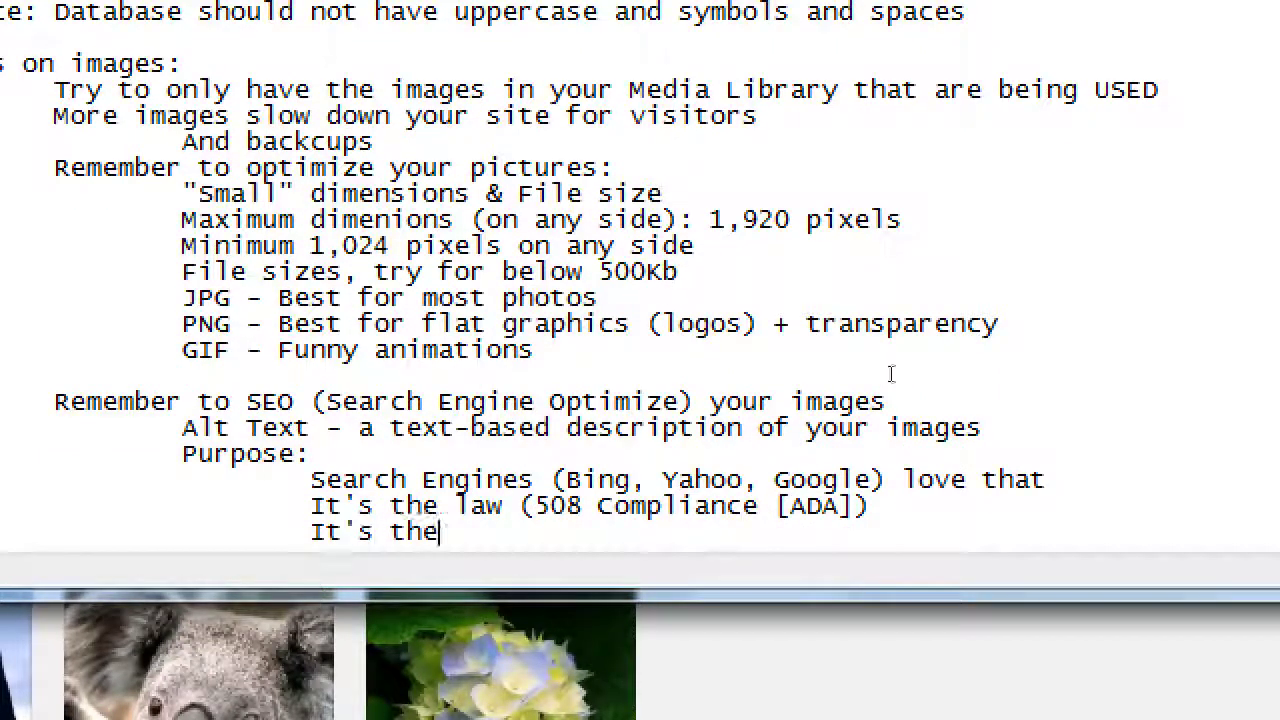
{"action": "type", "text": " 'right' thing to do"}
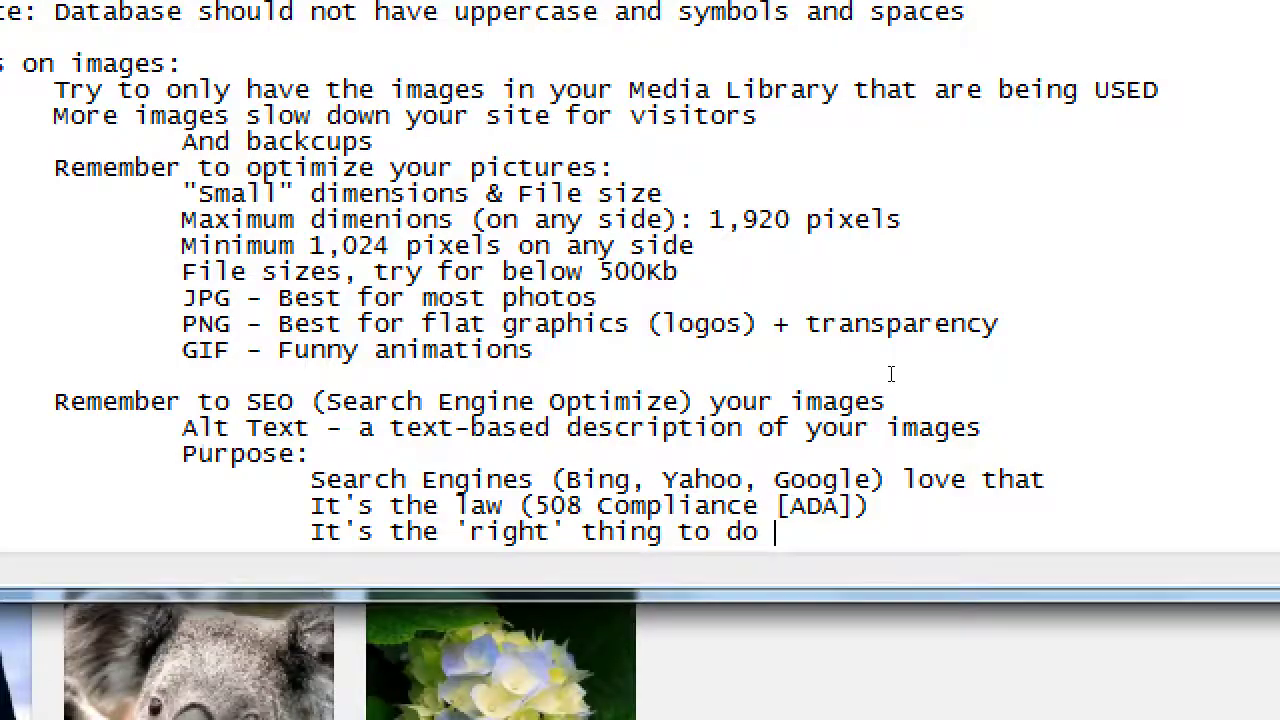
{"action": "key", "text": "super+minus"}
{"action": "left_click", "coordinate": [701, 8]}
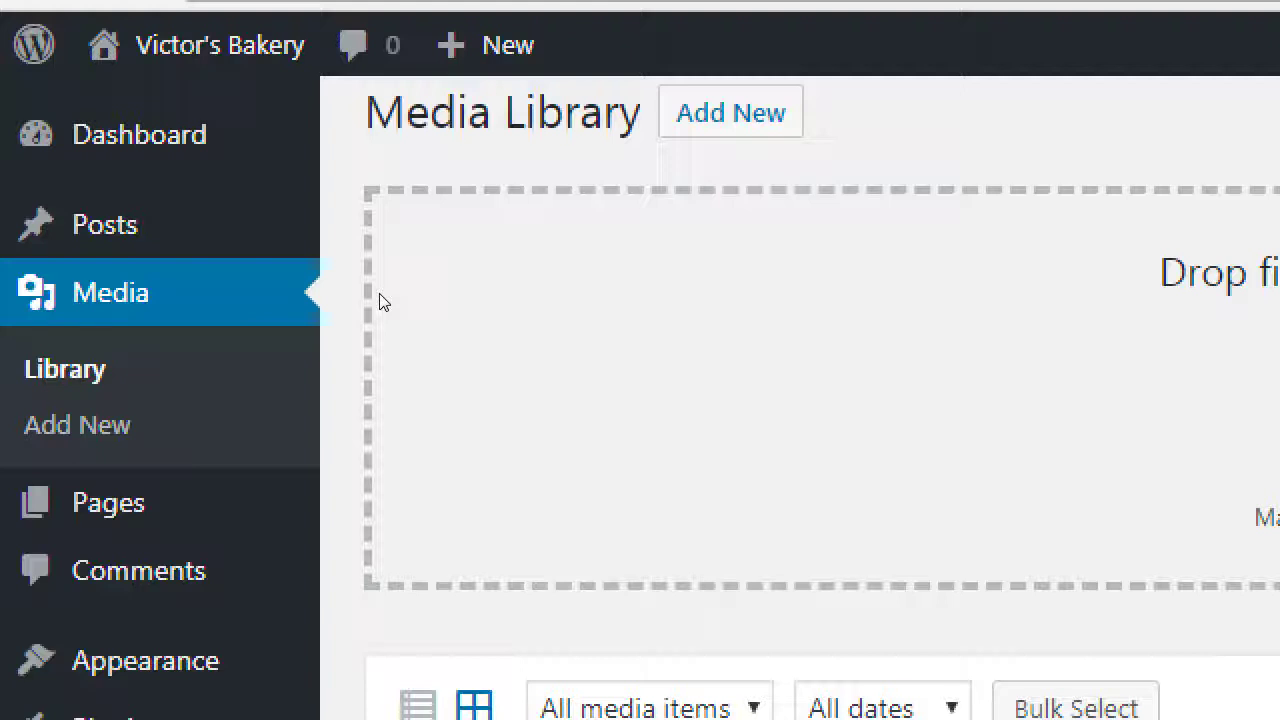
Step: Move the keyboard focus through the WordPress admin menu to Add New under Pages and open the new page form
{"action": "key", "text": "Tab"}
{"action": "key", "text": "Tab"}
{"action": "key", "text": "Tab"}
{"action": "key", "text": "Tab"}
{"action": "key", "text": "Tab"}
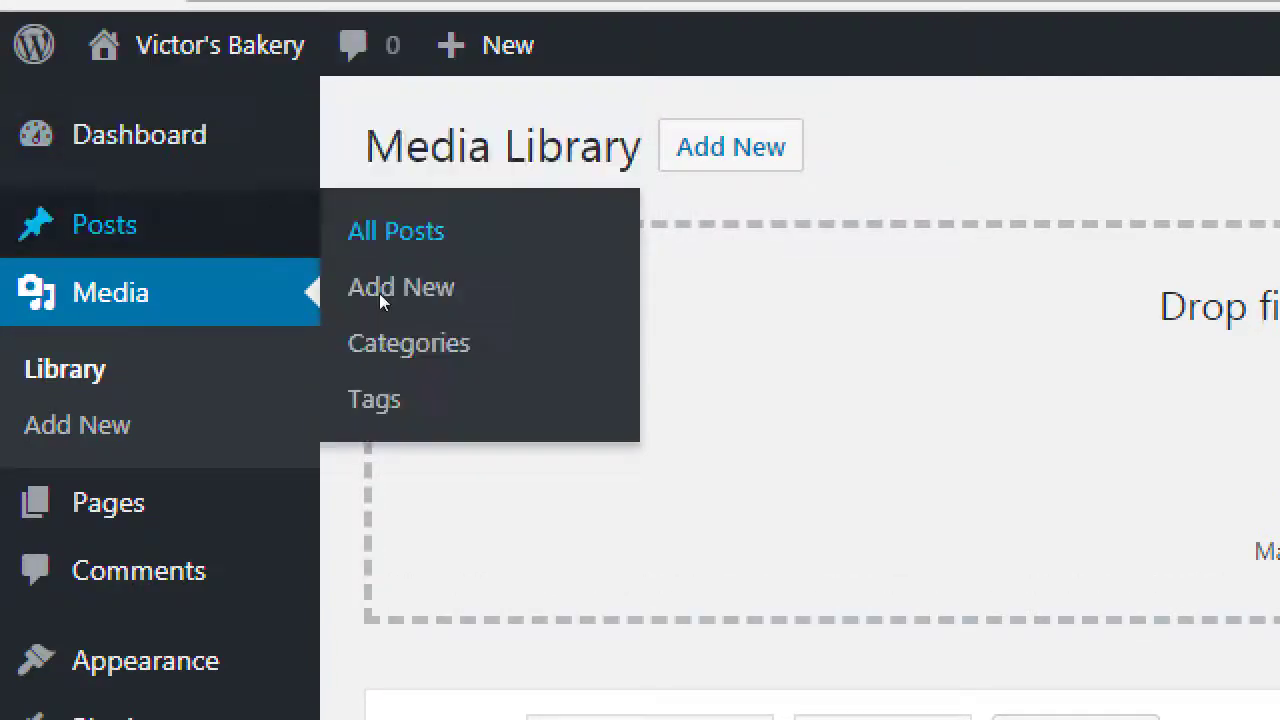
{"action": "key", "text": "Tab"}
{"action": "key", "text": "Tab"}
{"action": "key", "text": "Tab"}
{"action": "key", "text": "Tab"}
{"action": "key", "text": "Tab"}
{"action": "key", "text": "Tab"}
{"action": "key", "text": "Tab"}
{"action": "key", "text": "Tab"}
{"action": "key", "text": "Tab"}
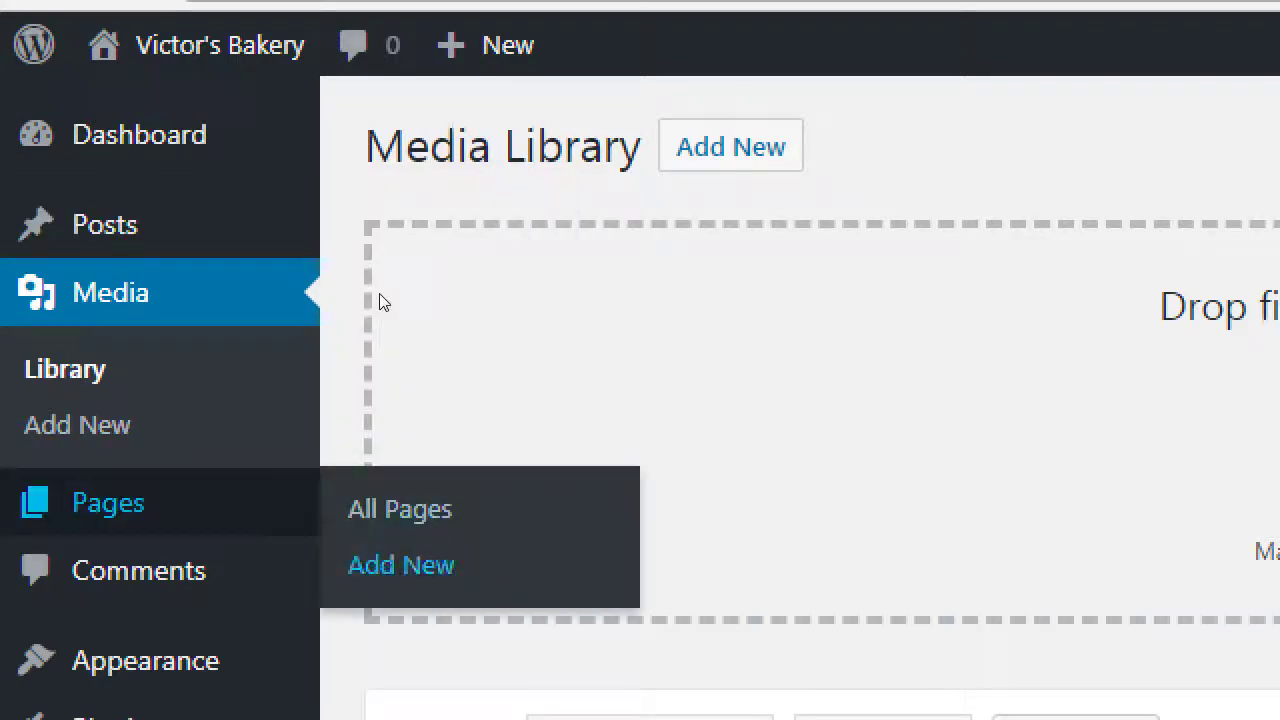
{"action": "key", "text": "Return"}
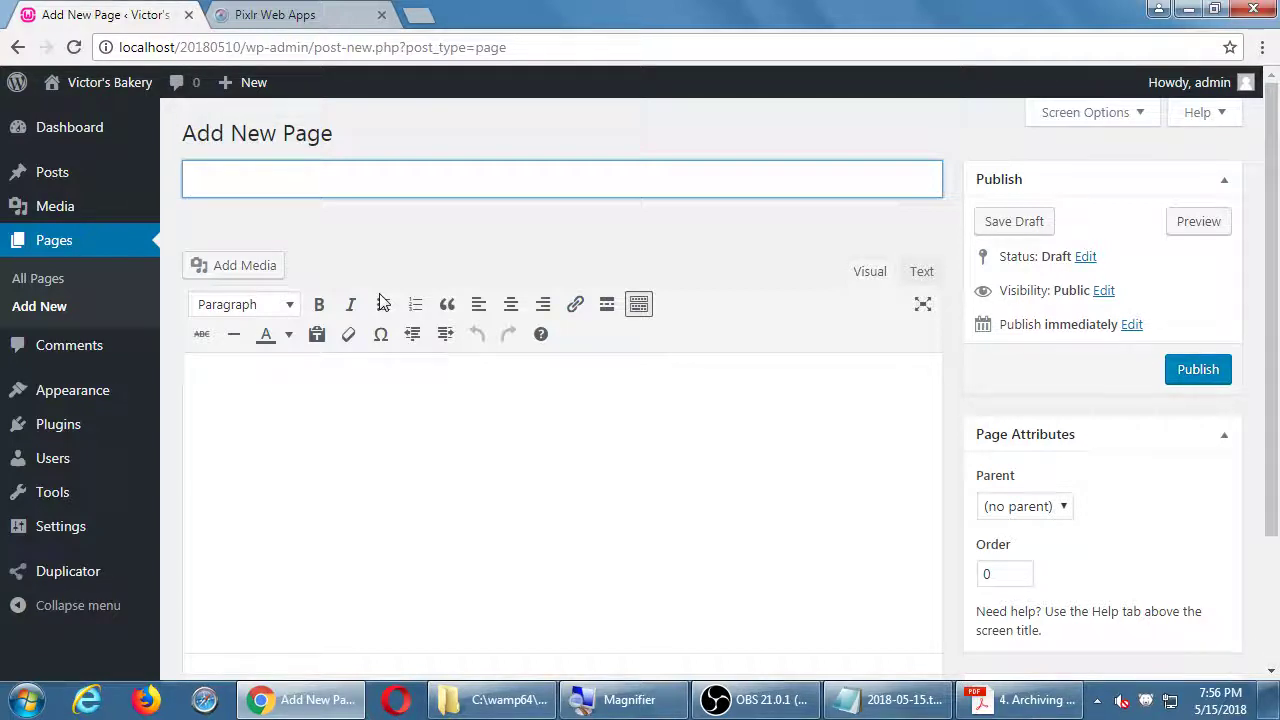
Step: Go back to the Media Library and open the attachment details of the Hydrangeas image
{"action": "left_click", "coordinate": [17, 47]}
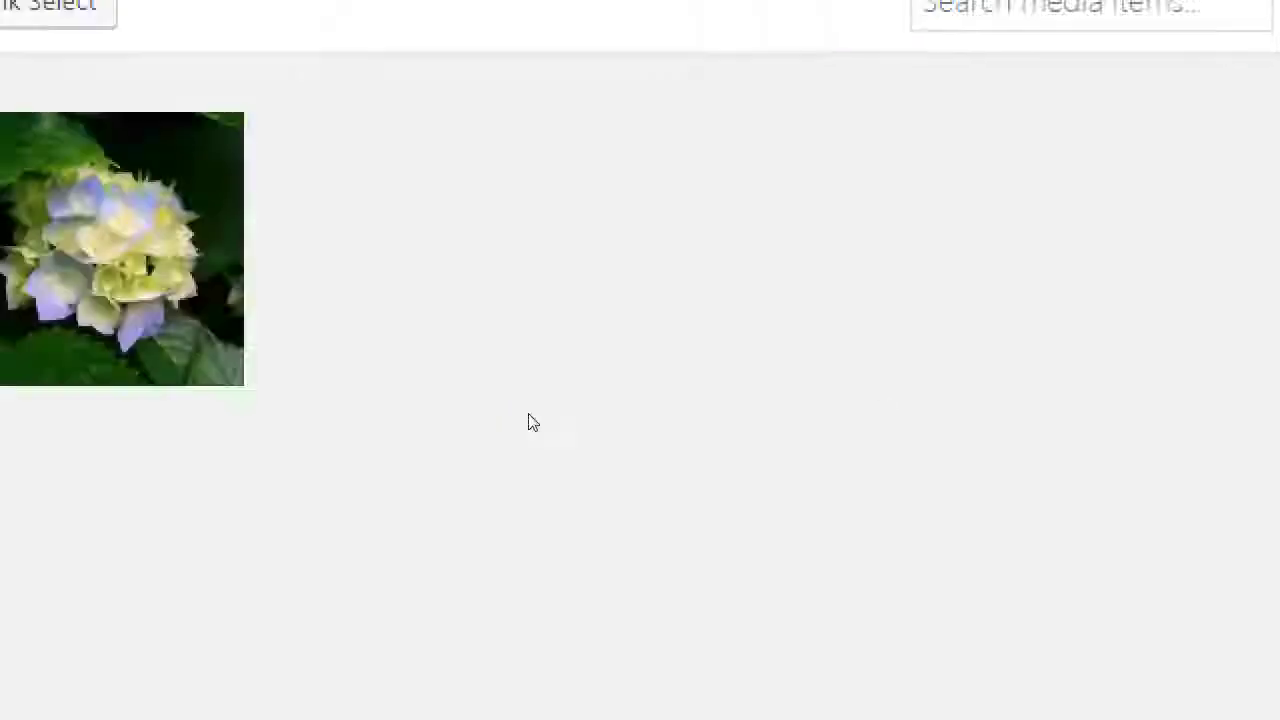
{"action": "mouse_move", "coordinate": [106, 383]}
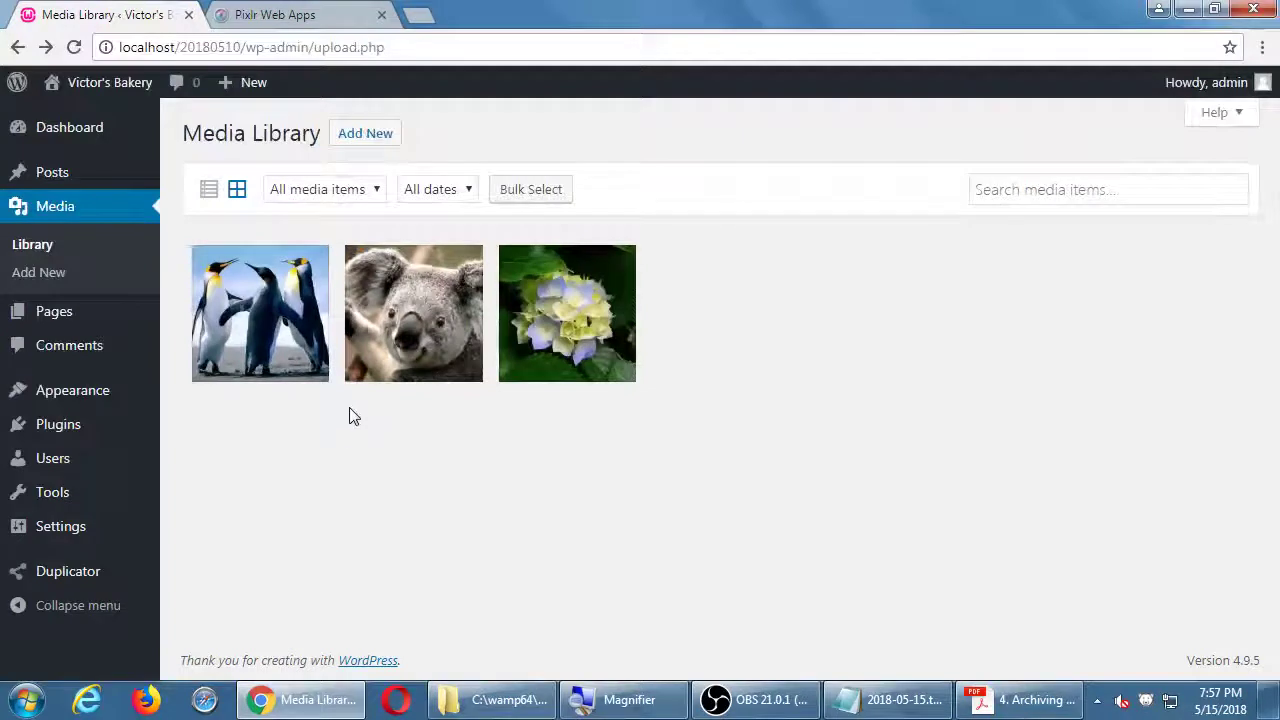
{"action": "left_click", "coordinate": [572, 308]}
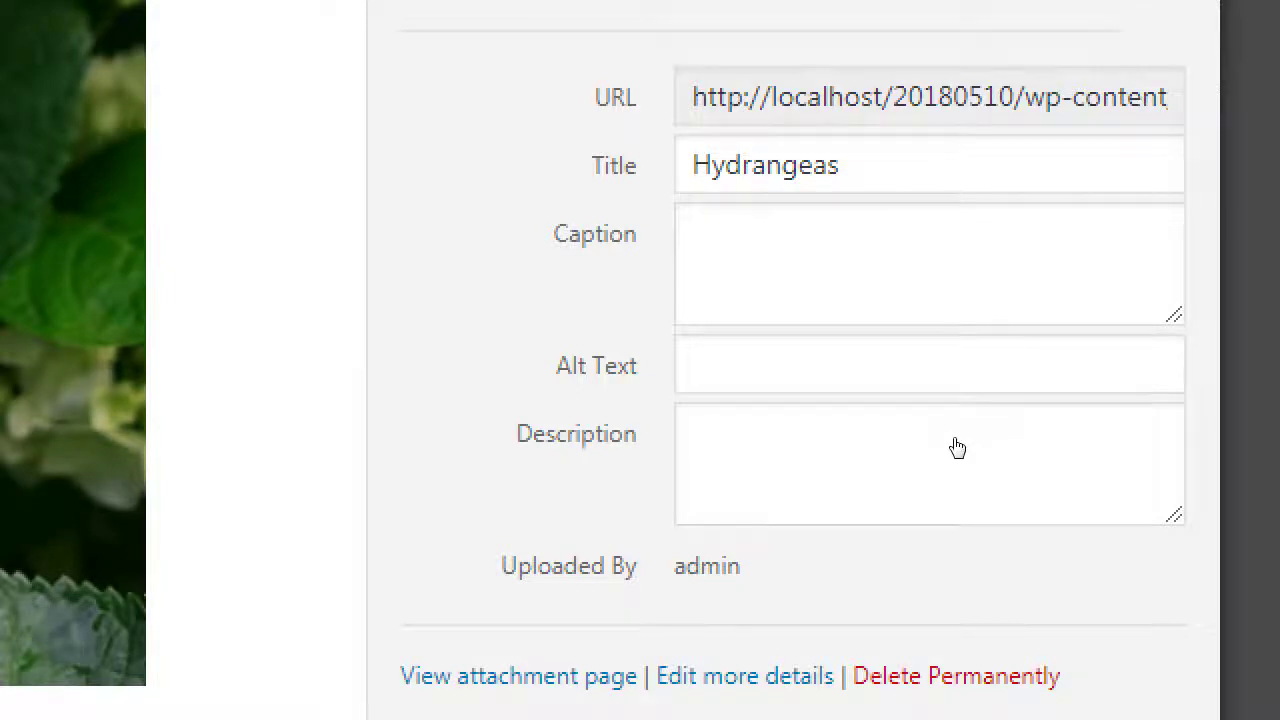
Step: Enter "Flowers" as the alt text of the Hydrangeas image
{"action": "key", "text": "Tab"}
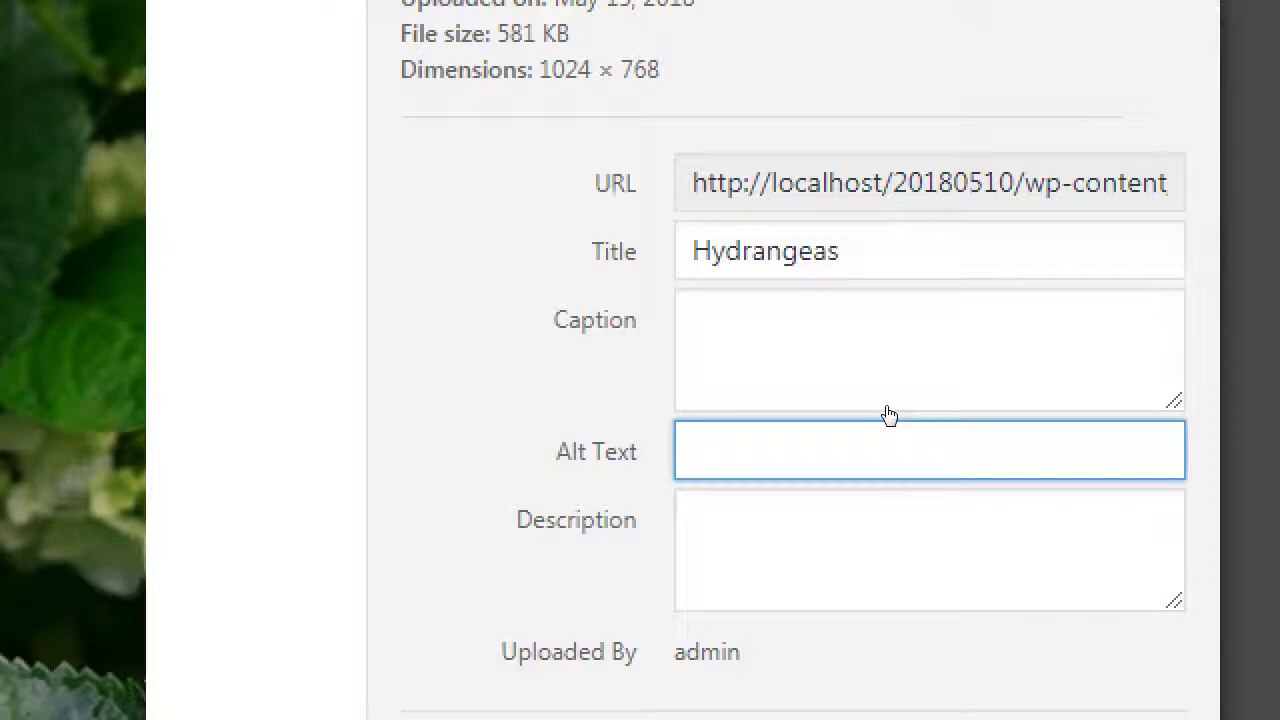
{"action": "type", "text": "Flowres"}
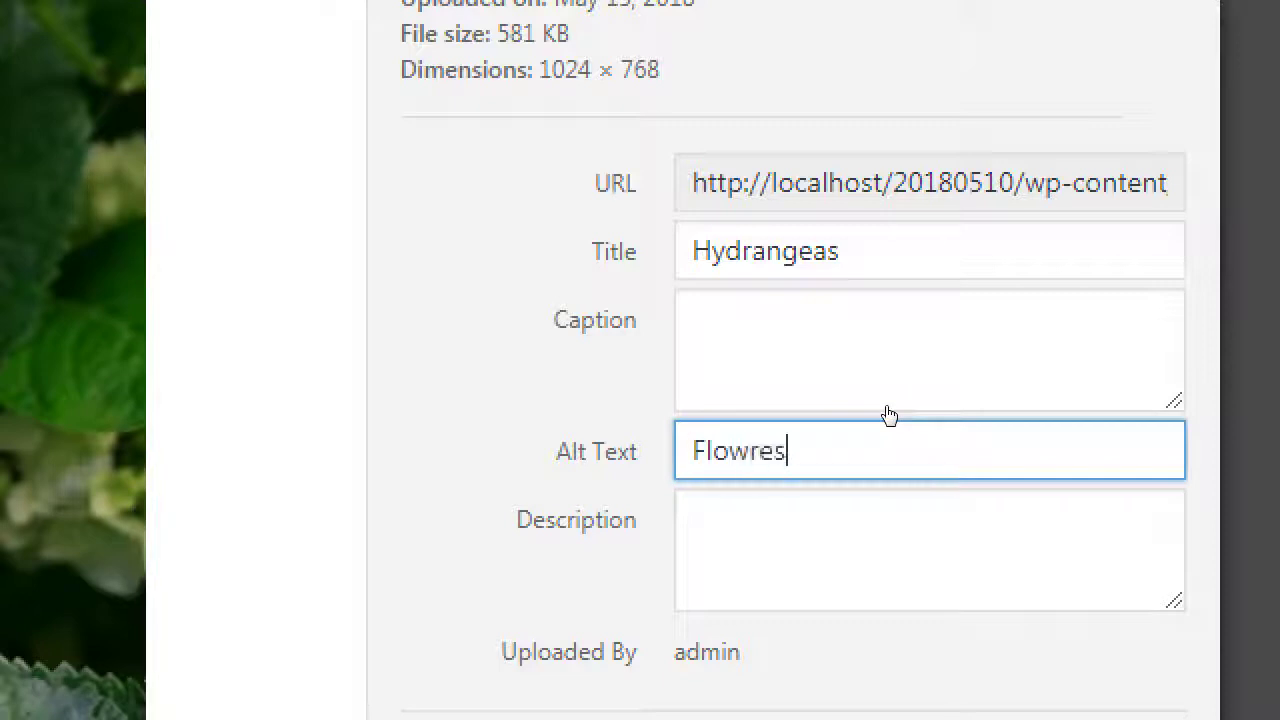
{"action": "key", "text": "BackSpace"}
{"action": "key", "text": "BackSpace"}
{"action": "key", "text": "BackSpace"}
{"action": "type", "text": "ers"}
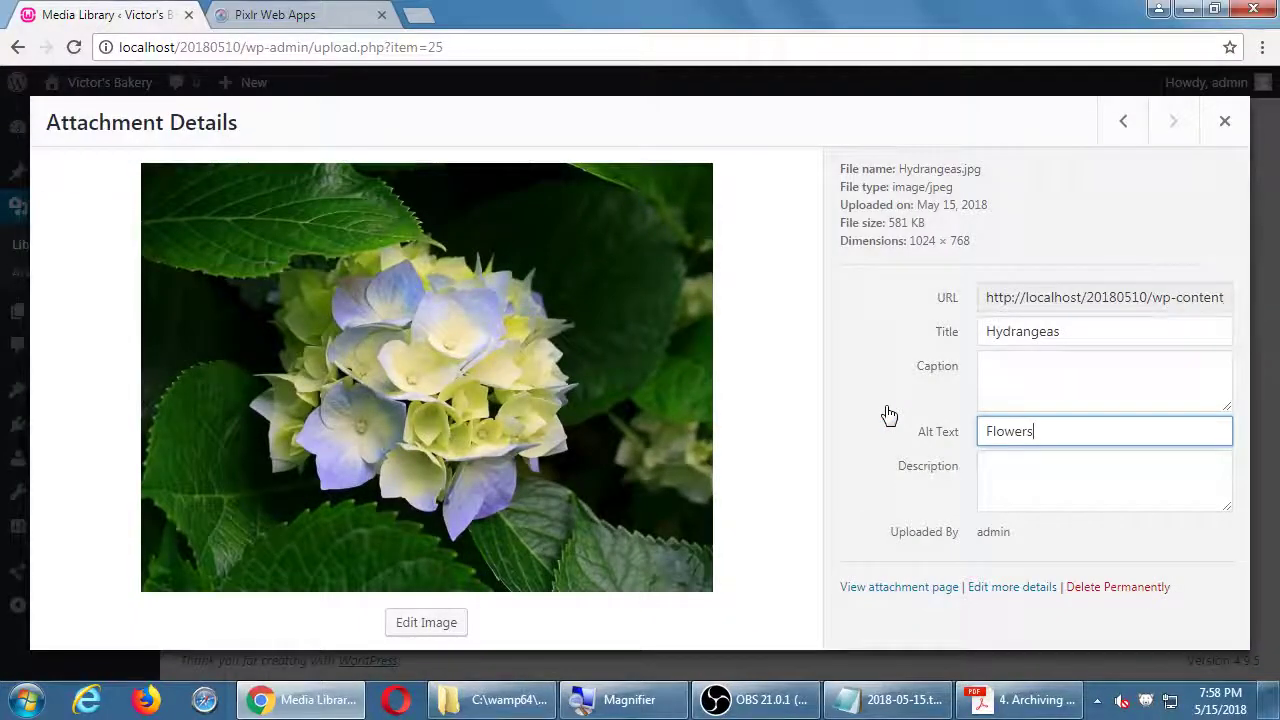
Step: Replace the alt text with "Bouquet of flowers", correcting the first word's spelling with the suggested one
{"action": "key", "text": "BackSpace"}
{"action": "key", "text": "BackSpace"}
{"action": "key", "text": "BackSpace"}
{"action": "key", "text": "BackSpace"}
{"action": "key", "text": "BackSpace"}
{"action": "key", "text": "BackSpace"}
{"action": "key", "text": "BackSpace"}
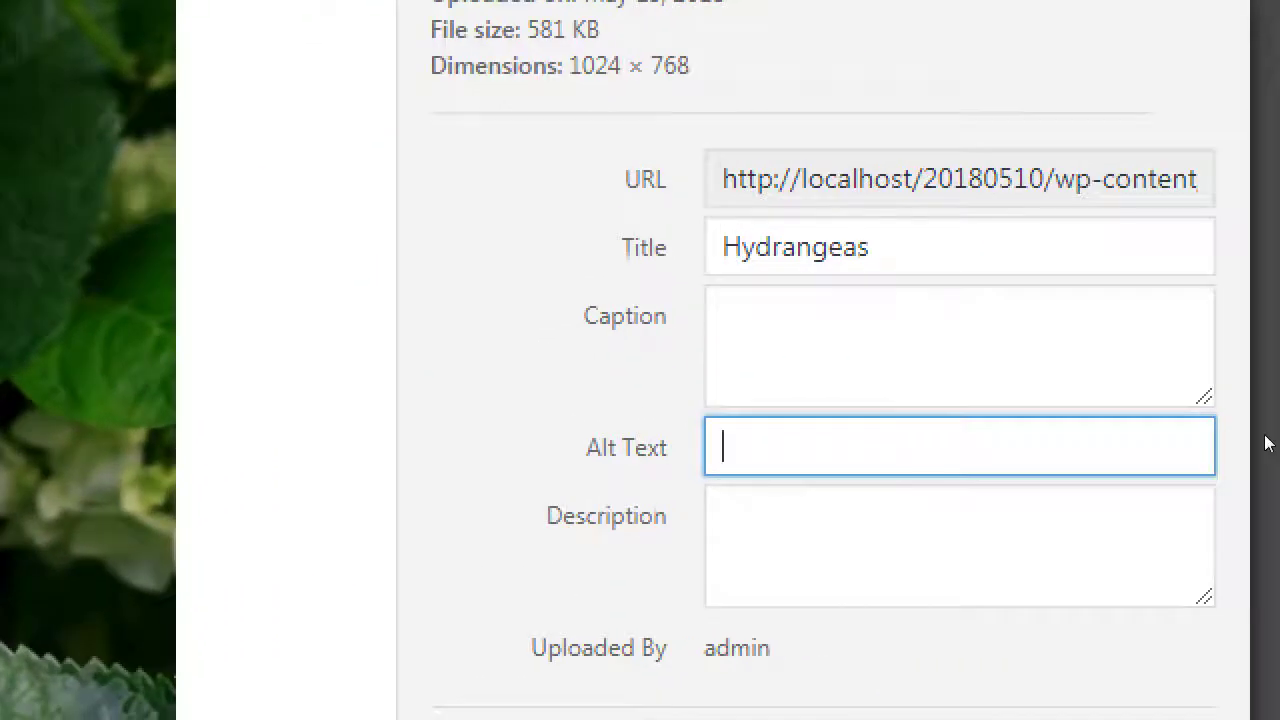
{"action": "type", "text": "Bouqute"}
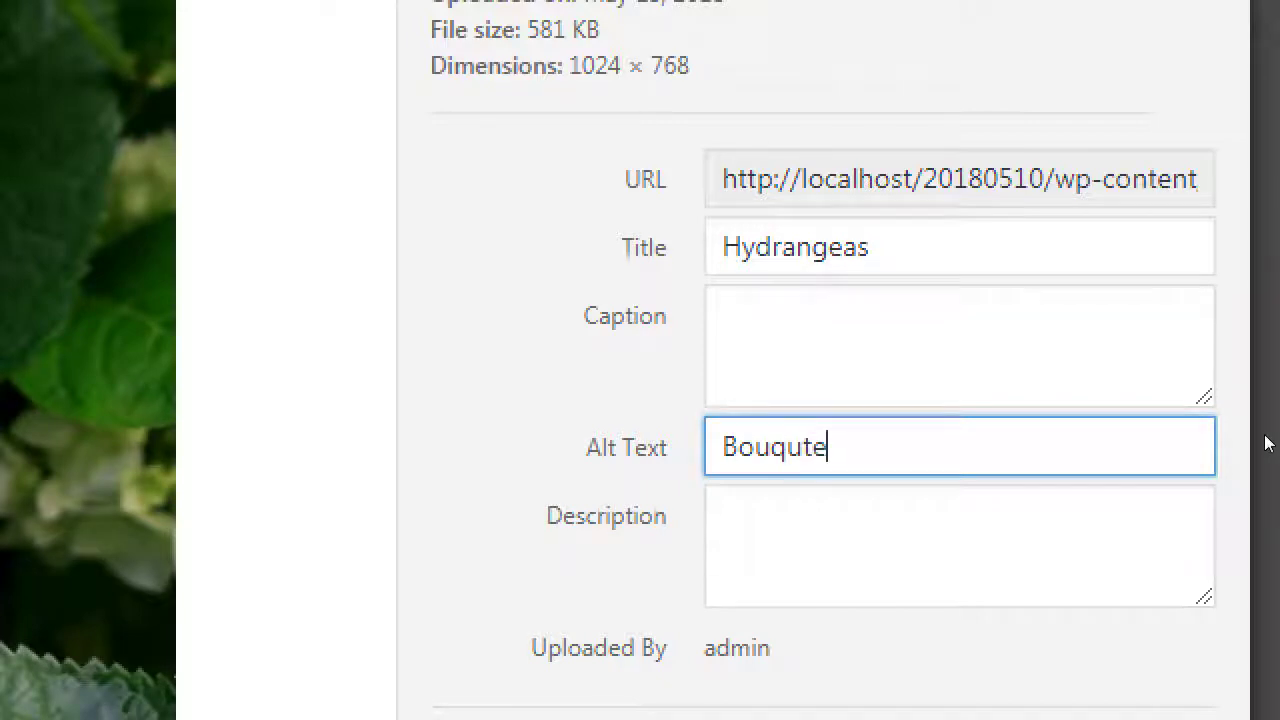
{"action": "key", "text": "ctrl+a"}
{"action": "type", "text": "Bouqete"}
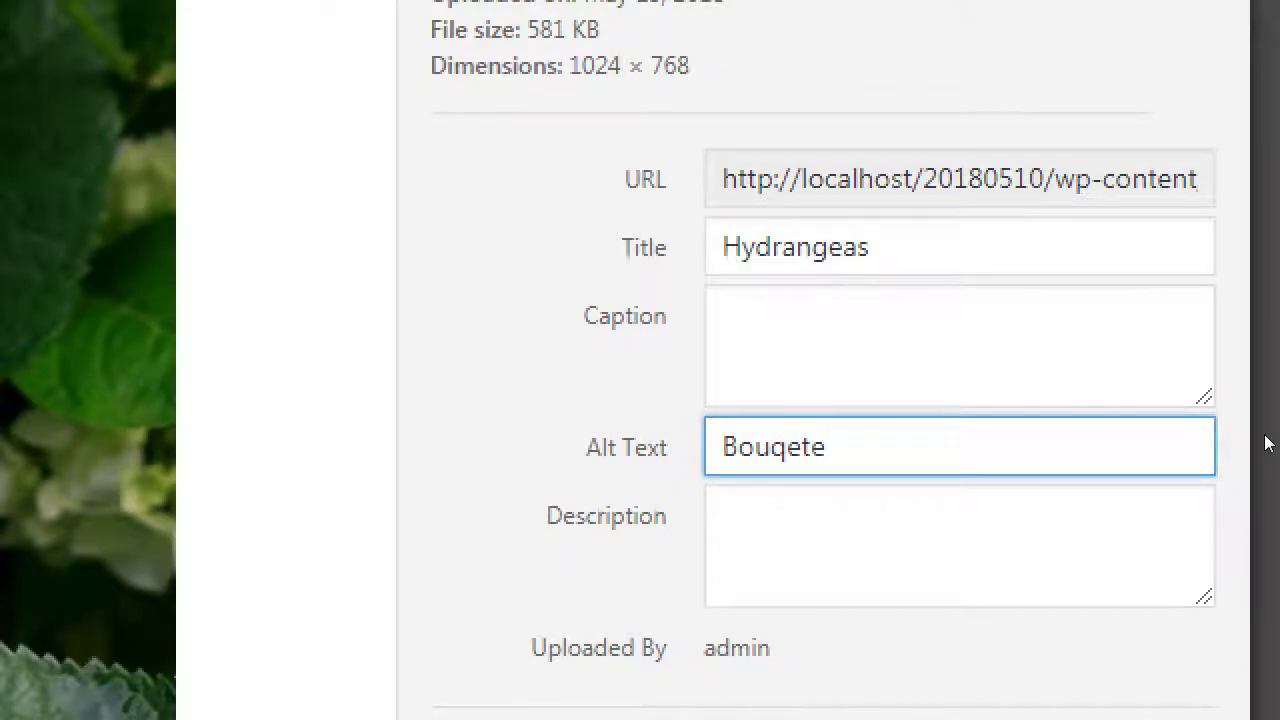
{"action": "key", "text": "BackSpace"}
{"action": "type", "text": "te of flowers"}
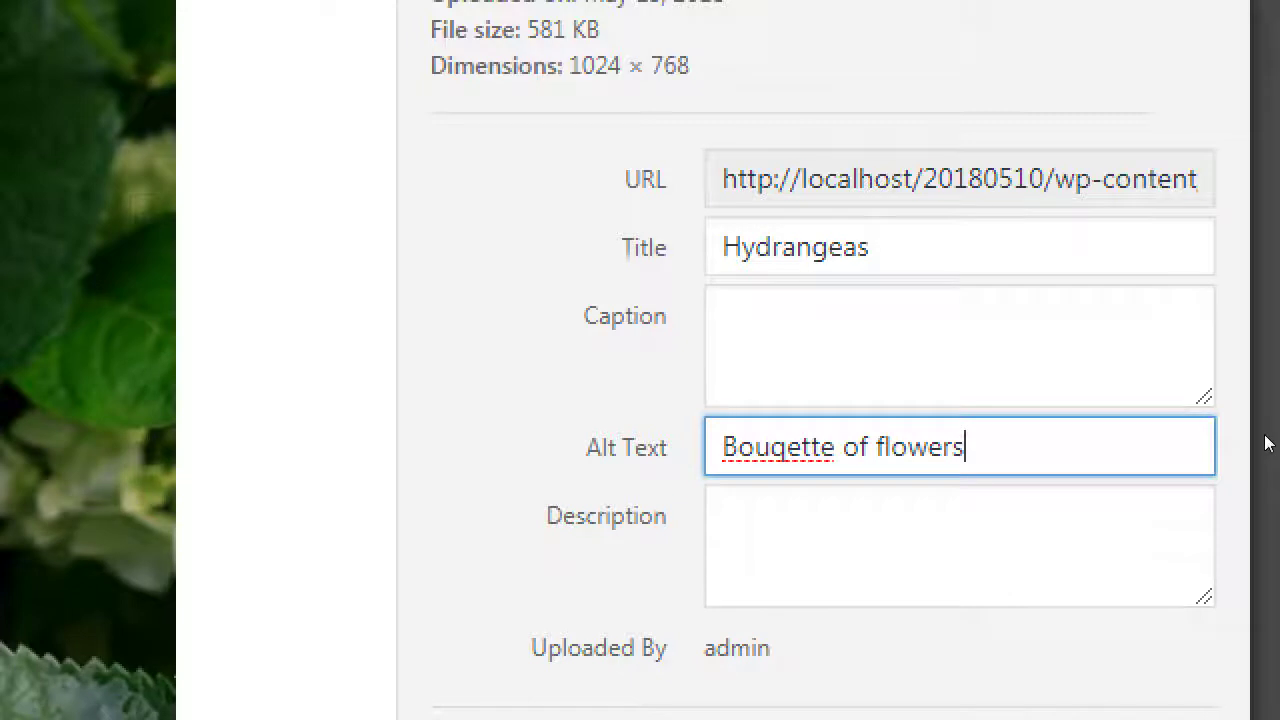
{"action": "right_click", "coordinate": [1028, 438]}
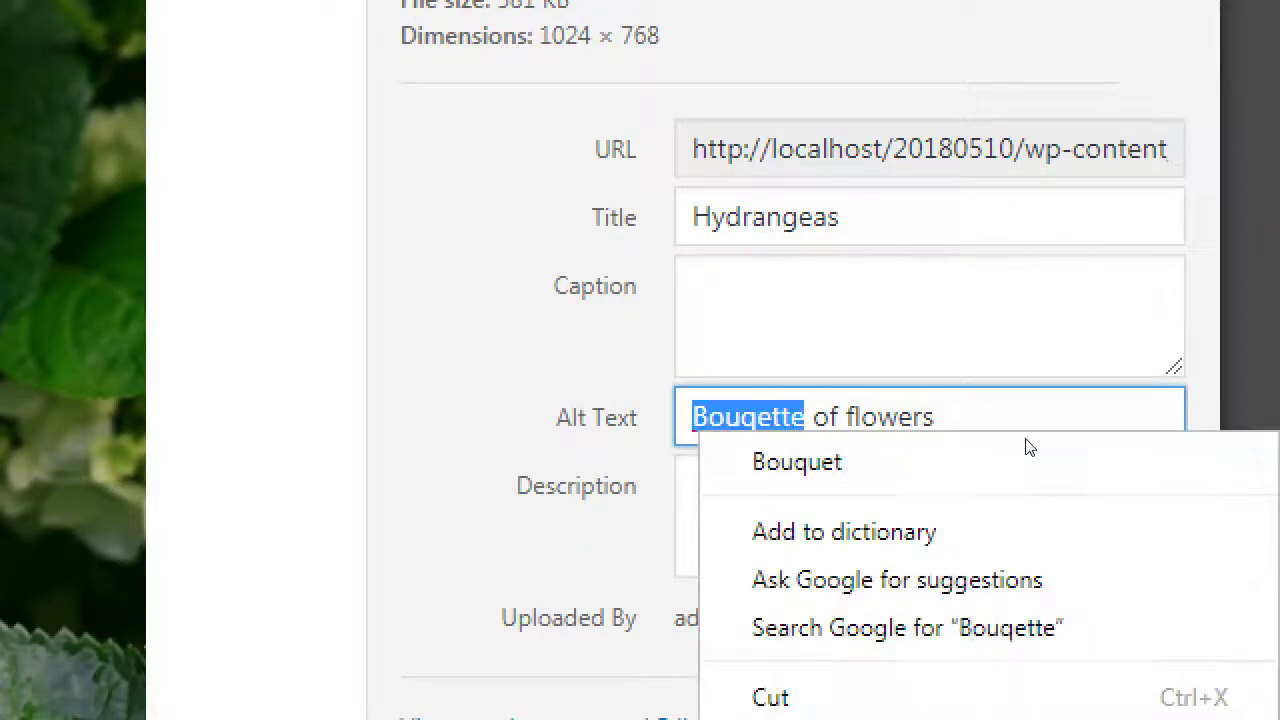
{"action": "left_click", "coordinate": [1069, 460]}
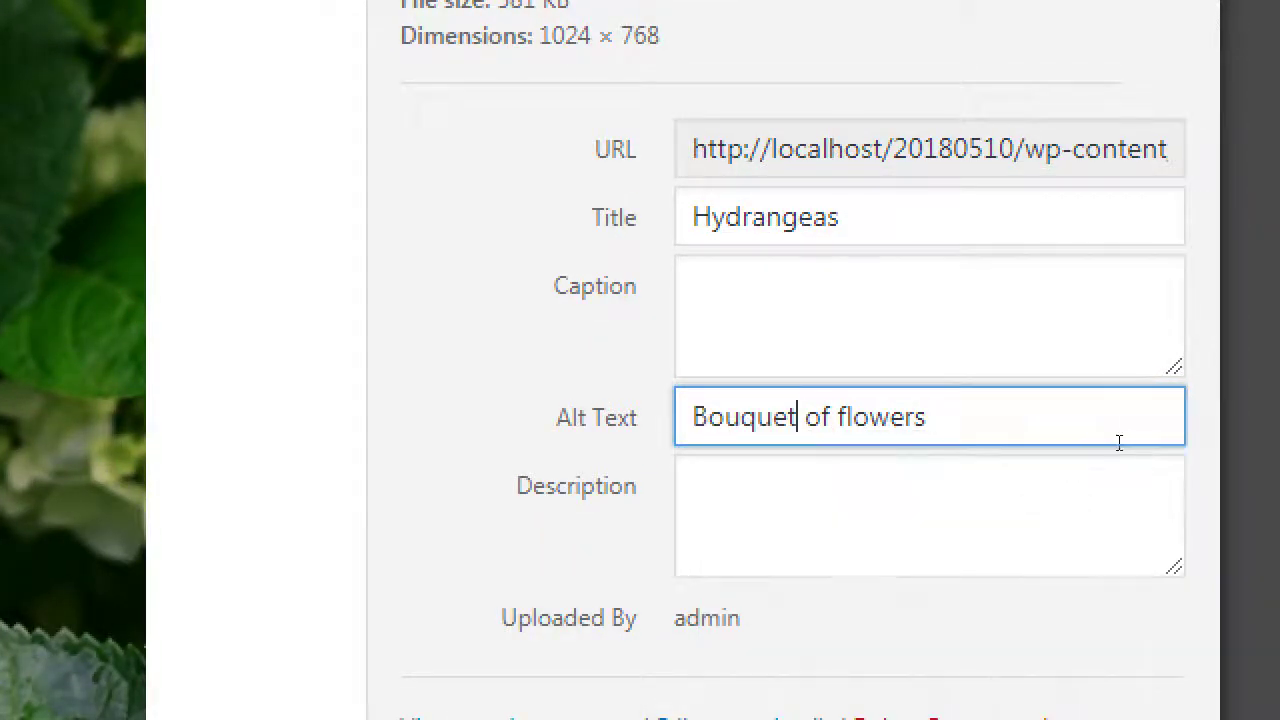
Step: Extend the Hydrangeas alt text to read "Bouquet of flowers for $9.99" and select the whole text
{"action": "left_click", "coordinate": [1154, 434]}
{"action": "type", "text": "for"}
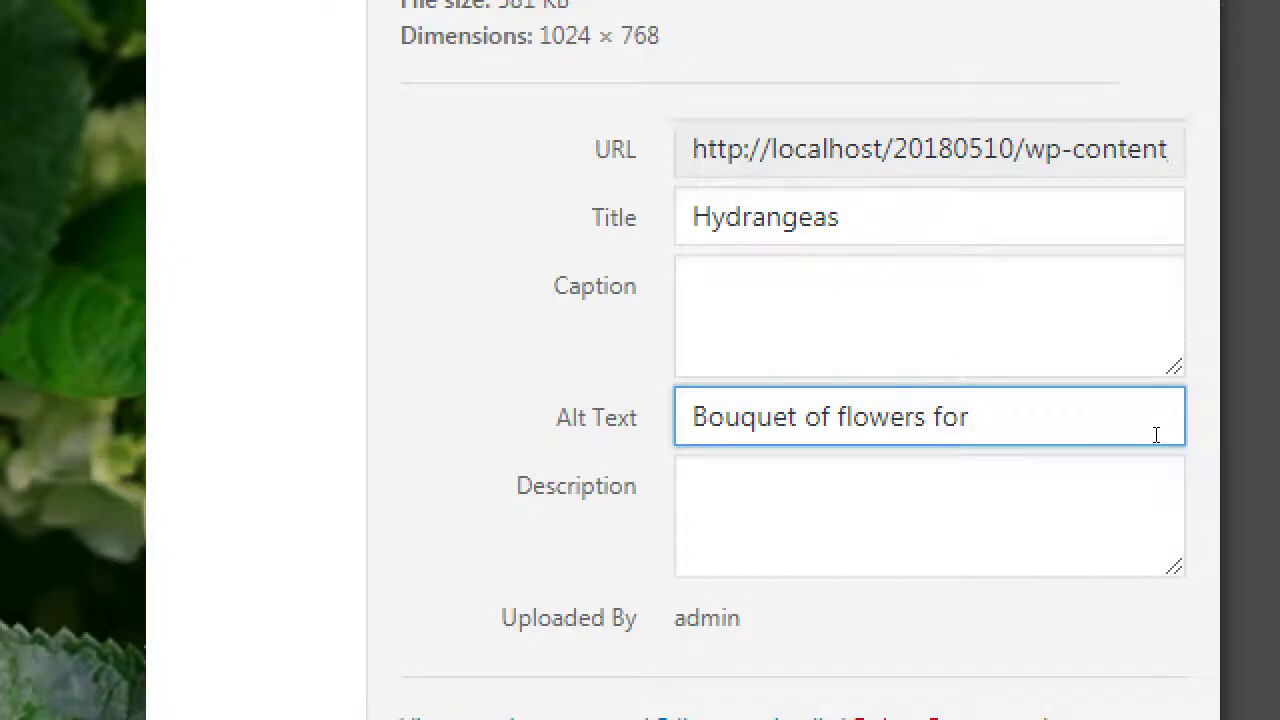
{"action": "type", "text": " $9.99"}
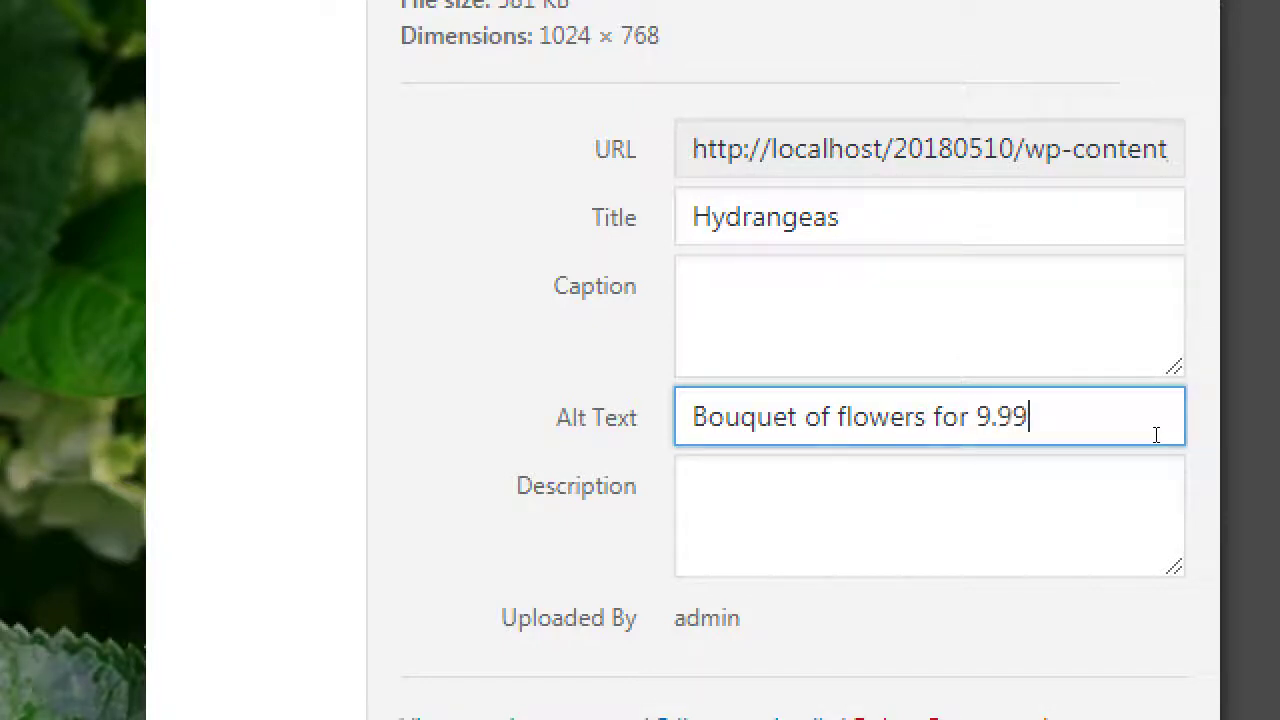
{"action": "key", "text": "Left"}
{"action": "key", "text": "Left"}
{"action": "key", "text": "Left"}
{"action": "key", "text": "Left"}
{"action": "type", "text": "$"}
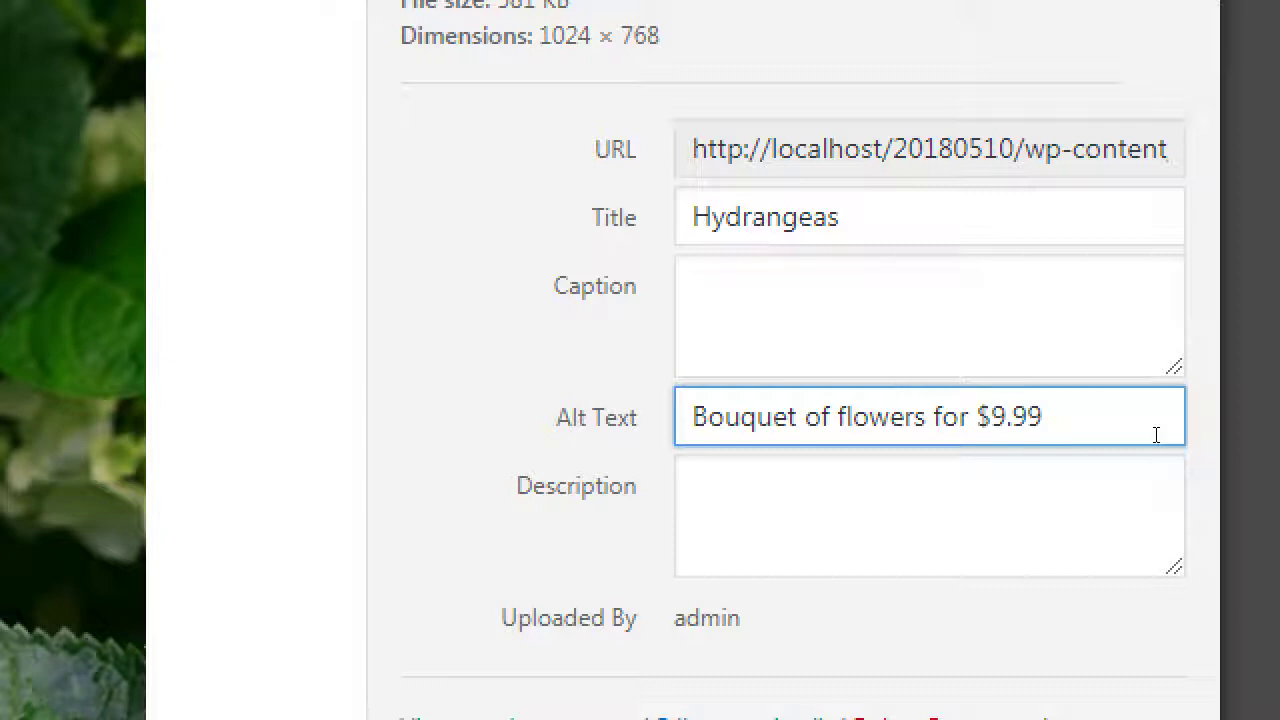
{"action": "key", "text": "ctrl+a"}
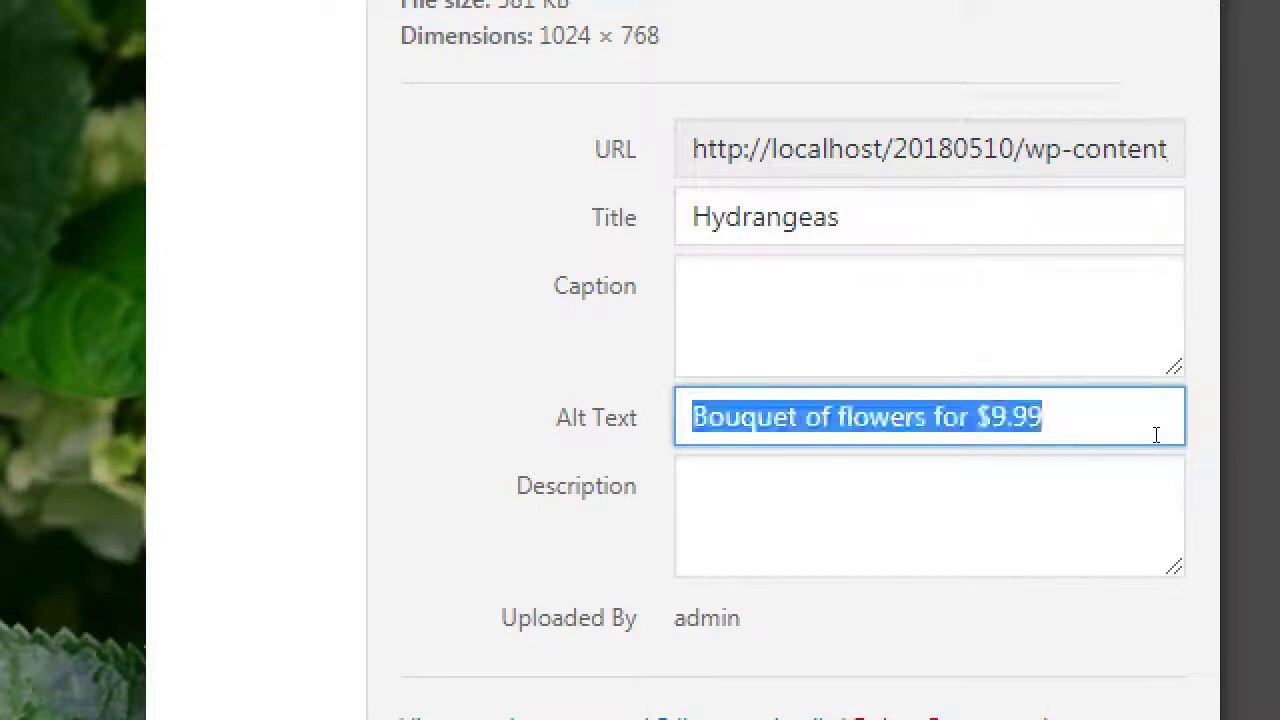
{"action": "key", "text": "Tab"}
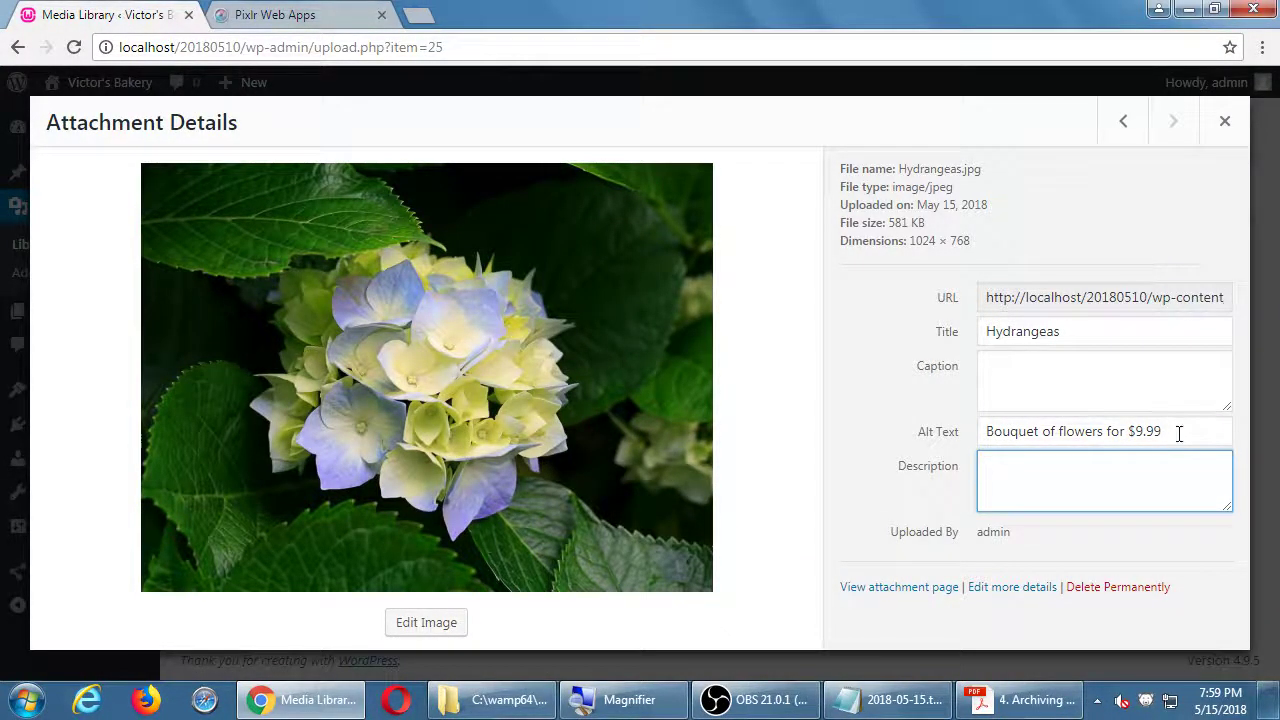
{"action": "left_click_drag", "start_coordinate": [1172, 434], "coordinate": [958, 442]}
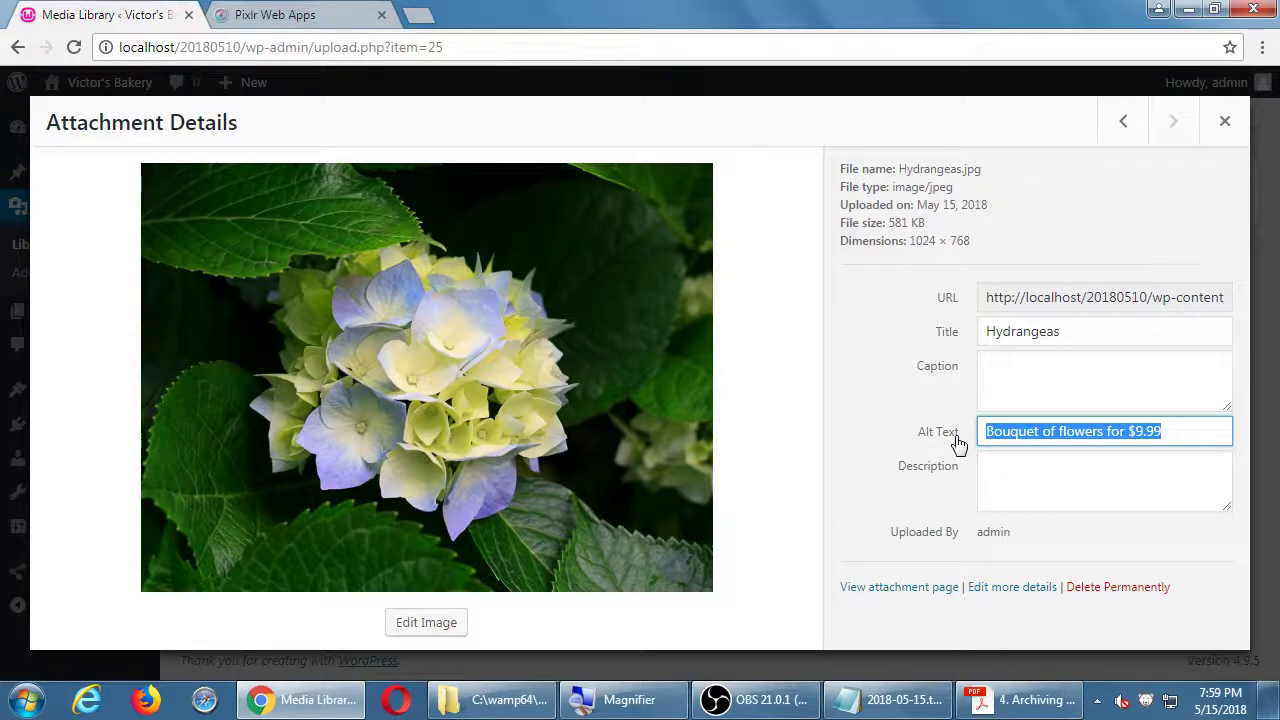
Step: Switch to the Notepad notes and review the SEO line and the first point under Purpose
{"action": "left_click", "coordinate": [912, 699]}
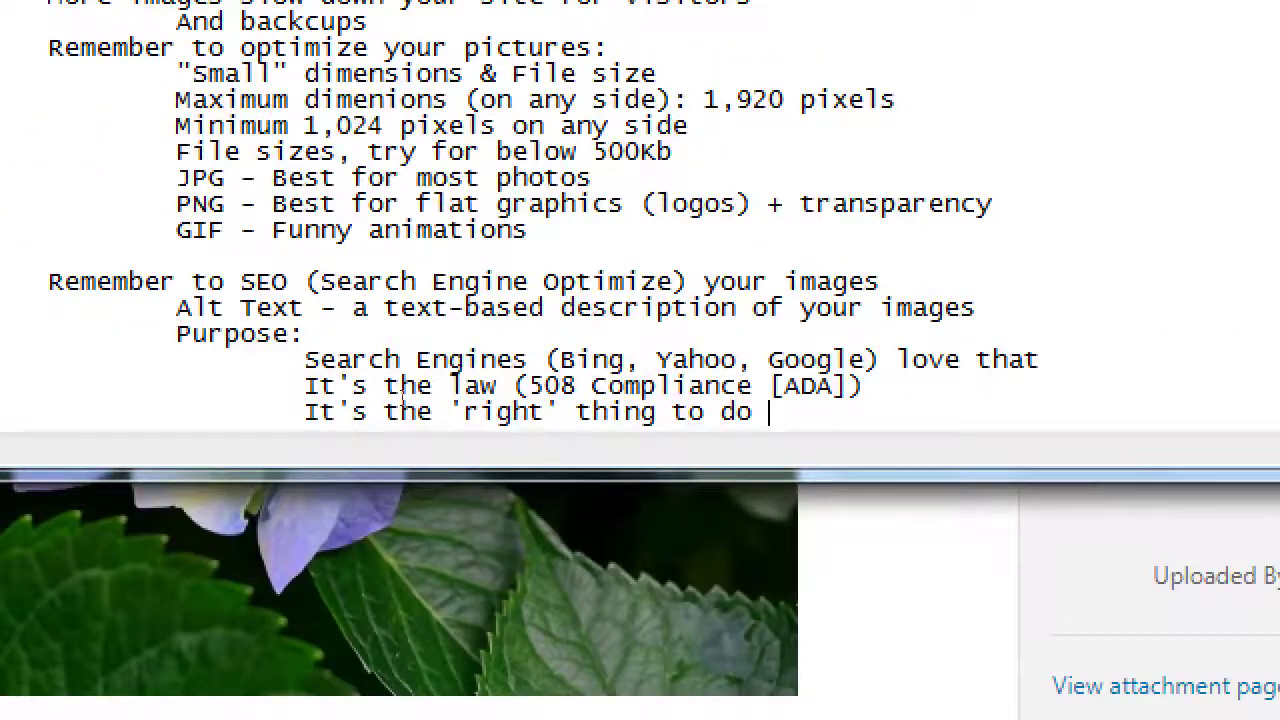
{"action": "key", "text": "Up"}
{"action": "key", "text": "Up"}
{"action": "key", "text": "Up"}
{"action": "key", "text": "Home"}
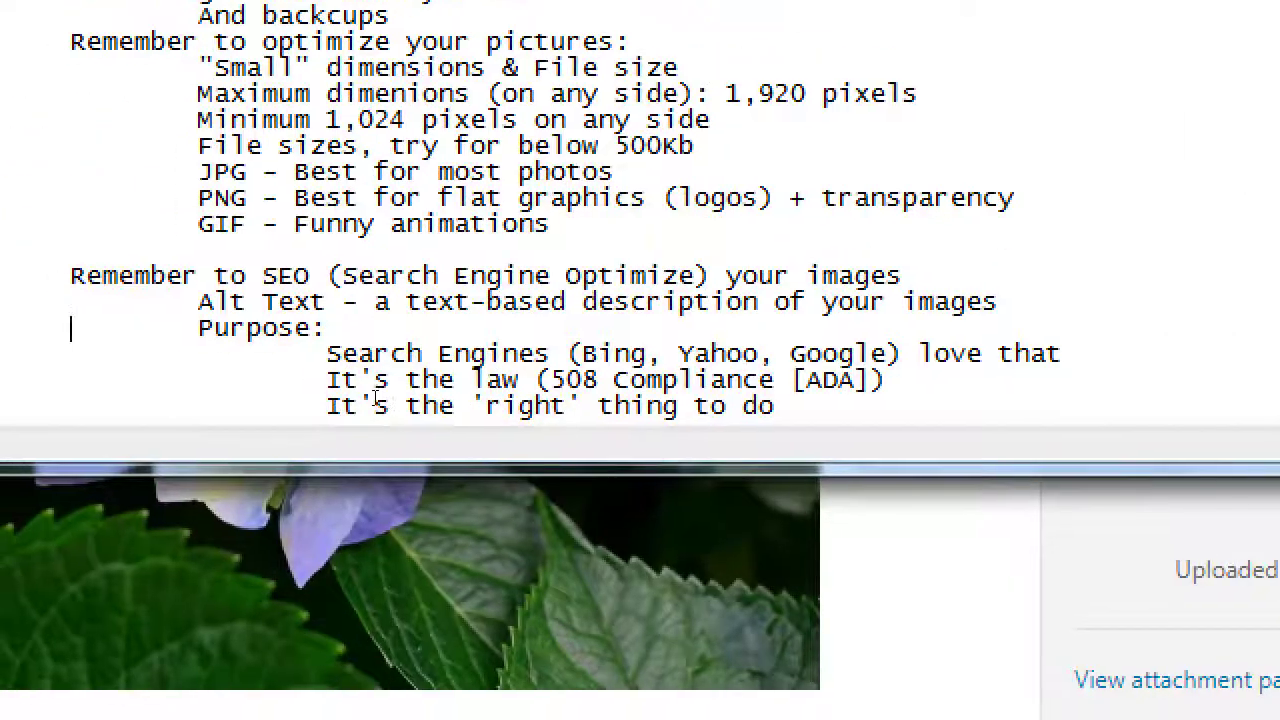
{"action": "key", "text": "Up"}
{"action": "key", "text": "Up"}
{"action": "key", "text": "ctrl+Right"}
{"action": "key", "text": "ctrl+Right"}
{"action": "key", "text": "ctrl+shift+Left"}
{"action": "key", "text": "ctrl+shift+Right"}
{"action": "key", "text": "ctrl+shift+Right"}
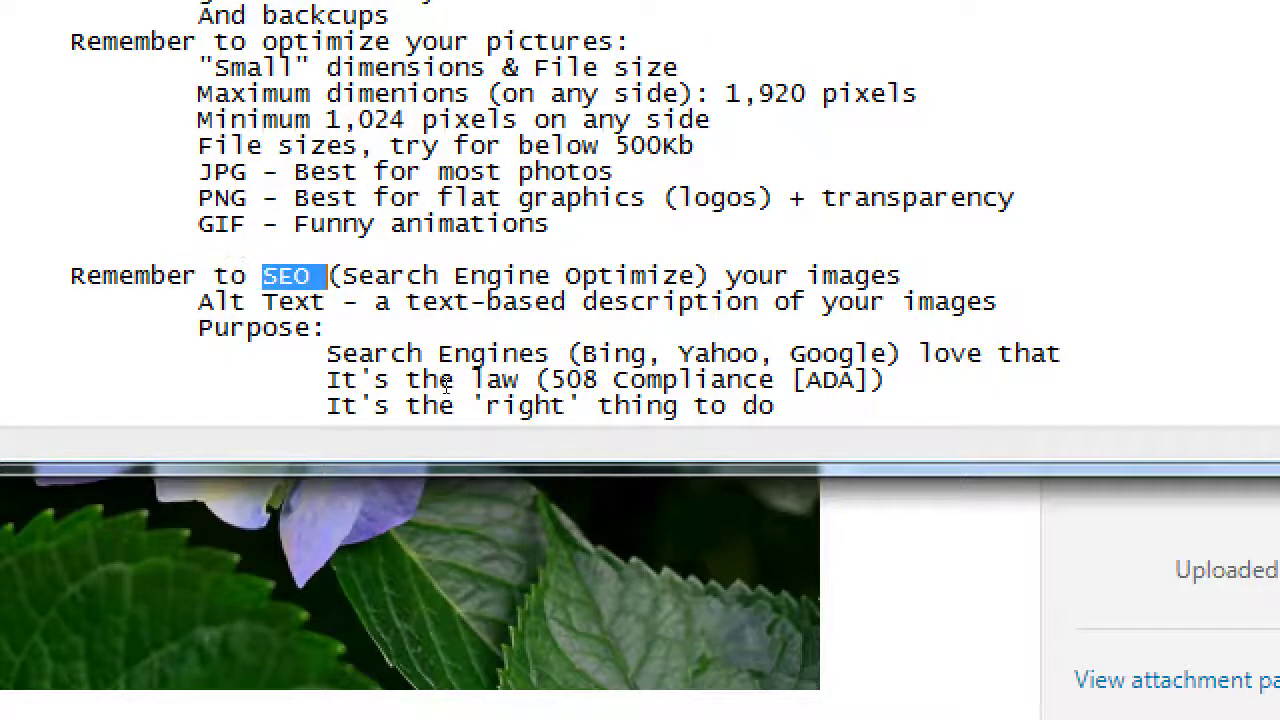
{"action": "key", "text": "Down"}
{"action": "key", "text": "Down"}
{"action": "key", "text": "Down"}
{"action": "key", "text": "Right"}
{"action": "key", "text": "Right"}
{"action": "key", "text": "Right"}
{"action": "key", "text": "Right"}
{"action": "key", "text": "Right"}
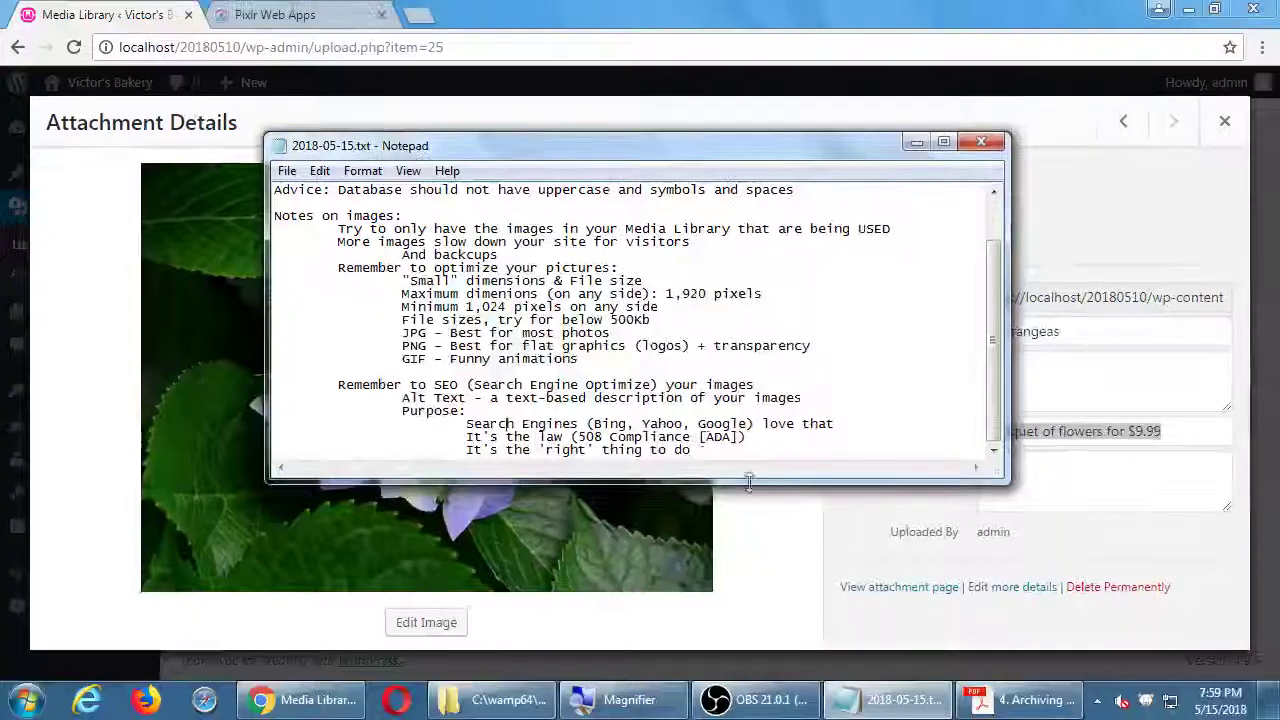
Step: Return to the WordPress attachment details and highlight the full alt text
{"action": "left_click", "coordinate": [838, 518]}
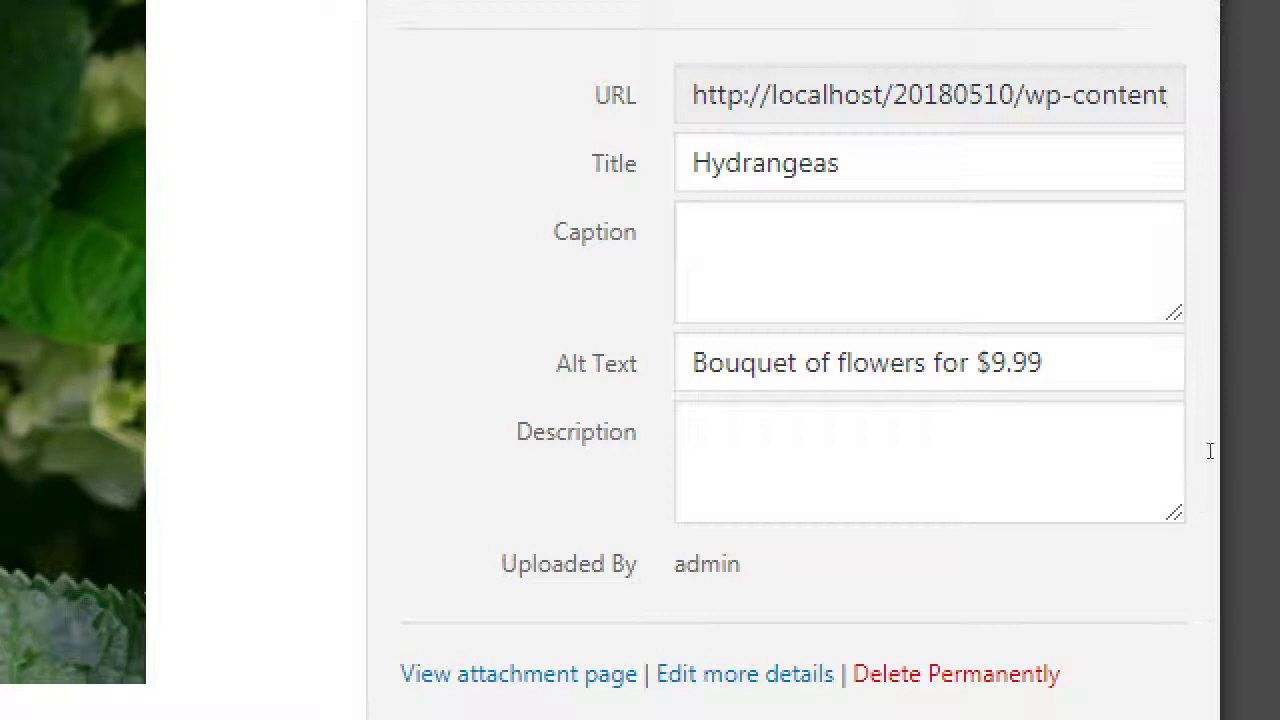
{"action": "left_click", "coordinate": [1044, 362]}
{"action": "left_click_drag", "start_coordinate": [1044, 362], "coordinate": [937, 446]}
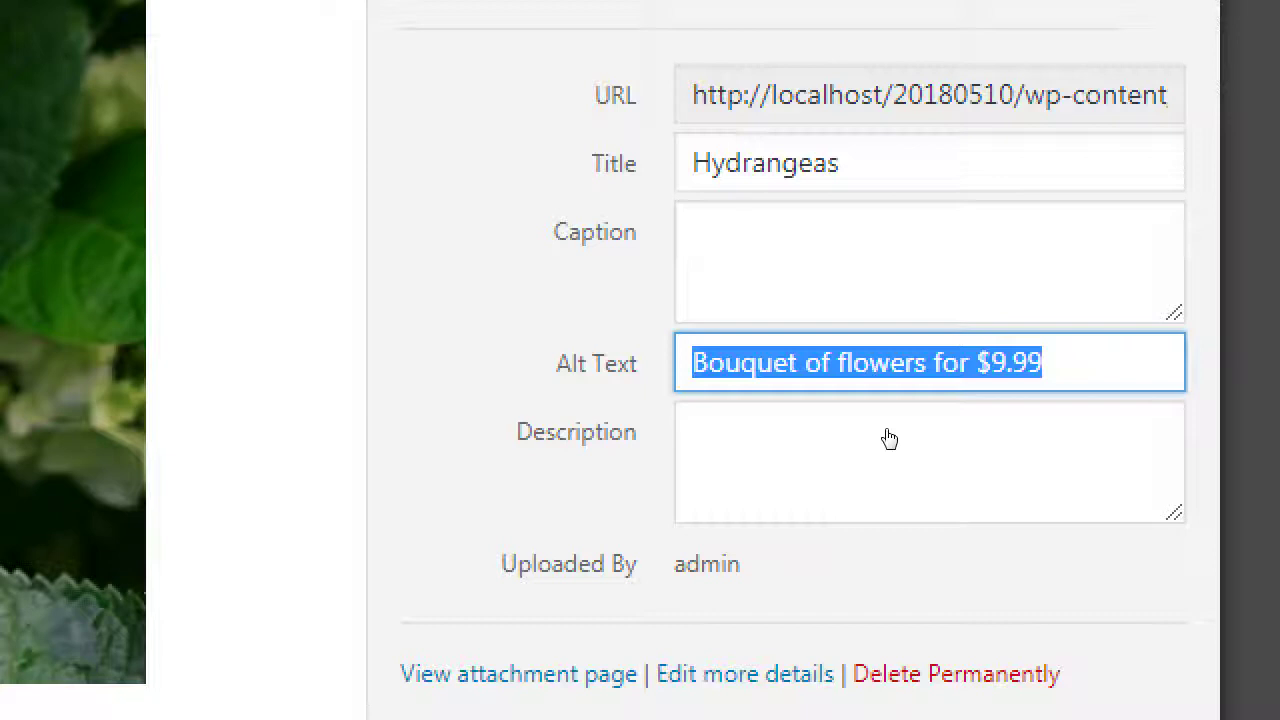
Step: Switch to the Notepad notes and add "Alt text should make sense." below the Purpose points, separated by a blank line
{"action": "key", "text": "alt+Tab"}
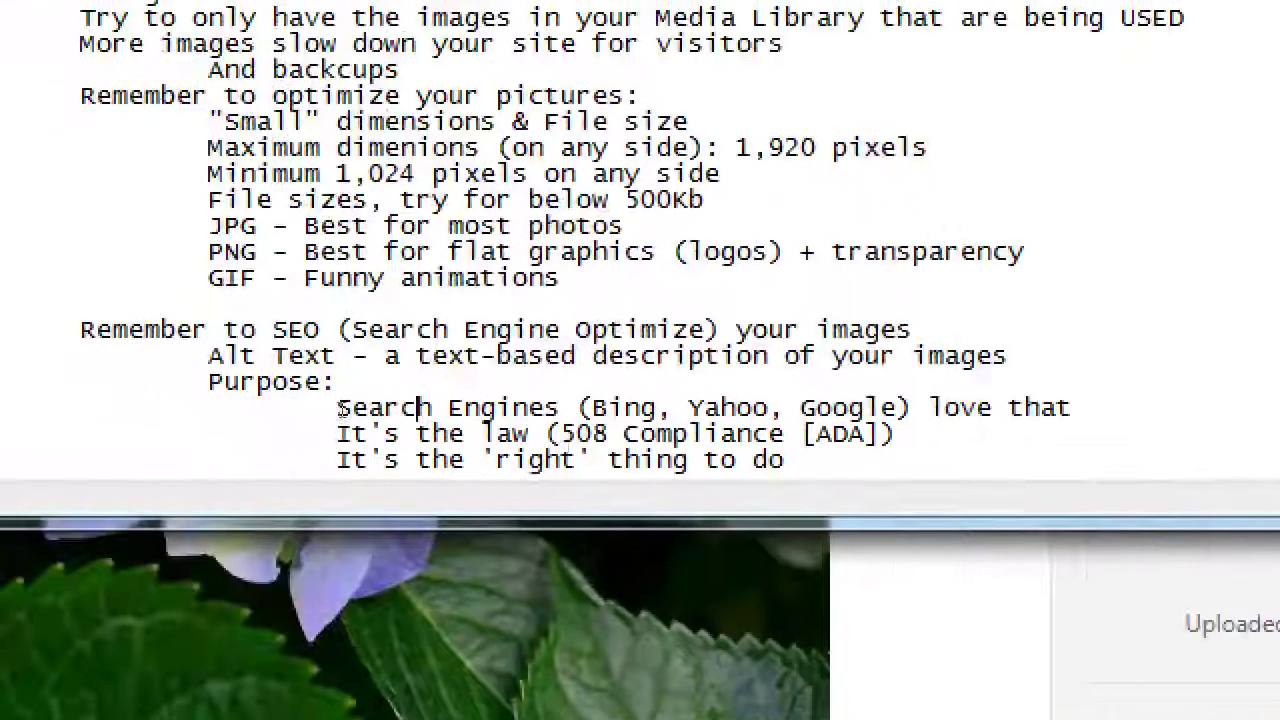
{"action": "key", "text": "Return"}
{"action": "key", "text": "Return"}
{"action": "key", "text": "Tab"}
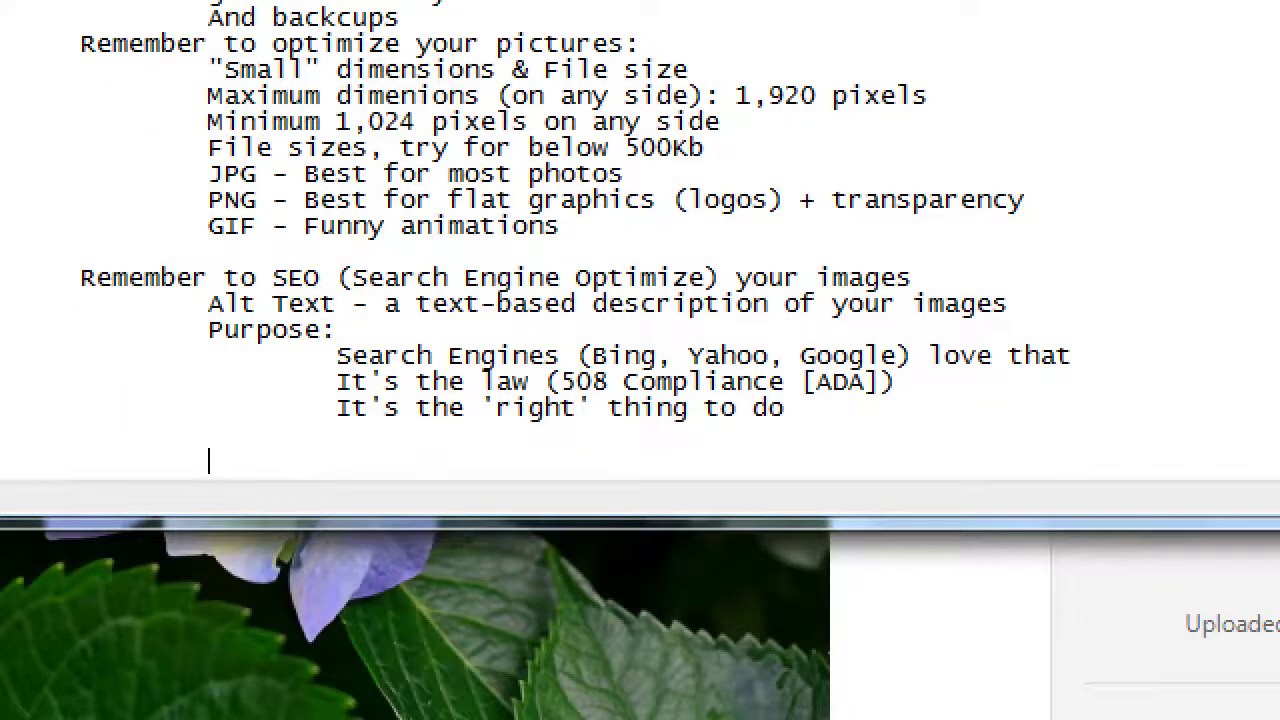
{"action": "type", "text": "Alt text should be"}
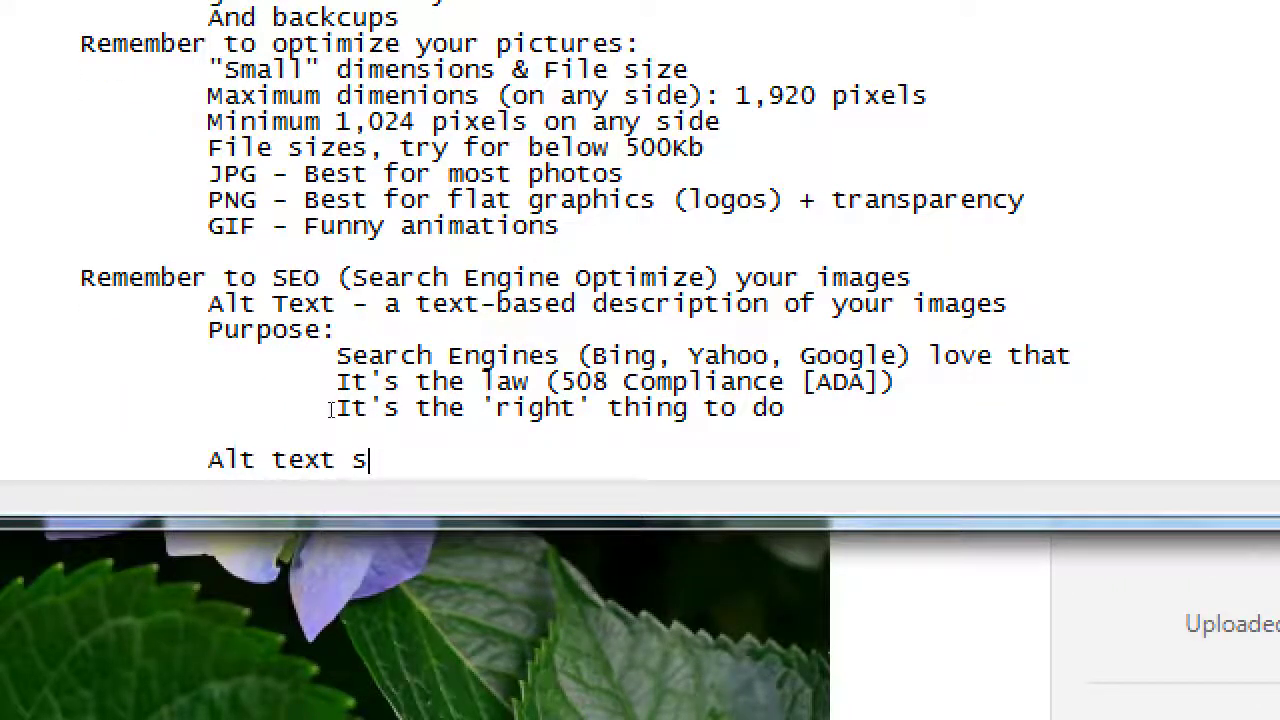
{"action": "key", "text": "BackSpace"}
{"action": "key", "text": "BackSpace"}
{"action": "key", "text": "BackSpace"}
{"action": "type", "text": "make sense. "}
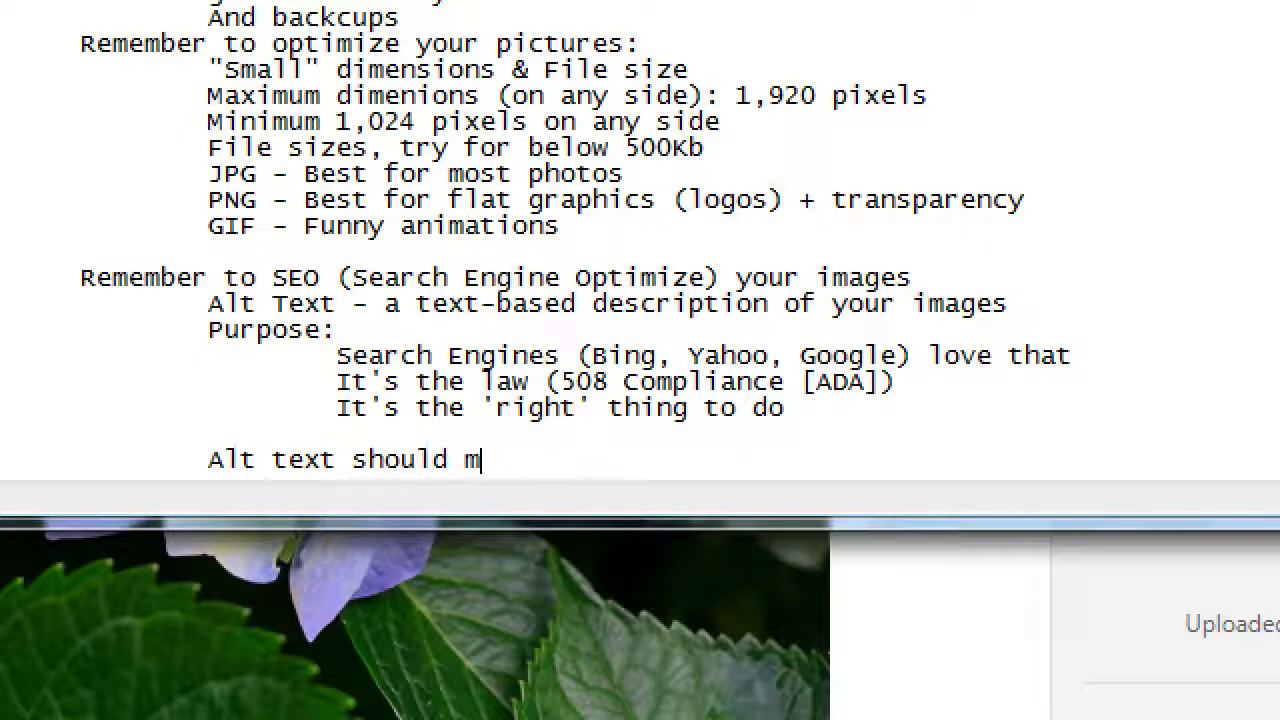
Step: Continue the alt text note with "Not just keywords," and a further-indented line reading "but complete sentences"
{"action": "type", "text": "Not"}
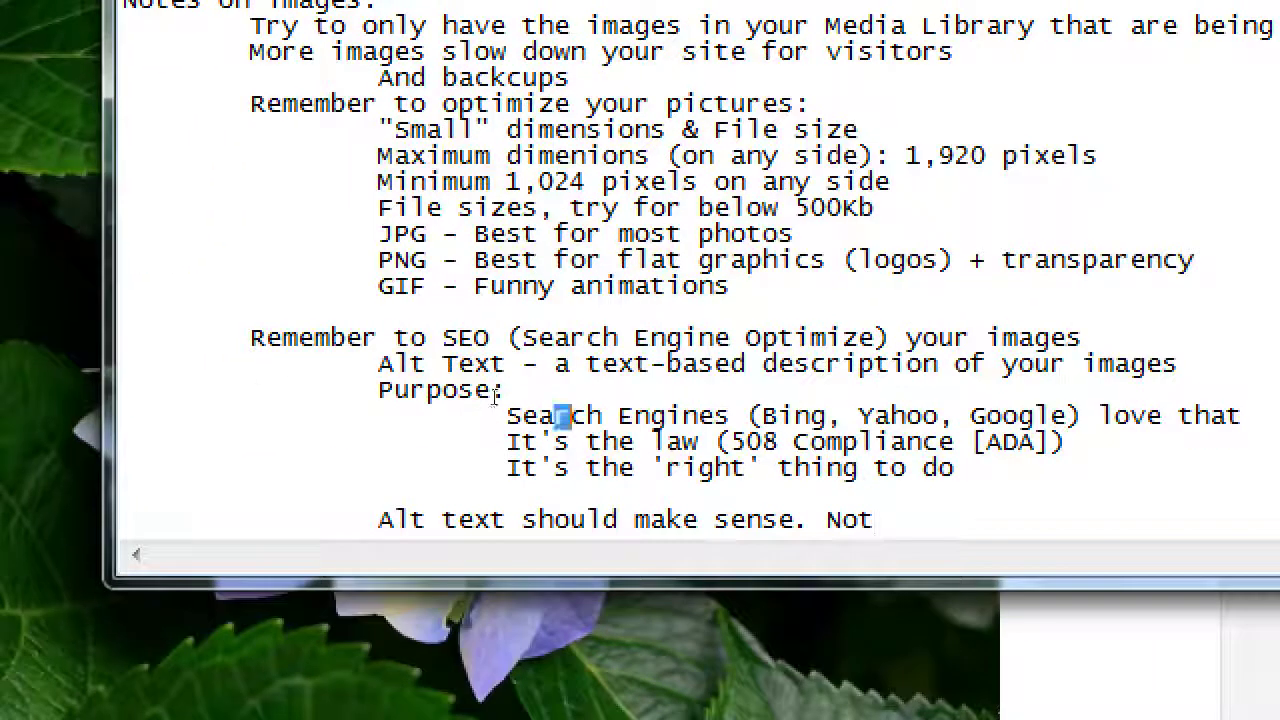
{"action": "left_click_drag", "start_coordinate": [495, 396], "coordinate": [543, 396]}
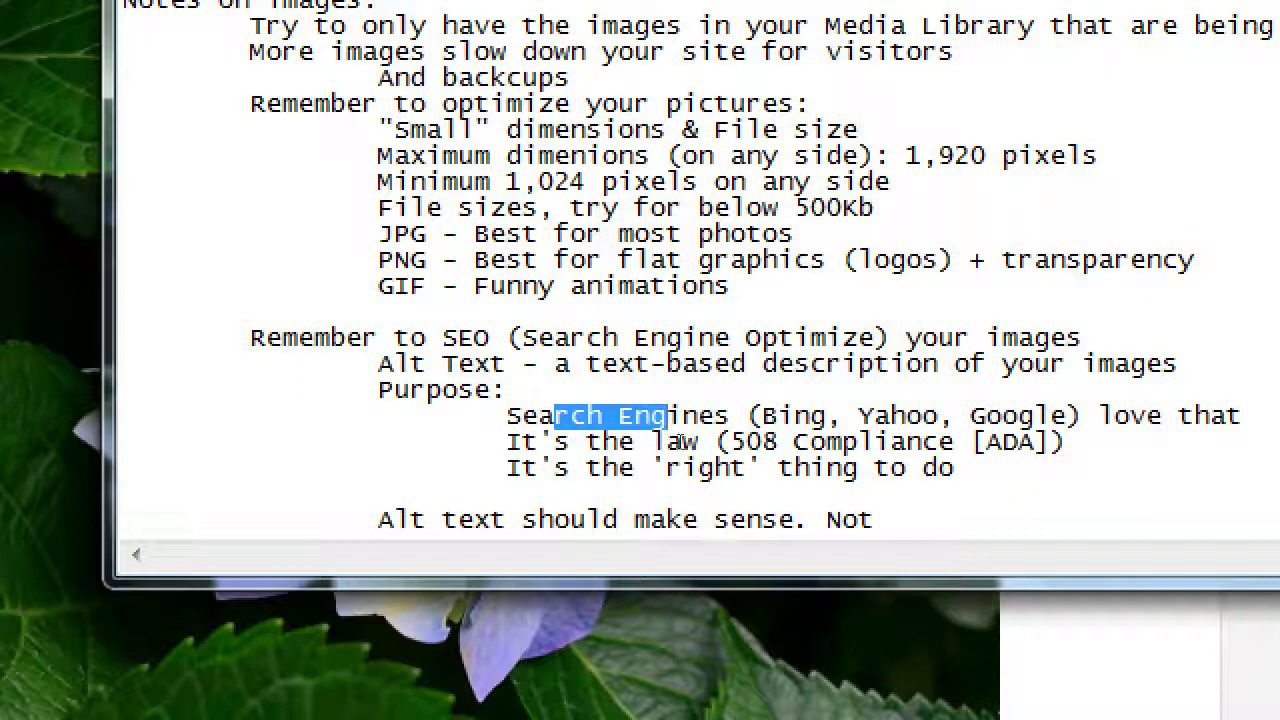
{"action": "key", "text": "ctrl+End"}
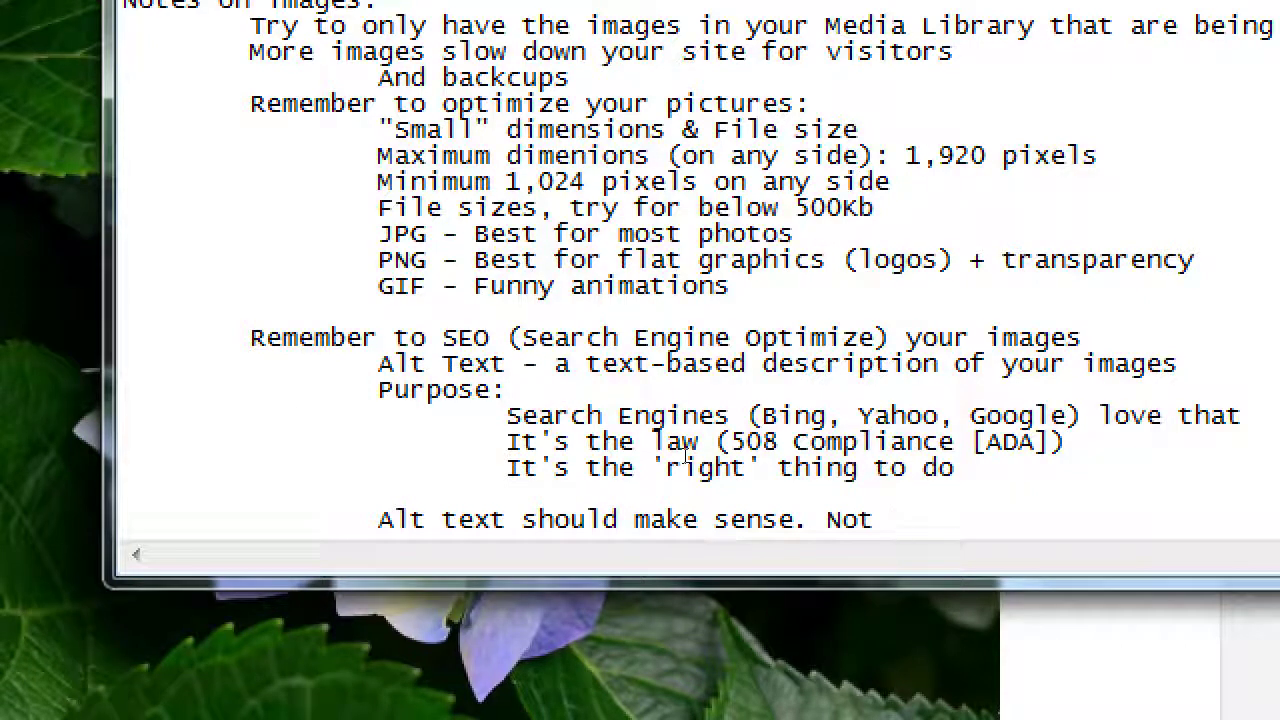
{"action": "type", "text": "just keywords,"}
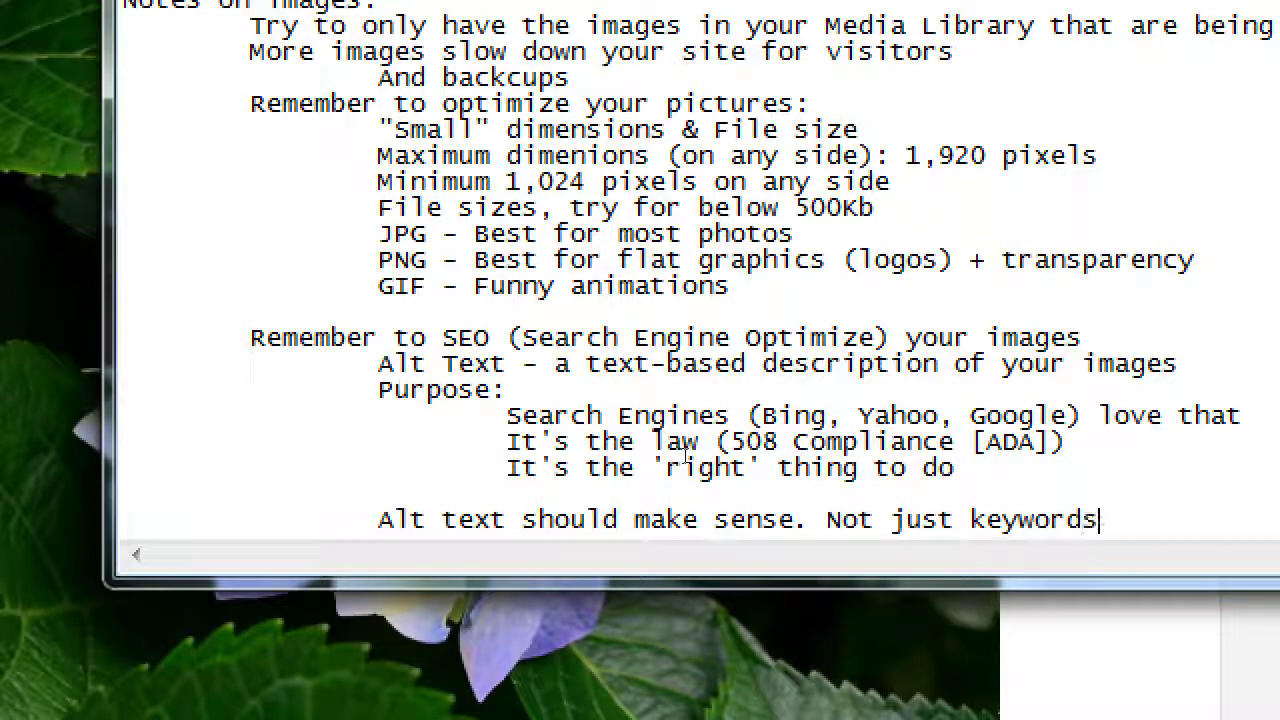
{"action": "key", "text": "Return"}
{"action": "key", "text": "Tab"}
{"action": "key", "text": "Tab"}
{"action": "key", "text": "Tab"}
{"action": "type", "text": "but complete "}
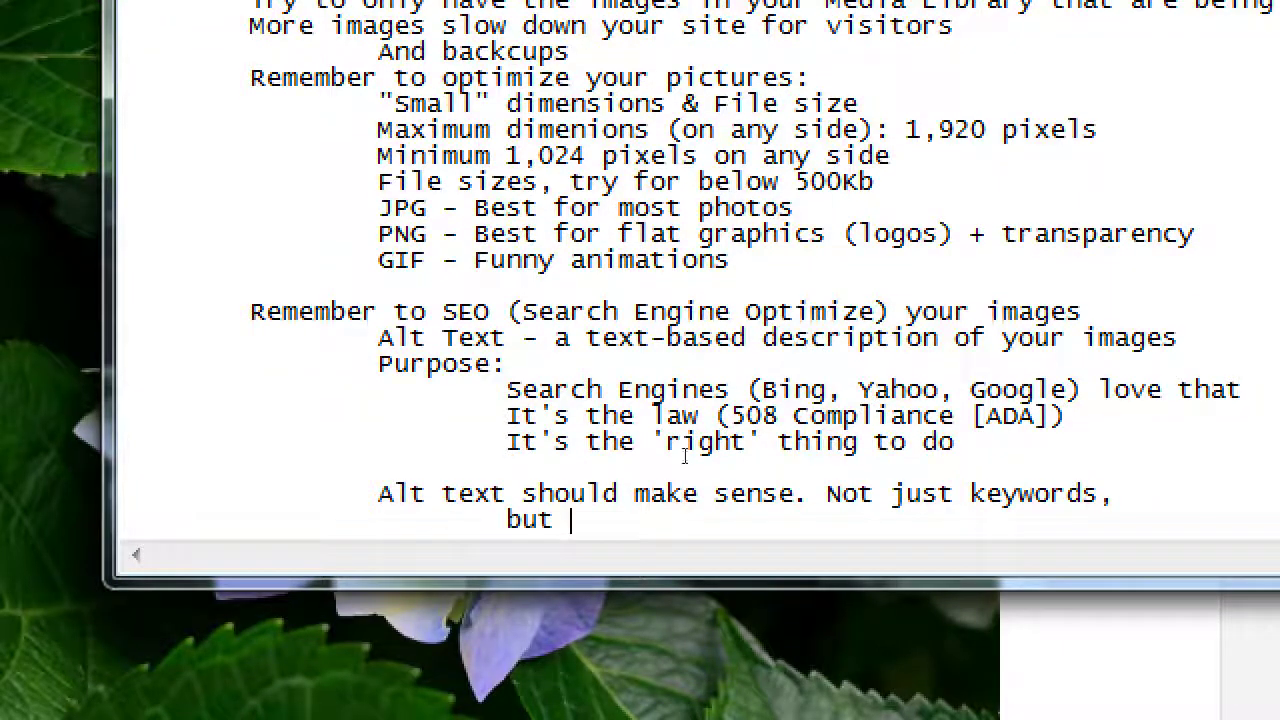
{"action": "type", "text": "sentences"}
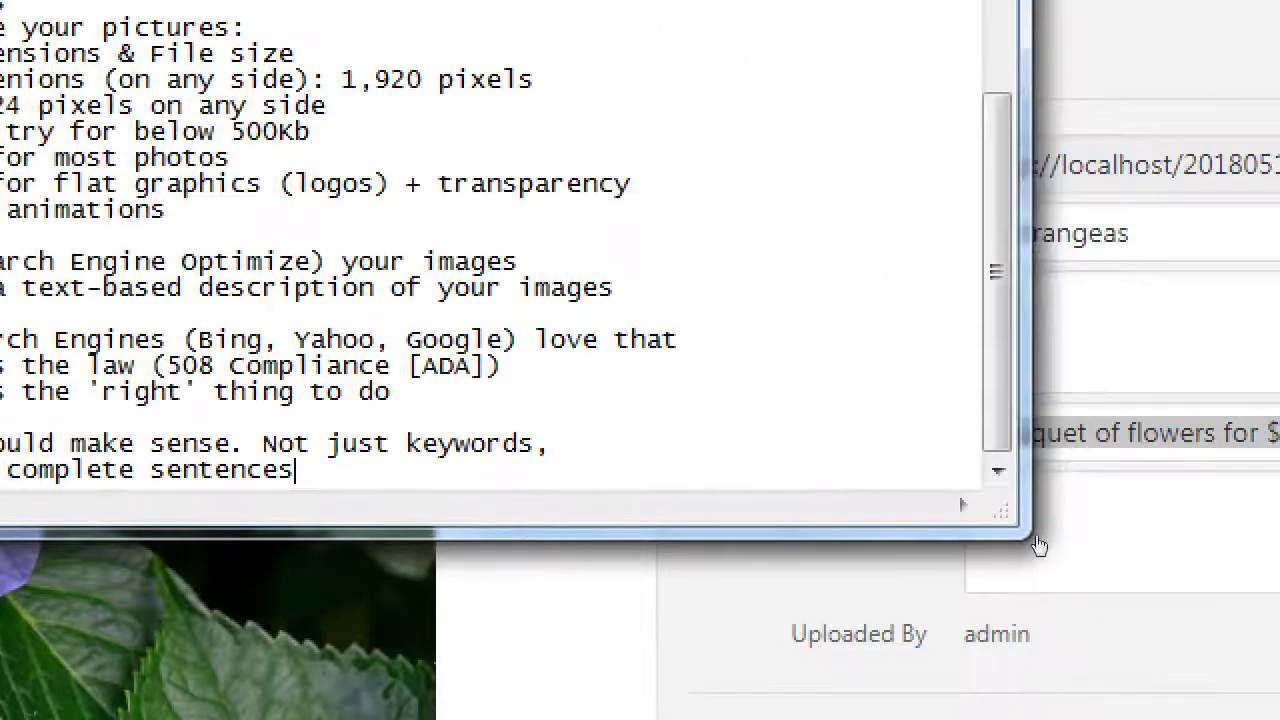
Step: Switch back to the WordPress attachment details and examine the Hydrangeas image's title and alt text
{"action": "key", "text": "alt+Tab"}
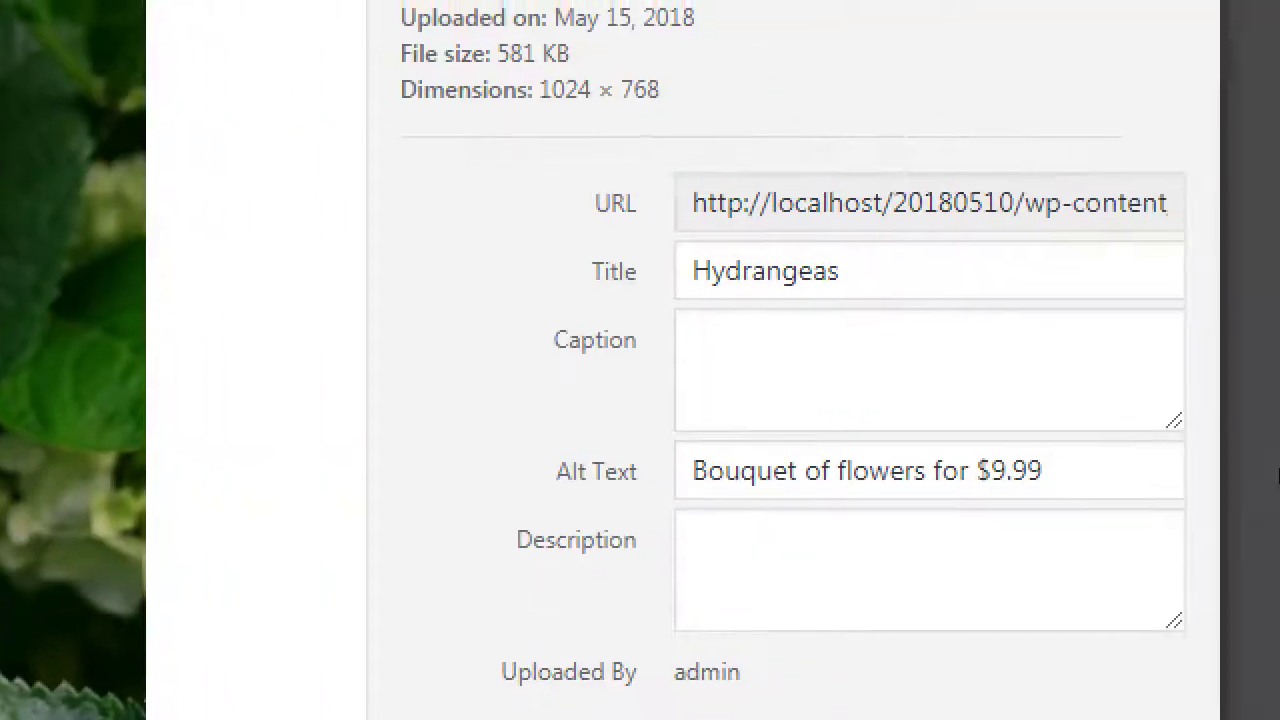
{"action": "scroll", "coordinate": [1237, 578], "scroll_direction": "down", "scroll_amount": 2}
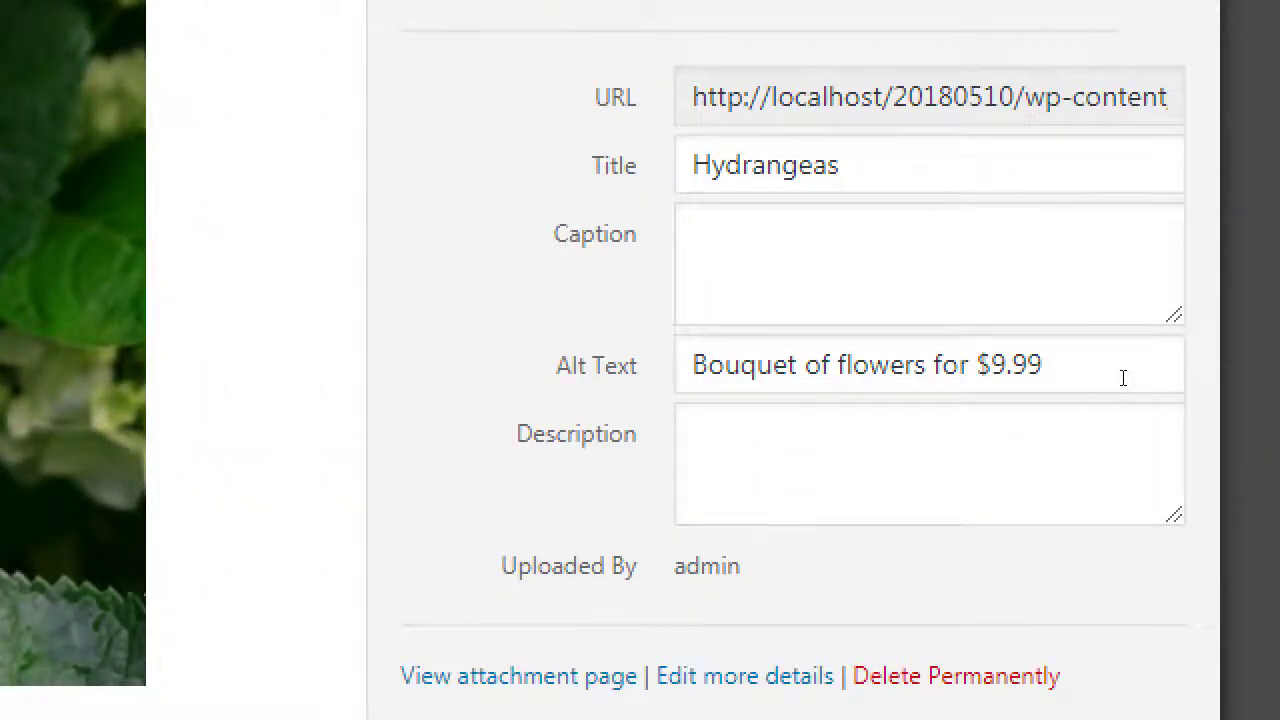
{"action": "key", "text": "shift+Tab"}
{"action": "key", "text": "shift+Tab"}
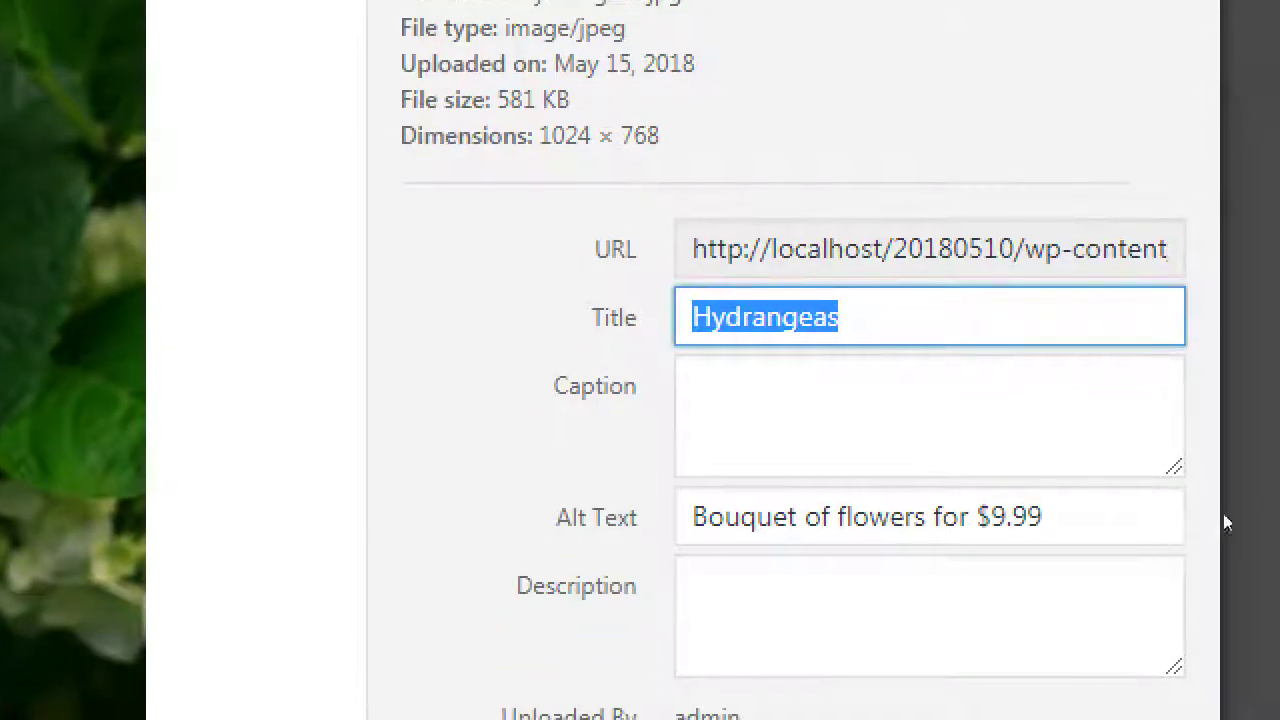
{"action": "left_click_drag", "start_coordinate": [1145, 462], "coordinate": [918, 463]}
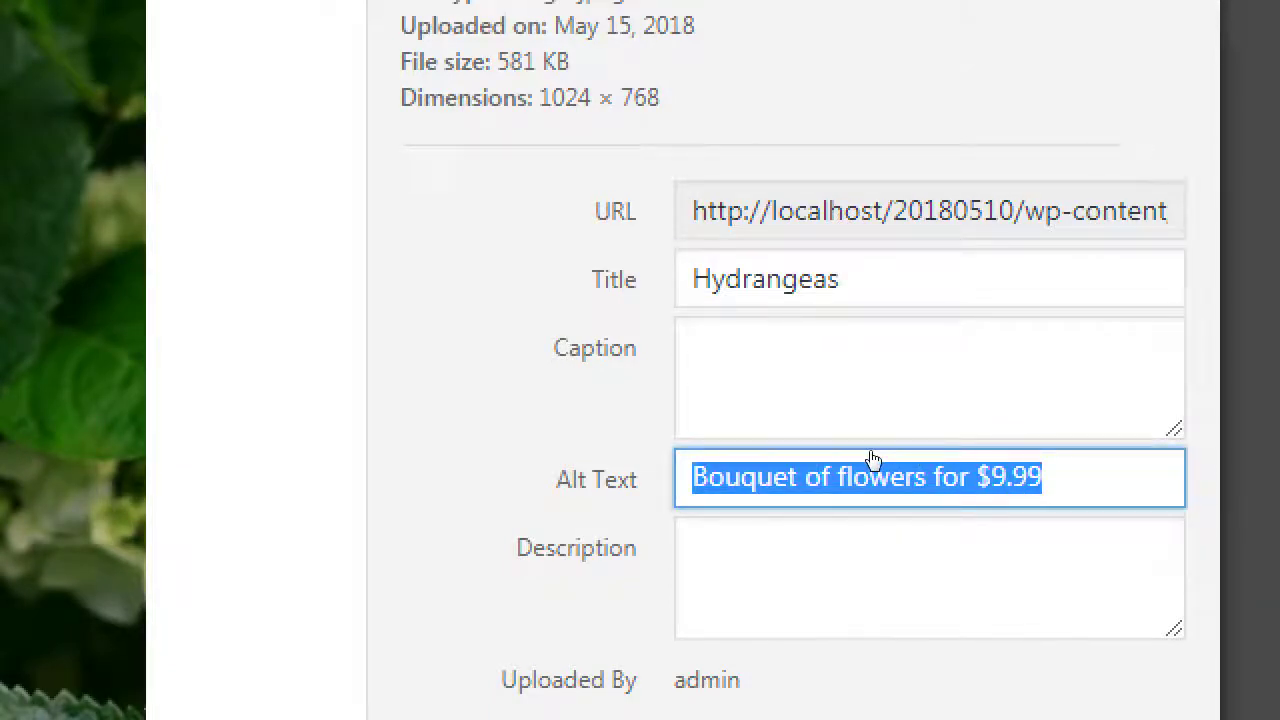
Step: Clear the Hydrangeas image's title in the attachment details
{"action": "left_click", "coordinate": [1010, 292]}
{"action": "key", "text": "shift+Left"}
{"action": "key", "text": "shift+Left"}
{"action": "key", "text": "shift+Left"}
{"action": "key", "text": "shift+Left"}
{"action": "key", "text": "shift+Left"}
{"action": "key", "text": "shift+Left"}
{"action": "key", "text": "shift+Left"}
{"action": "key", "text": "shift+Left"}
{"action": "key", "text": "shift+Left"}
{"action": "key", "text": "shift+Left"}
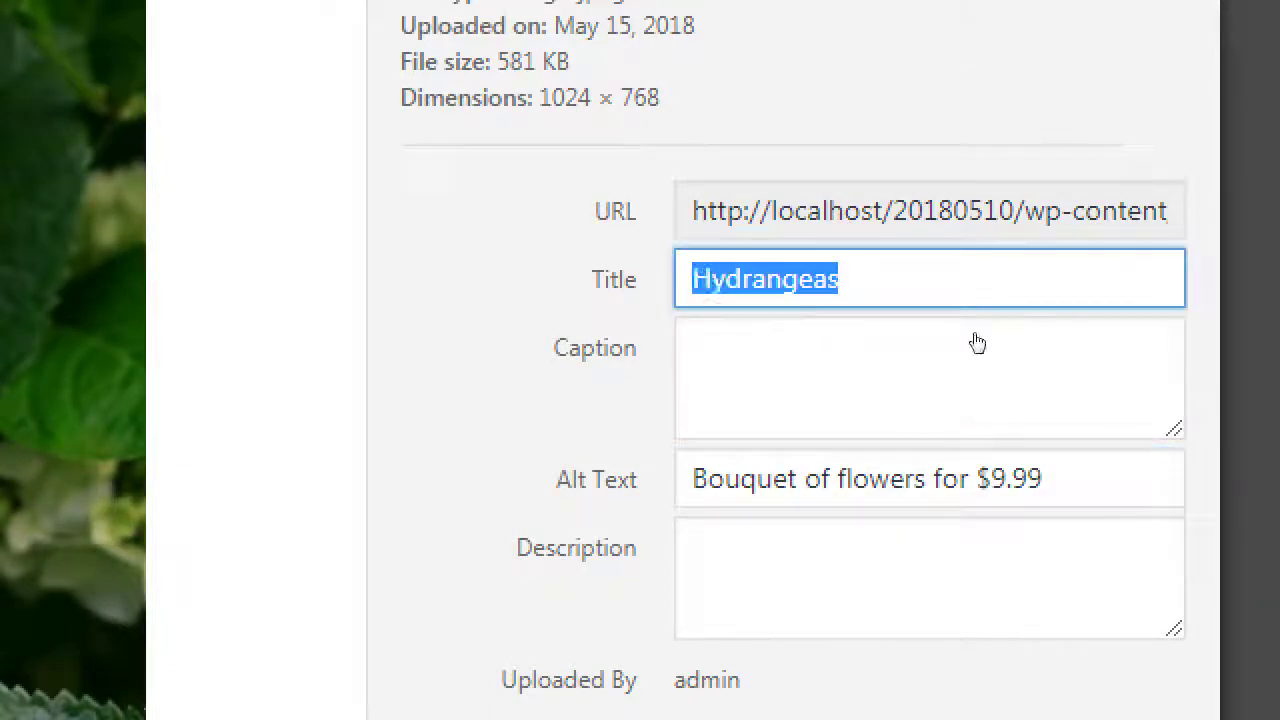
{"action": "key", "text": "BackSpace"}
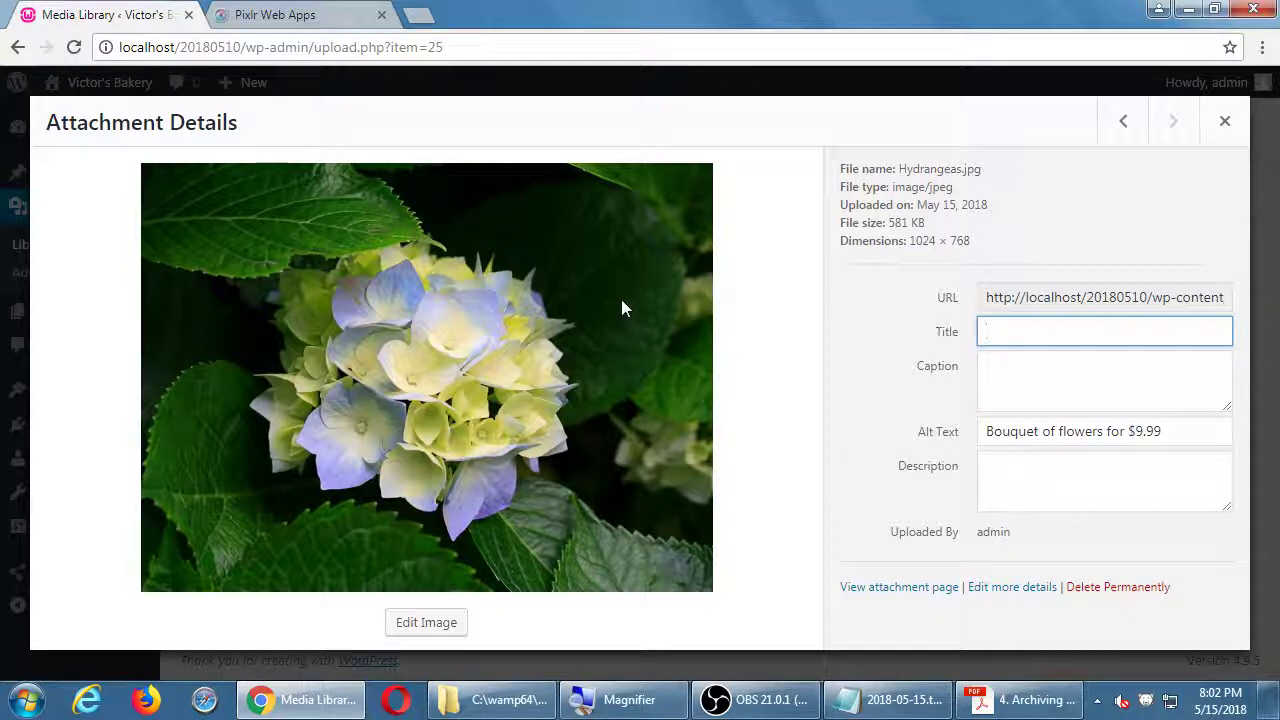
Step: Copy the full alt text into the image's empty title
{"action": "key", "text": "Tab"}
{"action": "key", "text": "Tab"}
{"action": "key", "text": "Tab"}
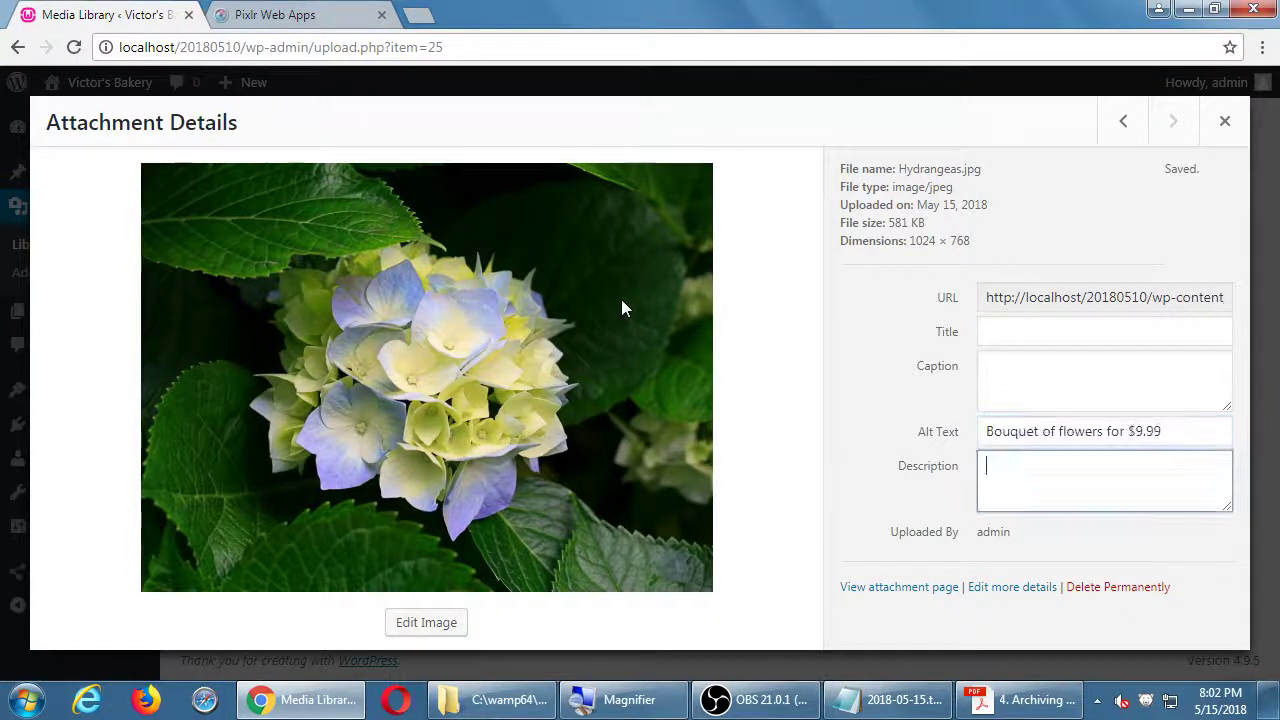
{"action": "key", "text": "shift+Tab"}
{"action": "key", "text": "ctrl+c"}
{"action": "key", "text": "shift+Tab"}
{"action": "key", "text": "shift+Tab"}
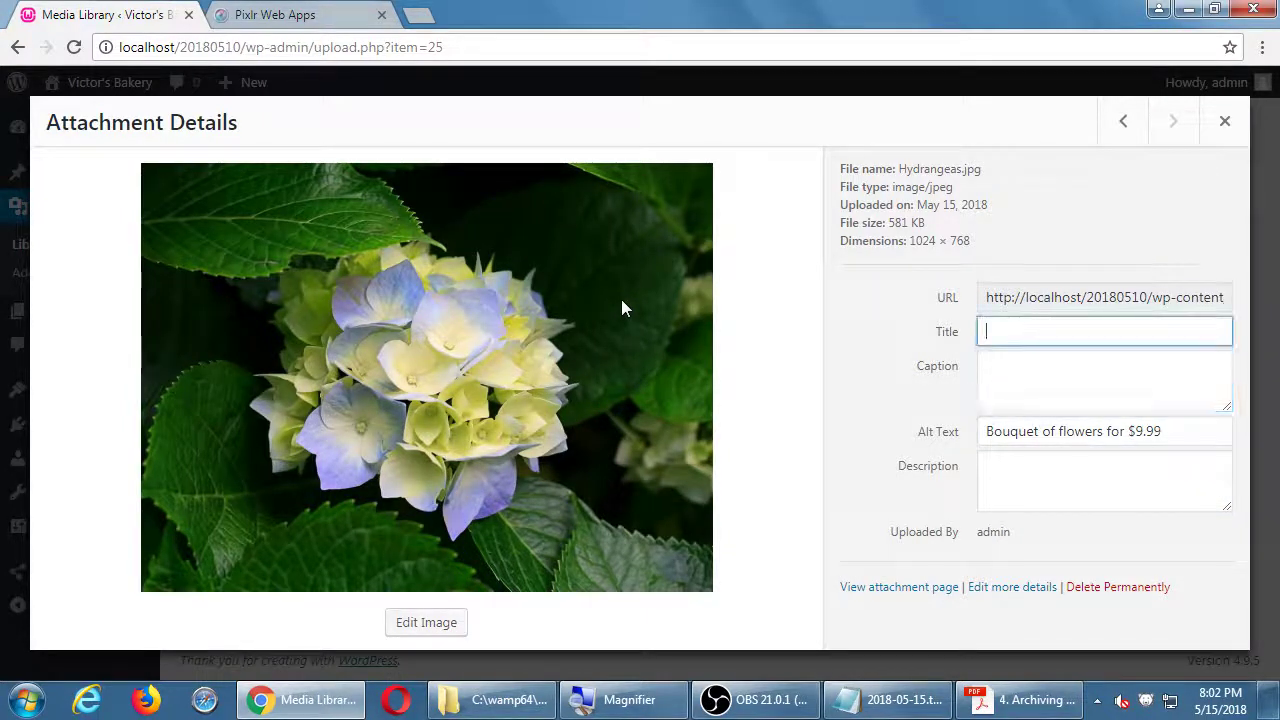
{"action": "key", "text": "ctrl+v"}
{"action": "key", "text": "Tab"}
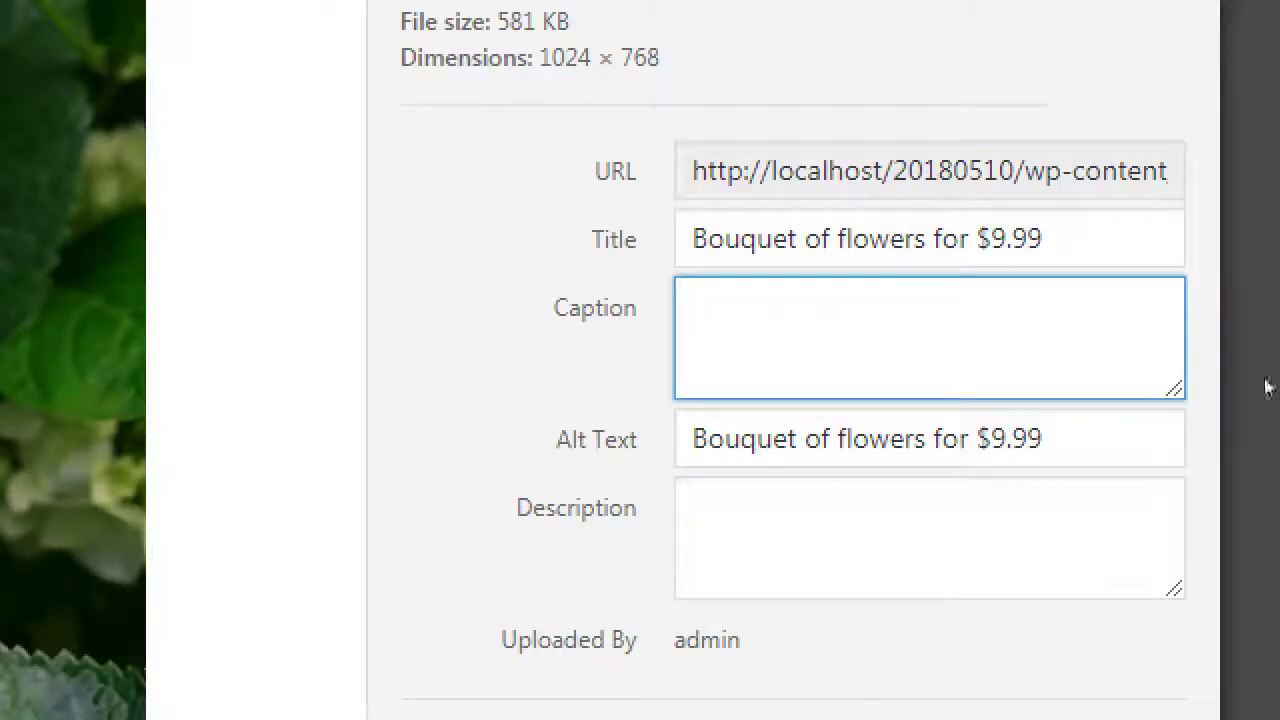
Step: Shorten the image's title to only "$9.99" and move to the empty caption
{"action": "left_click", "coordinate": [1265, 470]}
{"action": "key", "text": "shift+Tab"}
{"action": "key", "text": "shift+Tab"}
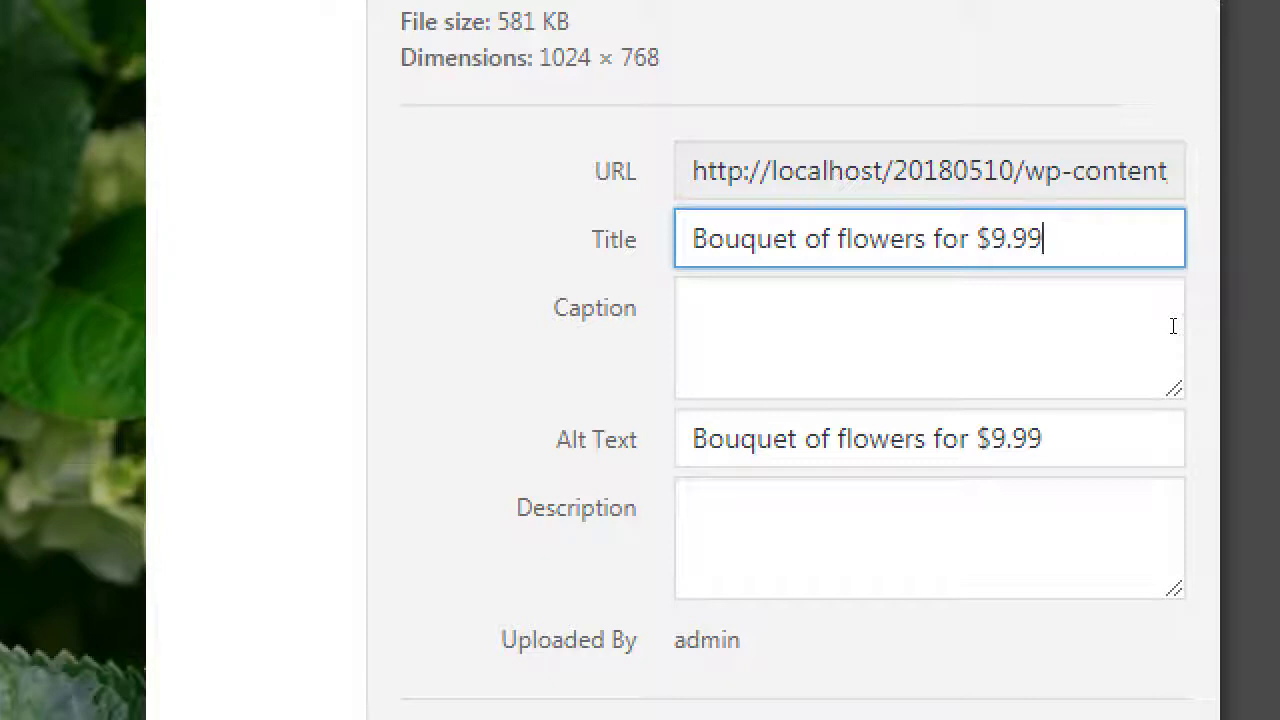
{"action": "key", "text": "Left"}
{"action": "key", "text": "Left"}
{"action": "key", "text": "Left"}
{"action": "key", "text": "Left"}
{"action": "key", "text": "Left"}
{"action": "key", "text": "shift+Home"}
{"action": "key", "text": "BackSpace"}
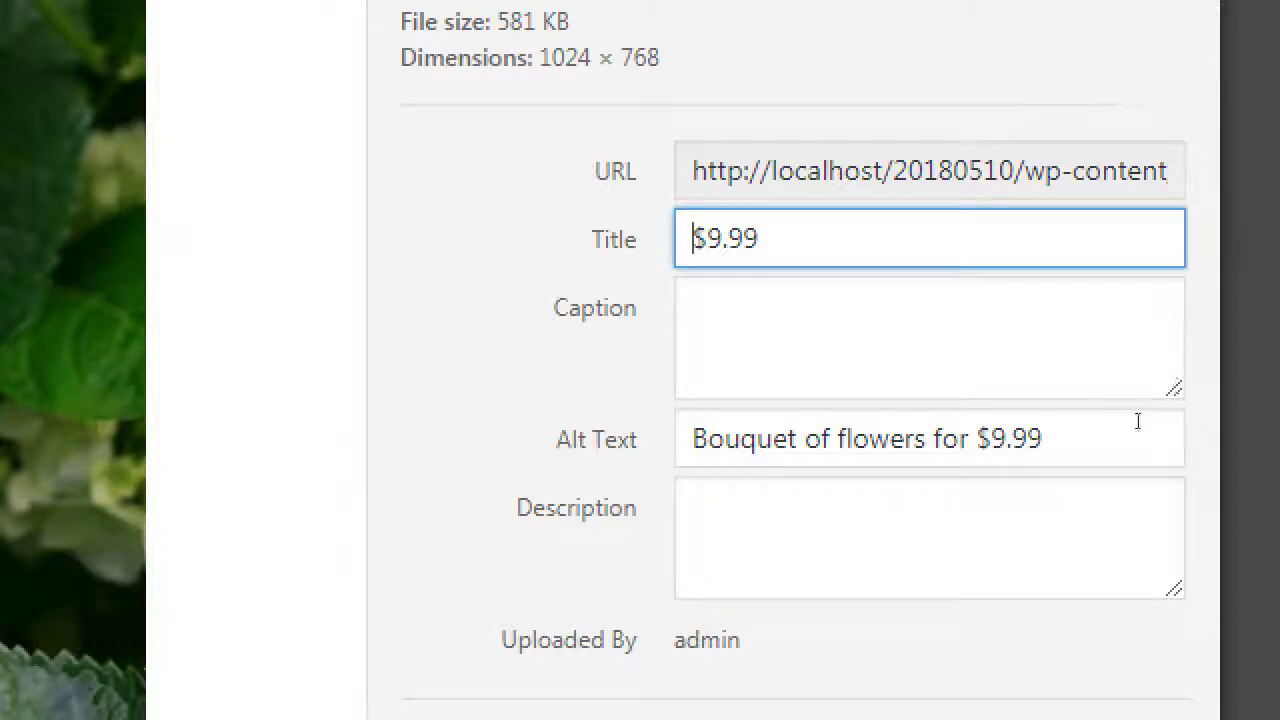
{"action": "left_click", "coordinate": [1168, 380]}
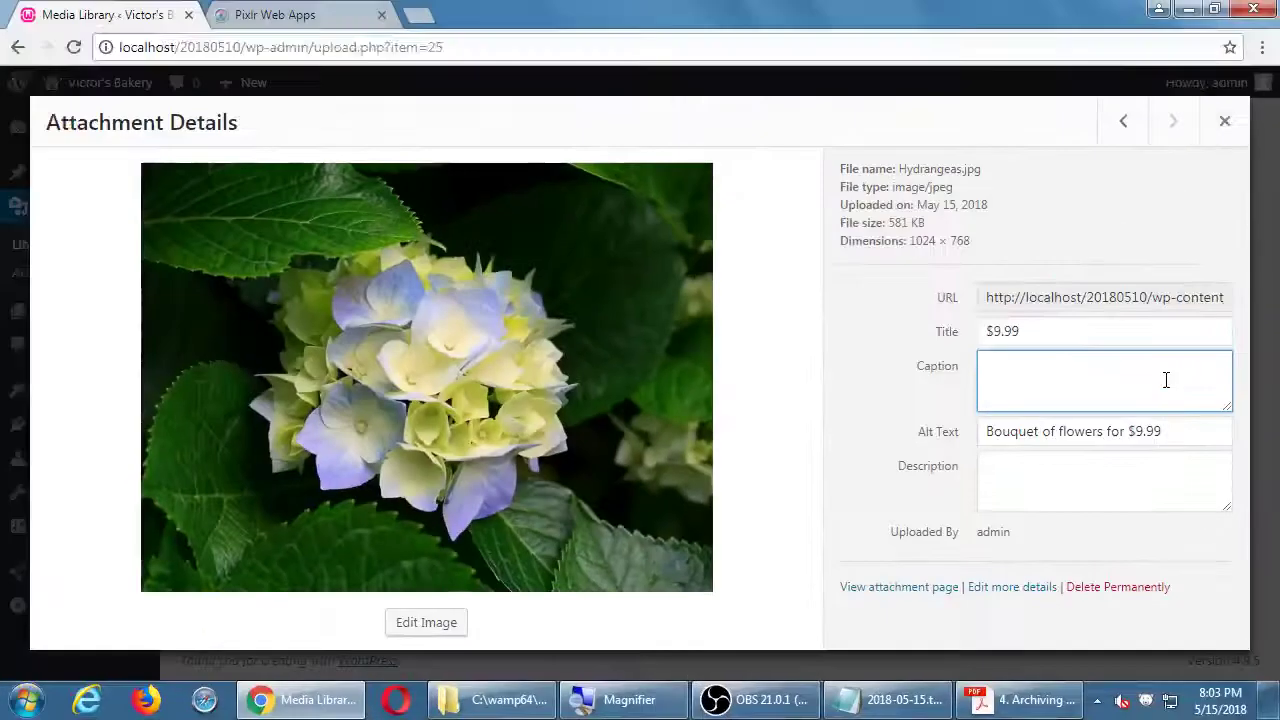
Step: Switch to the Notepad notes, make the window narrower and taller, and add an indented "Title" line below the alt text note after a blank line
{"action": "left_click", "coordinate": [888, 699]}
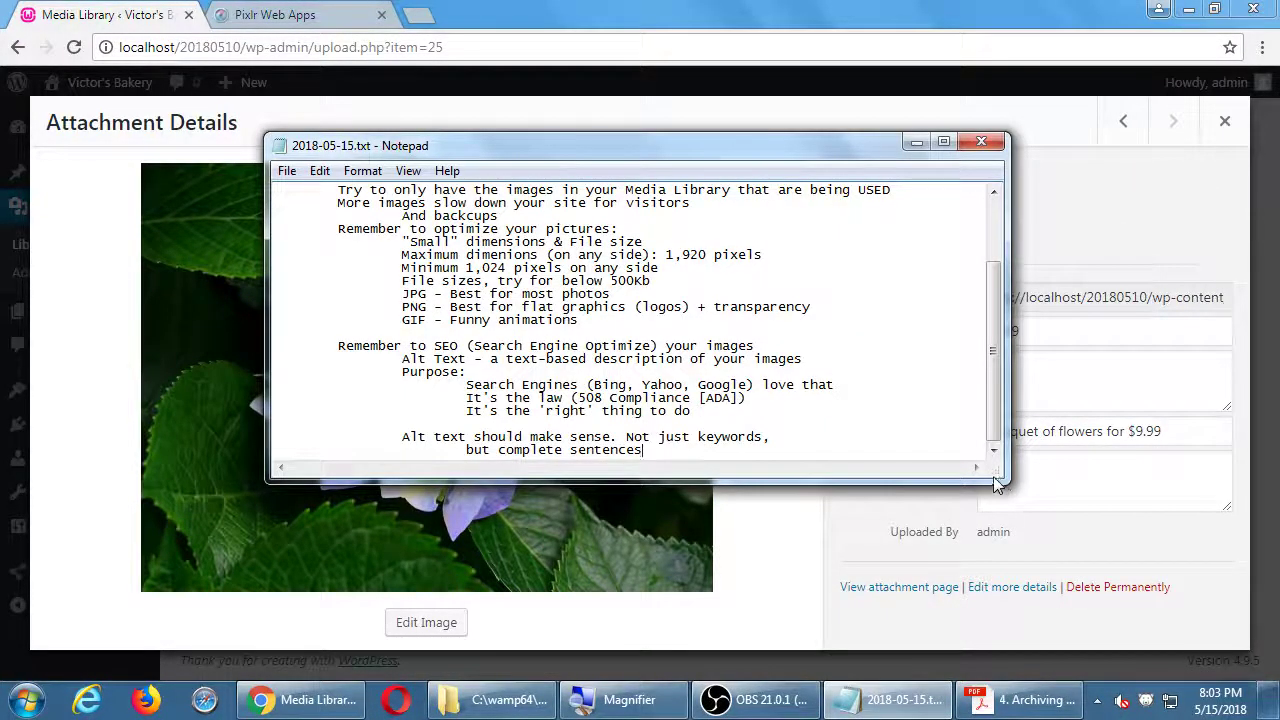
{"action": "left_click_drag", "start_coordinate": [1003, 483], "coordinate": [815, 575]}
{"action": "left_click", "coordinate": [798, 568]}
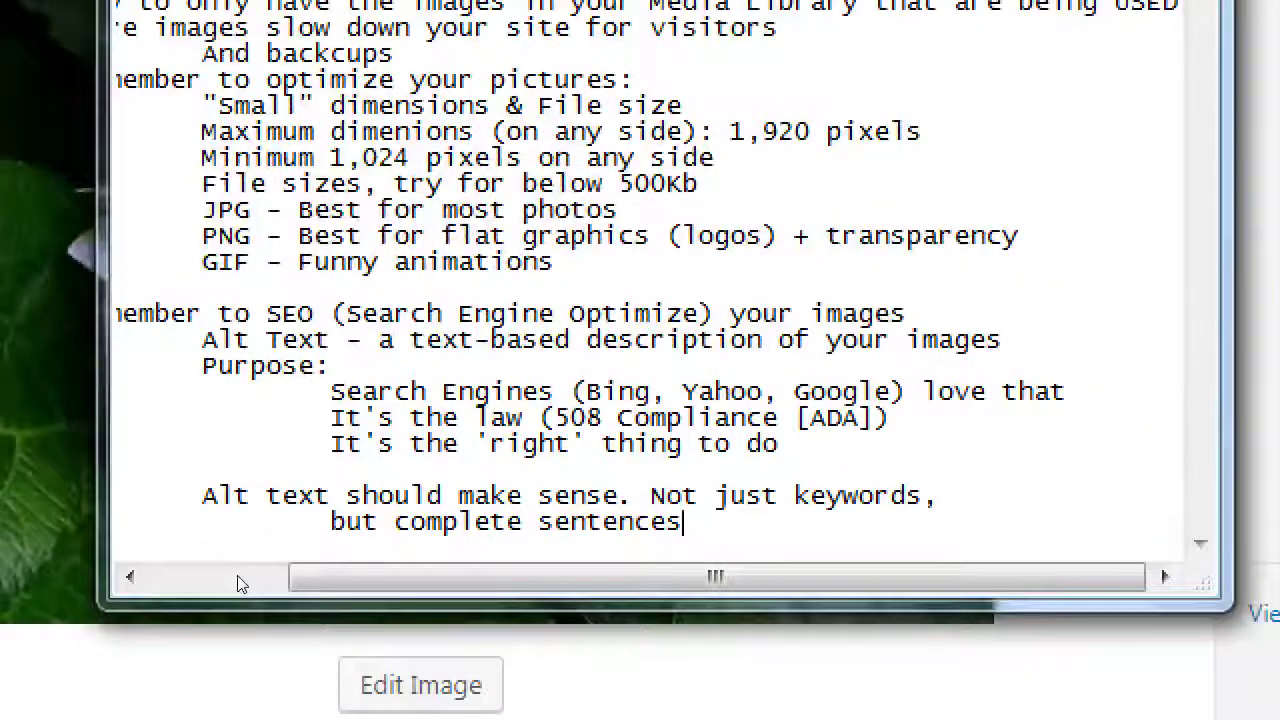
{"action": "key", "text": "Return"}
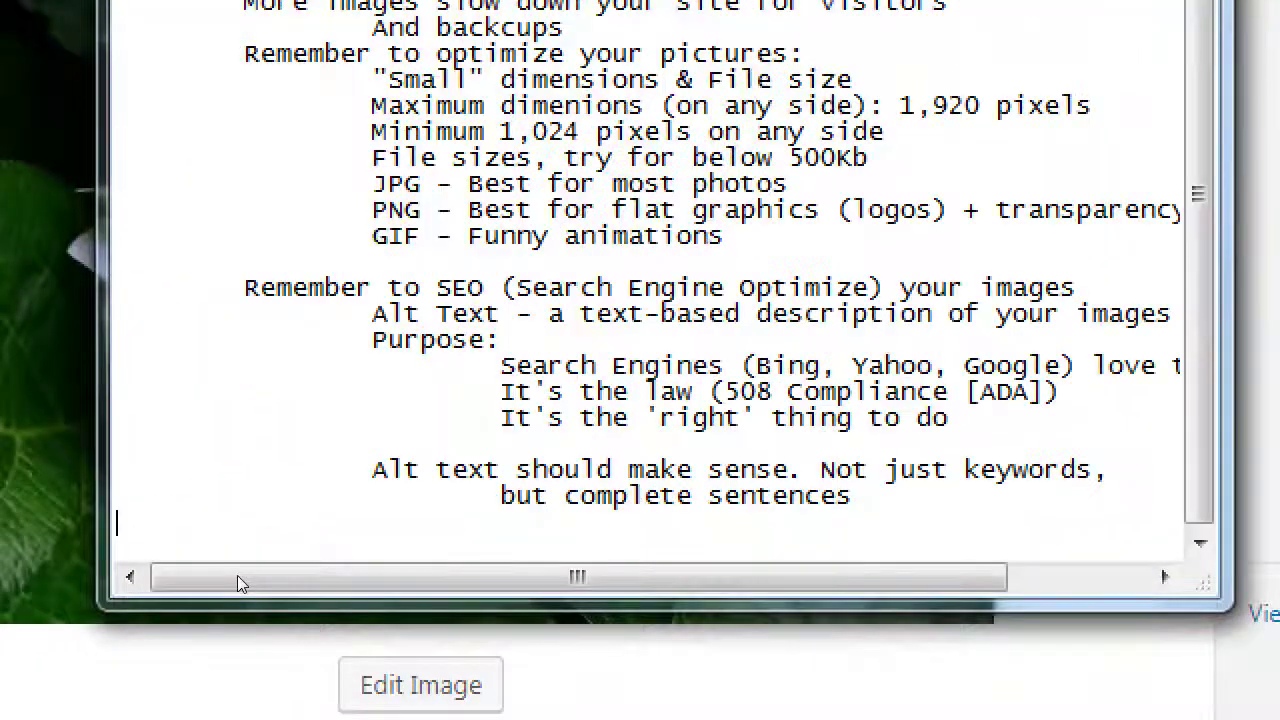
{"action": "key", "text": "Tab"}
{"action": "key", "text": "Tab"}
{"action": "type", "text": "Title"}
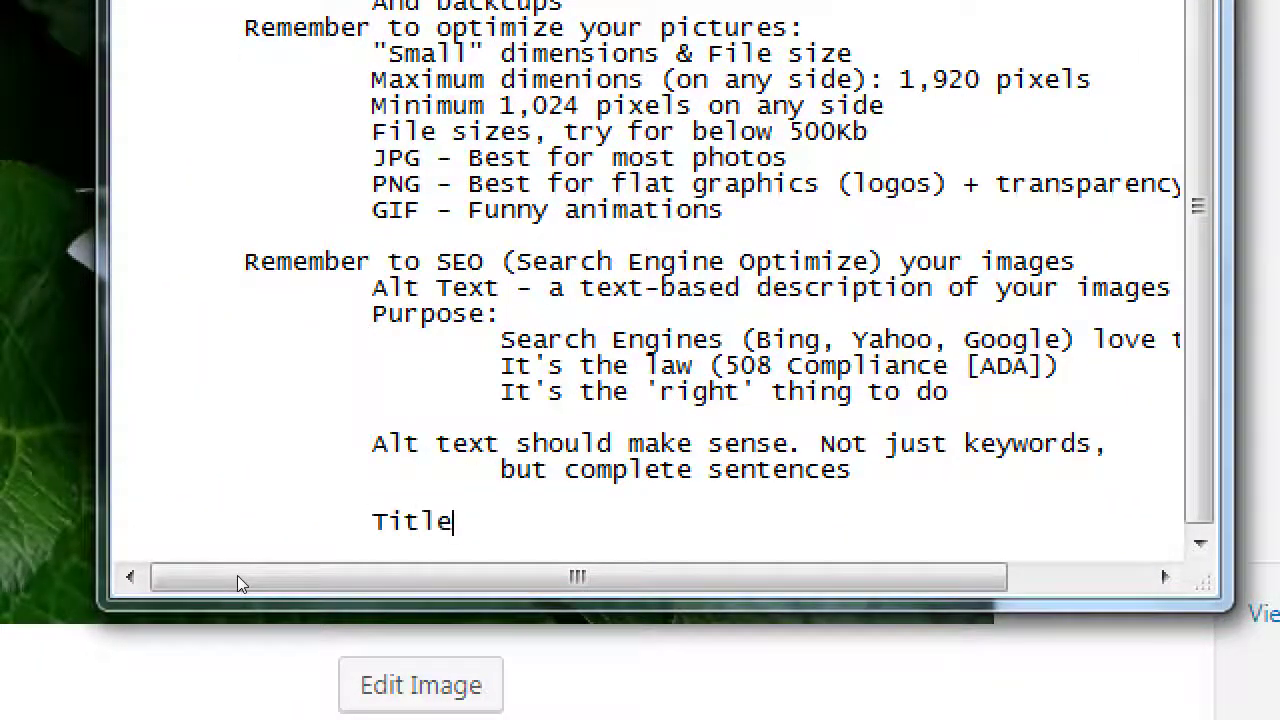
Step: List "Caption", "Alt Text" and "Description" on separate lines below "Title", at the same indentation
{"action": "key", "text": "Return"}
{"action": "key", "text": "Tab"}
{"action": "key", "text": "Tab"}
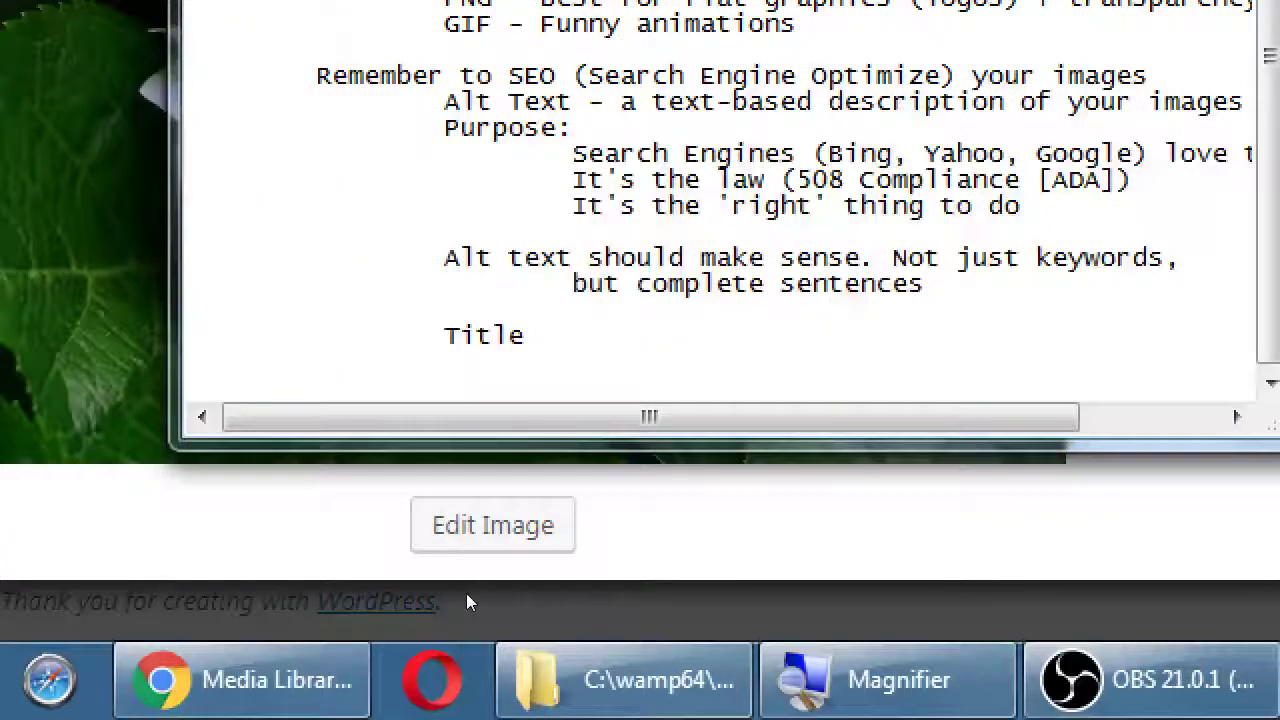
{"action": "type", "text": "Caption"}
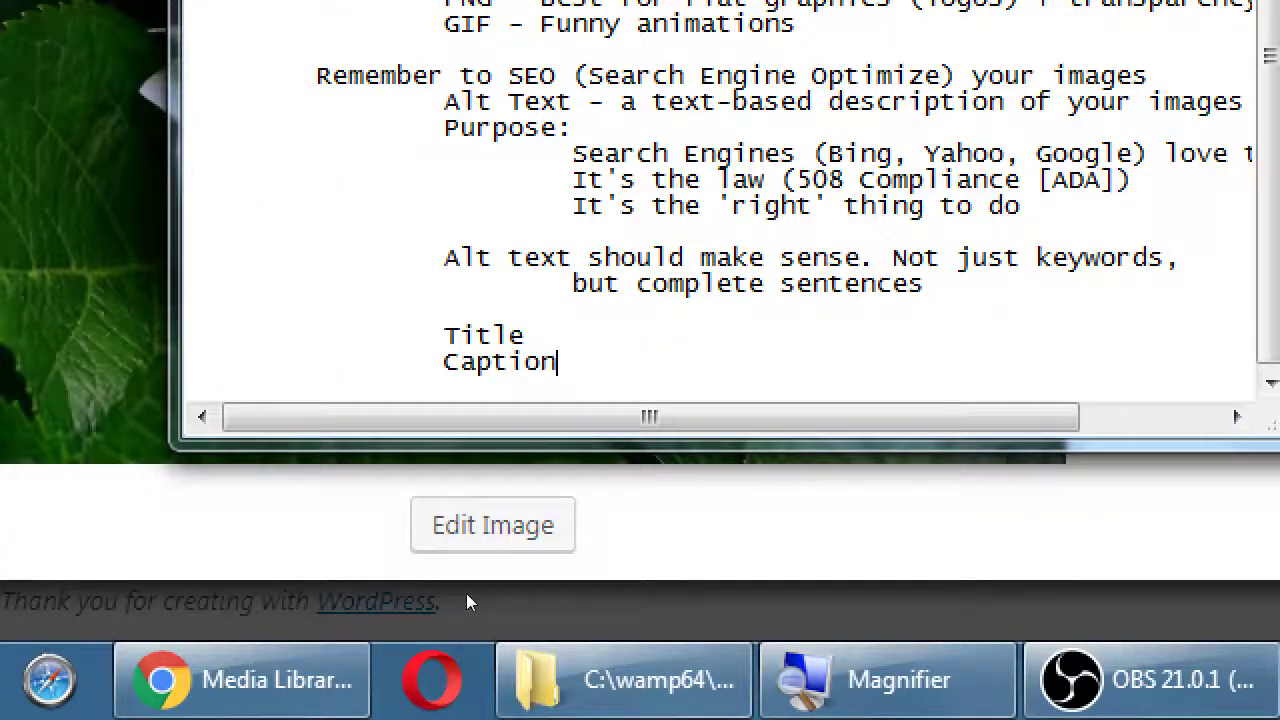
{"action": "key", "text": "Return"}
{"action": "key", "text": "Tab"}
{"action": "key", "text": "Tab"}
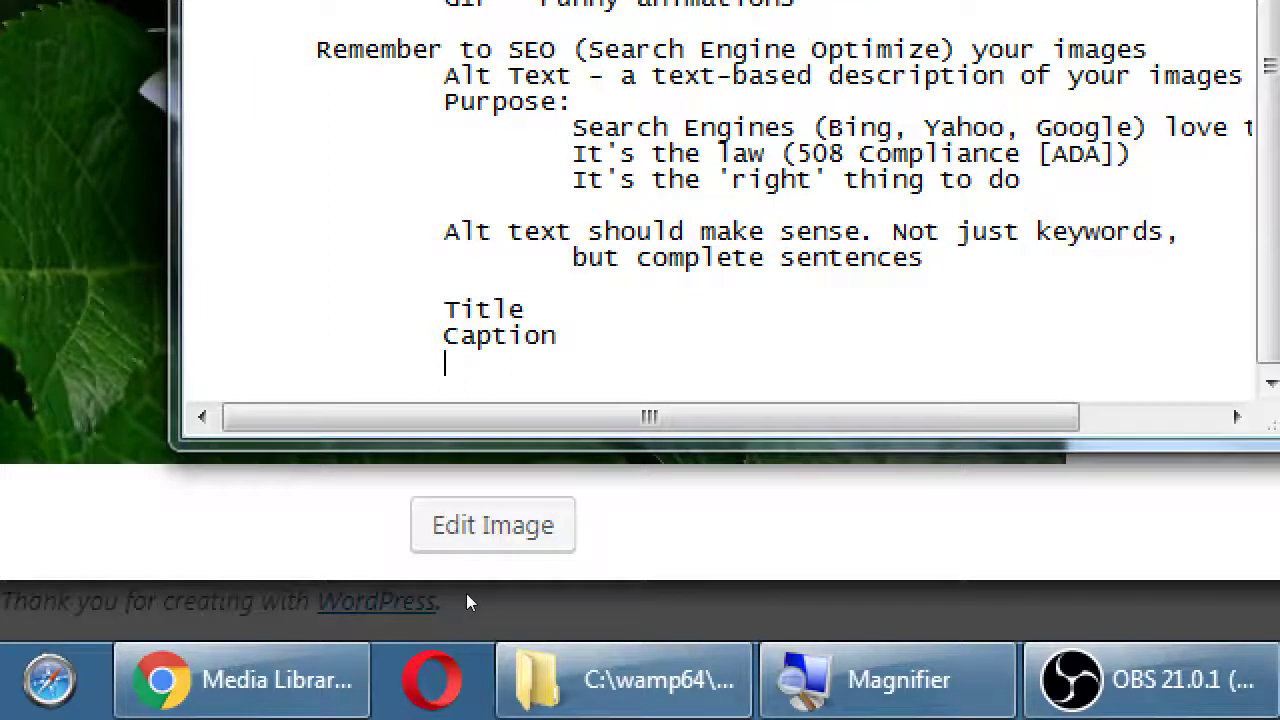
{"action": "type", "text": "Alt Text"}
{"action": "key", "text": "Return"}
{"action": "key", "text": "Tab"}
{"action": "key", "text": "Tab"}
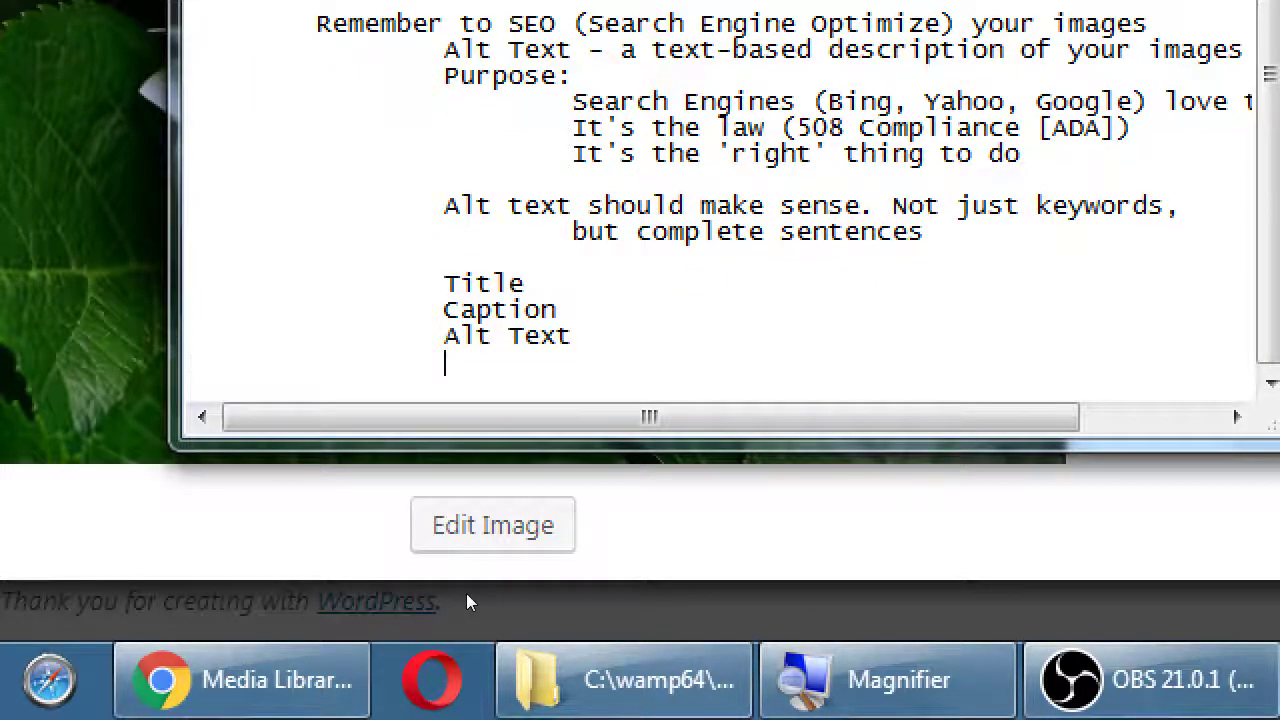
{"action": "type", "text": "Des"}
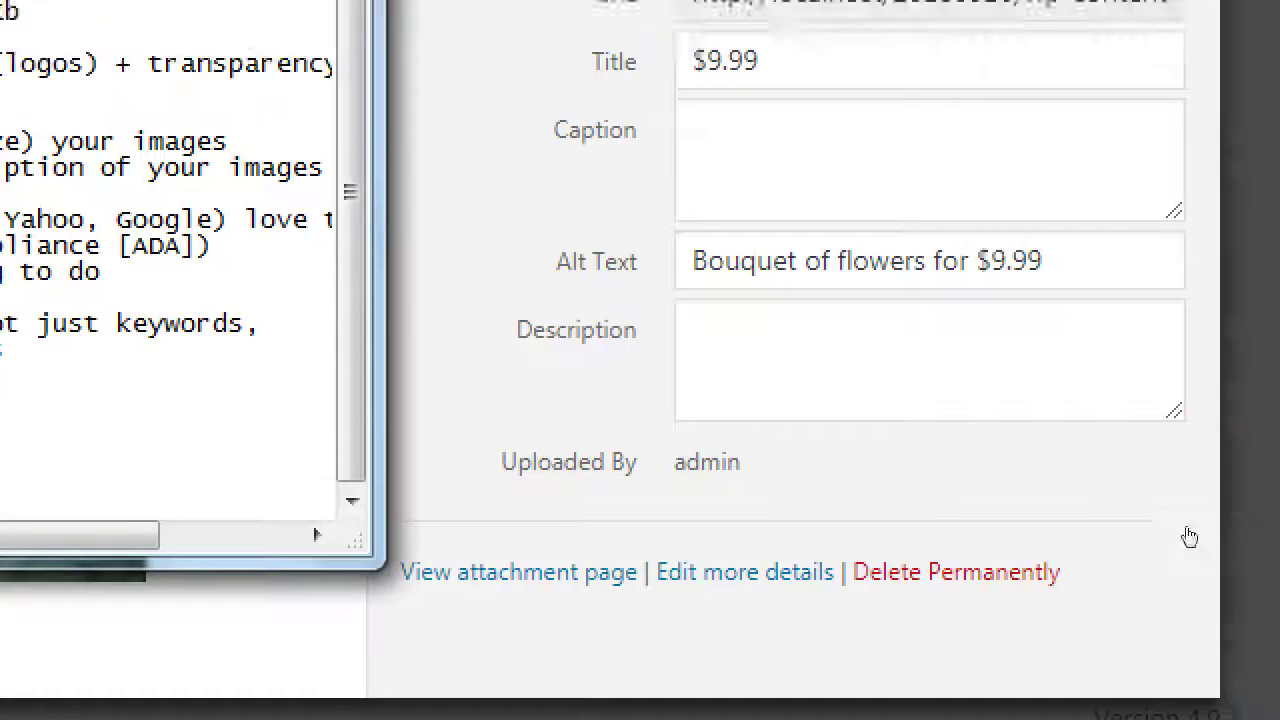
{"action": "type", "text": "cription"}
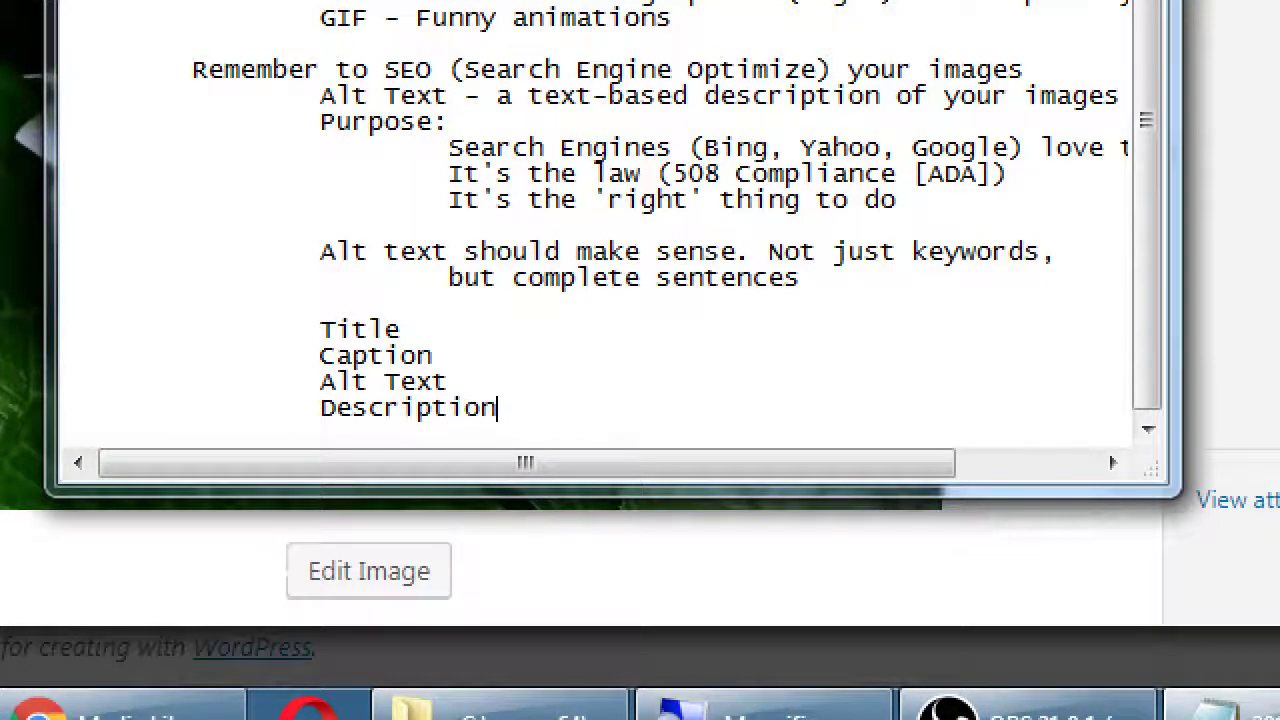
Step: Annotate the Title line with "Optional - Tooltip (on mouse over)" in a tabbed second column
{"action": "key", "text": "Up"}
{"action": "key", "text": "Up"}
{"action": "key", "text": "Tab"}
{"action": "key", "text": "Tab"}
{"action": "type", "text": "Optional - "}
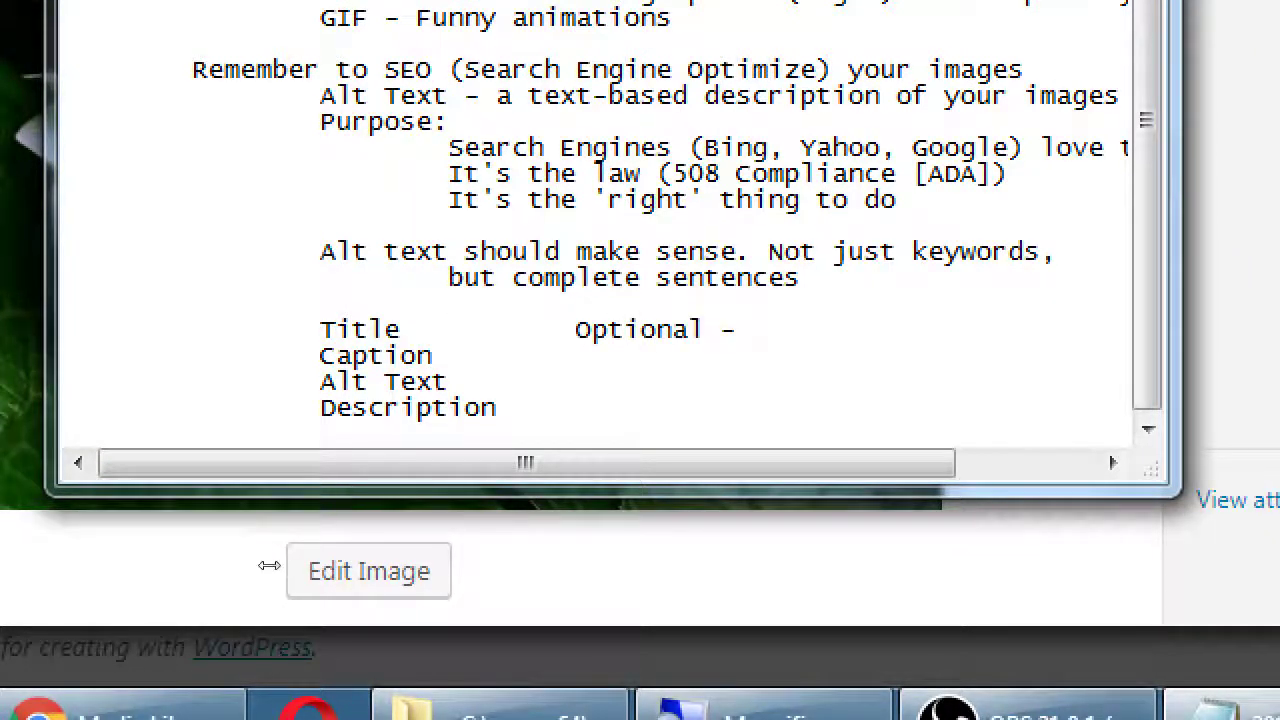
{"action": "type", "text": "Tooltip"}
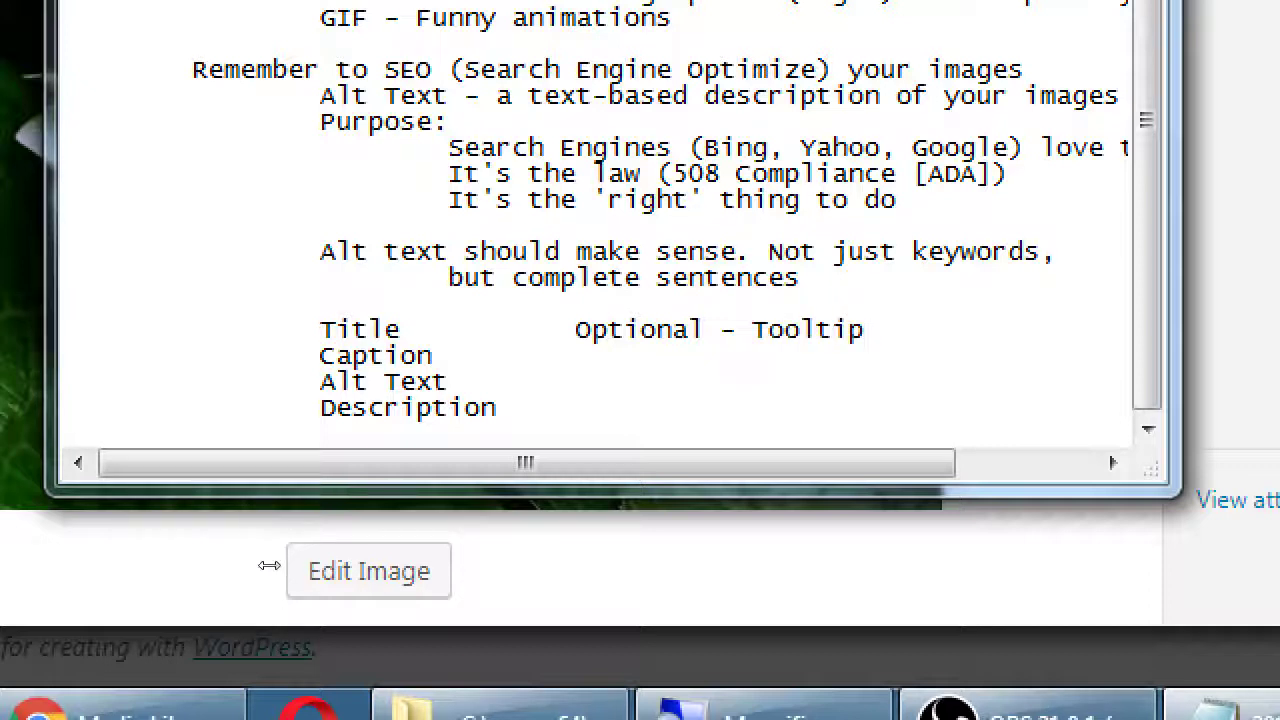
{"action": "type", "text": " (on mouse ov"}
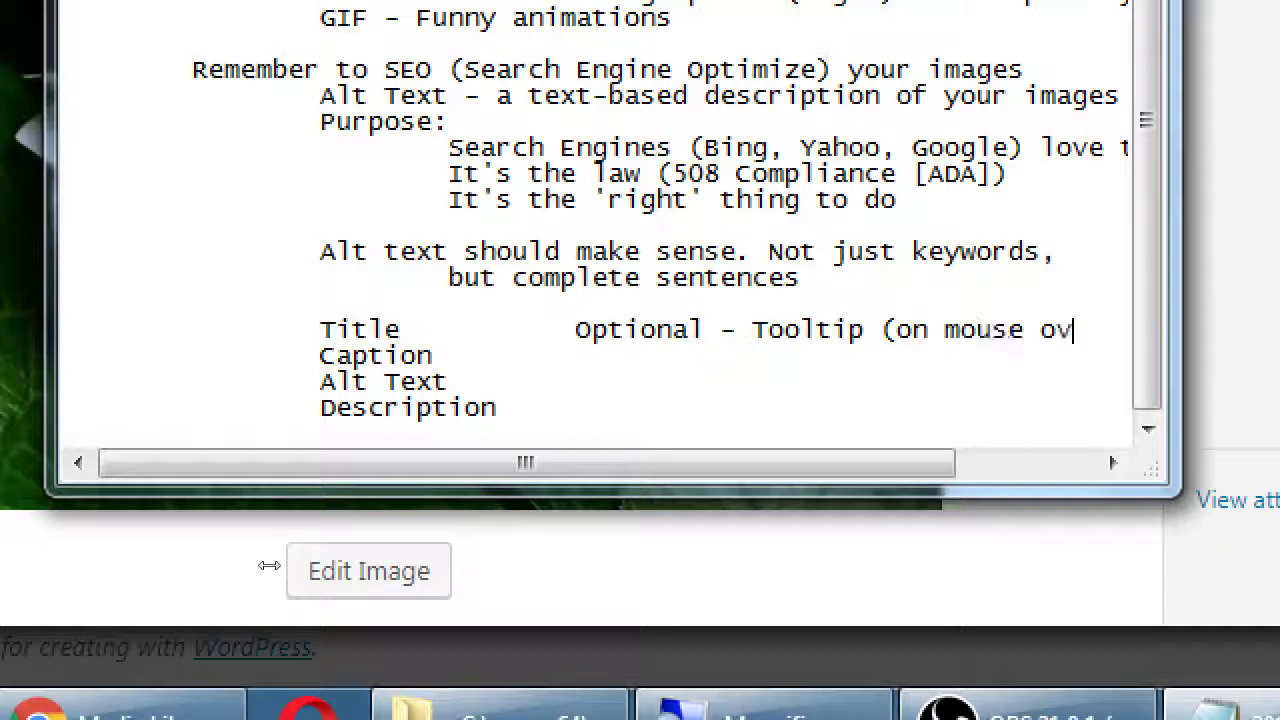
{"action": "type", "text": "er)"}
Step: Annotate the Caption line with "Optional - Text right below image", aligned with the Title annotation
{"action": "key", "text": "Down"}
{"action": "key", "text": "Tab"}
{"action": "key", "text": "Tab"}
{"action": "key", "text": "Tab"}
{"action": "key", "text": "BackSpace"}
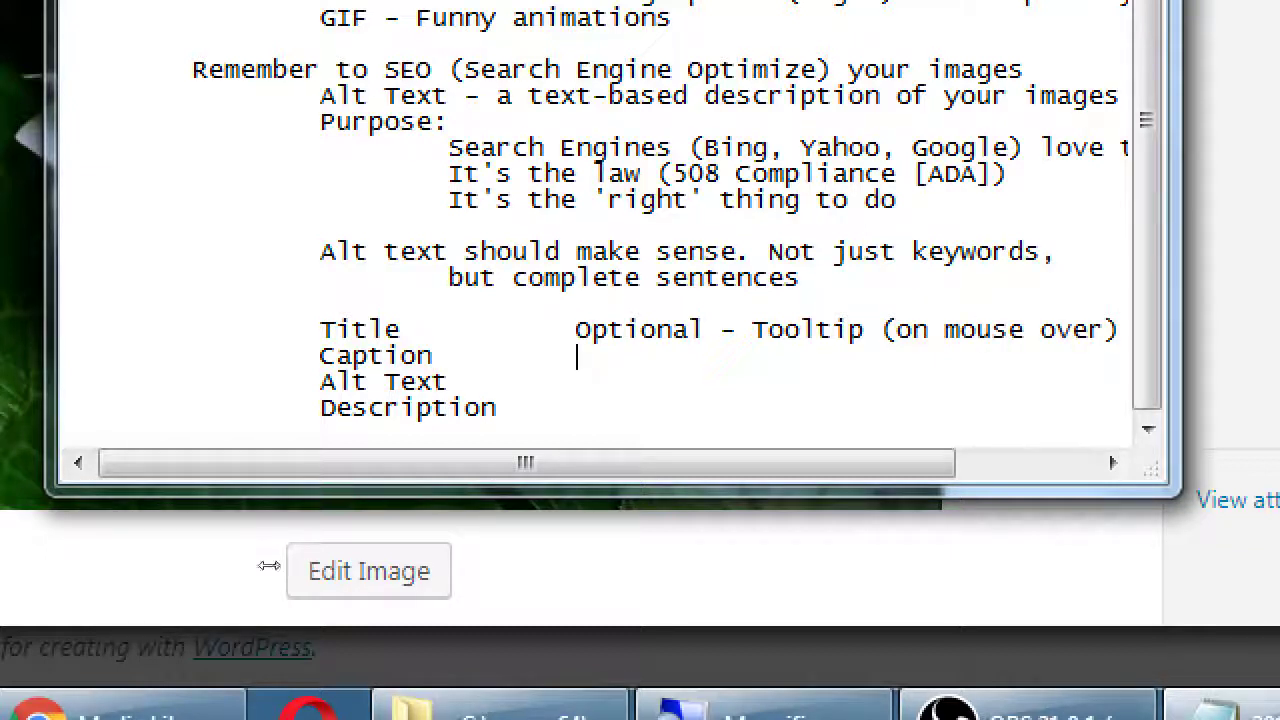
{"action": "type", "text": "Optional - Tex"}
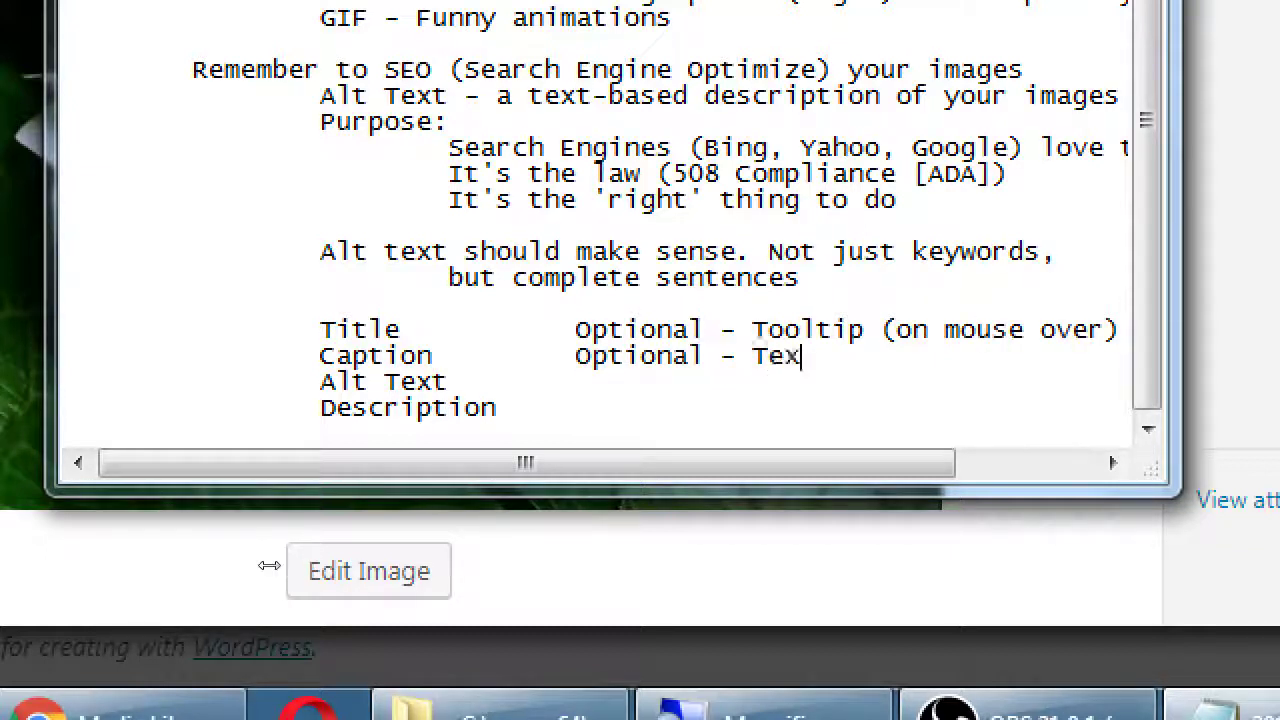
{"action": "type", "text": "t right bel"}
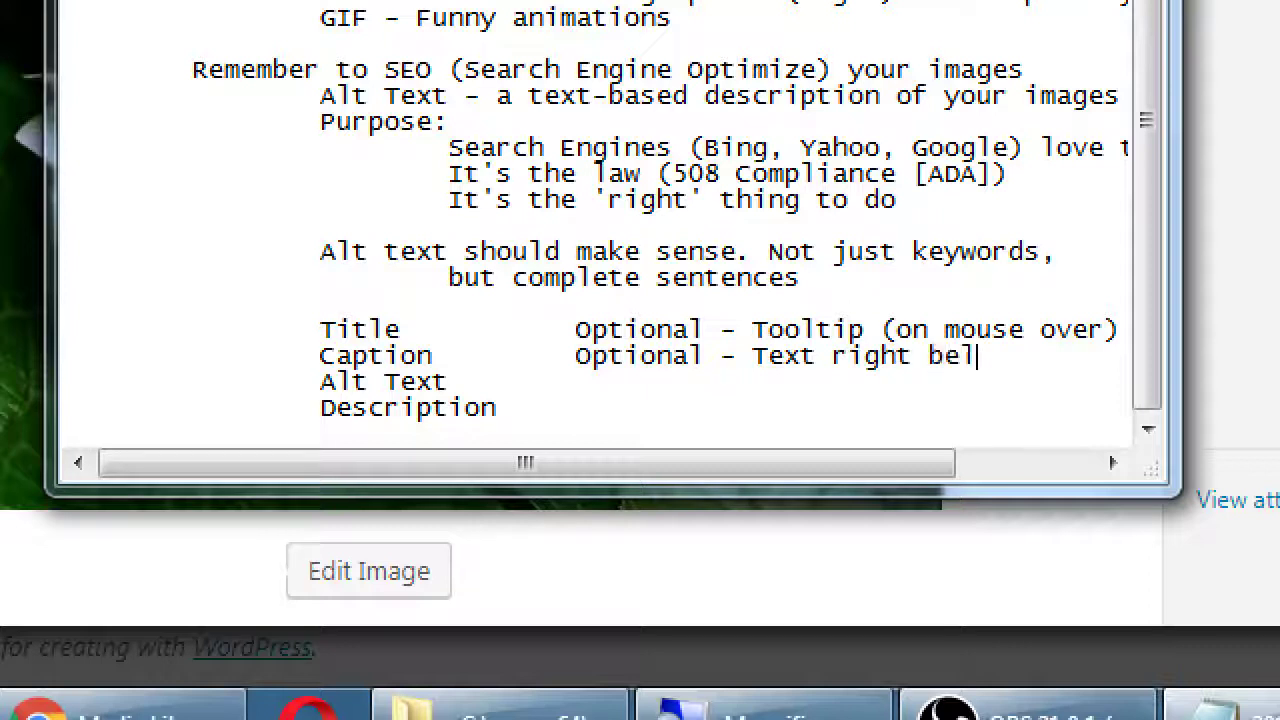
{"action": "type", "text": "ow image"}
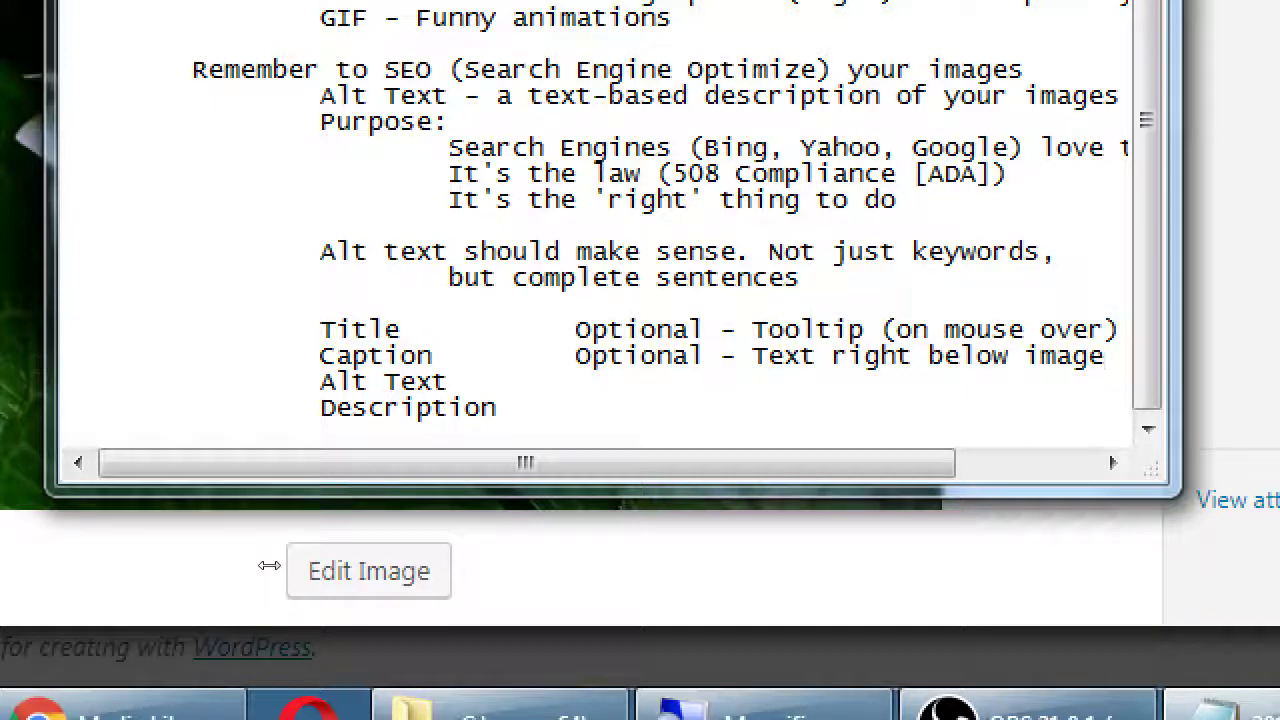
Step: Annotate the Alt Text line in the list with "REQUIRED - For compliance", aligned with the annotations above
{"action": "key", "text": "Down"}
{"action": "key", "text": "Tab"}
{"action": "key", "text": "Tab"}
{"action": "key", "text": "BackSpace"}
{"action": "type", "text": "RA"}
{"action": "key", "text": "BackSpace"}
{"action": "type", "text": "EQUIRED"}
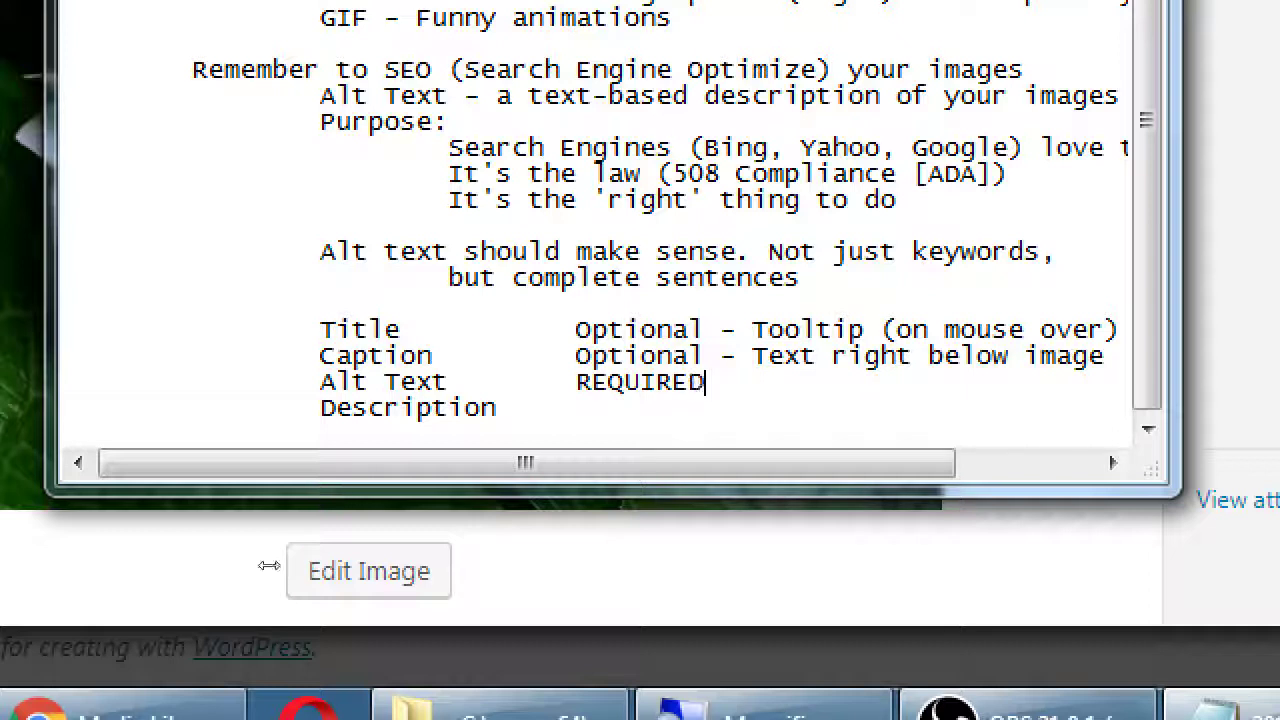
{"action": "type", "text": " - For C"}
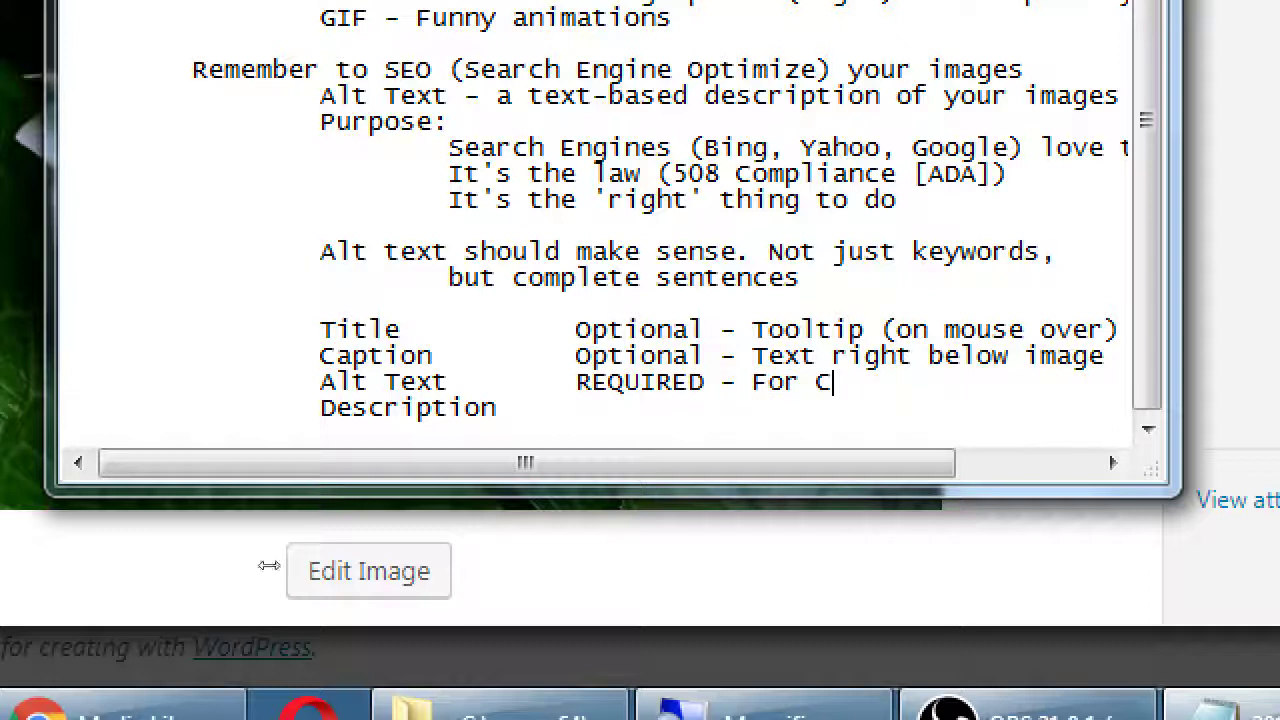
{"action": "key", "text": "BackSpace"}
{"action": "type", "text": "compliance"}
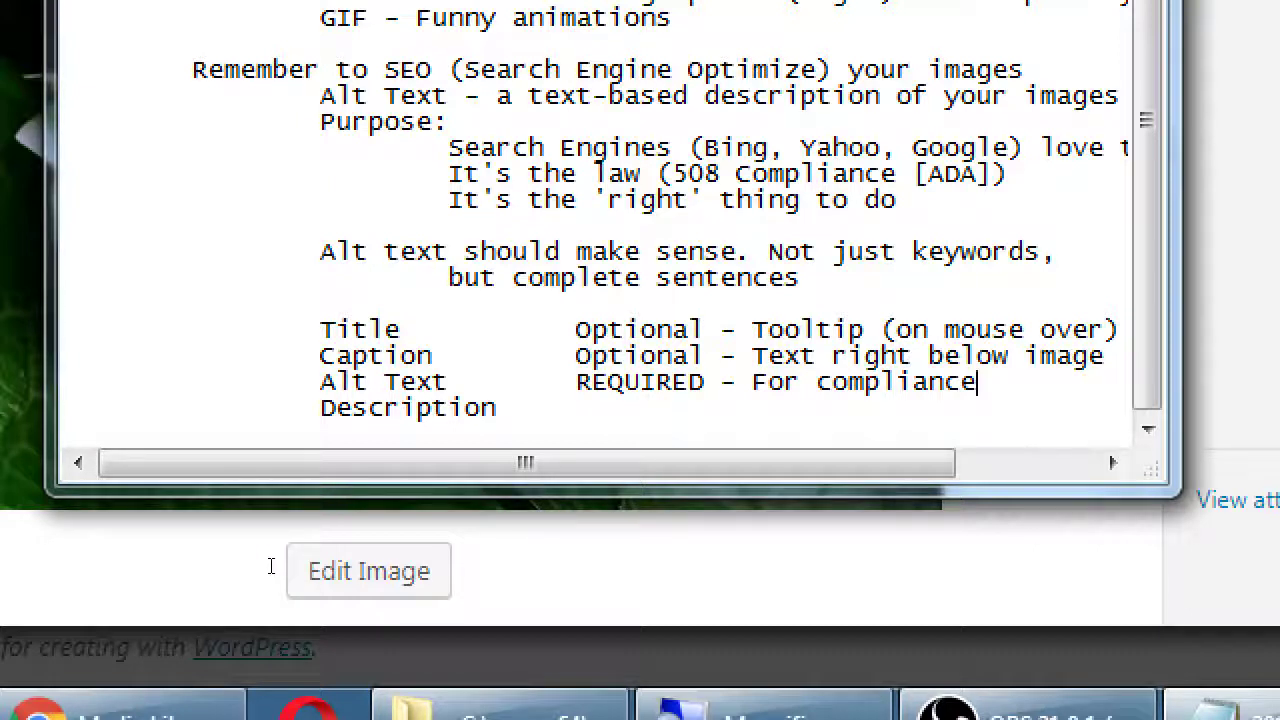
Step: Annotate the Description line with "Optional - Only for you in WordPress" in the same column
{"action": "key", "text": "Down"}
{"action": "key", "text": "Tab"}
{"action": "type", "text": "Opti"}
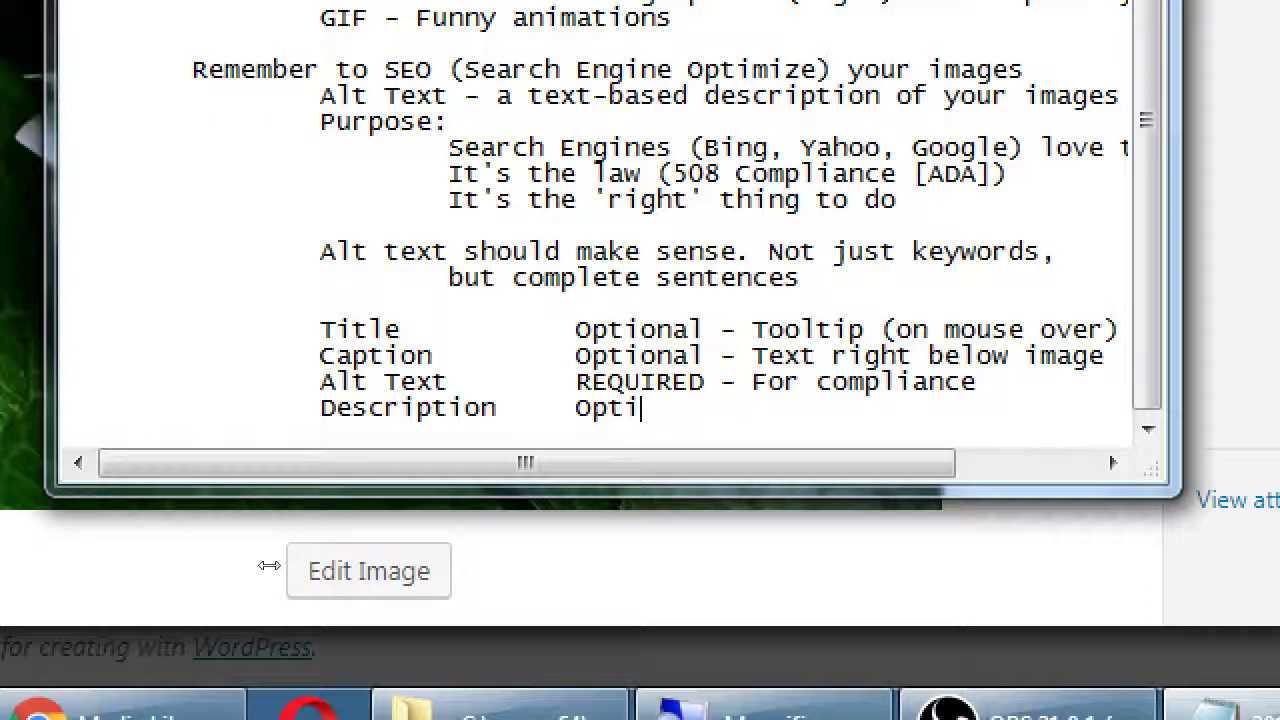
{"action": "type", "text": "onal - Only for y"}
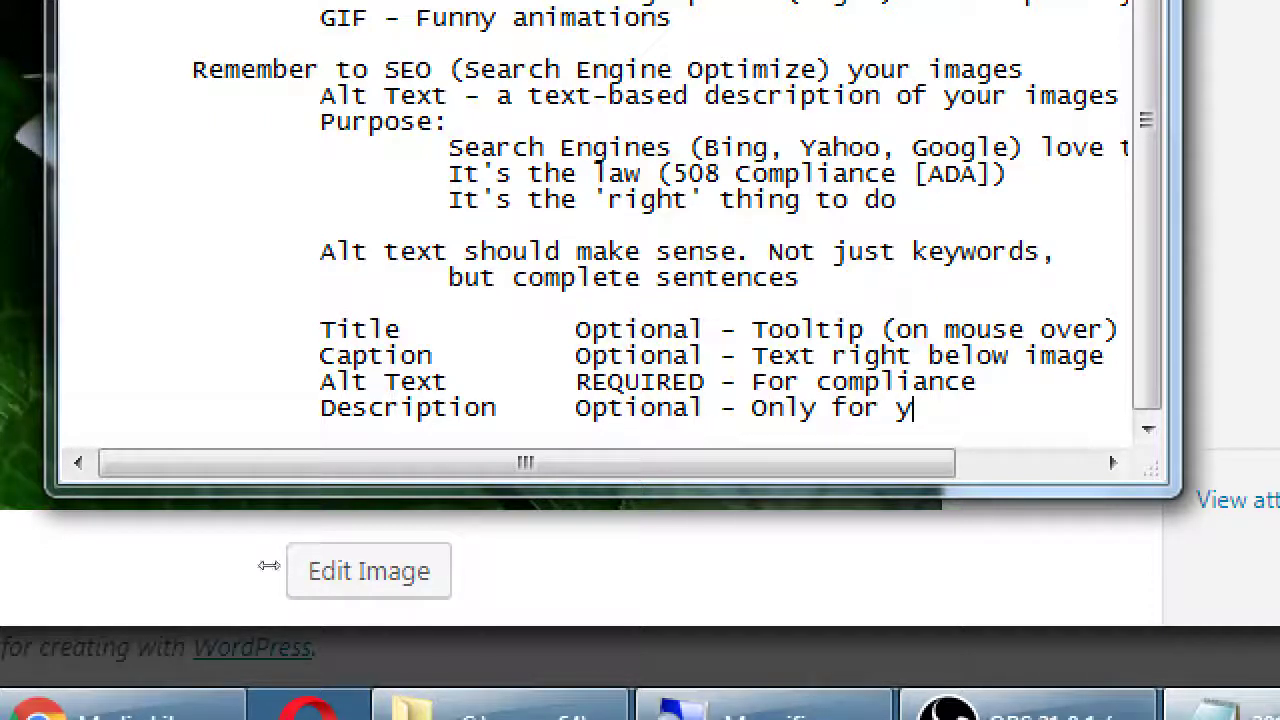
{"action": "type", "text": "ou in "}
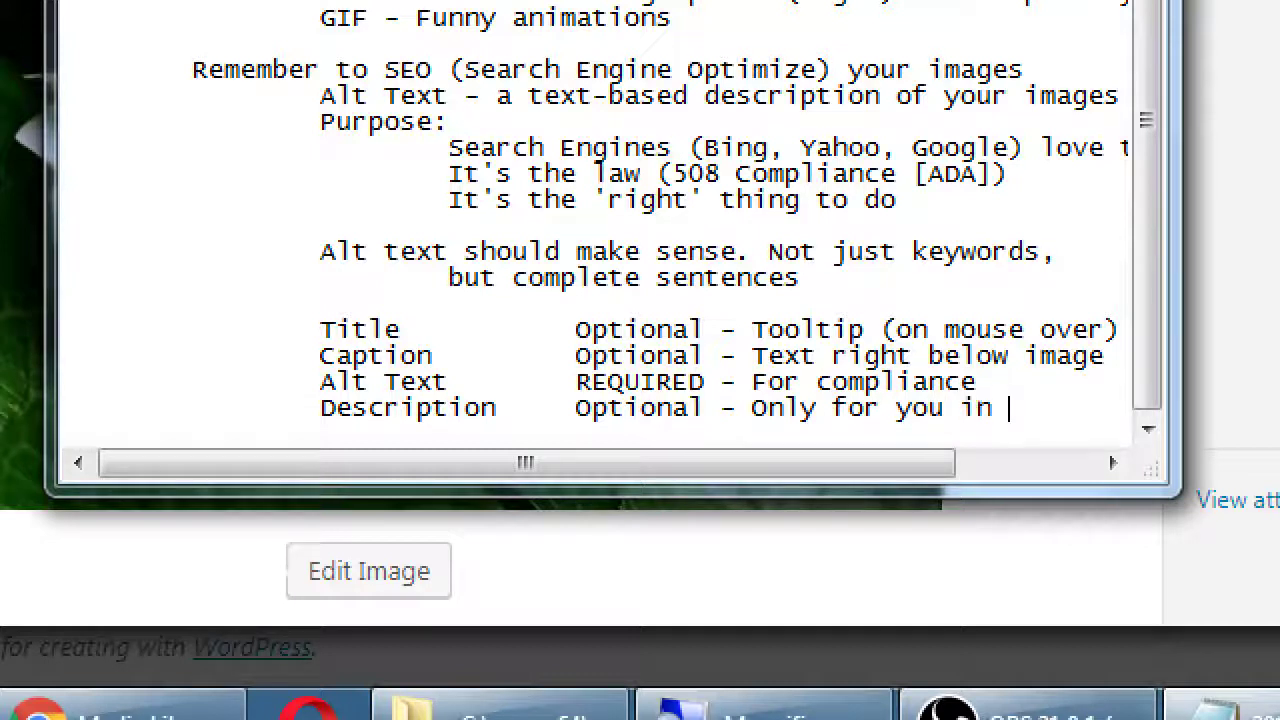
{"action": "type", "text": "WordPress"}
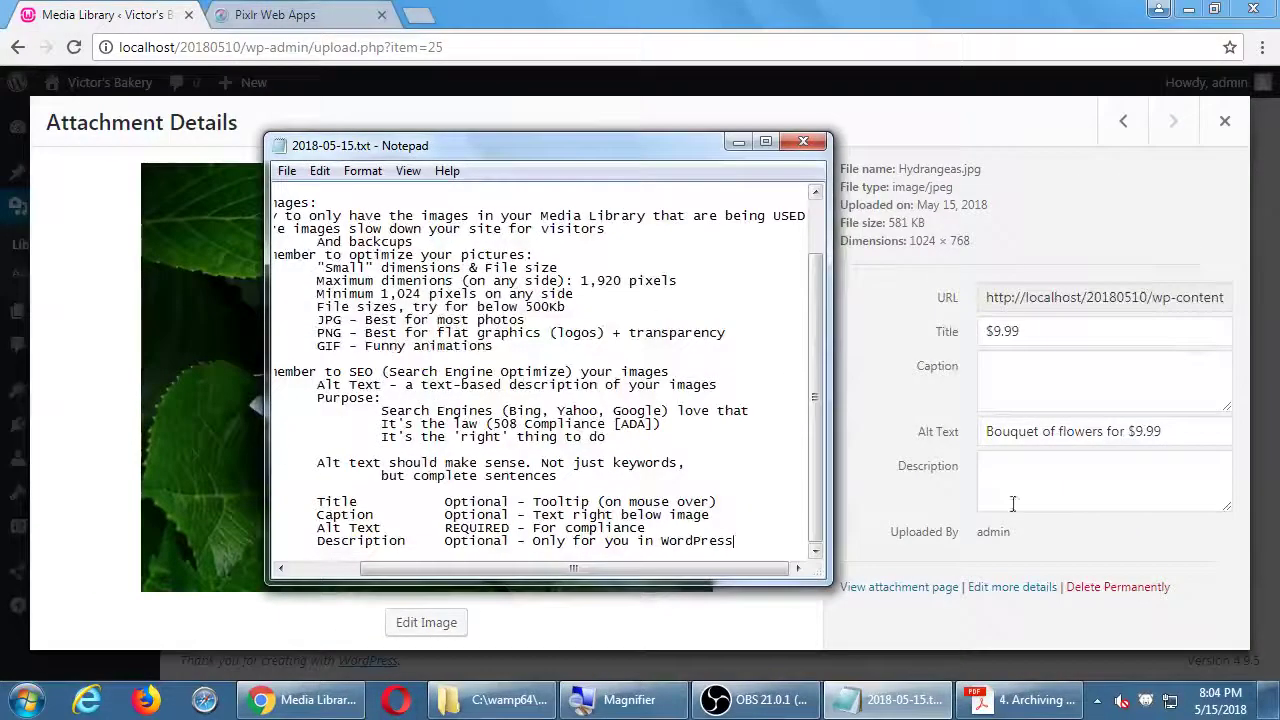
Step: Return to the WordPress attachment details, enter "cats" as the image's description, and close the details to return to the Media Library
{"action": "left_click", "coordinate": [1057, 477]}
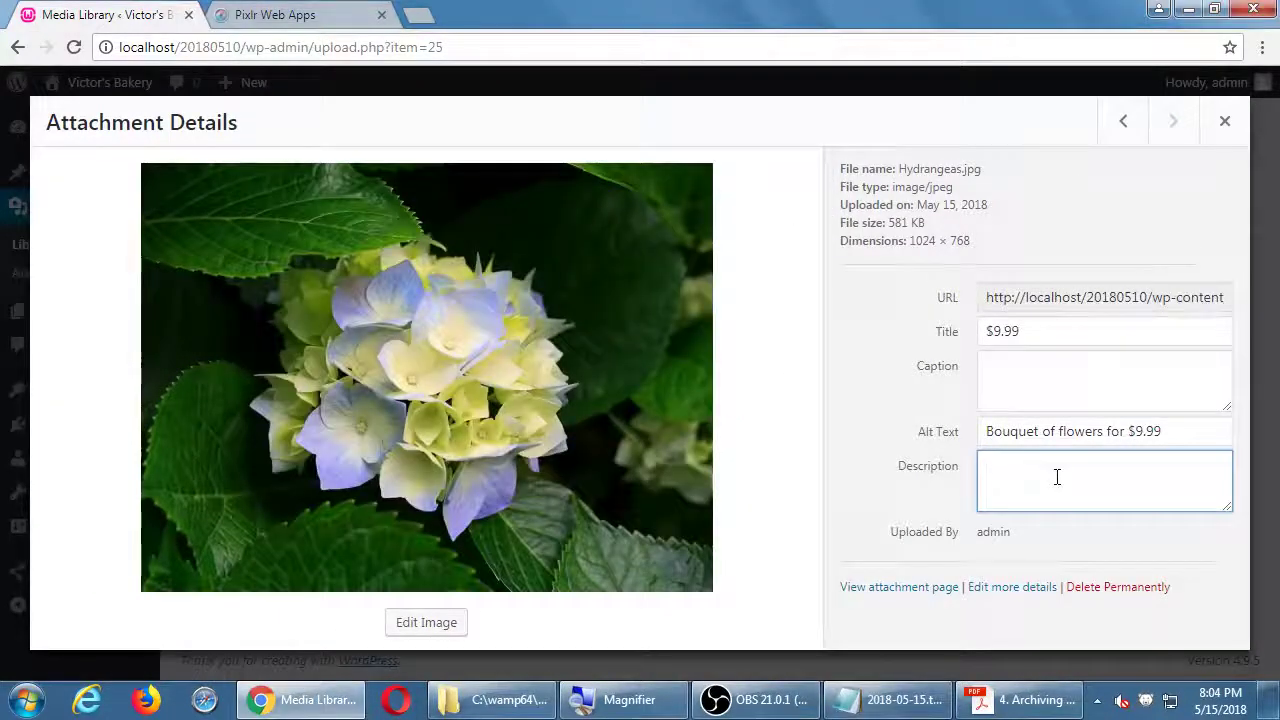
{"action": "type", "text": "cats"}
{"action": "key", "text": "Tab"}
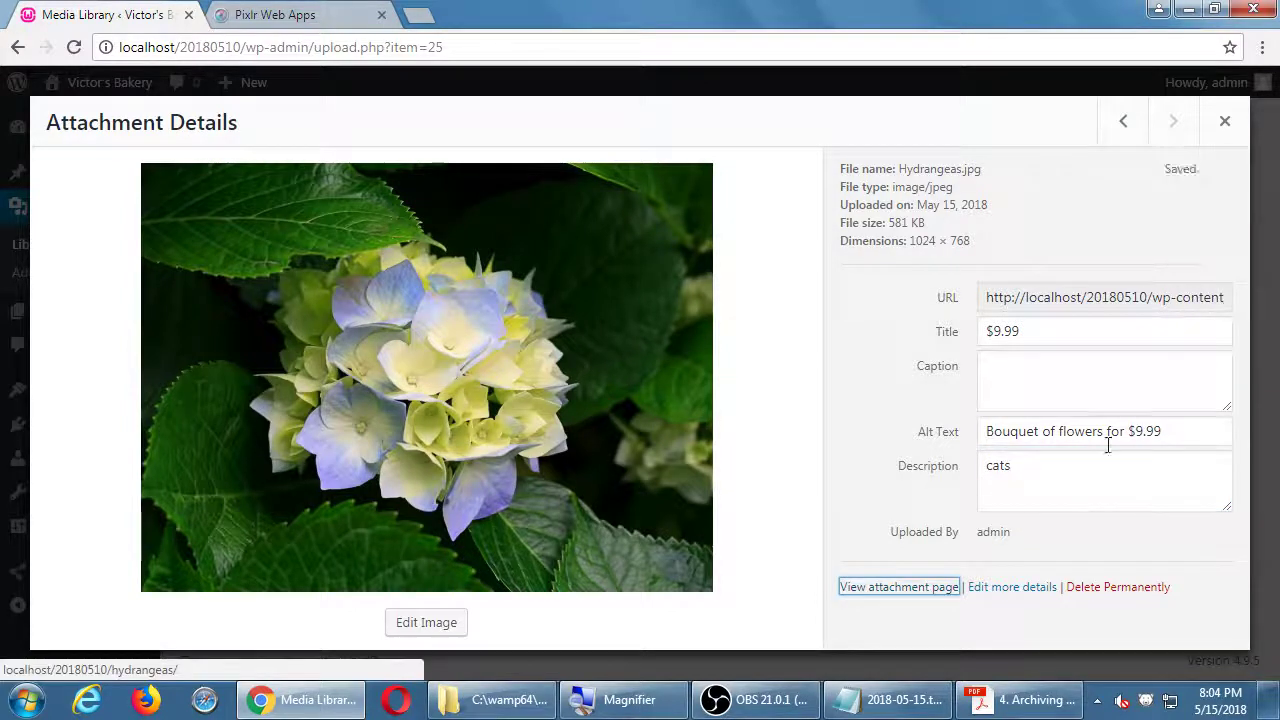
{"action": "left_click", "coordinate": [1224, 121]}
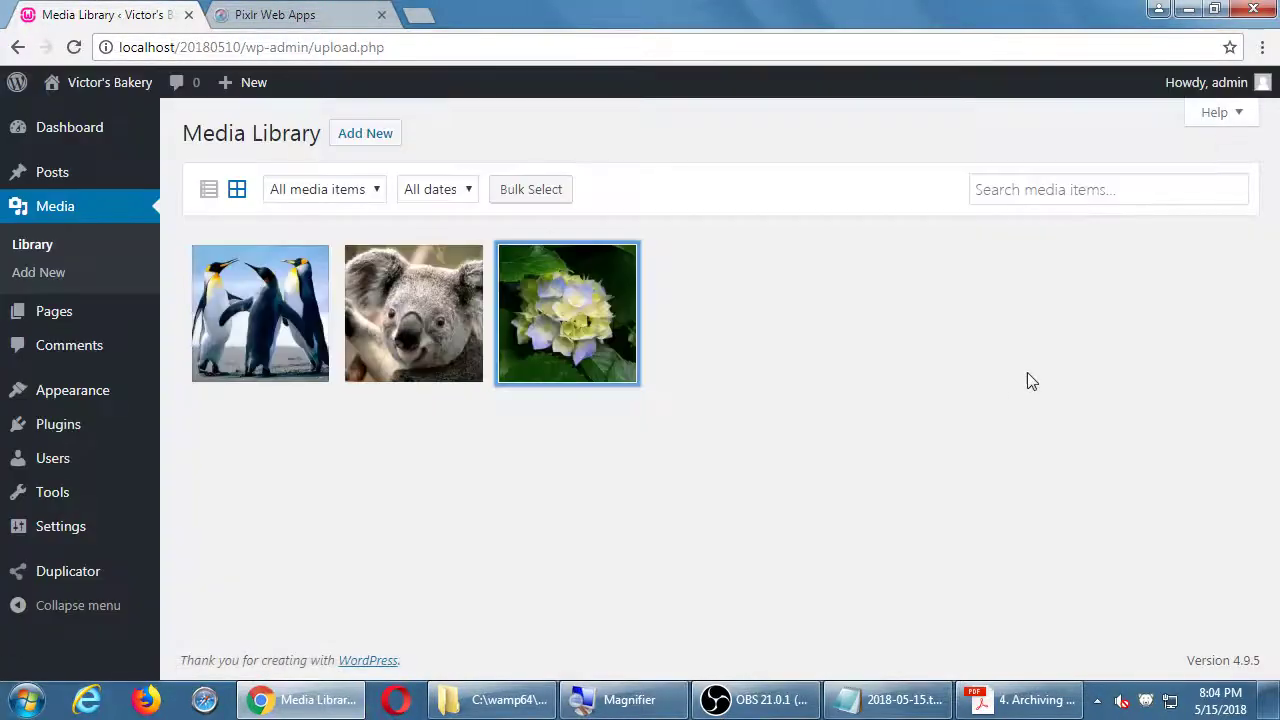
Step: Search the Media Library for "cats" and for "cat", clearing the search after each one
{"action": "left_click", "coordinate": [1034, 191]}
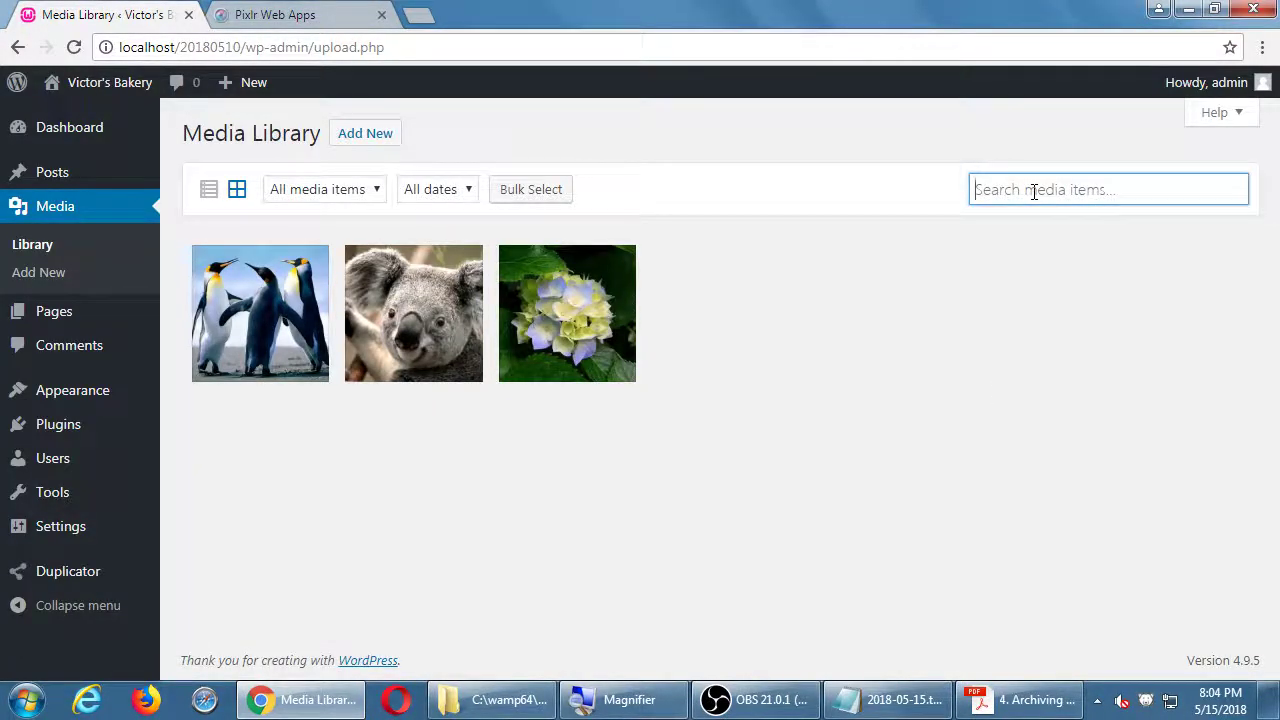
{"action": "type", "text": "cats"}
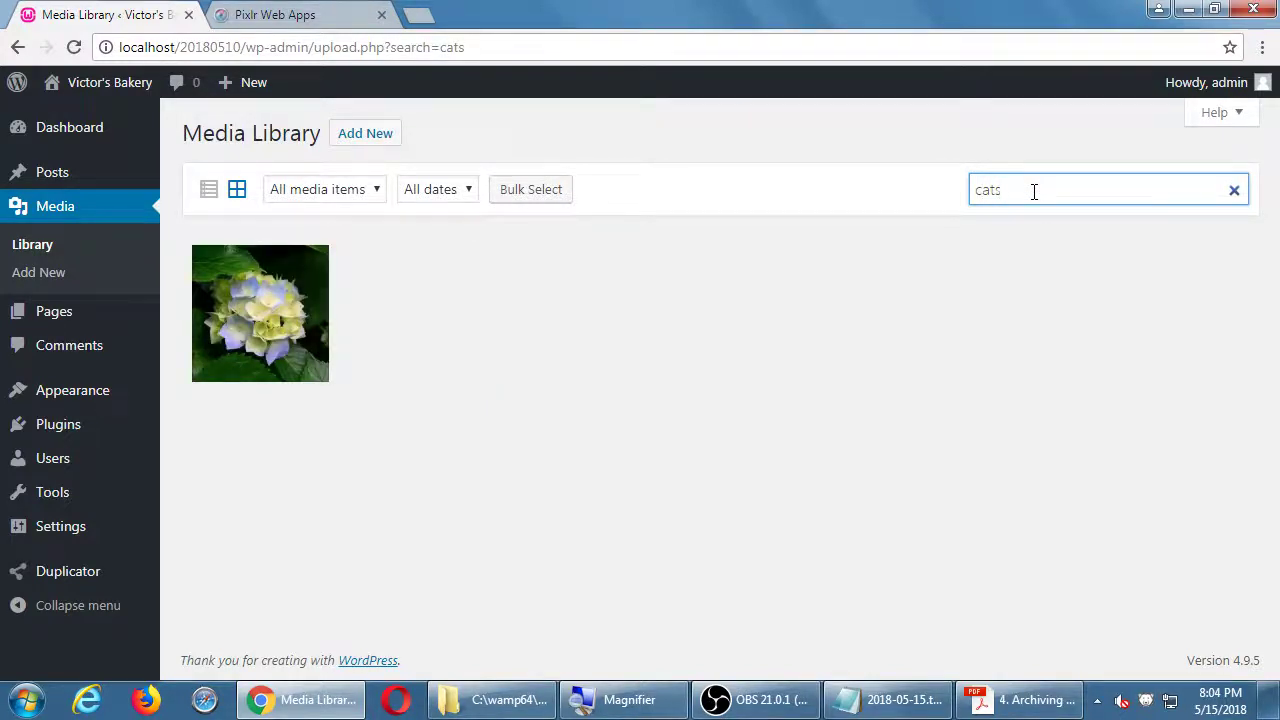
{"action": "left_click", "coordinate": [1234, 190]}
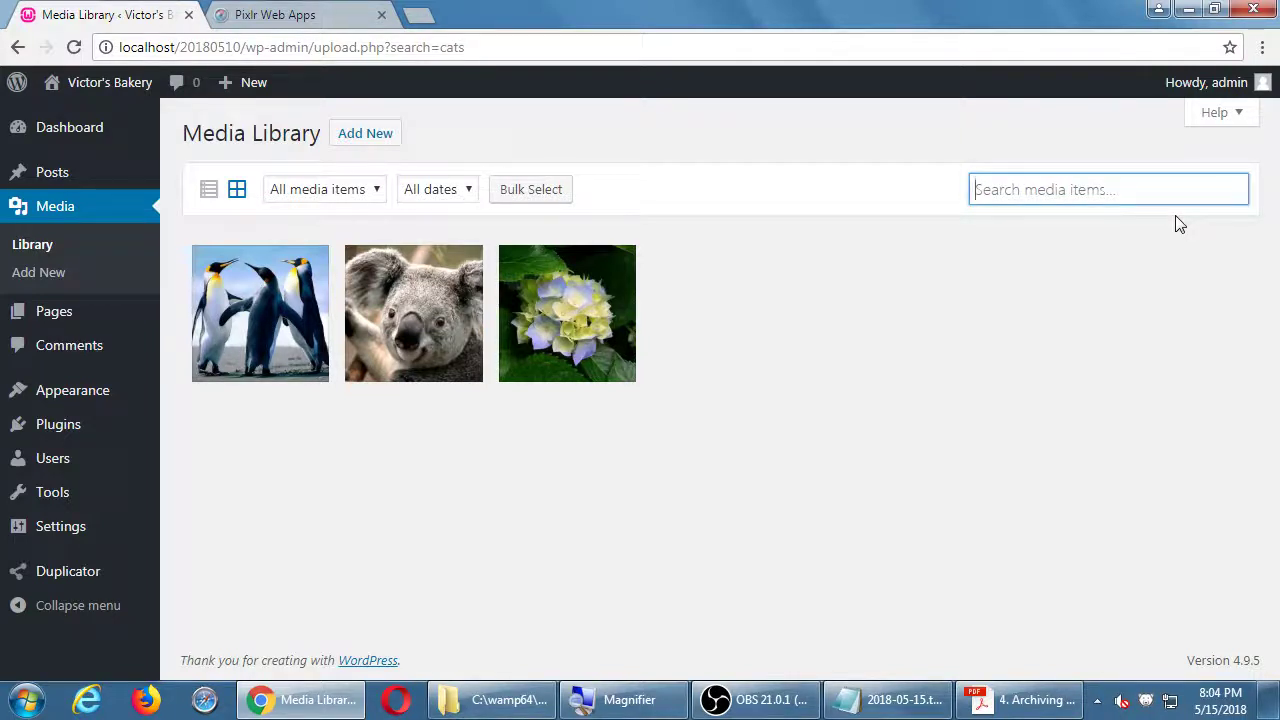
{"action": "type", "text": "cat"}
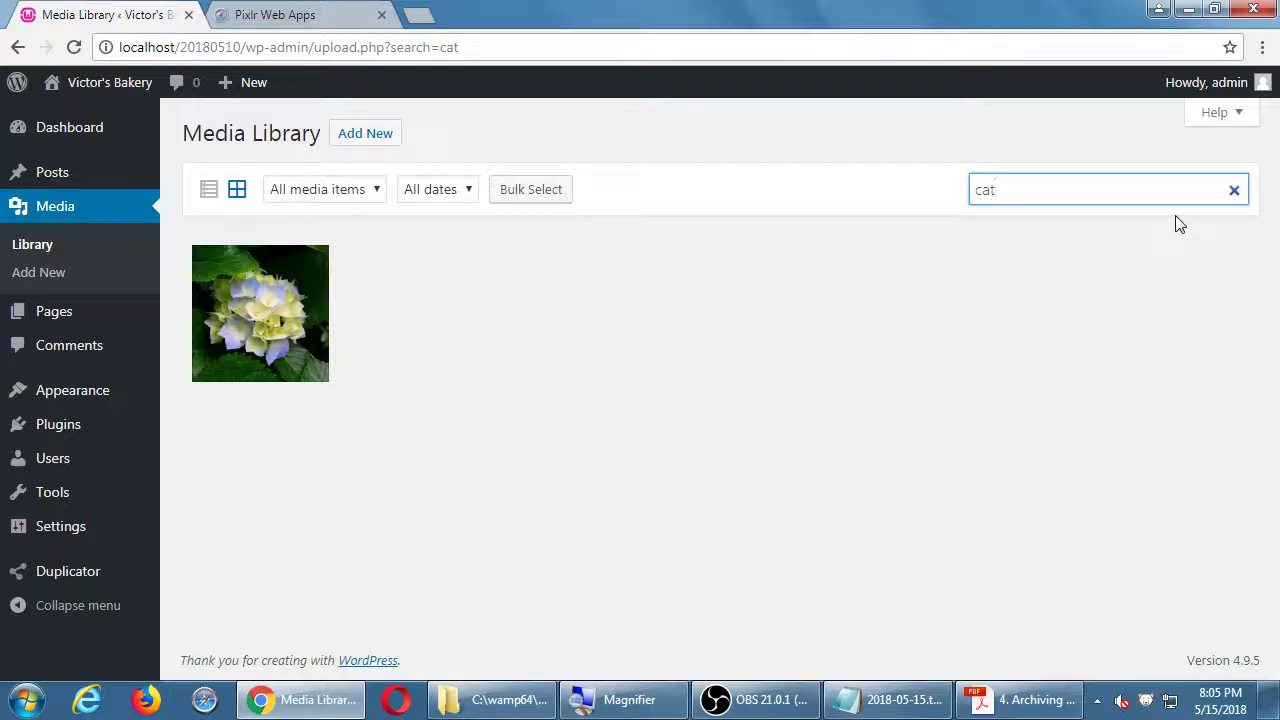
{"action": "left_click", "coordinate": [1234, 190]}
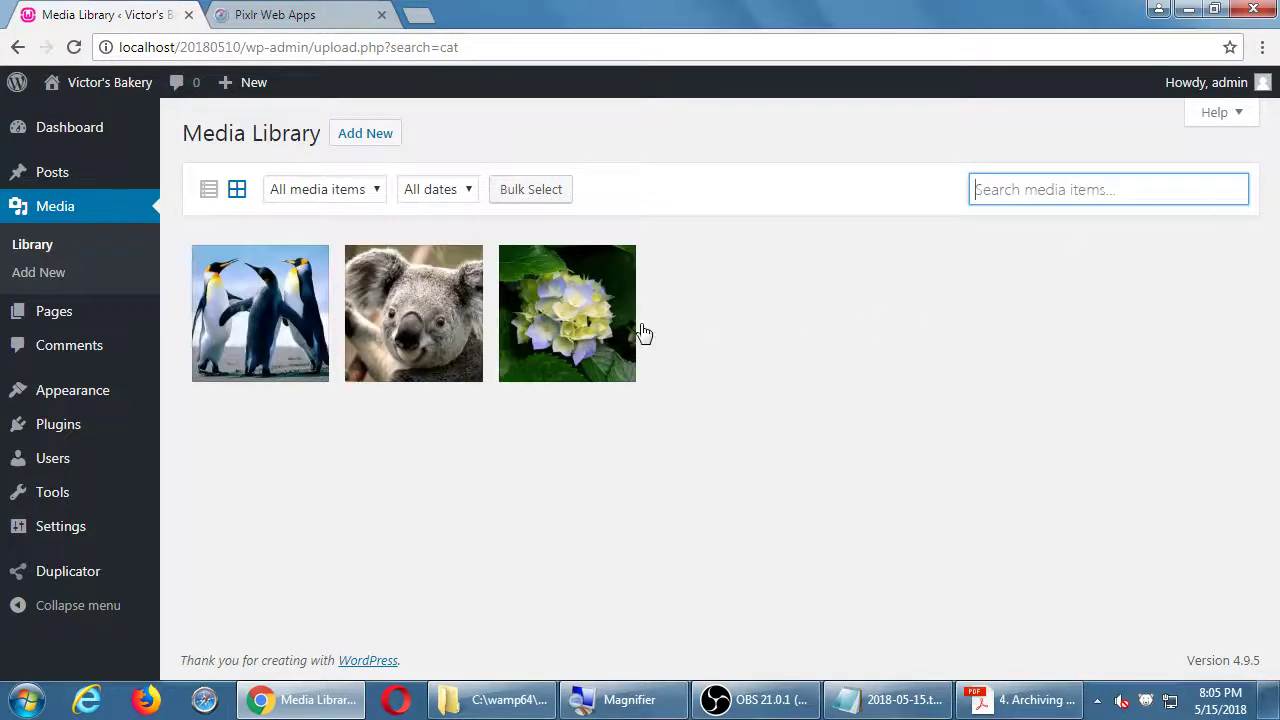
Step: Open the attachment details of the hydrangea image and enter "Sale $9.99" as its caption
{"action": "left_click", "coordinate": [604, 352]}
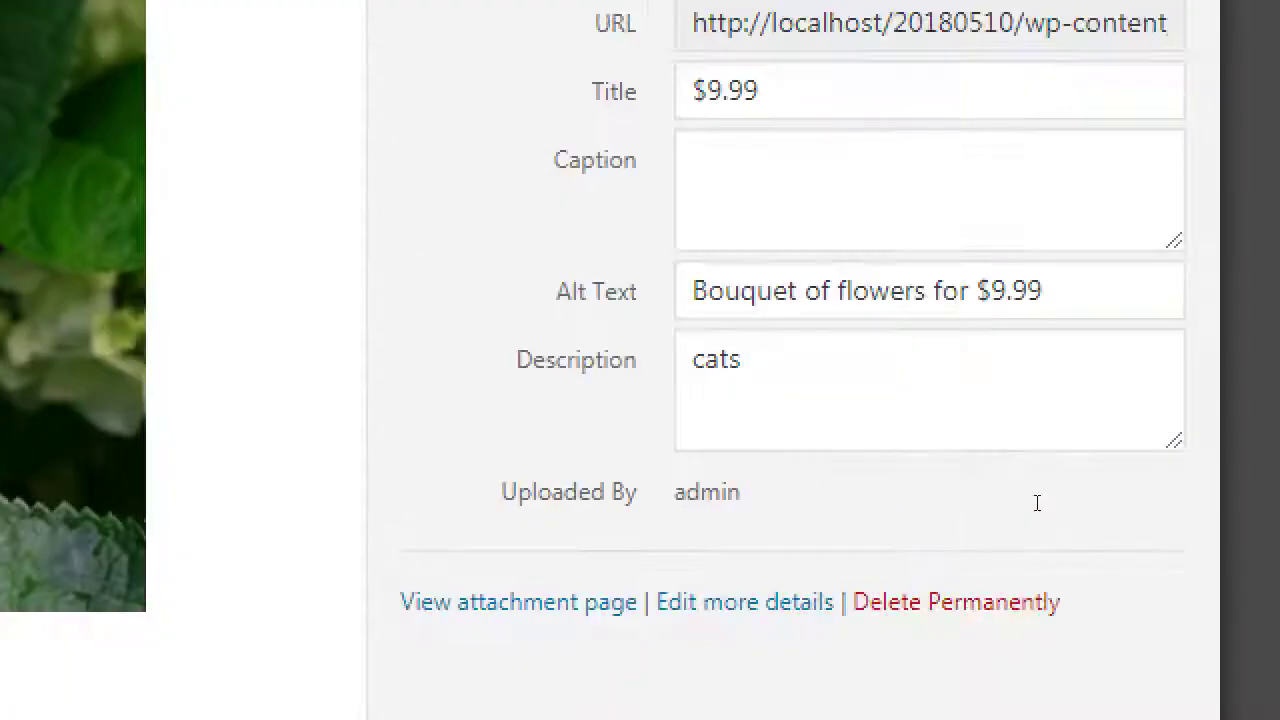
{"action": "left_click", "coordinate": [1040, 492]}
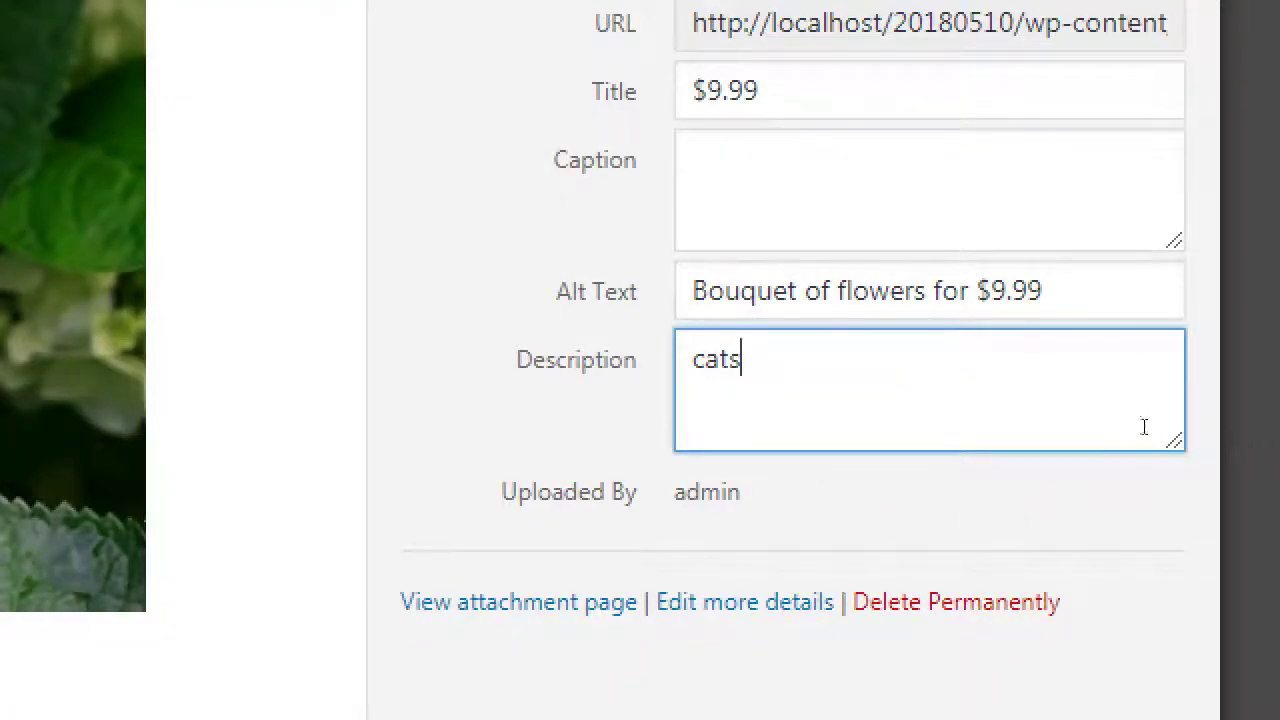
{"action": "key", "text": "shift+Tab"}
{"action": "key", "text": "ctrl+a"}
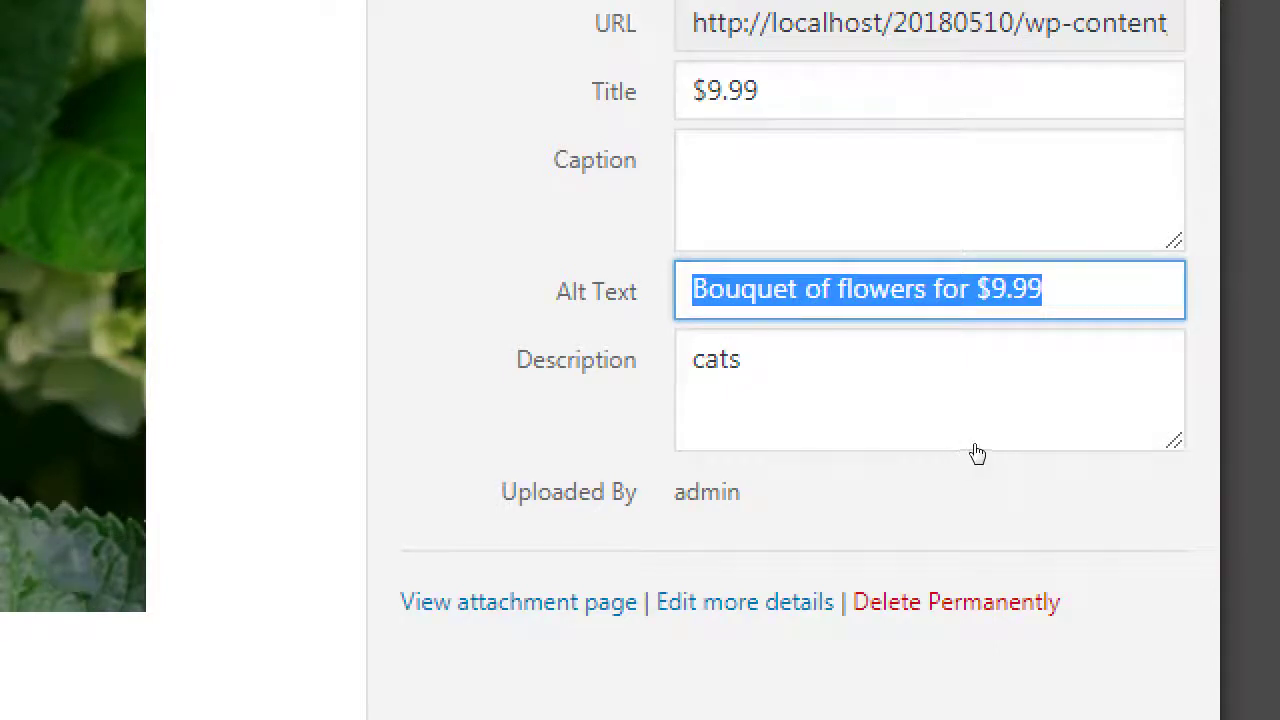
{"action": "key", "text": "shift+Tab"}
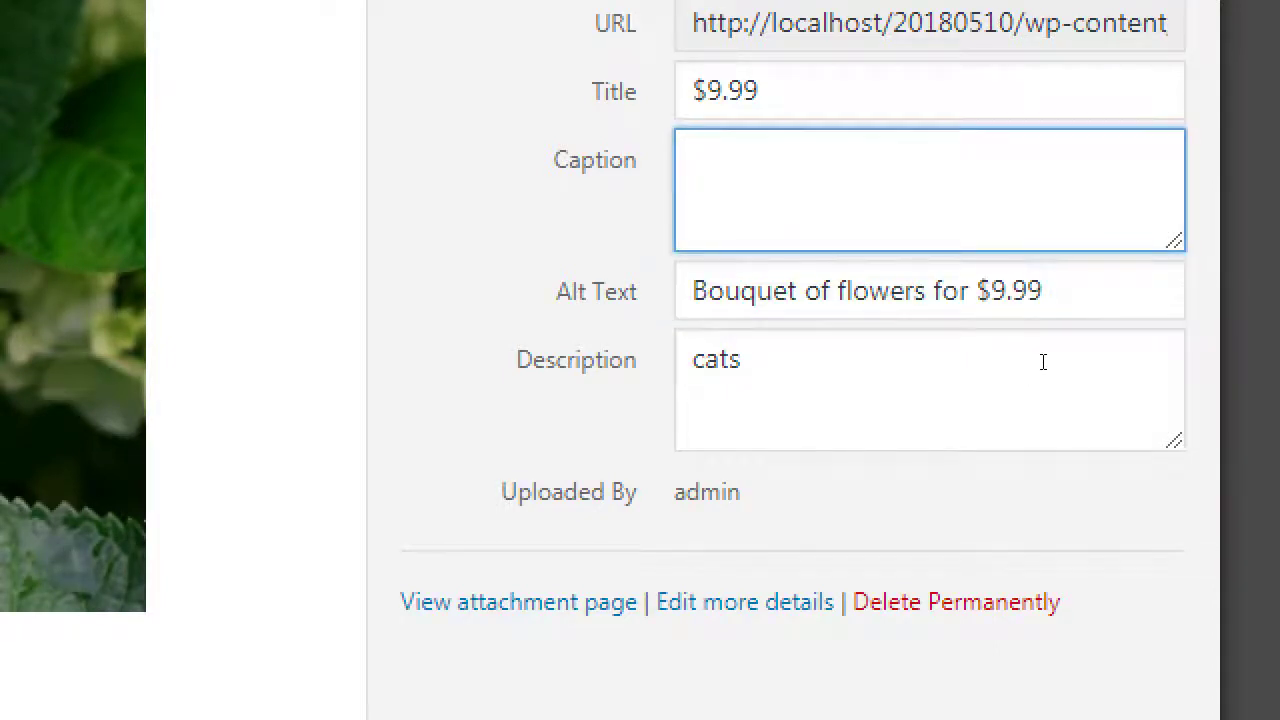
{"action": "type", "text": "Sale $9.99"}
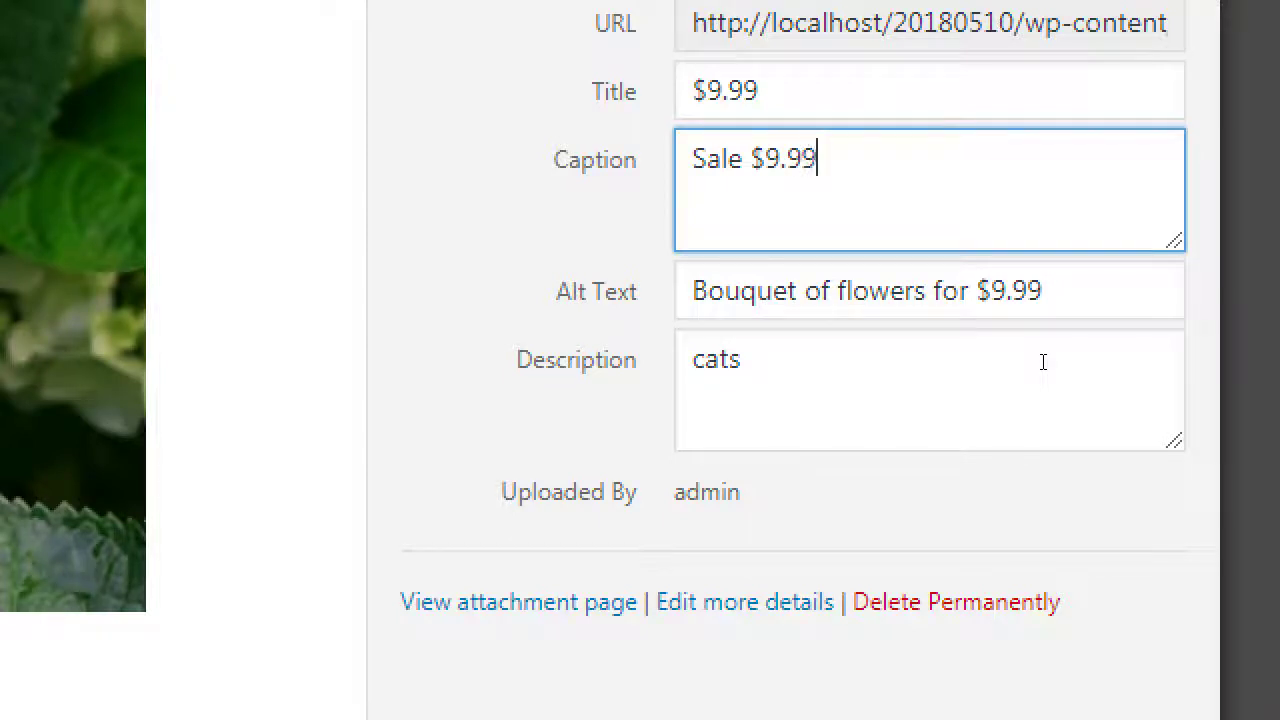
{"action": "key", "text": "Tab"}
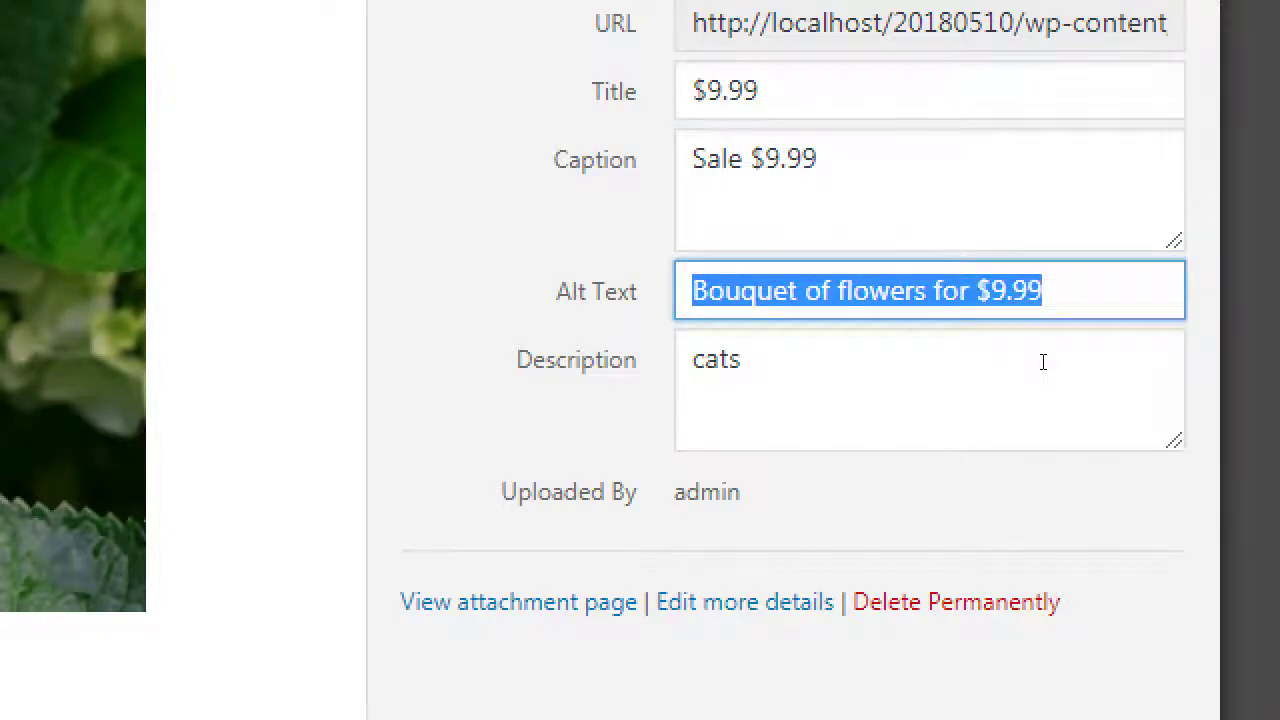
{"action": "left_click", "coordinate": [1043, 362]}
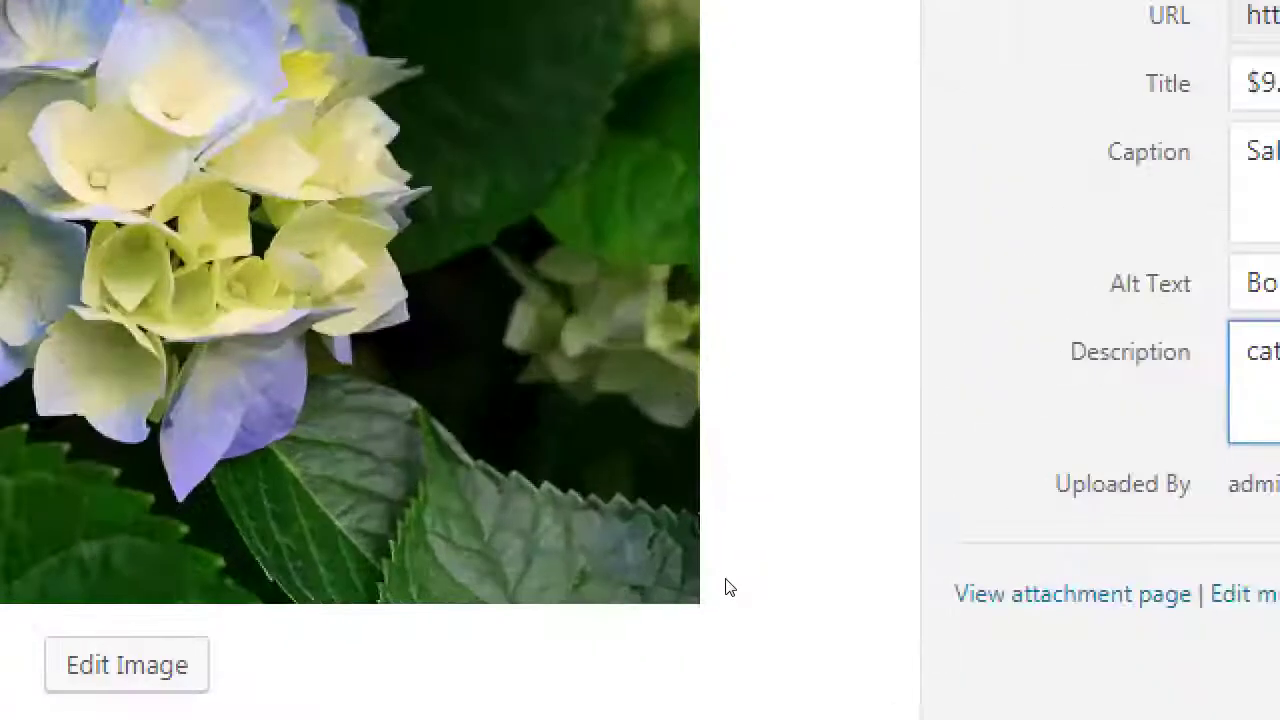
Step: Remove the extra trailing space from the hydrangea image's title
{"action": "scroll", "coordinate": [1134, 269], "scroll_direction": "up", "scroll_amount": 2}
{"action": "left_click", "coordinate": [1100, 330]}
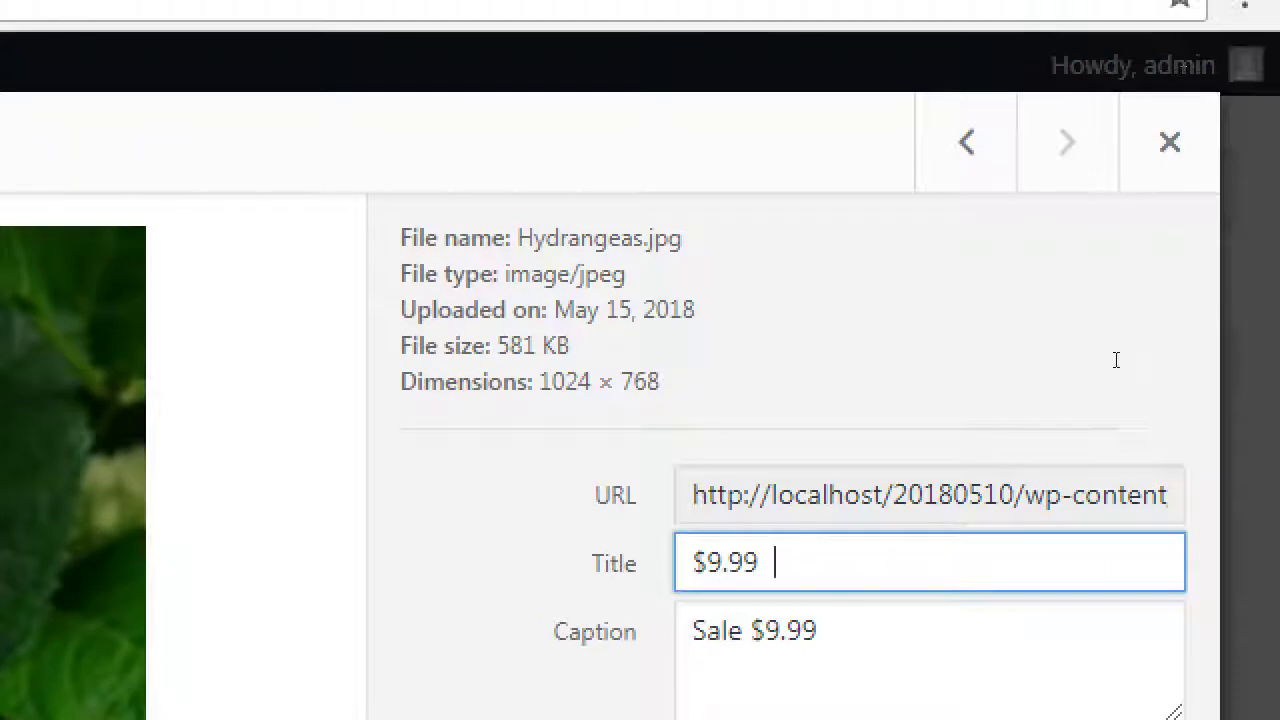
{"action": "key", "text": "Tab"}
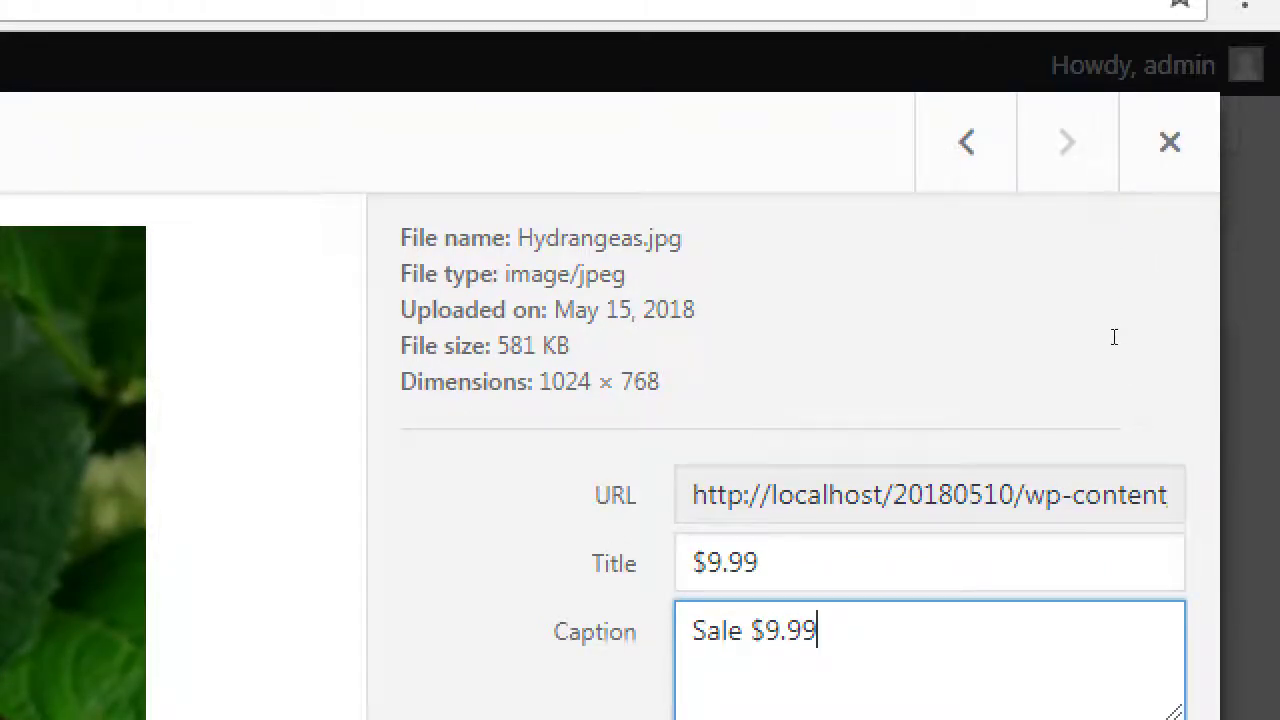
{"action": "key", "text": "shift+Tab"}
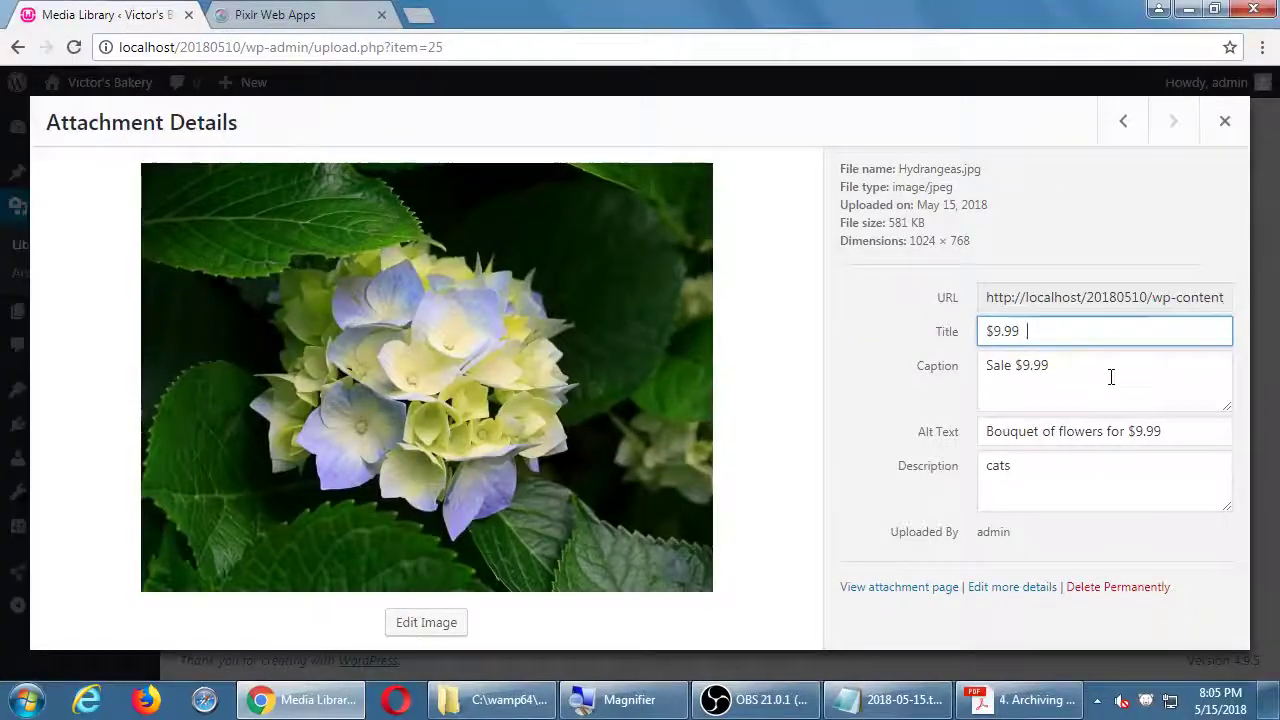
{"action": "left_click", "coordinate": [940, 632]}
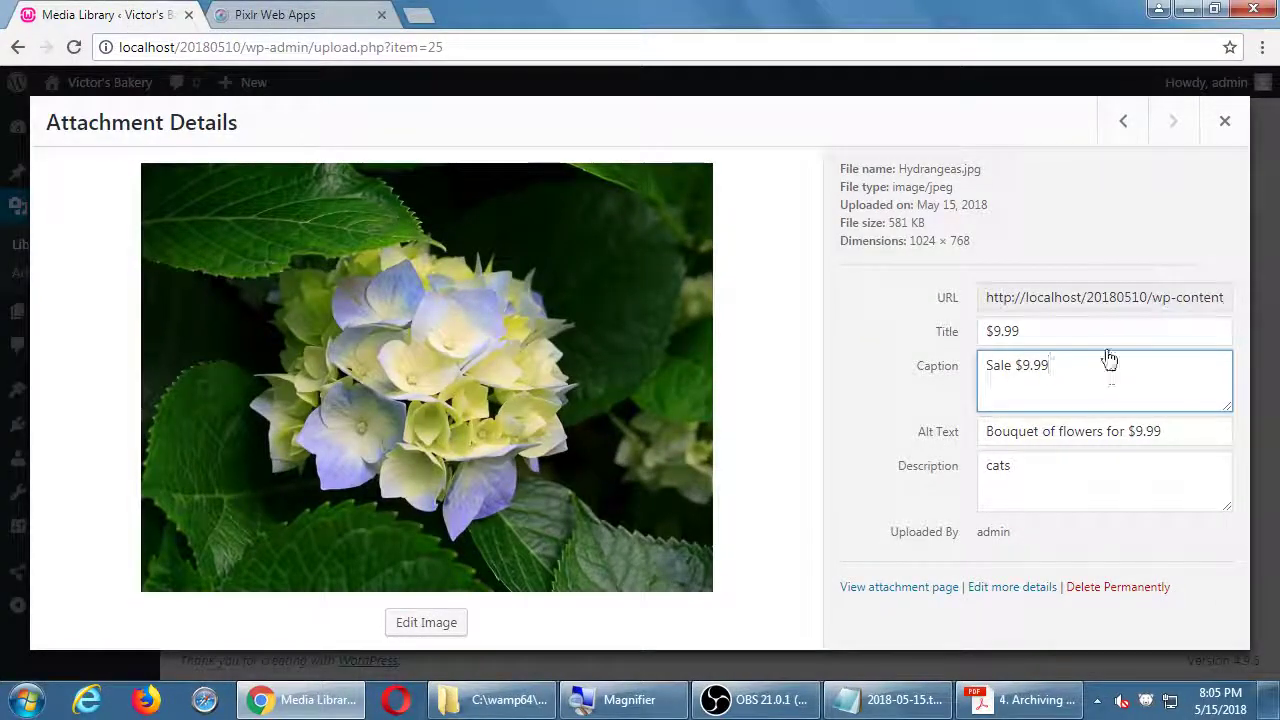
{"action": "left_click", "coordinate": [1109, 337]}
{"action": "key", "text": "BackSpace"}
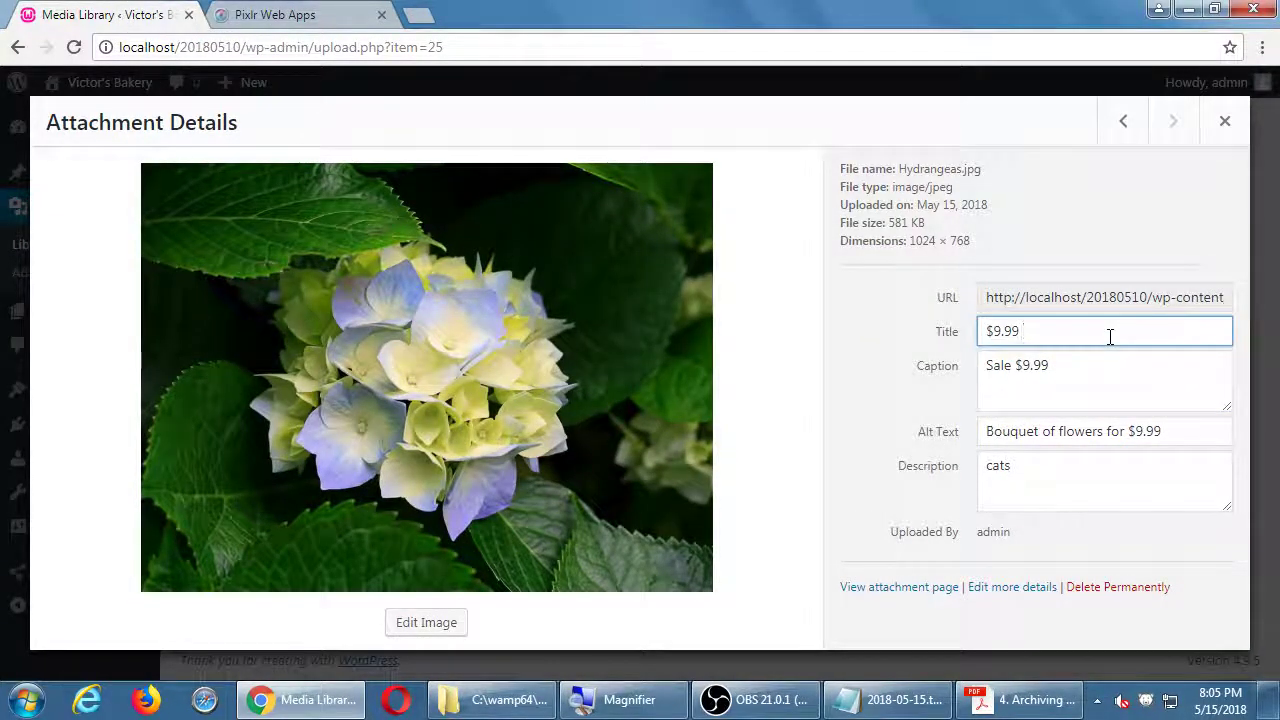
Step: Append a run of "j" characters to the caption, close the attachment details, and reopen them to check the saved caption
{"action": "left_click", "coordinate": [1147, 385]}
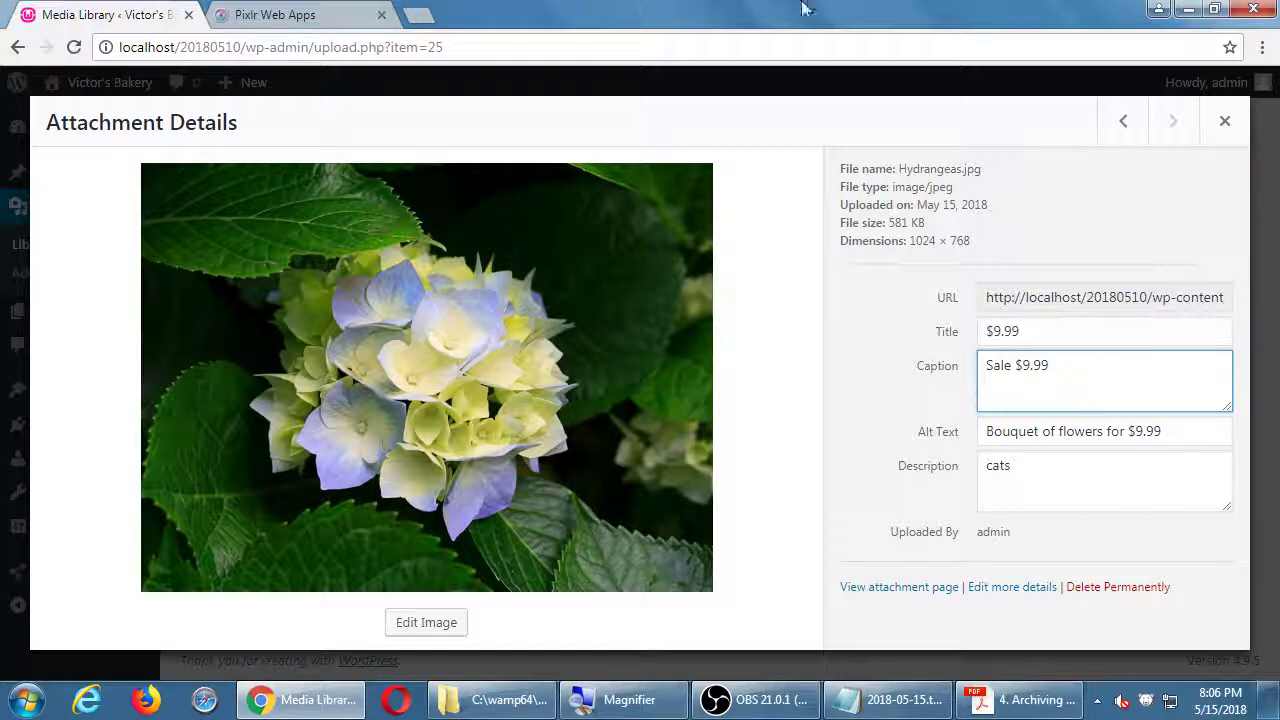
{"action": "type", "text": "jjjjjjjjj"}
{"action": "left_click", "coordinate": [1226, 123]}
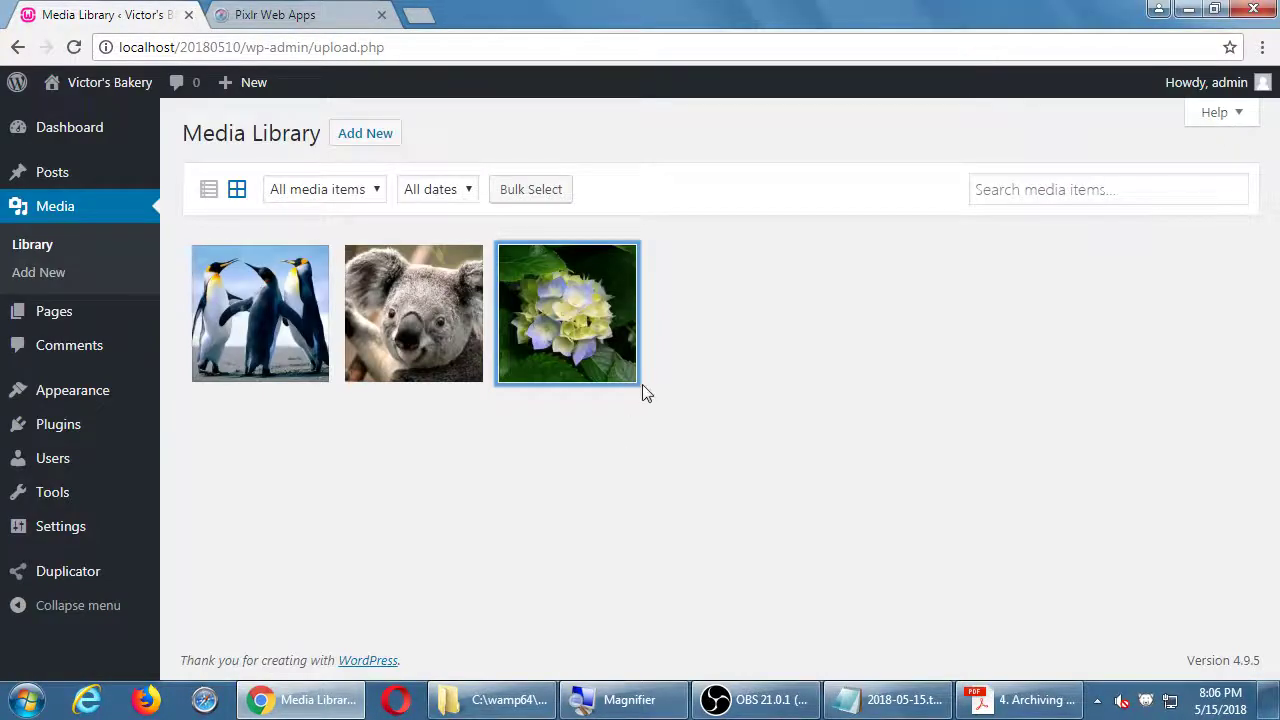
{"action": "left_click", "coordinate": [605, 345]}
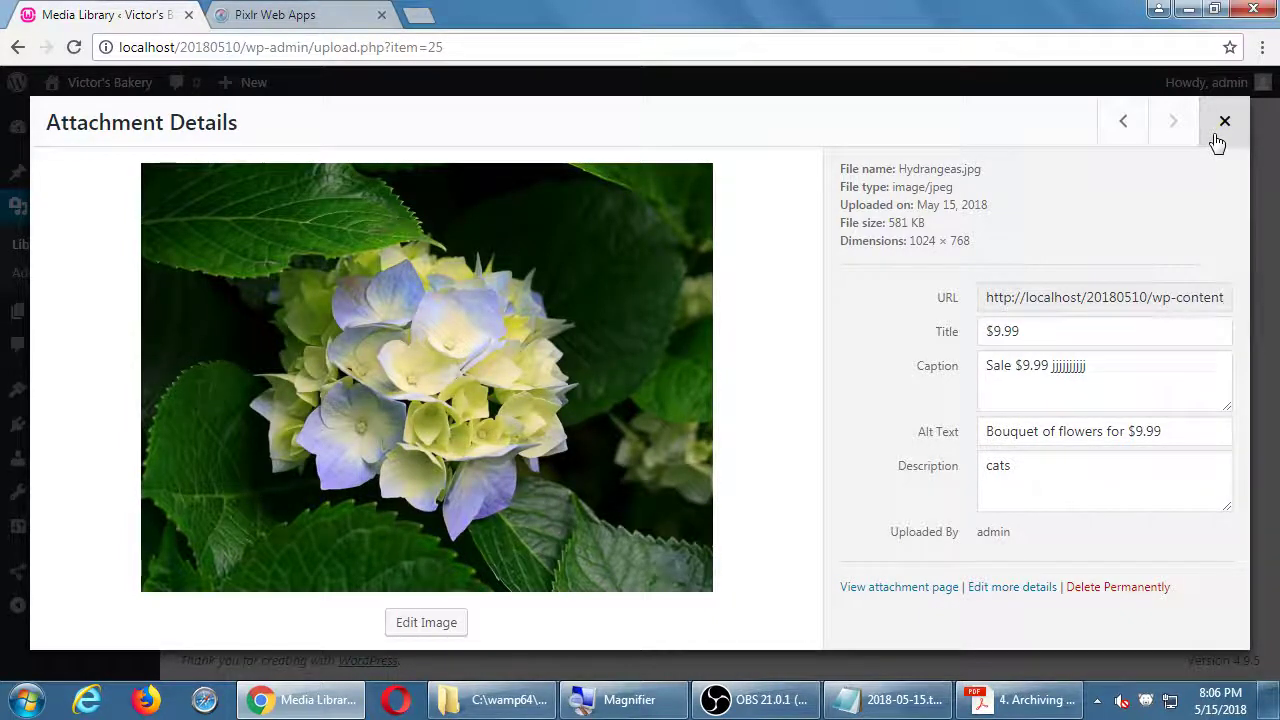
Step: Delete the "j" characters from the caption, close the attachment details, and reopen them to check the caption
{"action": "double_click", "coordinate": [1072, 365]}
{"action": "key", "text": "BackSpace"}
{"action": "left_click", "coordinate": [1222, 122]}
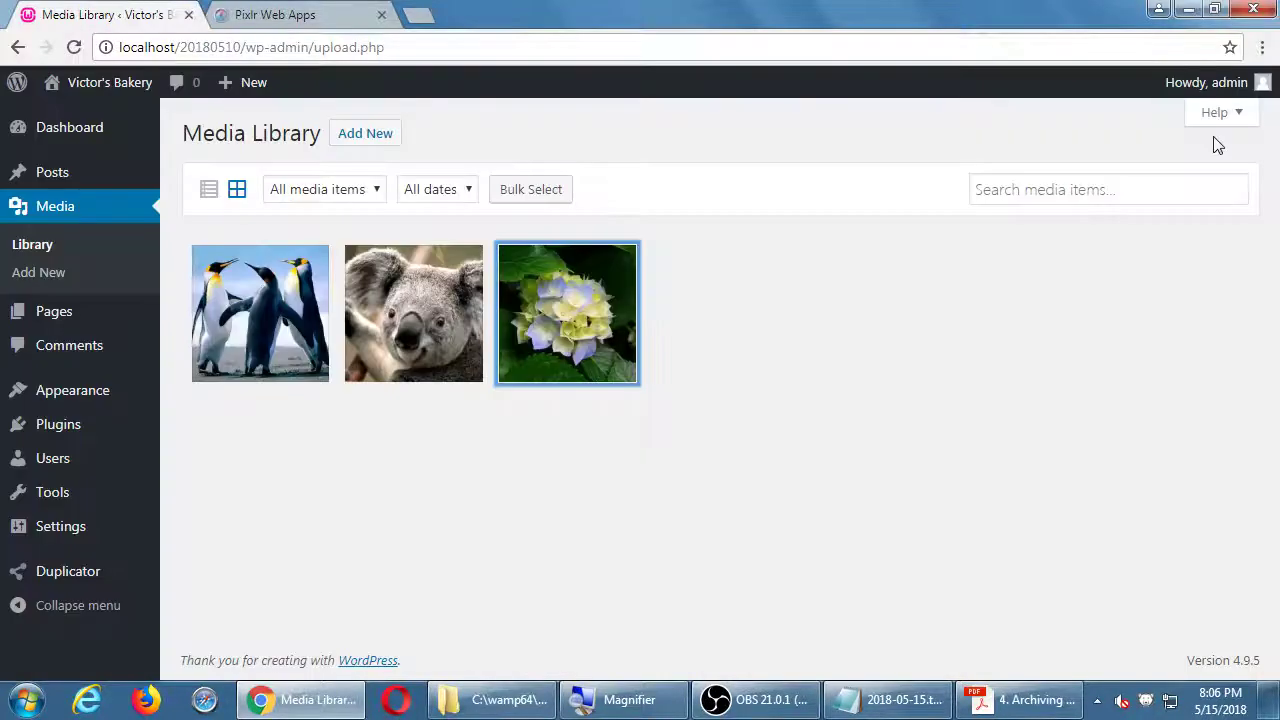
{"action": "left_click", "coordinate": [589, 318]}
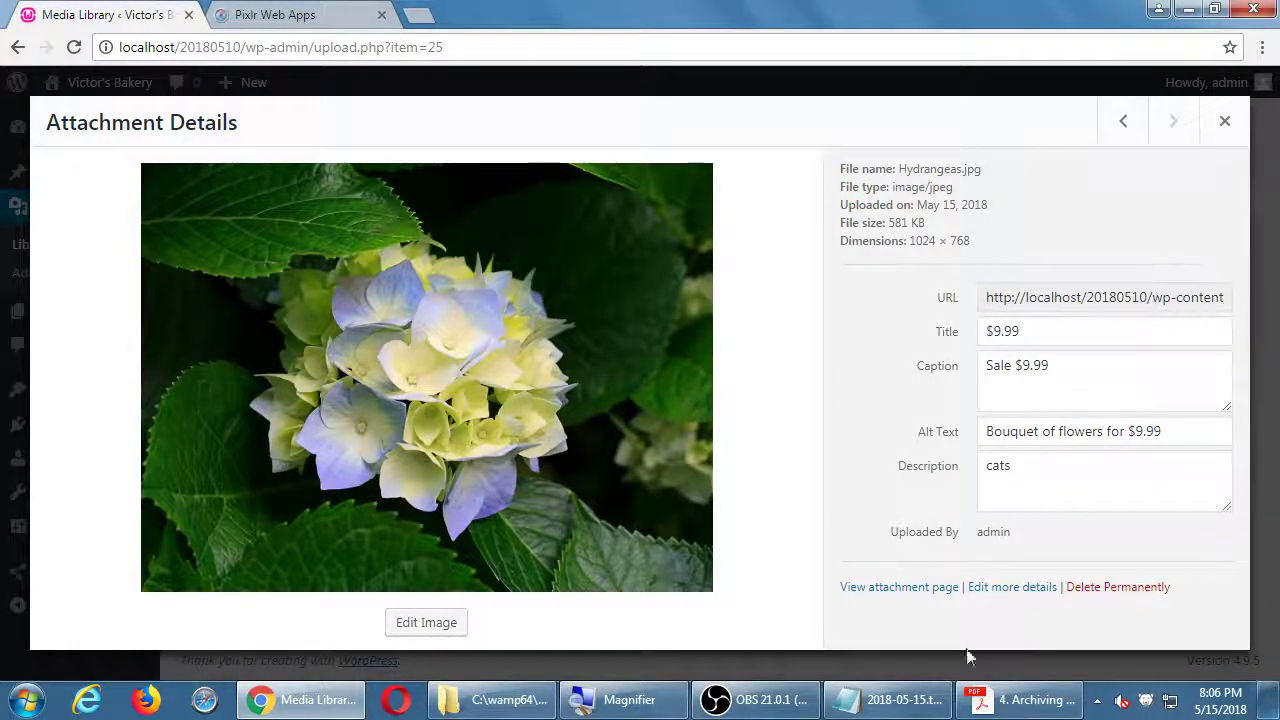
Step: Switch to the Notepad notes and add the heading "A note on Filenames" below the attachment field list, aligned with the SEO heading
{"action": "left_click", "coordinate": [910, 706]}
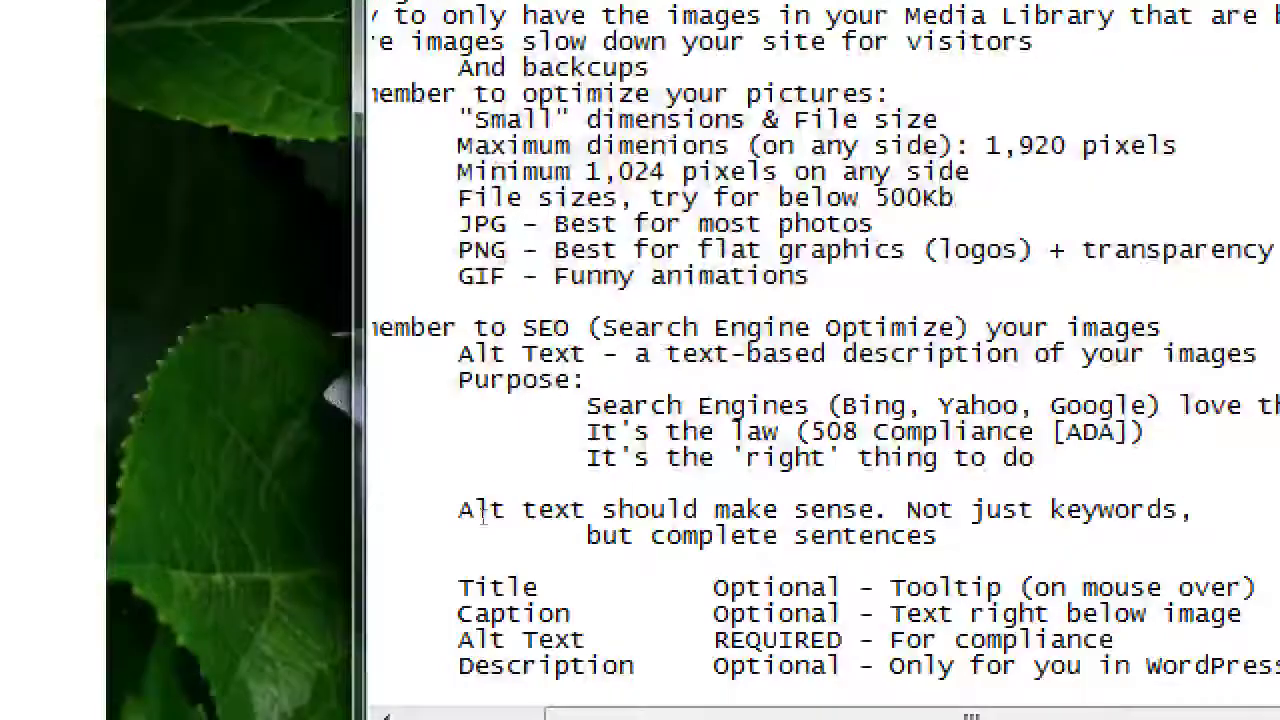
{"action": "key", "text": "Return"}
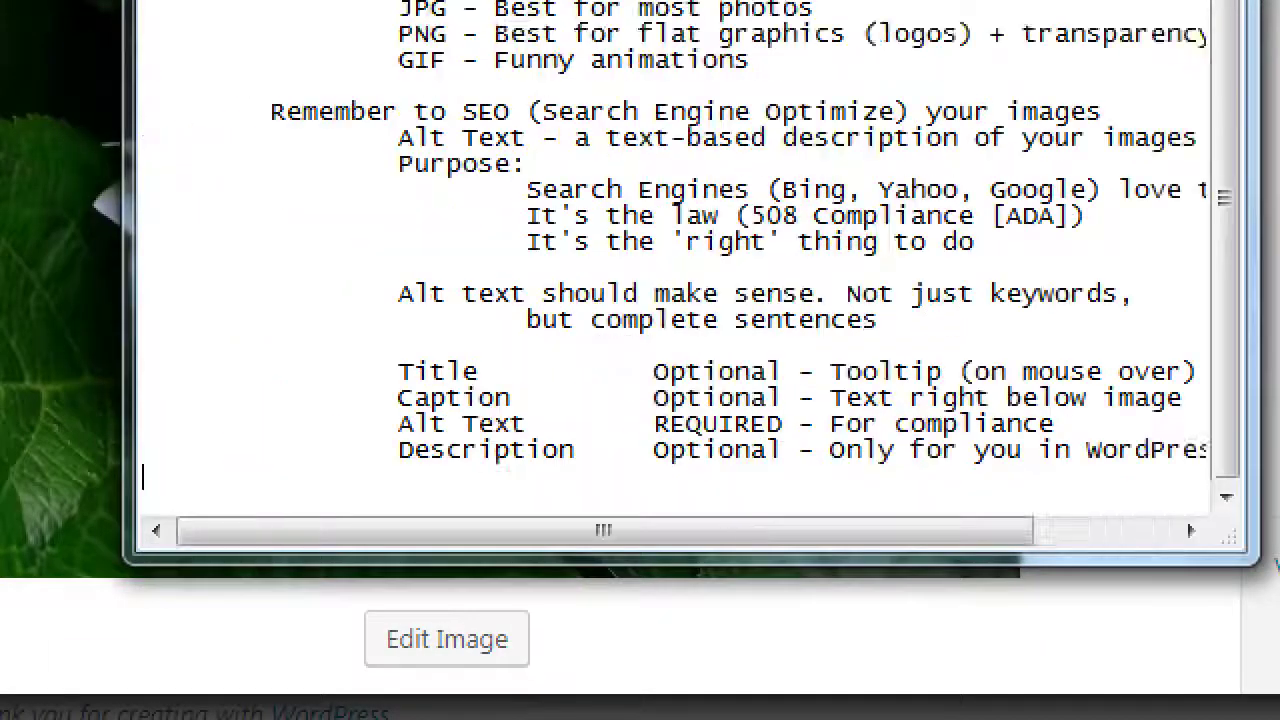
{"action": "key", "text": "Tab"}
{"action": "key", "text": "Tab"}
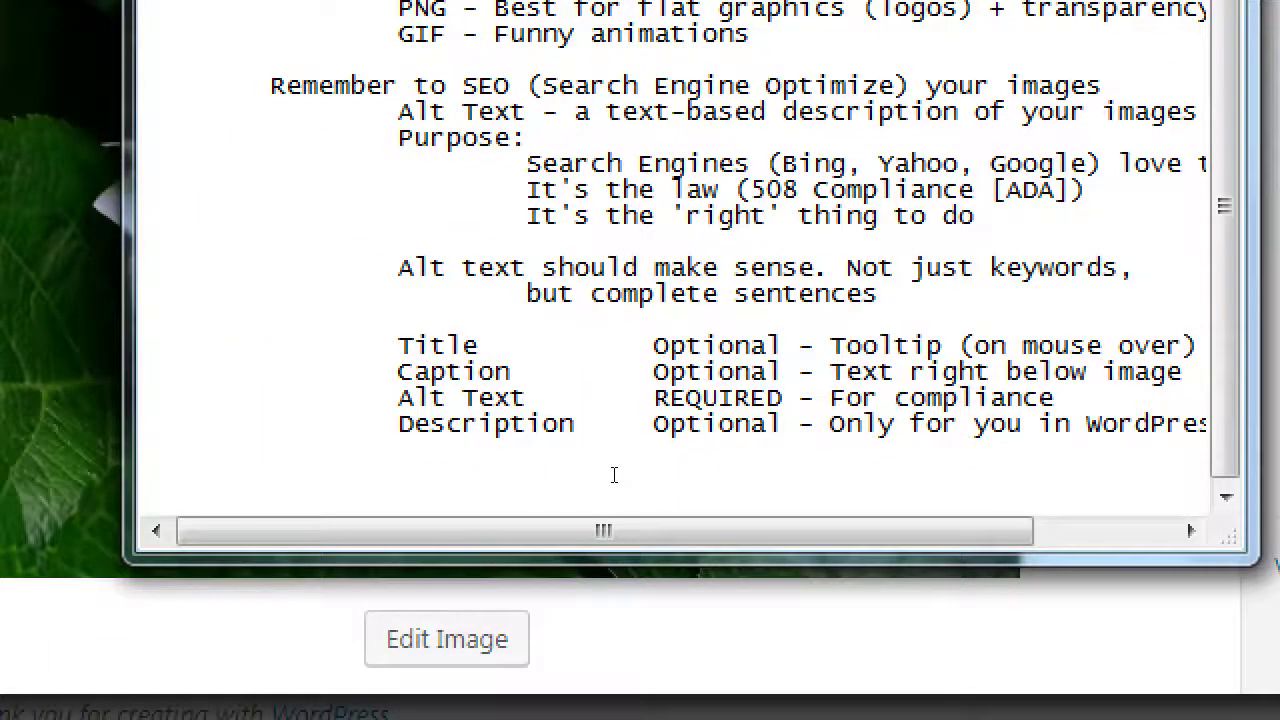
{"action": "type", "text": "A"}
{"action": "key", "text": "BackSpace"}
{"action": "key", "text": "BackSpace"}
{"action": "type", "text": "A note on Filenames"}
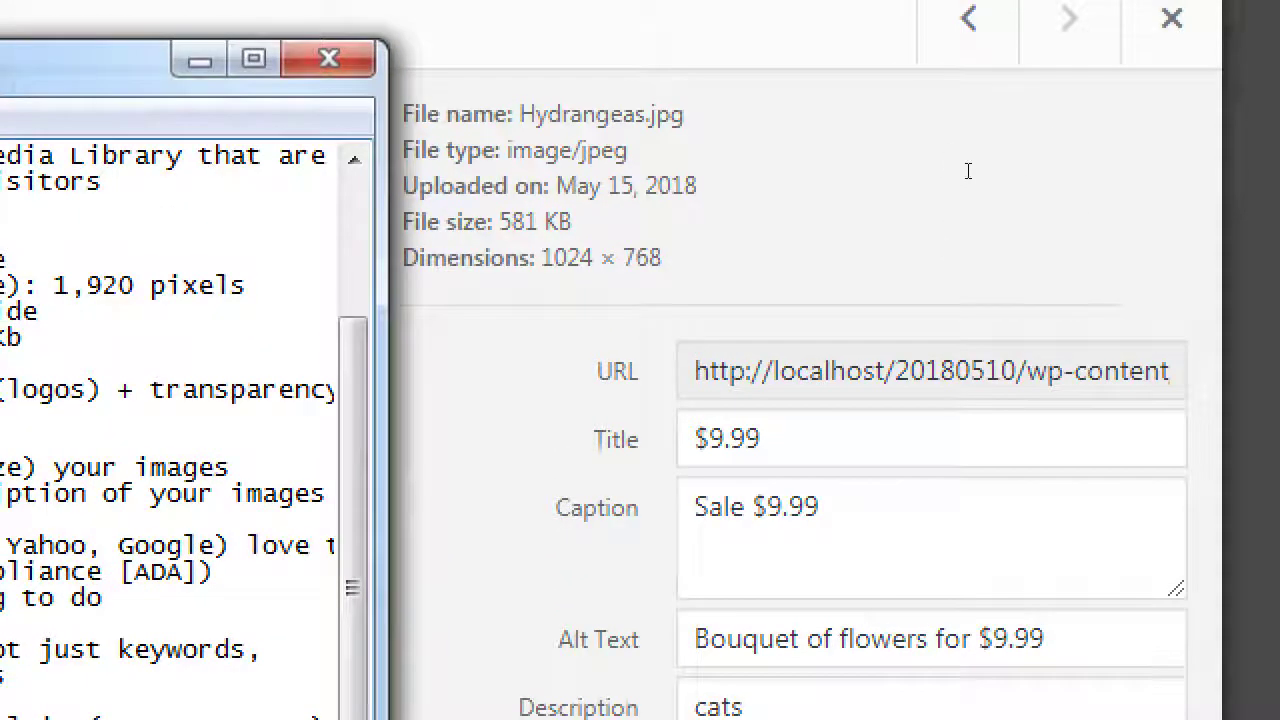
Step: Return to the WordPress attachment details and examine the image's file name and extension, checking the uploads folder for its files too
{"action": "left_click", "coordinate": [965, 171]}
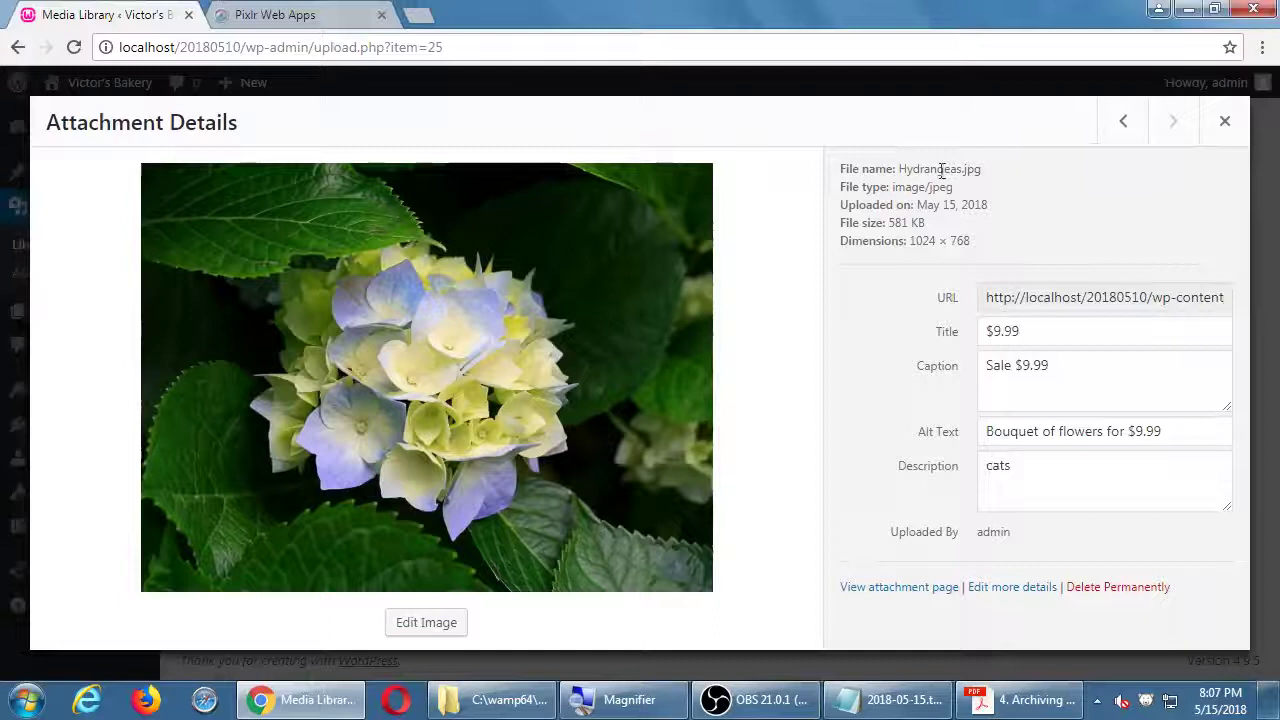
{"action": "left_click_drag", "start_coordinate": [937, 170], "coordinate": [985, 170]}
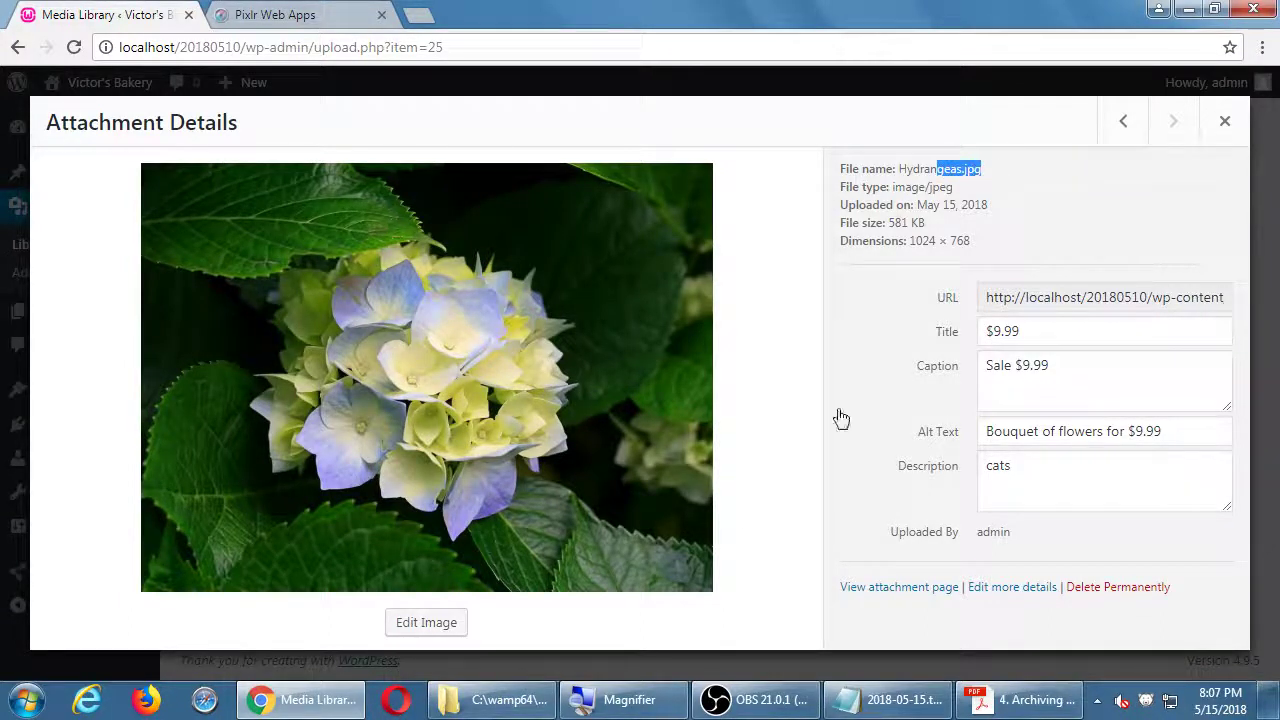
{"action": "left_click", "coordinate": [495, 700]}
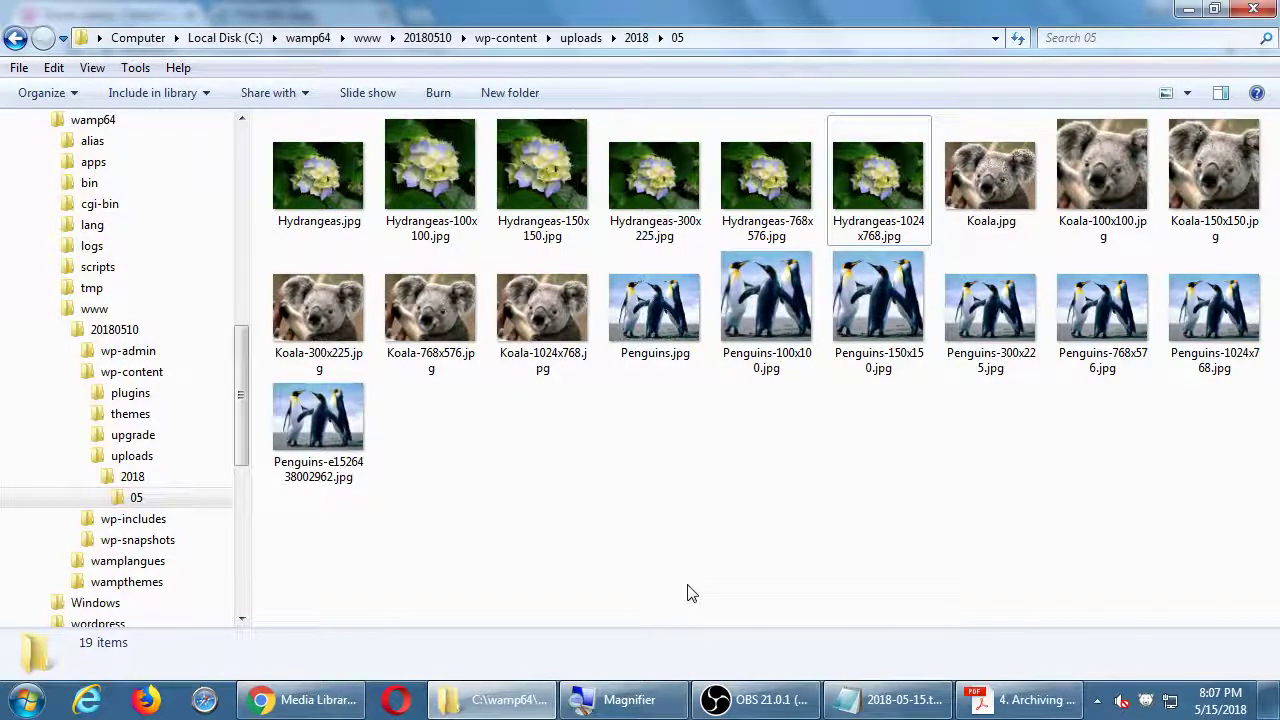
{"action": "left_click", "coordinate": [1187, 9]}
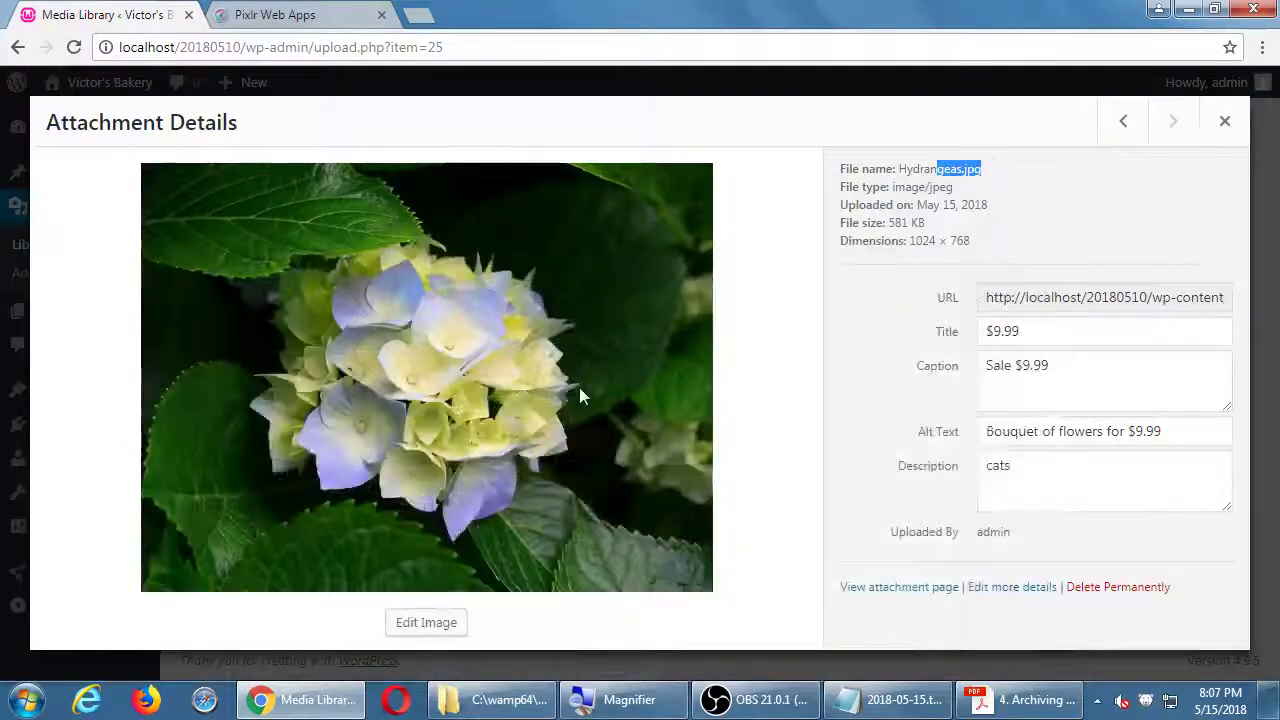
{"action": "left_click", "coordinate": [921, 169]}
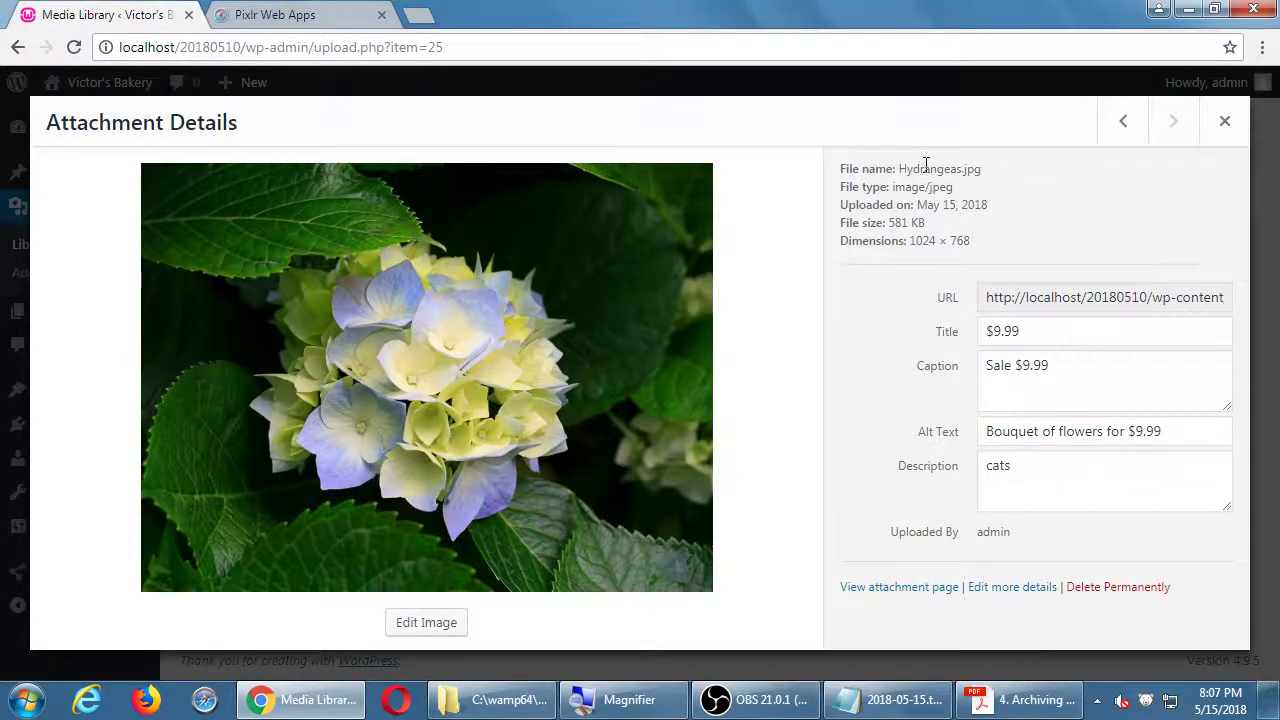
{"action": "double_click", "coordinate": [925, 167]}
{"action": "left_click", "coordinate": [979, 173]}
{"action": "left_click_drag", "start_coordinate": [981, 168], "coordinate": [964, 168]}
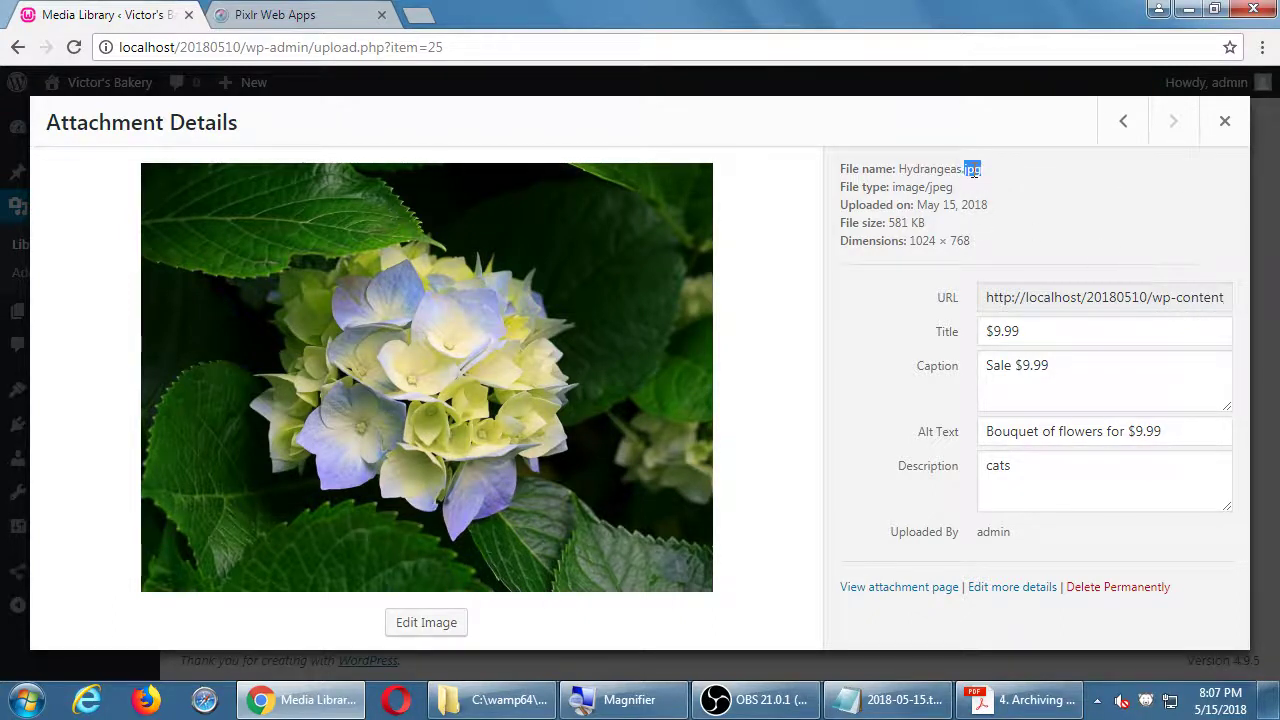
Step: Return to the Notepad notes and add the indented lines "Bad" and "Better" under "A note on Filenames"
{"action": "left_click", "coordinate": [1188, 9]}
{"action": "key", "text": "super+plus"}
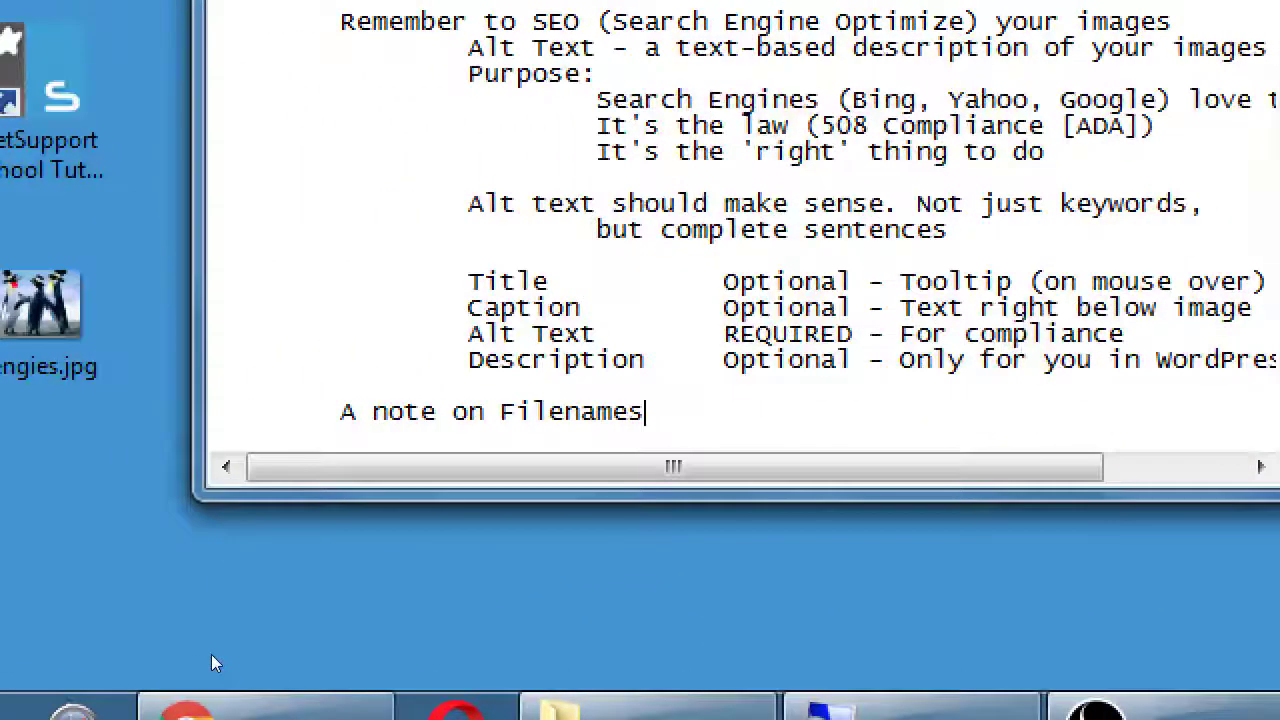
{"action": "key", "text": "Return"}
{"action": "key", "text": "Tab"}
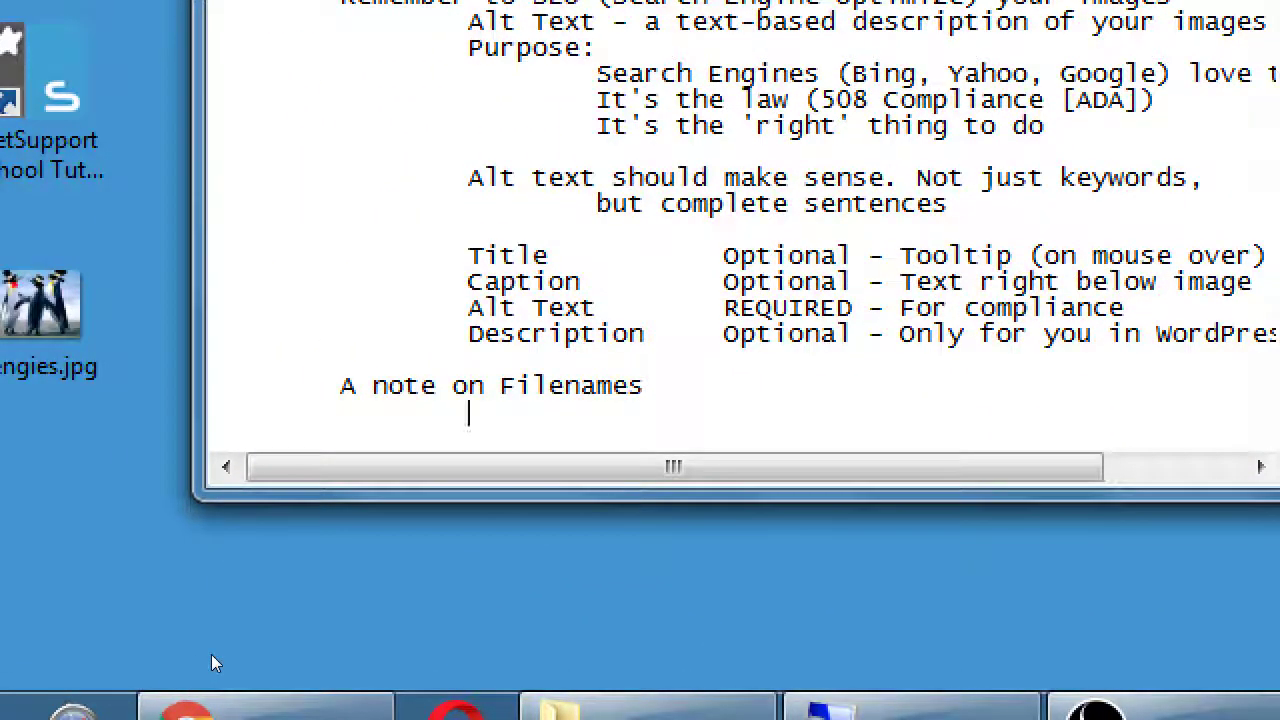
{"action": "type", "text": "Bad"}
{"action": "key", "text": "Return"}
{"action": "key", "text": "Tab"}
{"action": "type", "text": "Better"}
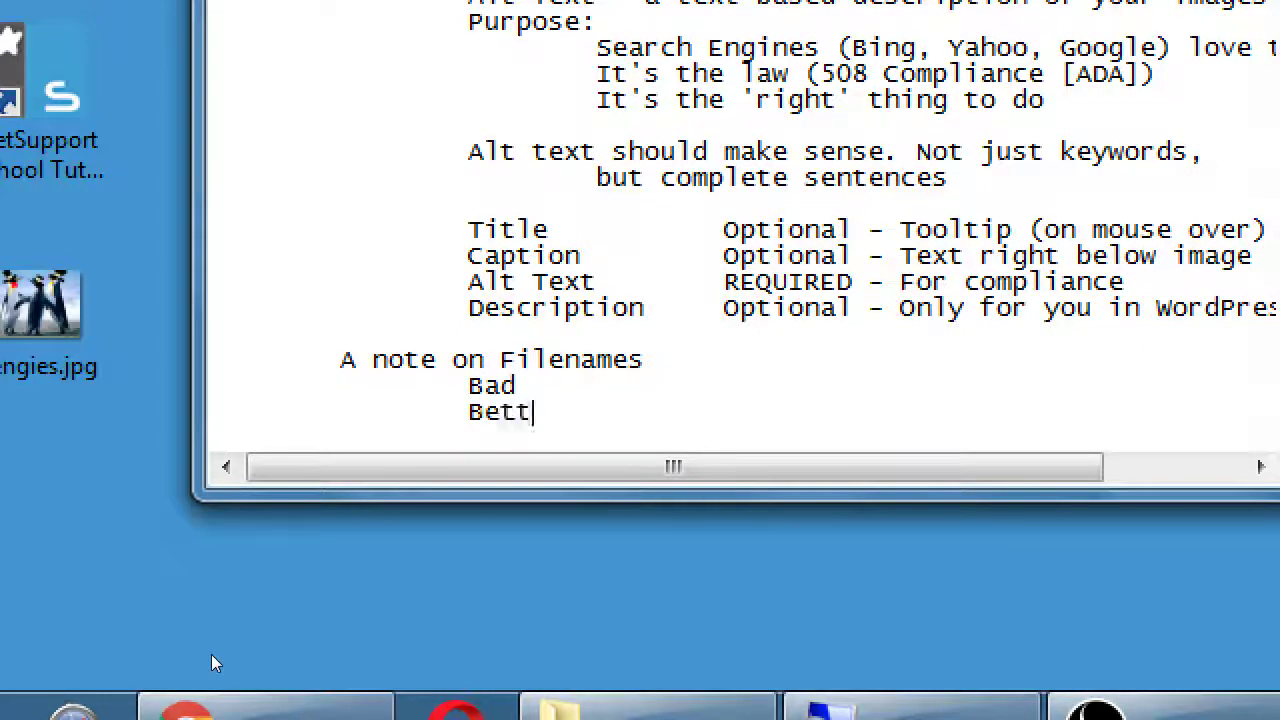
Step: Add the indented line "Best" below "Better" under "A note on Filenames"
{"action": "key", "text": "Return"}
{"action": "key", "text": "Tab"}
{"action": "type", "text": "Best"}
{"action": "key", "text": "Up"}
{"action": "key", "text": "Up"}
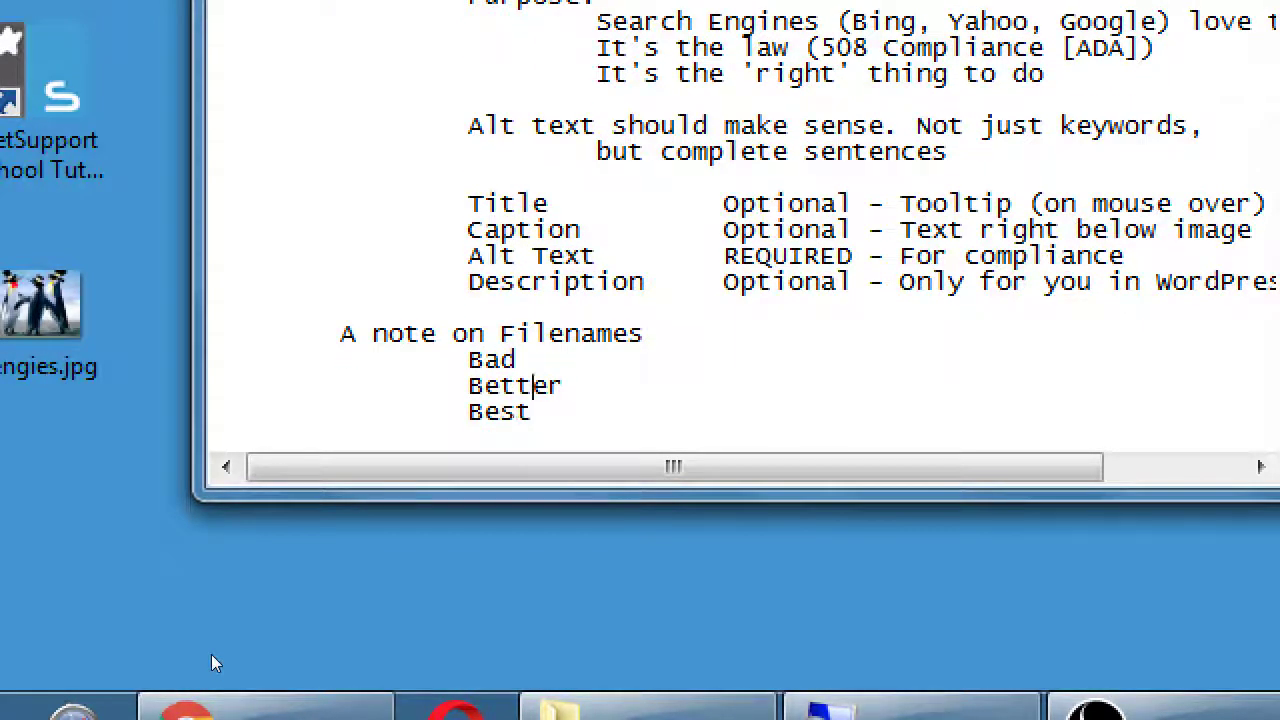
Step: Enter the example file names "img_03784.jpg" and "img-20180510130022.jpg" beside "Bad", separated by tab spacing
{"action": "key", "text": "Tab"}
{"action": "key", "text": "Tab"}
{"action": "key", "text": "BackSpace"}
{"action": "type", "text": "img_03784.jpg"}
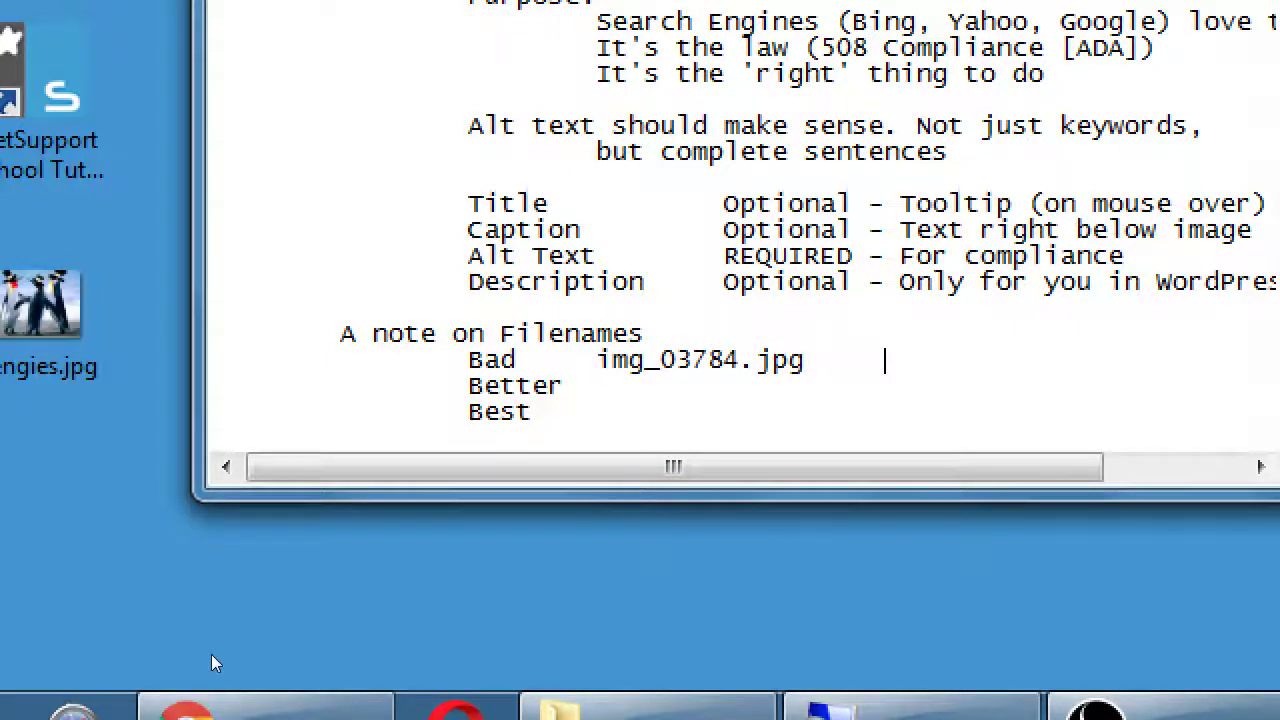
{"action": "type", "text": "img"}
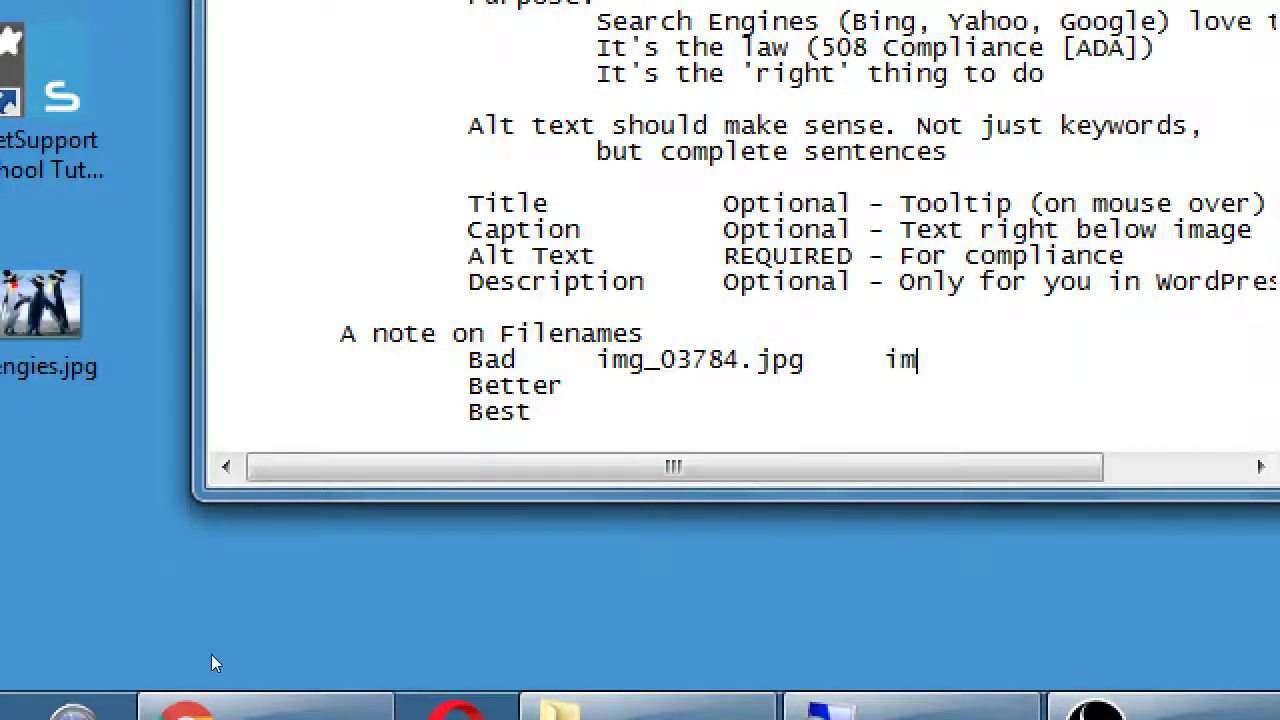
{"action": "type", "text": "-2018-"}
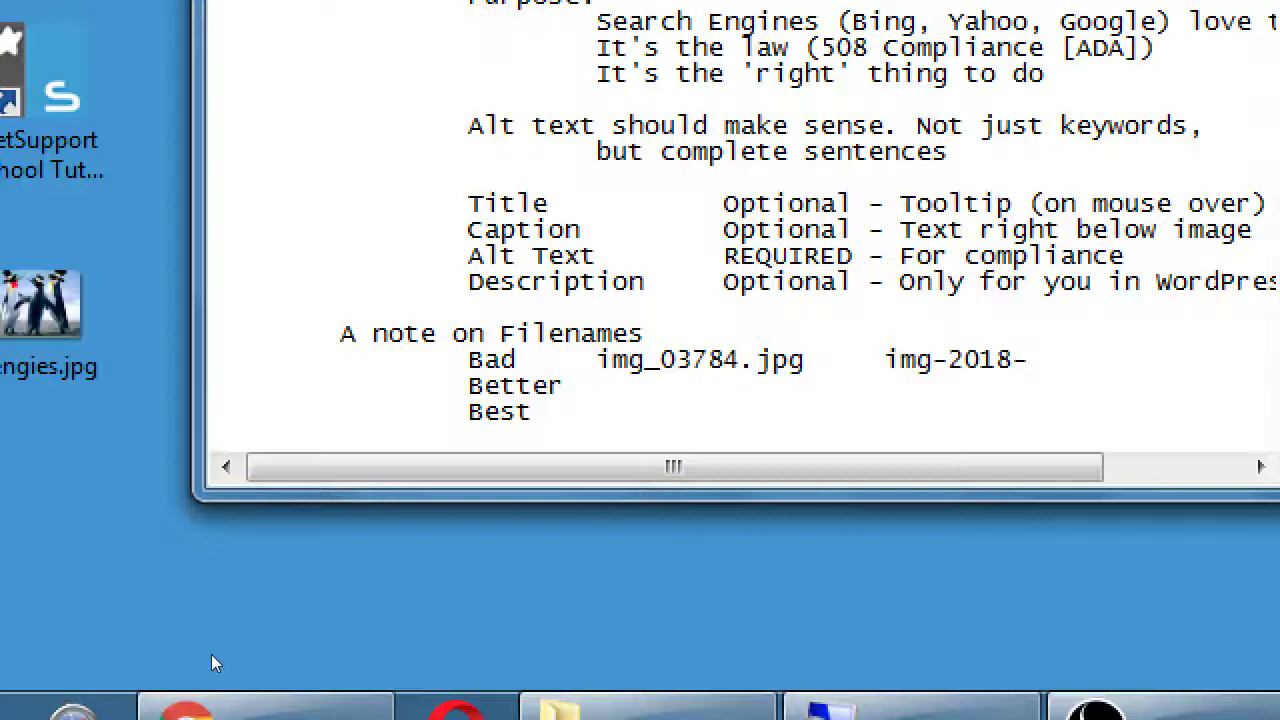
{"action": "key", "text": "BackSpace"}
{"action": "type", "text": "051013"}
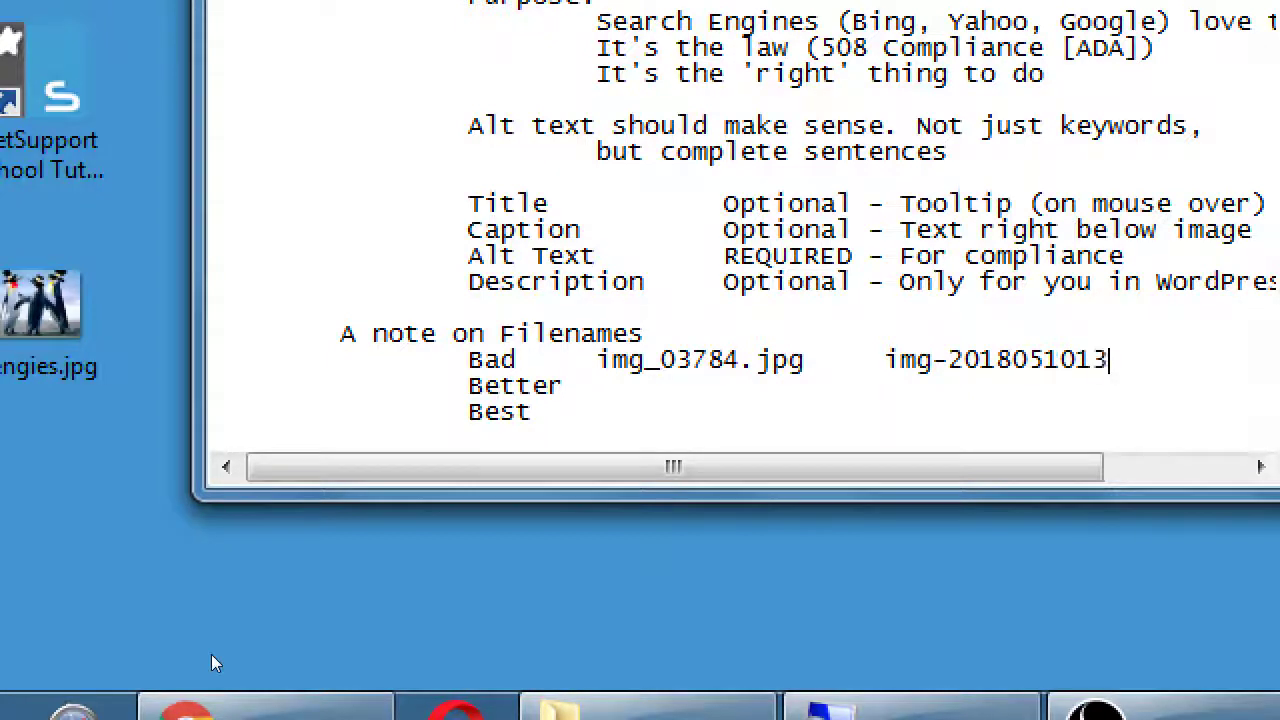
{"action": "type", "text": "0022.jpg"}
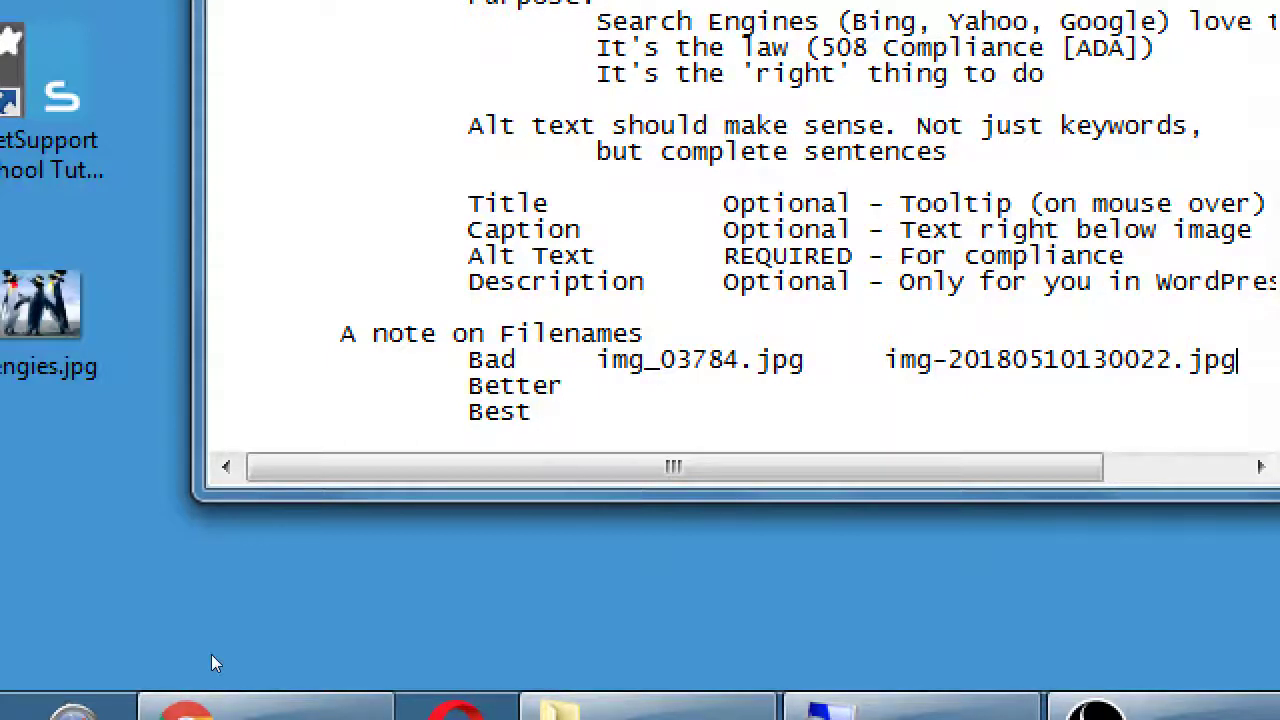
Step: Enter the example file names "koala.jpg" and "flowers-for-sale.jpg" beside "Better", aligned with the examples above
{"action": "key", "text": "Down"}
{"action": "type", "text": "koala.jpg"}
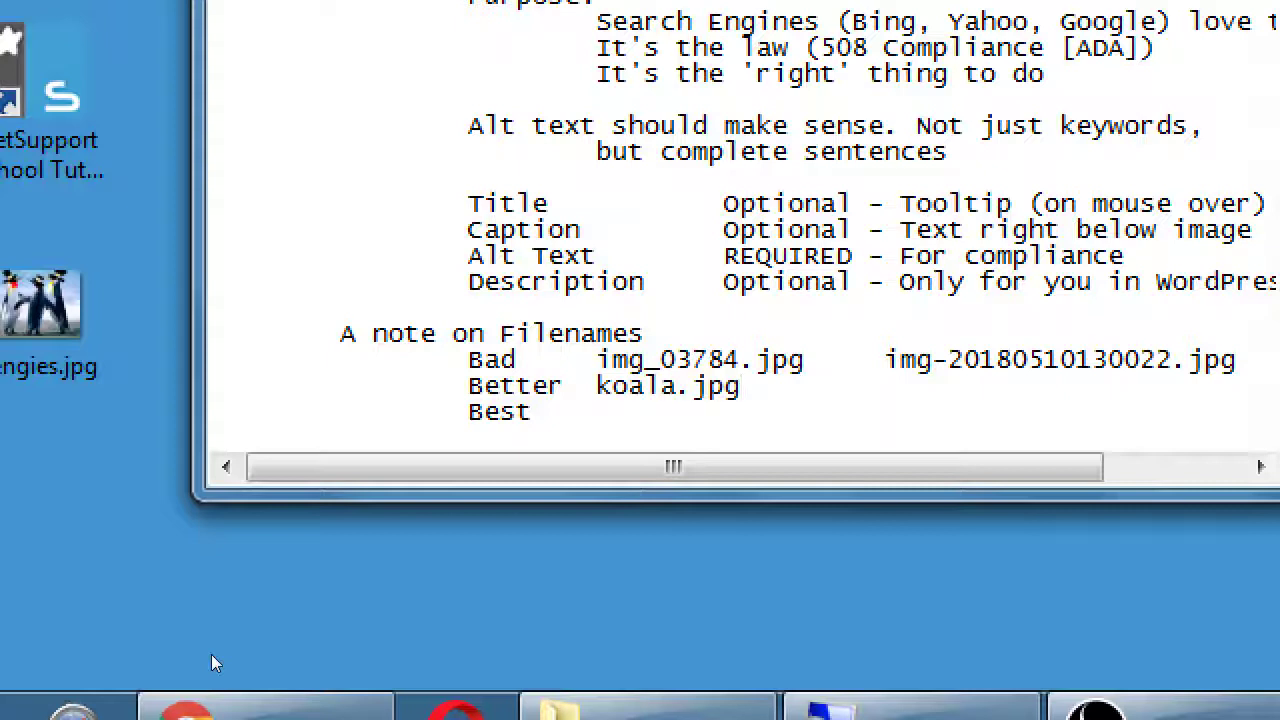
{"action": "key", "text": "Tab"}
{"action": "key", "text": "Tab"}
{"action": "key", "text": "BackSpace"}
{"action": "type", "text": "flowers-for"}
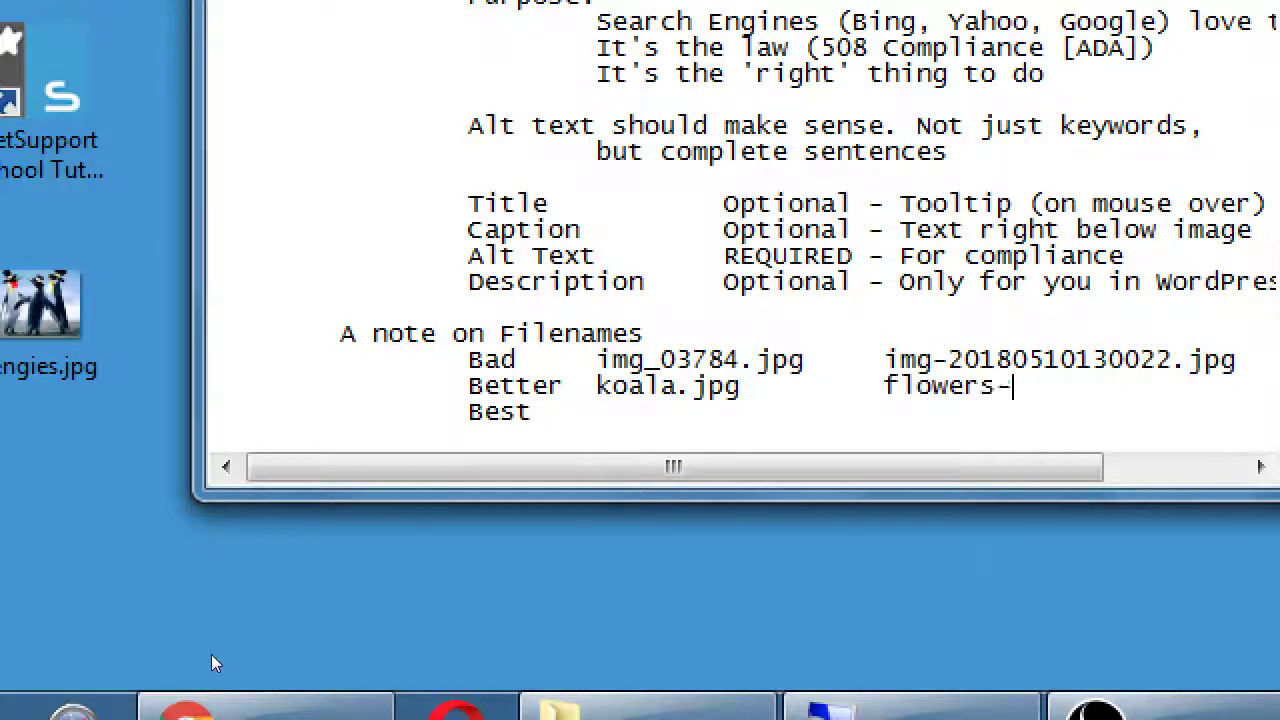
{"action": "type", "text": "-sale.jpg"}
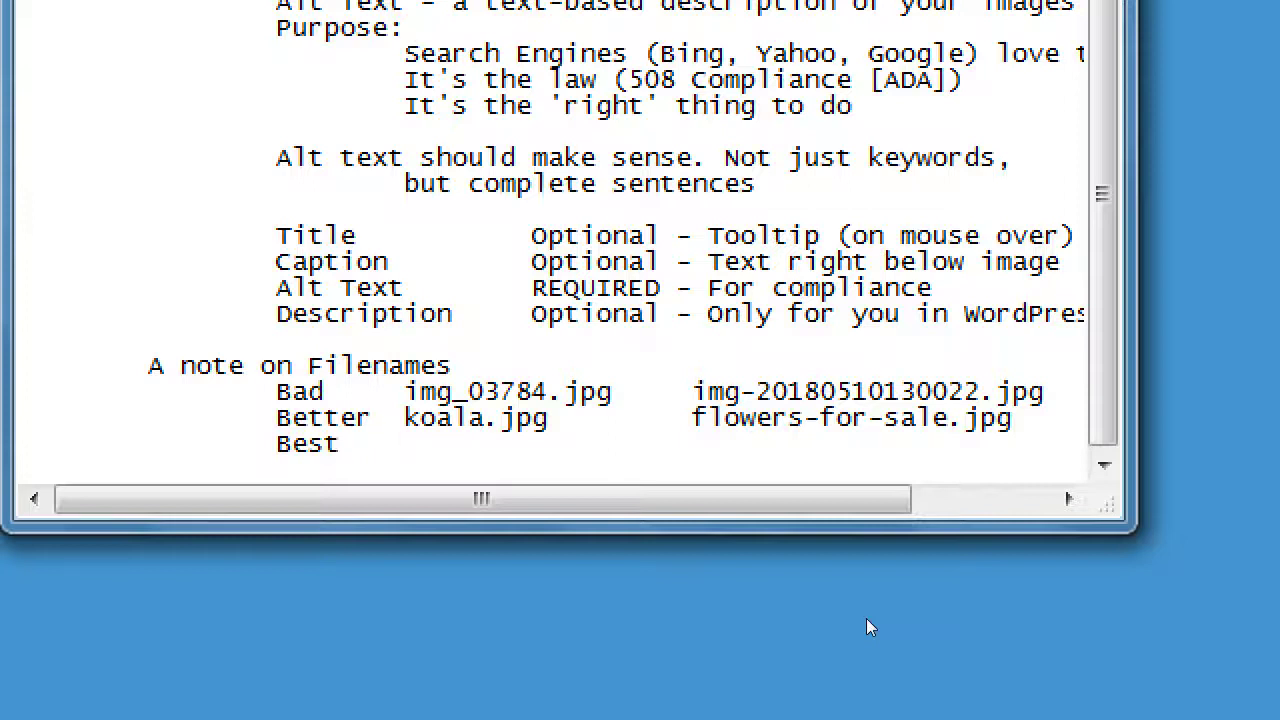
Step: Put the label "Best" in quotation marks and copy "koala" from the "Better" example to that line
{"action": "type", "text": "\""}
{"action": "key", "text": "Home"}
{"action": "type", "text": "\""}
{"action": "key", "text": "Up"}
{"action": "key", "text": "shift+Right"}
{"action": "key", "text": "shift+Right"}
{"action": "key", "text": "shift+Right"}
{"action": "key", "text": "shift+Right"}
{"action": "key", "text": "shift+Right"}
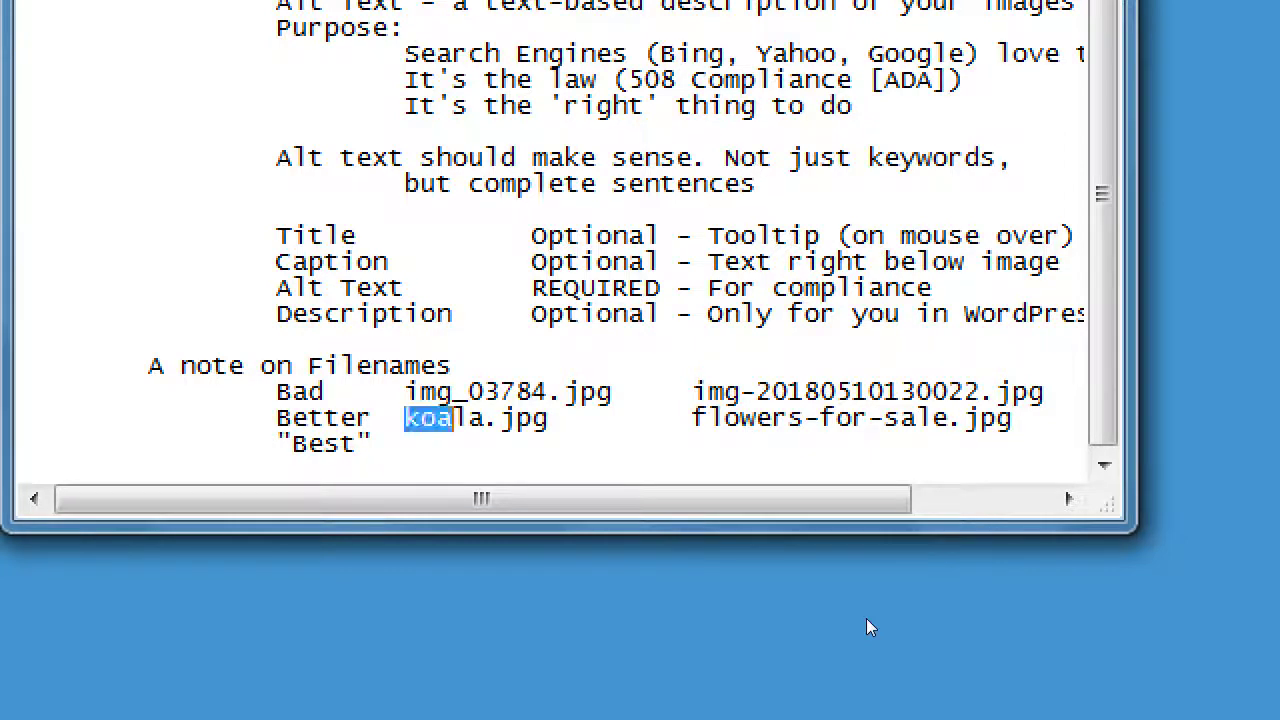
{"action": "key", "text": "Down"}
Step: Copy "img_03784.jpg" from the "Bad" line and append it with a hyphen, making the "Best" example "koala-img_03784.jpg"
{"action": "key", "text": "Up"}
{"action": "key", "text": "ctrl+Right"}
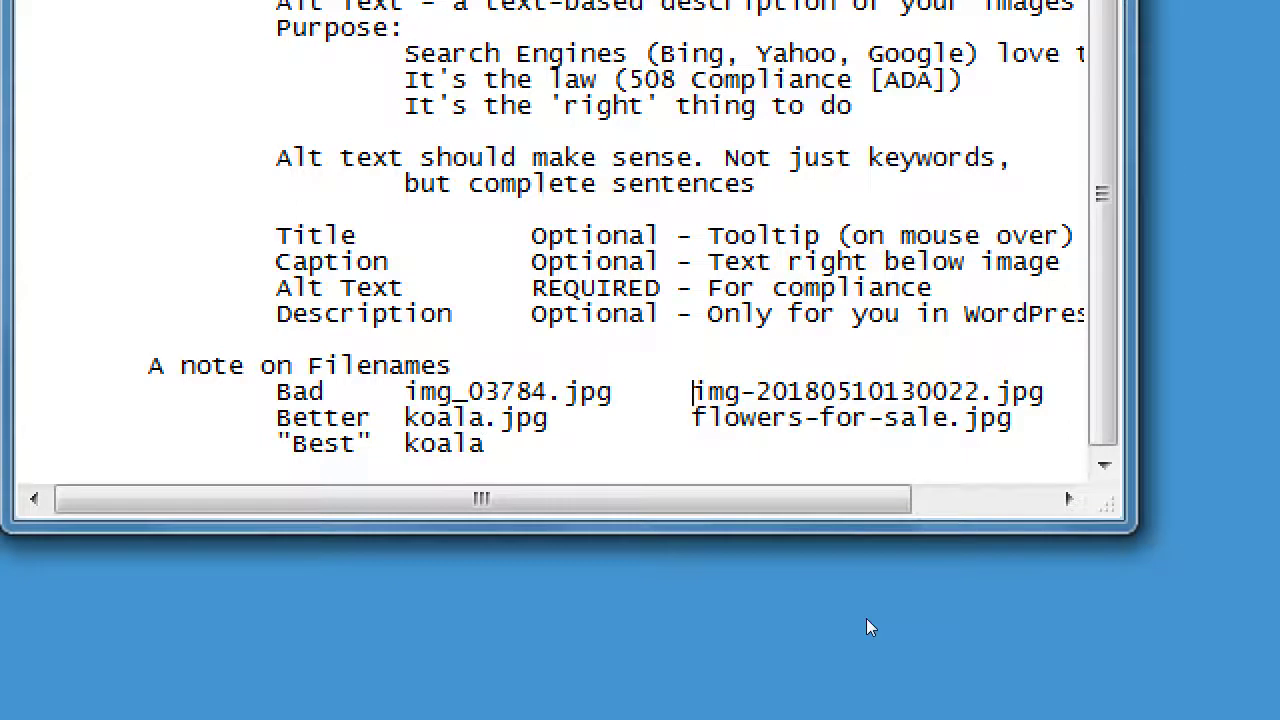
{"action": "key", "text": "ctrl+Left"}
{"action": "key", "text": "ctrl+shift+Right"}
{"action": "key", "text": "shift+Left"}
{"action": "key", "text": "shift+Left"}
{"action": "key", "text": "shift+Left"}
{"action": "key", "text": "shift+Left"}
{"action": "key", "text": "shift+Left"}
{"action": "key", "text": "ctrl+c"}
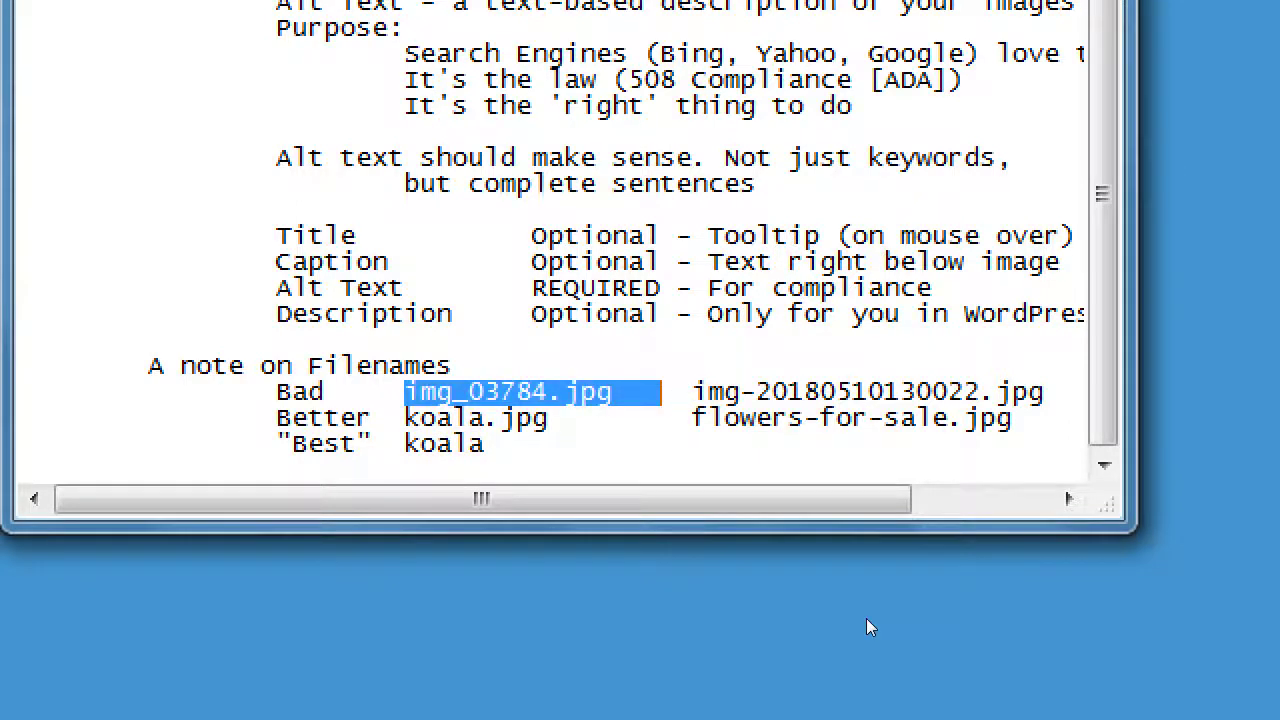
{"action": "key", "text": "Down"}
{"action": "key", "text": "Down"}
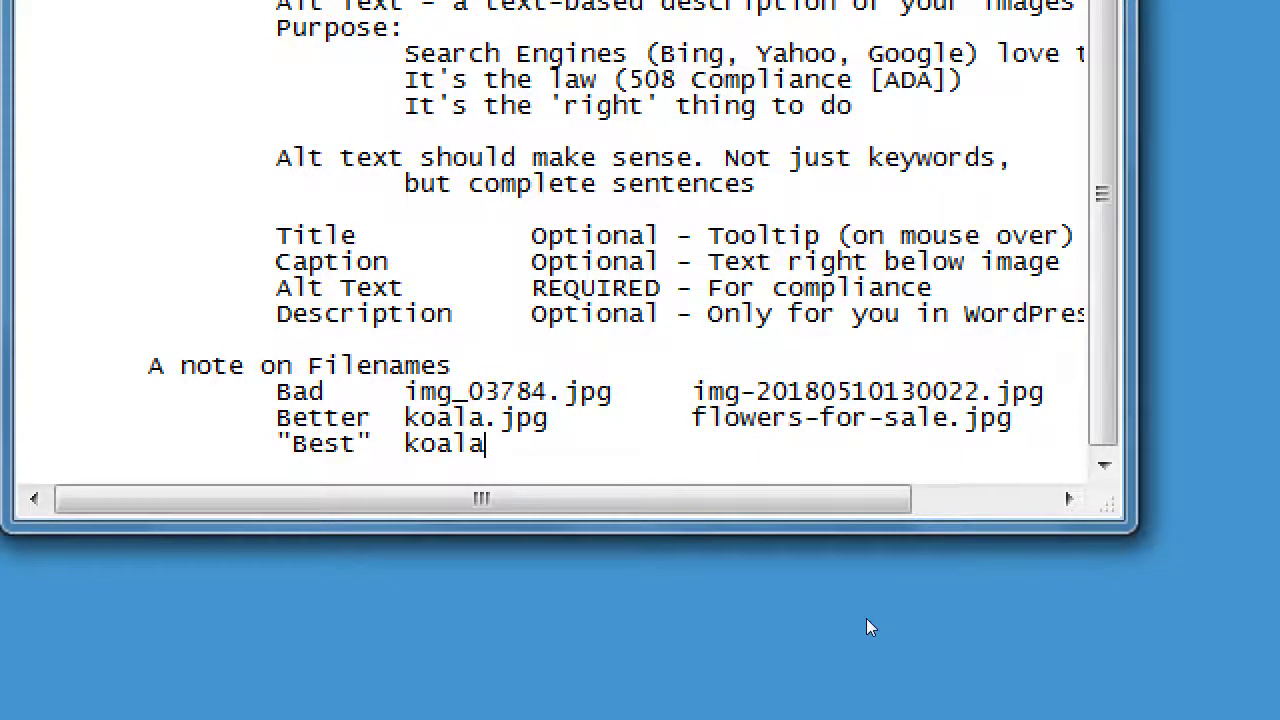
{"action": "type", "text": "-"}
{"action": "key", "text": "ctrl+v"}
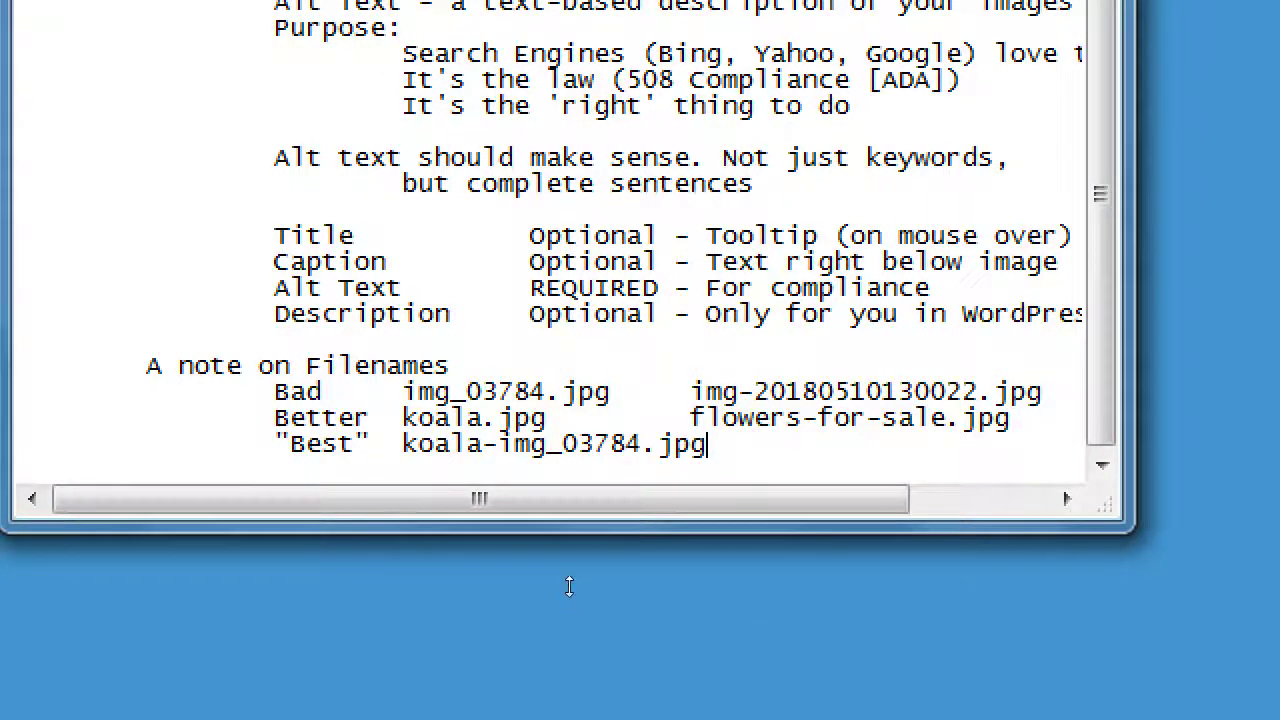
Step: Highlight the "koala-" prefix of the example file name in the "Best" line
{"action": "key", "text": "ctrl+Left"}
{"action": "key", "text": "ctrl+Left"}
{"action": "key", "text": "ctrl+Left"}
{"action": "key", "text": "ctrl+Left"}
{"action": "key", "text": "ctrl+Left"}
{"action": "key", "text": "shift+Right"}
{"action": "key", "text": "shift+Right"}
{"action": "key", "text": "shift+Right"}
{"action": "key", "text": "shift+Right"}
{"action": "key", "text": "shift+Right"}
{"action": "key", "text": "shift+Right"}
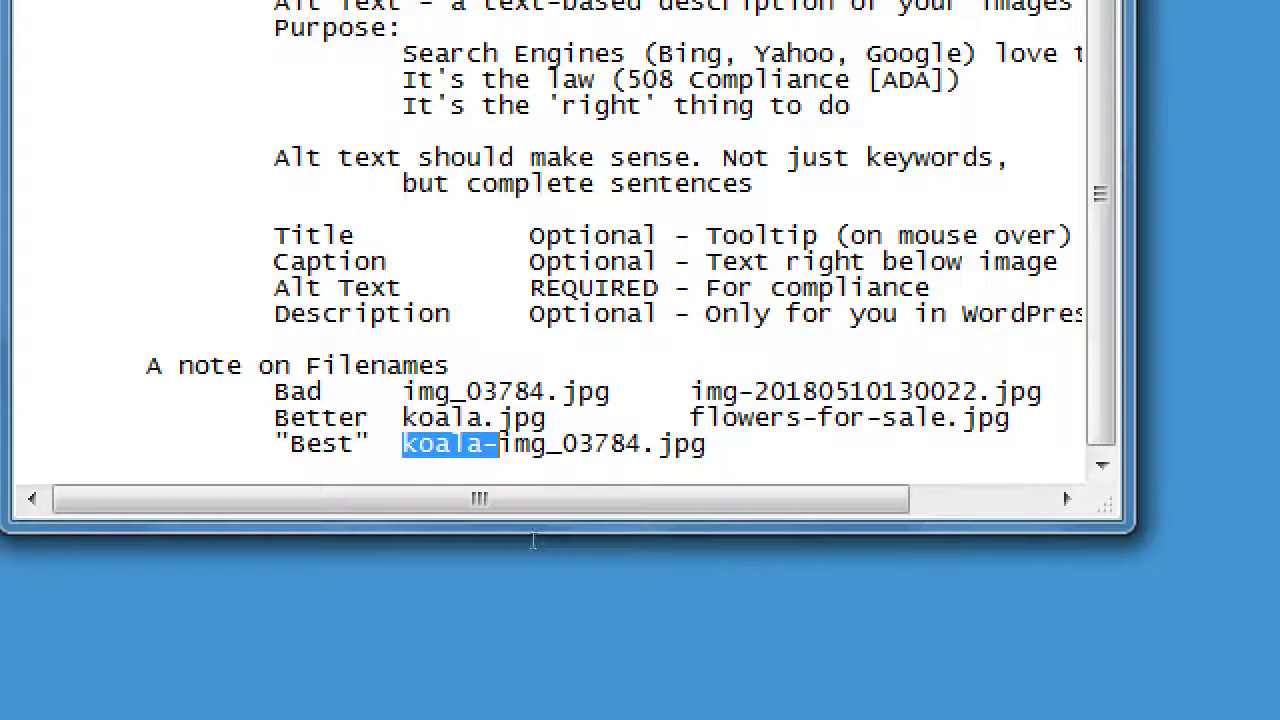
Step: Replace the "img_03784.jpg" part of the "Best" example with an asterisk
{"action": "key", "text": "Right"}
{"action": "key", "text": "Right"}
{"action": "key", "text": "Right"}
{"action": "key", "text": "ctrl+Left"}
{"action": "key", "text": "shift+End"}
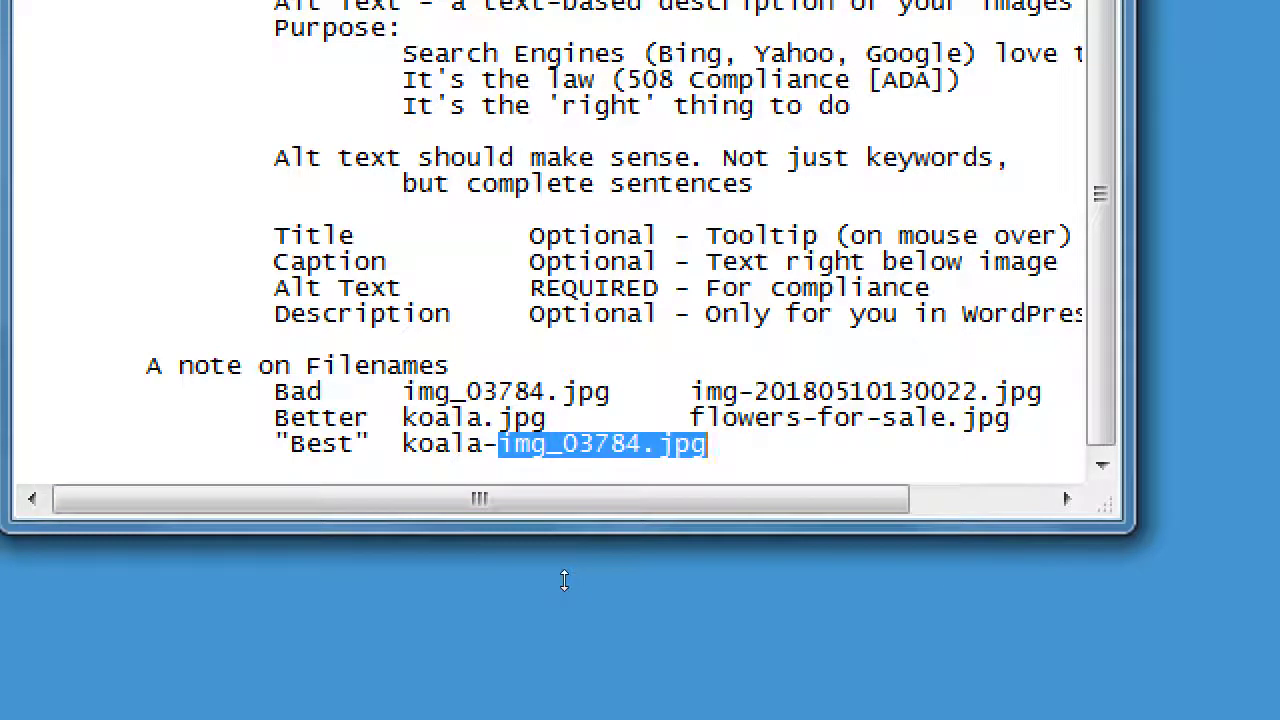
{"action": "type", "text": "*"}
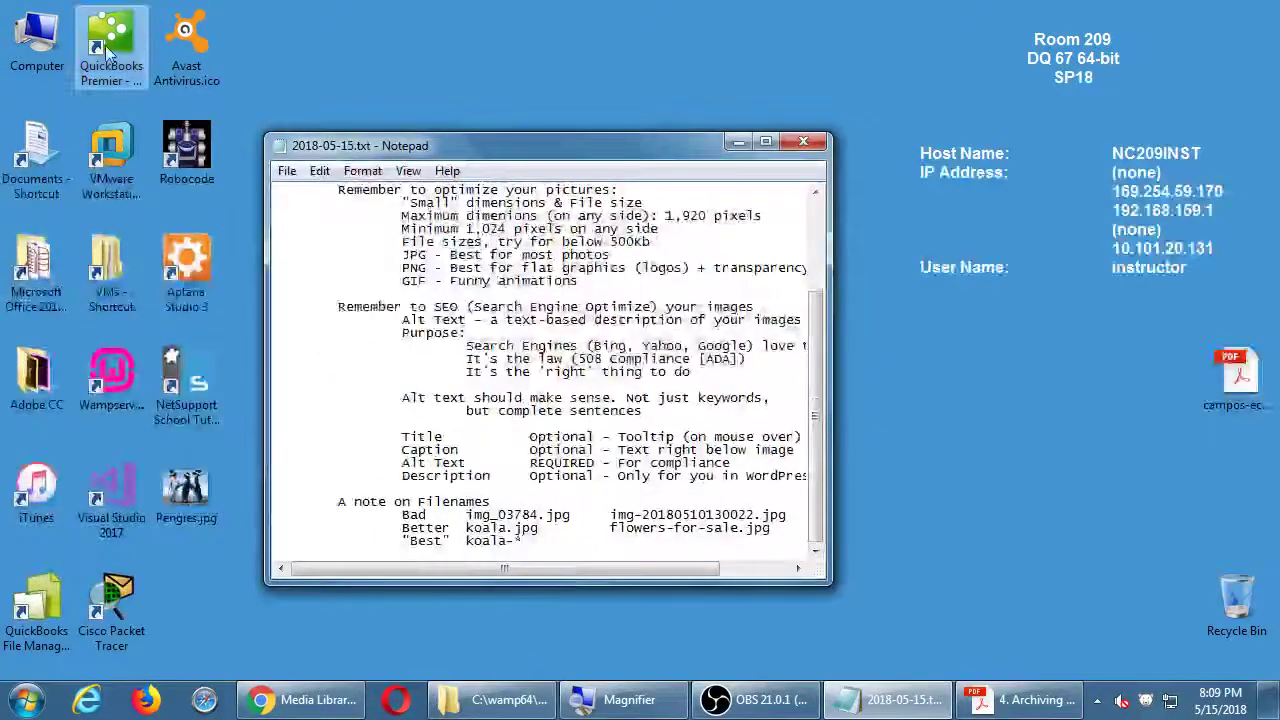
Step: Open the "2018-05 3WP" folder on the F: drive, search it for "001878", and close the window
{"action": "double_click", "coordinate": [33, 37]}
{"action": "double_click", "coordinate": [745, 305]}
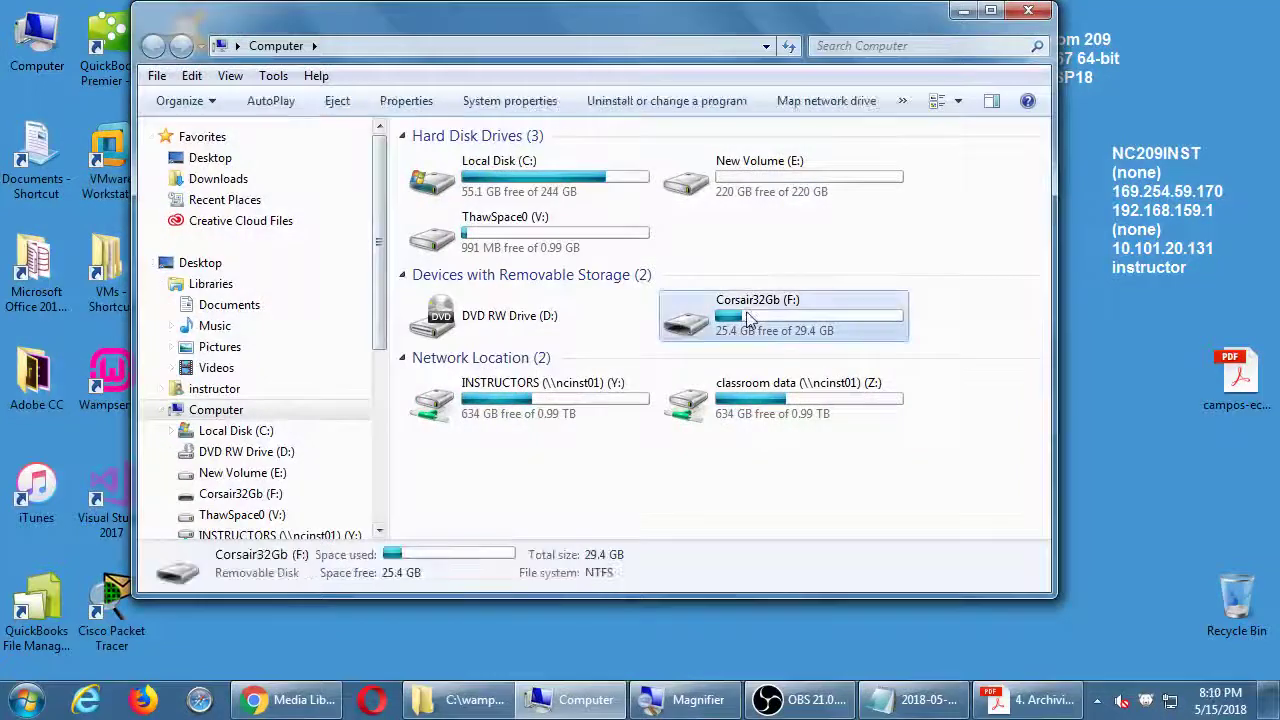
{"action": "double_click", "coordinate": [500, 328]}
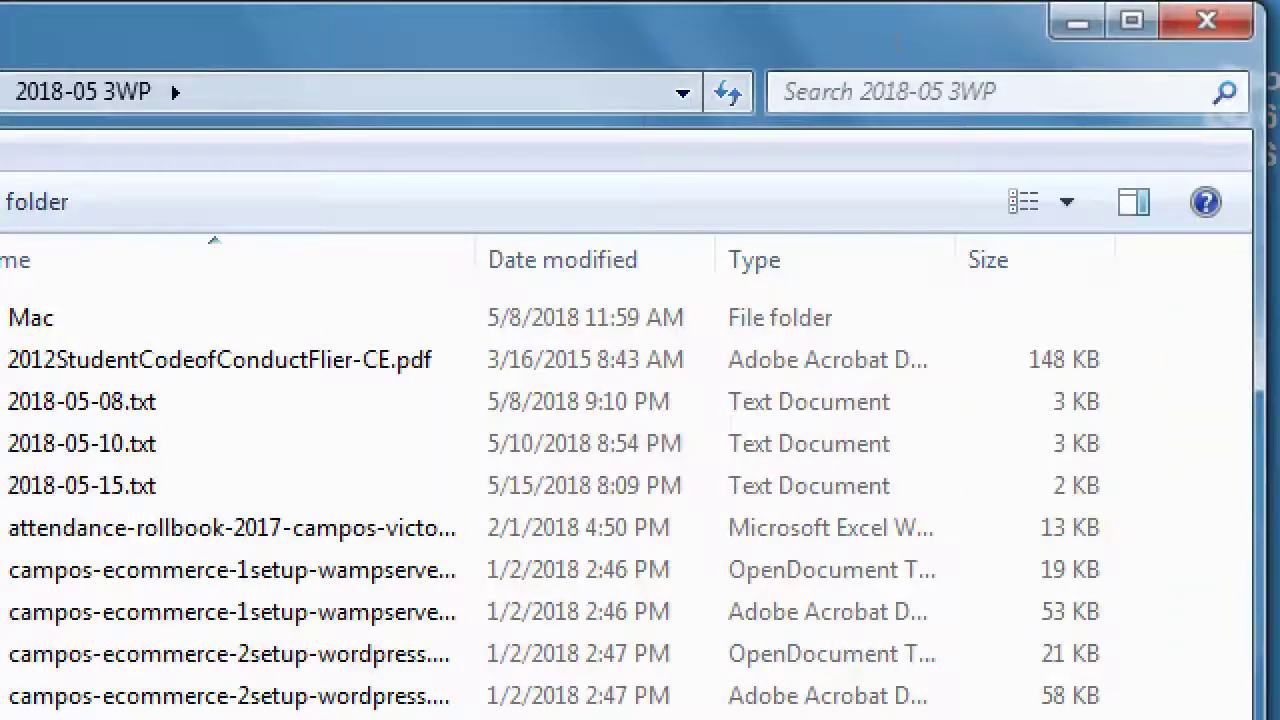
{"action": "left_click", "coordinate": [900, 40]}
{"action": "type", "text": "001878"}
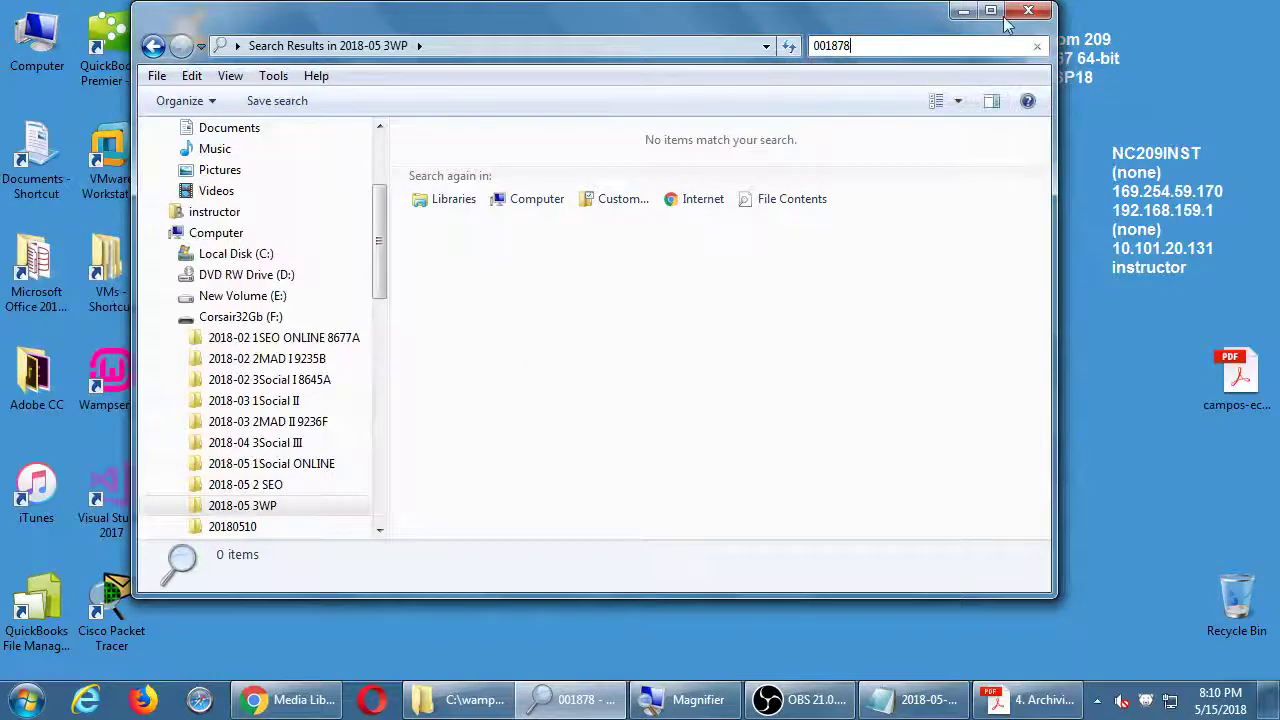
{"action": "left_click", "coordinate": [1028, 10]}
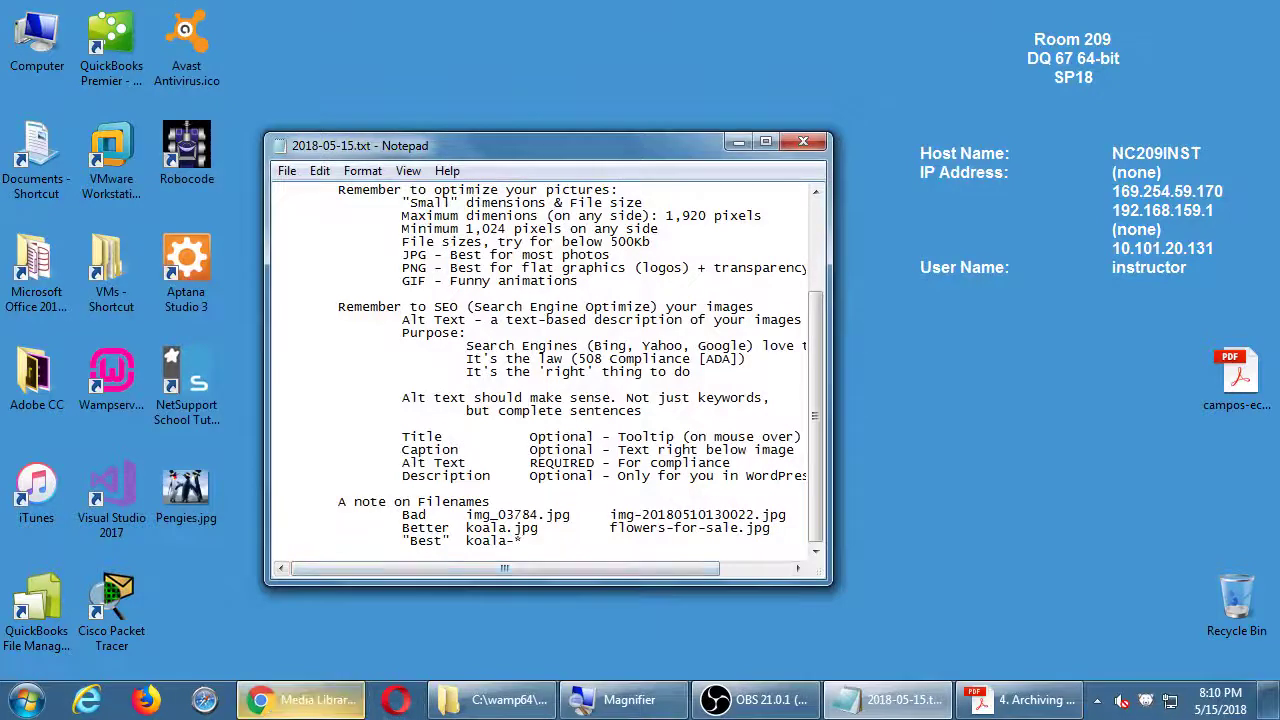
Step: Return to the Notepad notes and undo the asterisk replacement in the "Best" example
{"action": "left_click", "coordinate": [650, 490]}
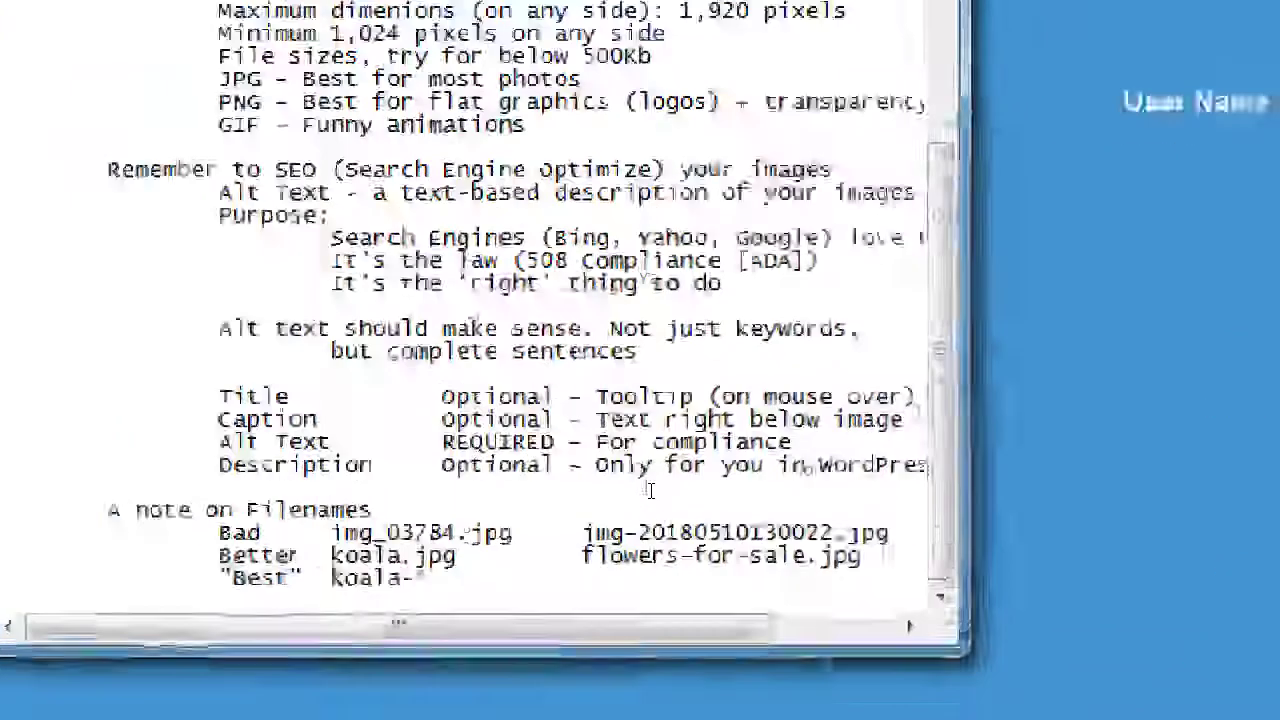
{"action": "key", "text": "ctrl+z"}
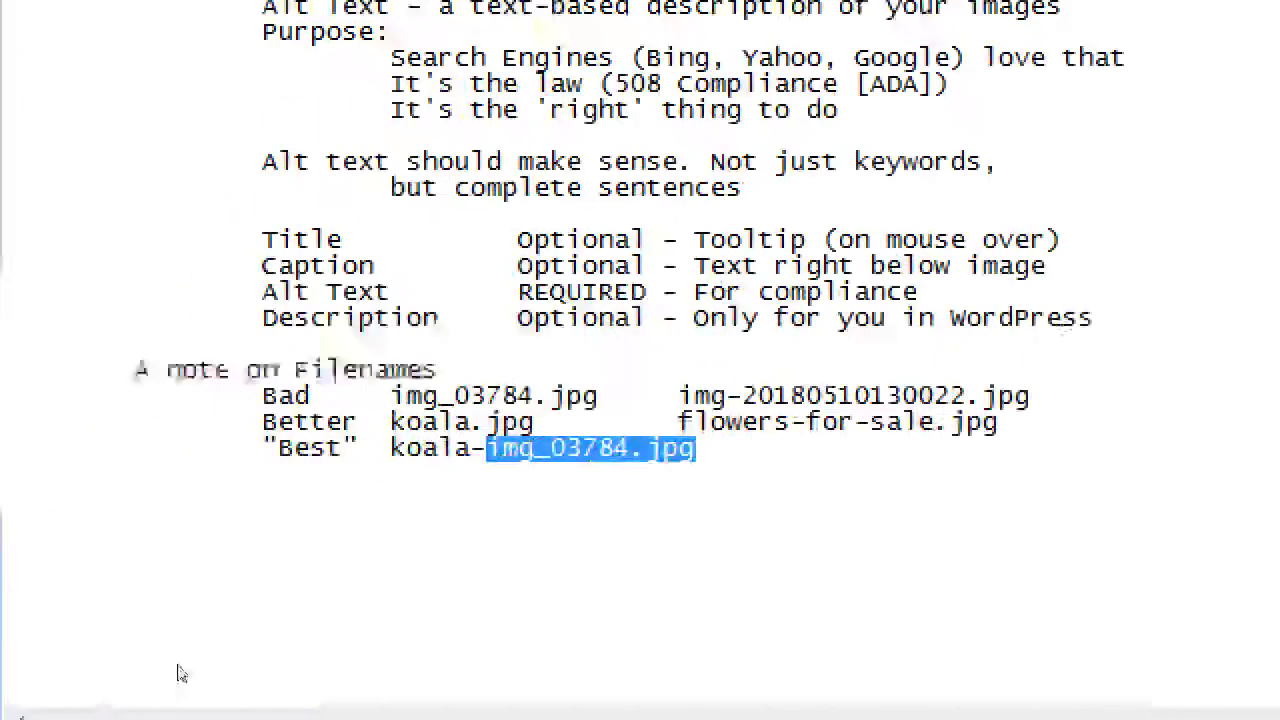
Step: Add a colon after the "Bad" file names and a period after "but complete sentences"
{"action": "key", "text": "Up"}
{"action": "key", "text": "Up"}
{"action": "key", "text": "End"}
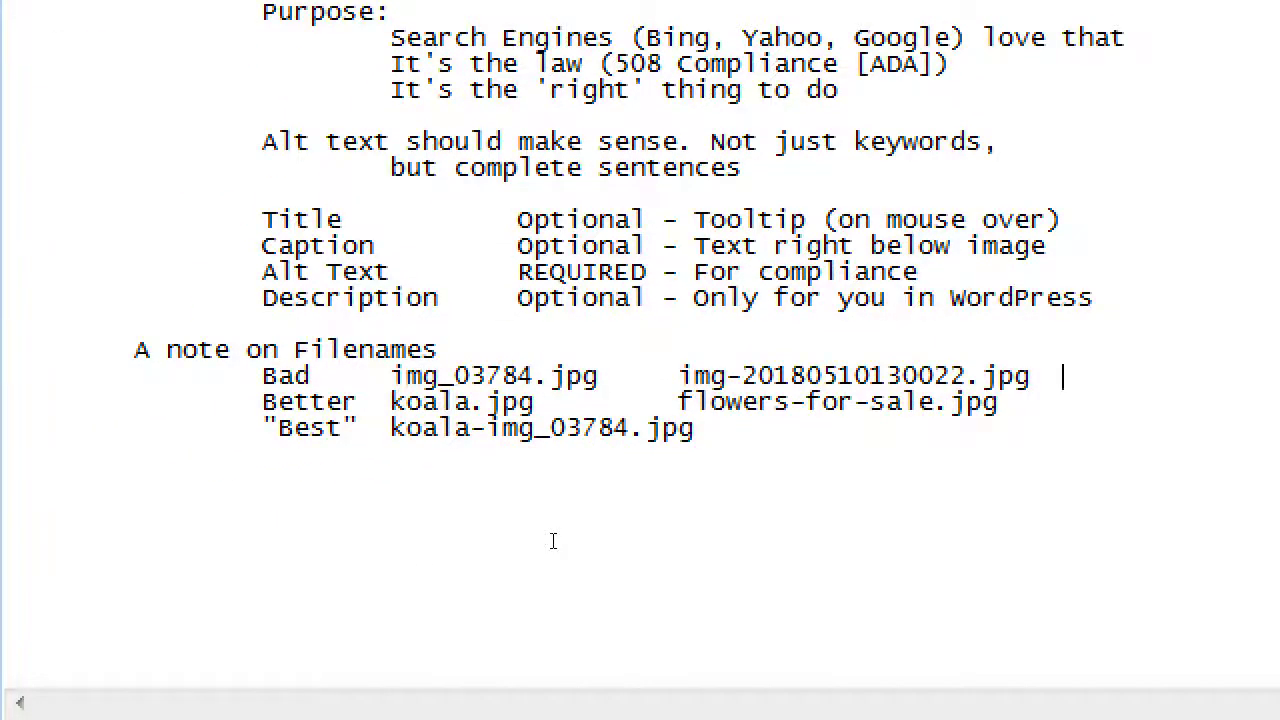
{"action": "type", "text": ":"}
{"action": "key", "text": "Up"}
{"action": "key", "text": "Up"}
{"action": "key", "text": "Up"}
{"action": "key", "text": "Up"}
{"action": "key", "text": "Up"}
{"action": "key", "text": "Left"}
{"action": "key", "text": "Left"}
{"action": "type", "text": "."}
Step: Add the remark "meaningless names" after the colon on the "Bad" line
{"action": "key", "text": "Down"}
{"action": "key", "text": "Down"}
{"action": "key", "text": "Down"}
{"action": "key", "text": "Down"}
{"action": "key", "text": "Down"}
{"action": "key", "text": "Down"}
{"action": "key", "text": "Down"}
{"action": "key", "text": "Down"}
{"action": "key", "text": "Down"}
{"action": "key", "text": "End"}
{"action": "key", "text": "Up"}
{"action": "key", "text": "End"}
{"action": "type", "text": "meanin"}
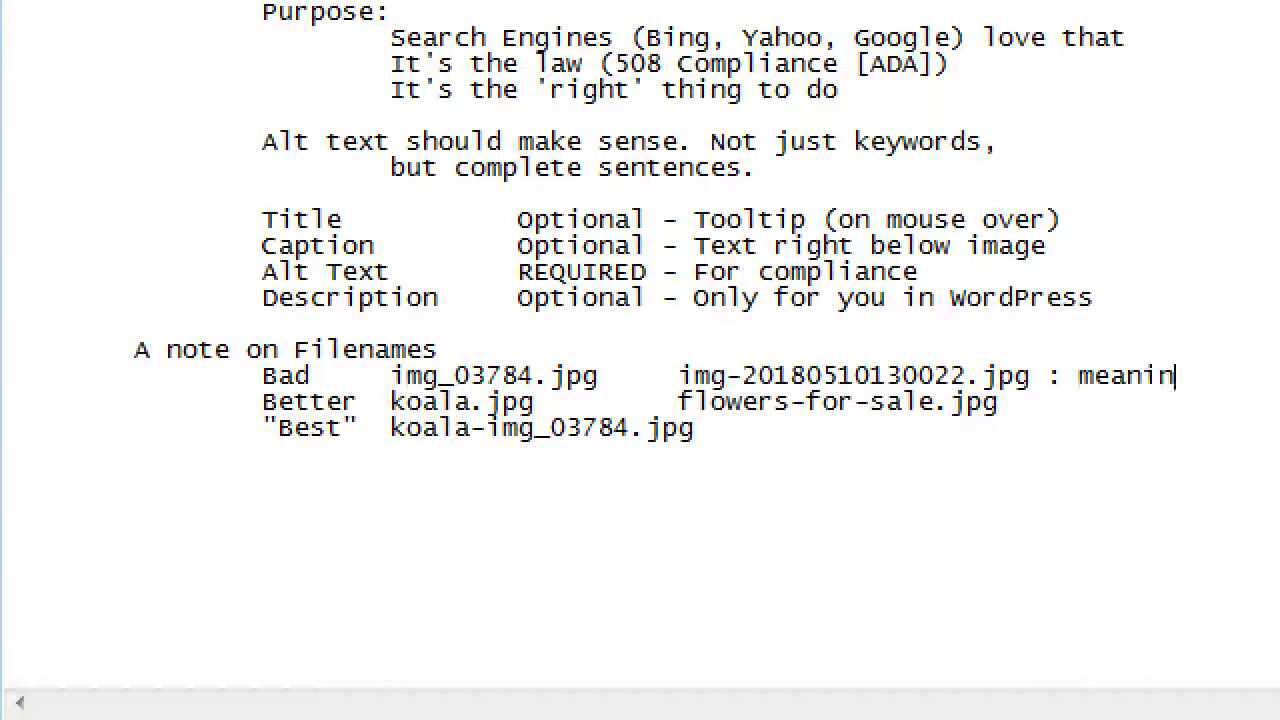
{"action": "type", "text": "gless r"}
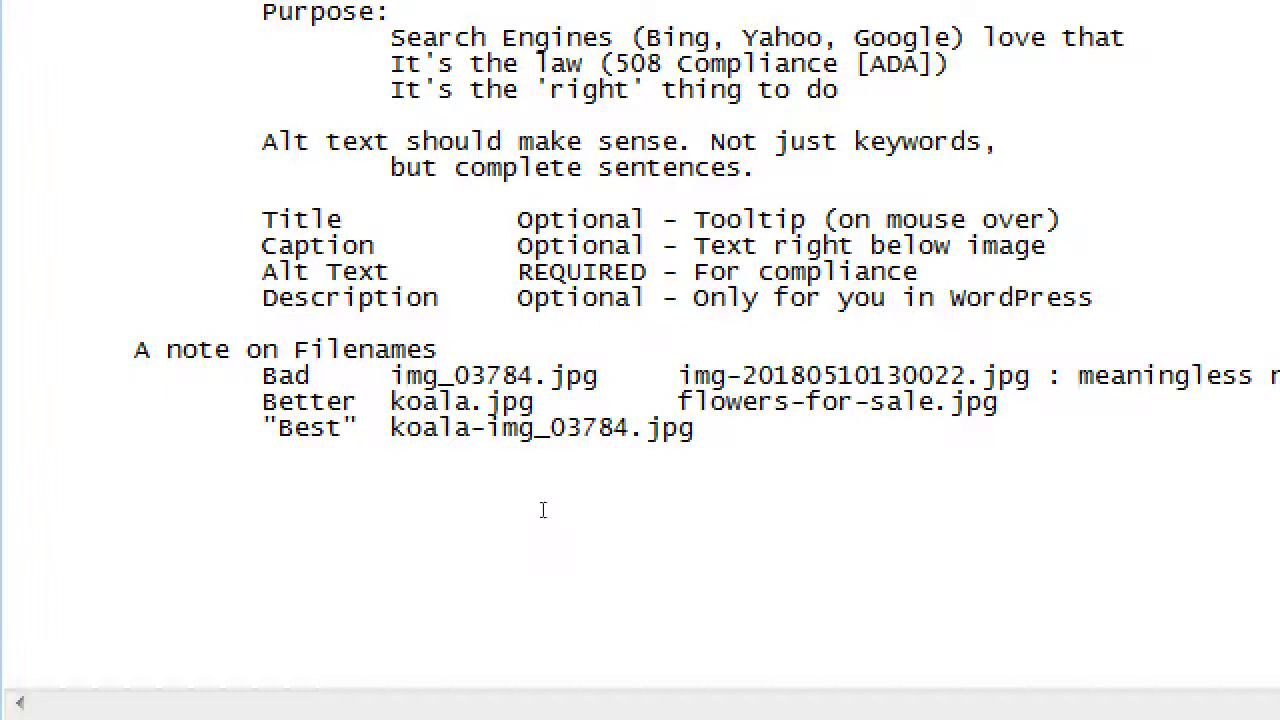
{"action": "key", "text": "BackSpace"}
{"action": "type", "text": "names"}
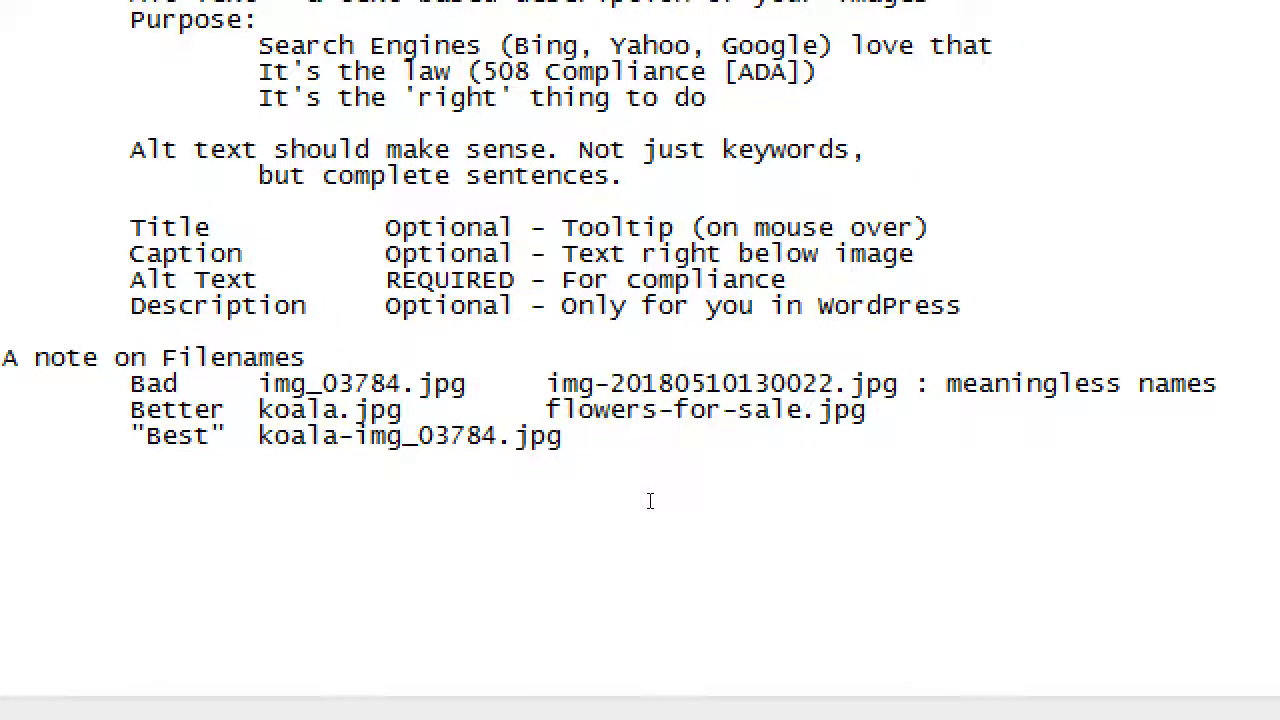
Step: Add the remark ": keywords for SEO" at the end of the "Better" line
{"action": "key", "text": "Down"}
{"action": "type", "text": ": keywords for sear"}
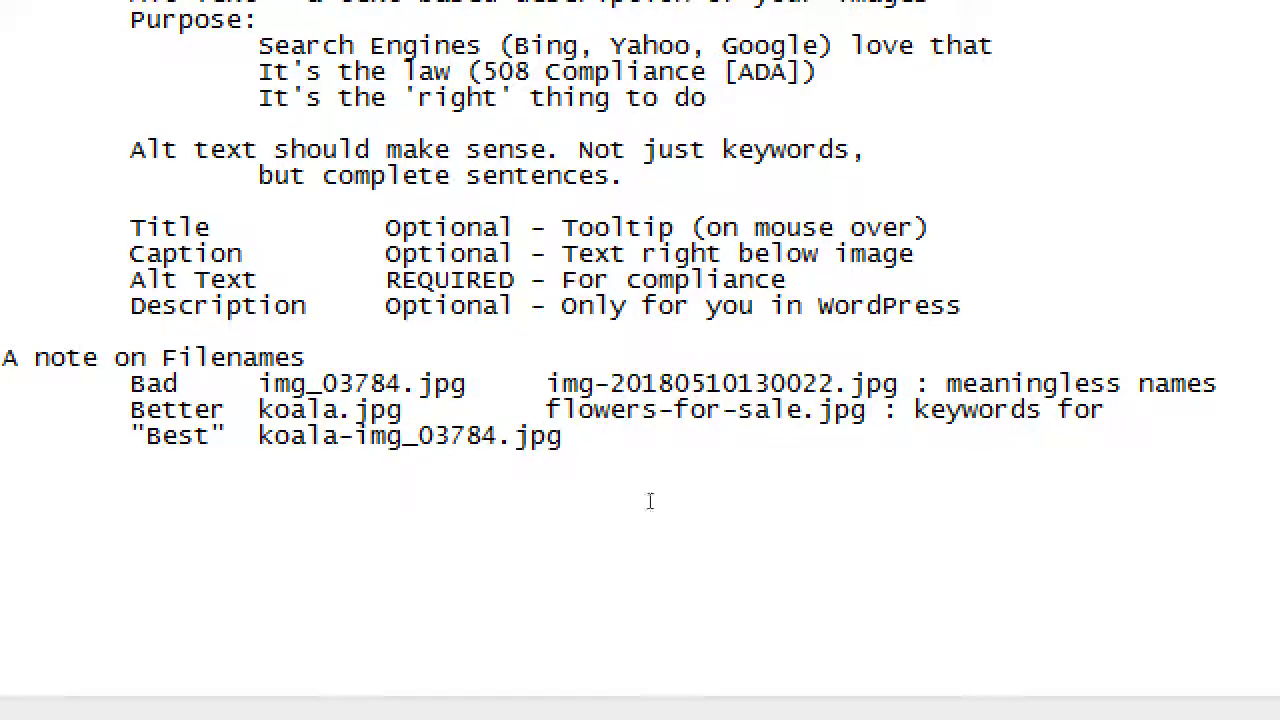
{"action": "key", "text": "BackSpace"}
{"action": "key", "text": "BackSpace"}
{"action": "key", "text": "BackSpace"}
{"action": "key", "text": "BackSpace"}
{"action": "type", "text": "SEO"}
Step: Add a colon to the "Best" line and align the colons of all three file name lines
{"action": "key", "text": "Tab"}
{"action": "key", "text": "Tab"}
{"action": "key", "text": "Tab"}
{"action": "key", "text": "BackSpace"}
{"action": "type", "text": ":"}
{"action": "key", "text": "Up"}
{"action": "key", "text": "Left"}
{"action": "key", "text": "Left"}
{"action": "key", "text": "Left"}
{"action": "key", "text": "Down"}
{"action": "key", "text": "Right"}
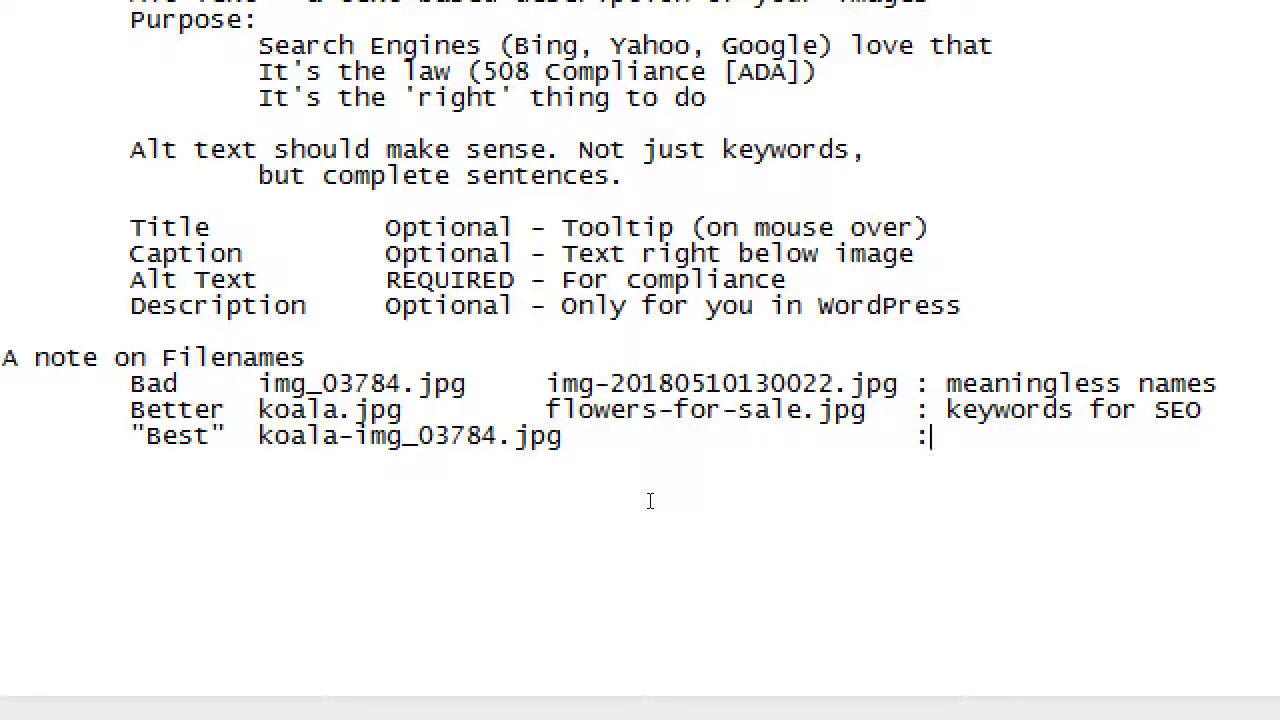
Step: Complete the "Best" line with the remark "for your book keeping"
{"action": "type", "text": "for your book"}
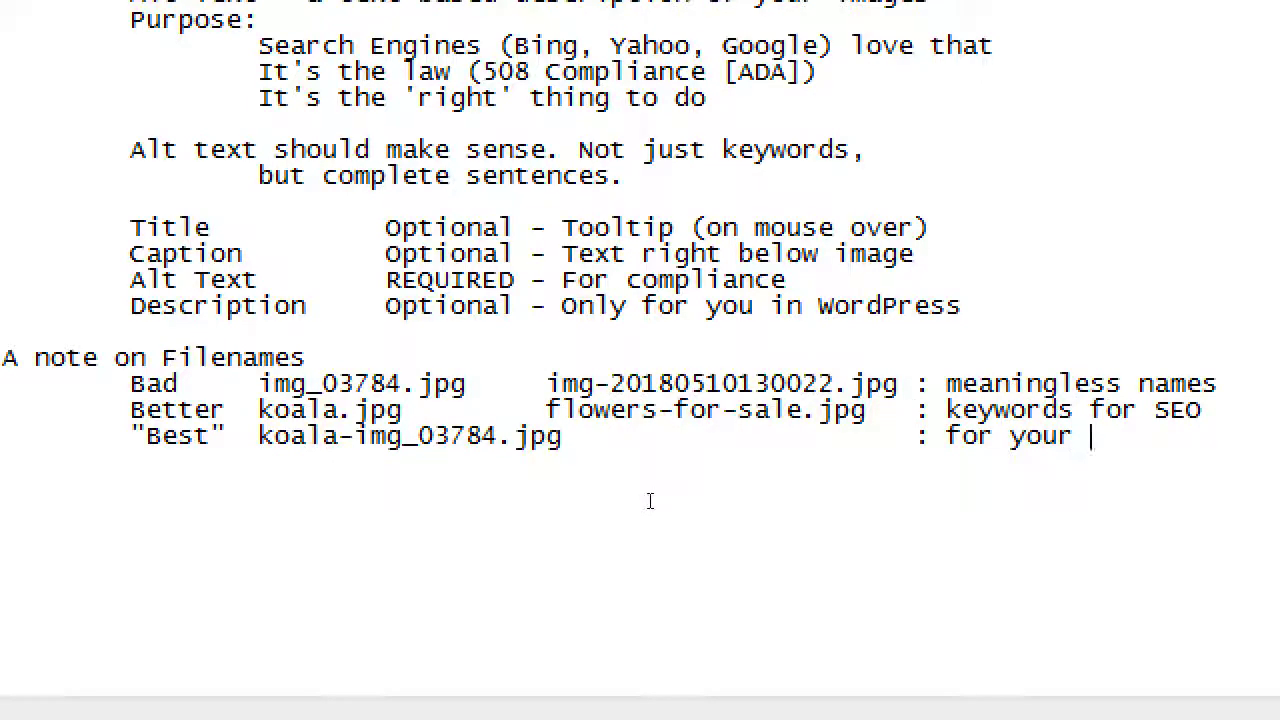
{"action": "type", "text": "ing"}
{"action": "key", "text": "BackSpace"}
{"action": "key", "text": "BackSpace"}
{"action": "key", "text": "BackSpace"}
{"action": "type", "text": "kee"}
{"action": "key", "text": "BackSpace"}
{"action": "key", "text": "BackSpace"}
{"action": "key", "text": "BackSpace"}
{"action": "type", "text": "e"}
{"action": "key", "text": "BackSpace"}
{"action": "type", "text": "keeping"}
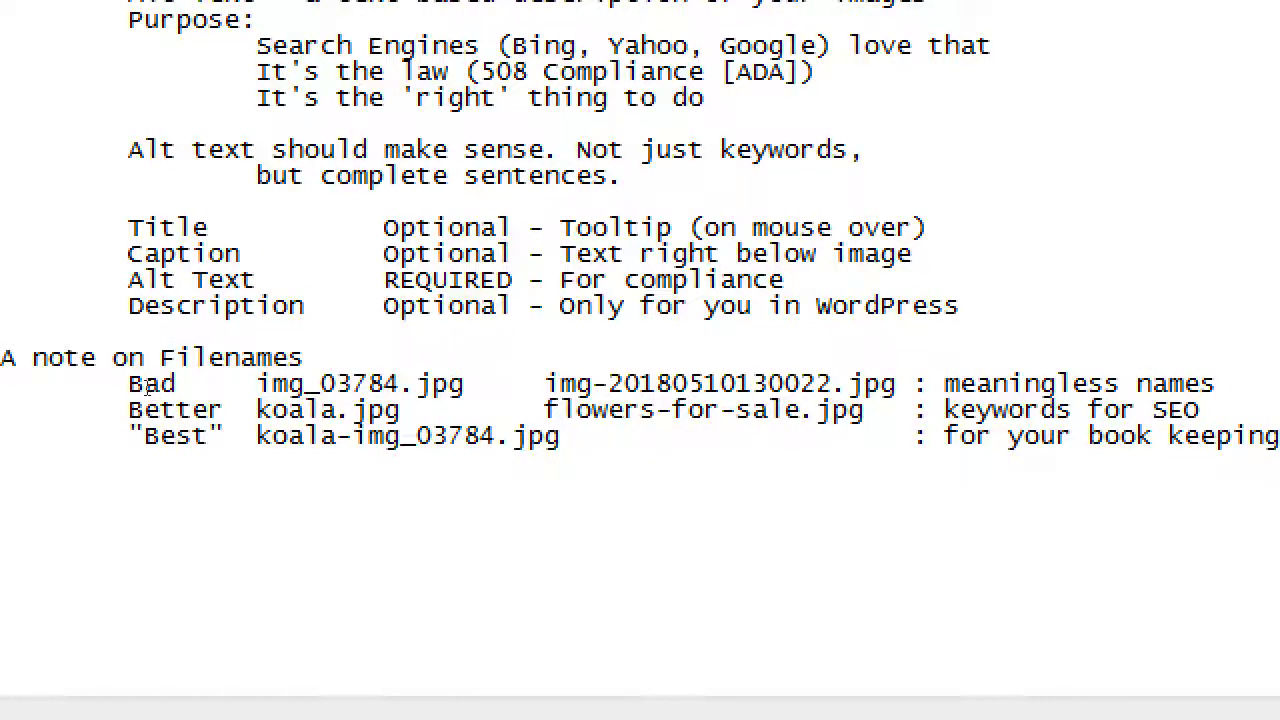
Step: Add a line below the "Best" file name reading "Filenames should only have letters/numbers - (dash) or _ (underscore)"
{"action": "key", "text": "ctrl+shift+Right"}
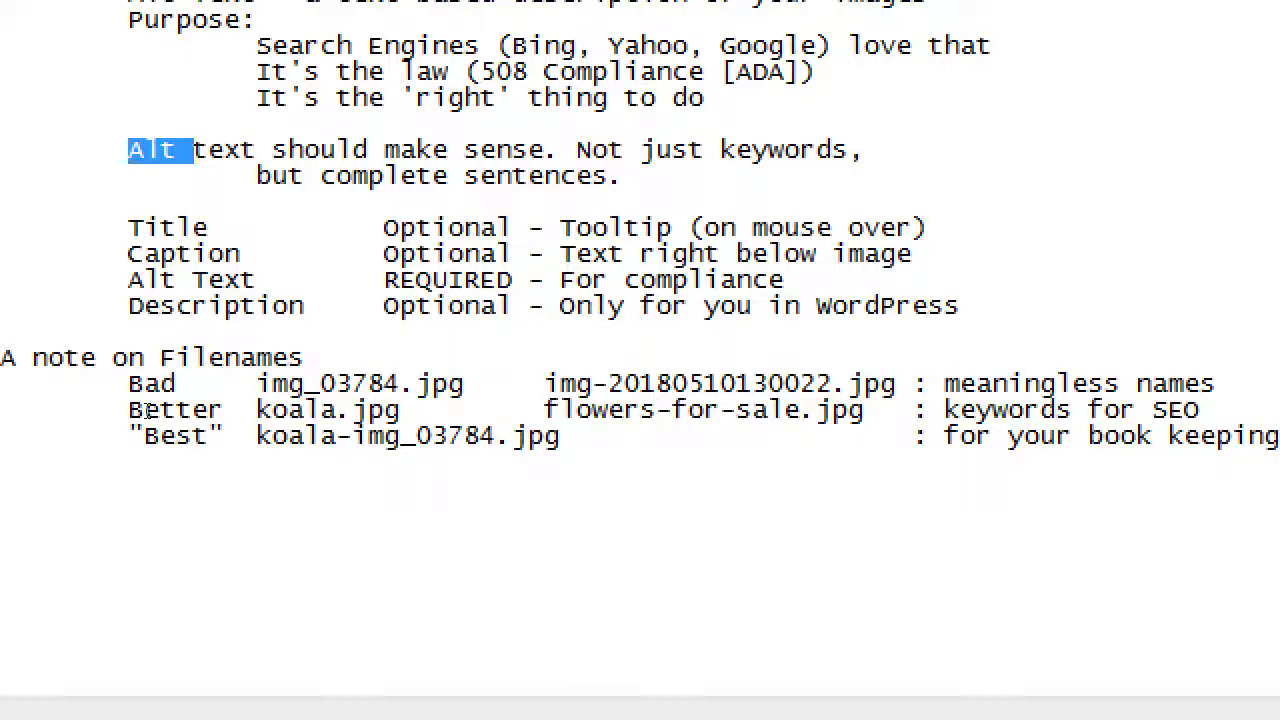
{"action": "left_click", "coordinate": [147, 410]}
{"action": "key", "text": "Down"}
{"action": "key", "text": "End"}
{"action": "key", "text": "Return"}
{"action": "key", "text": "Tab"}
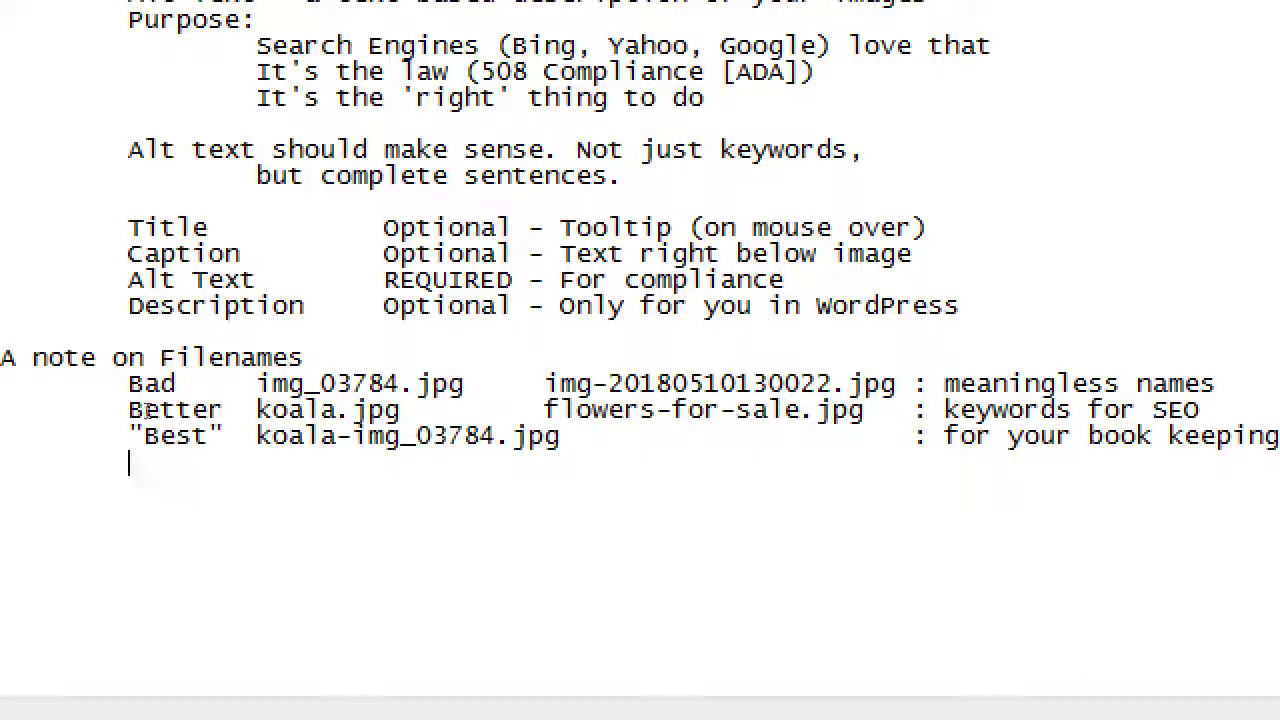
{"action": "type", "text": "Filenames sh"}
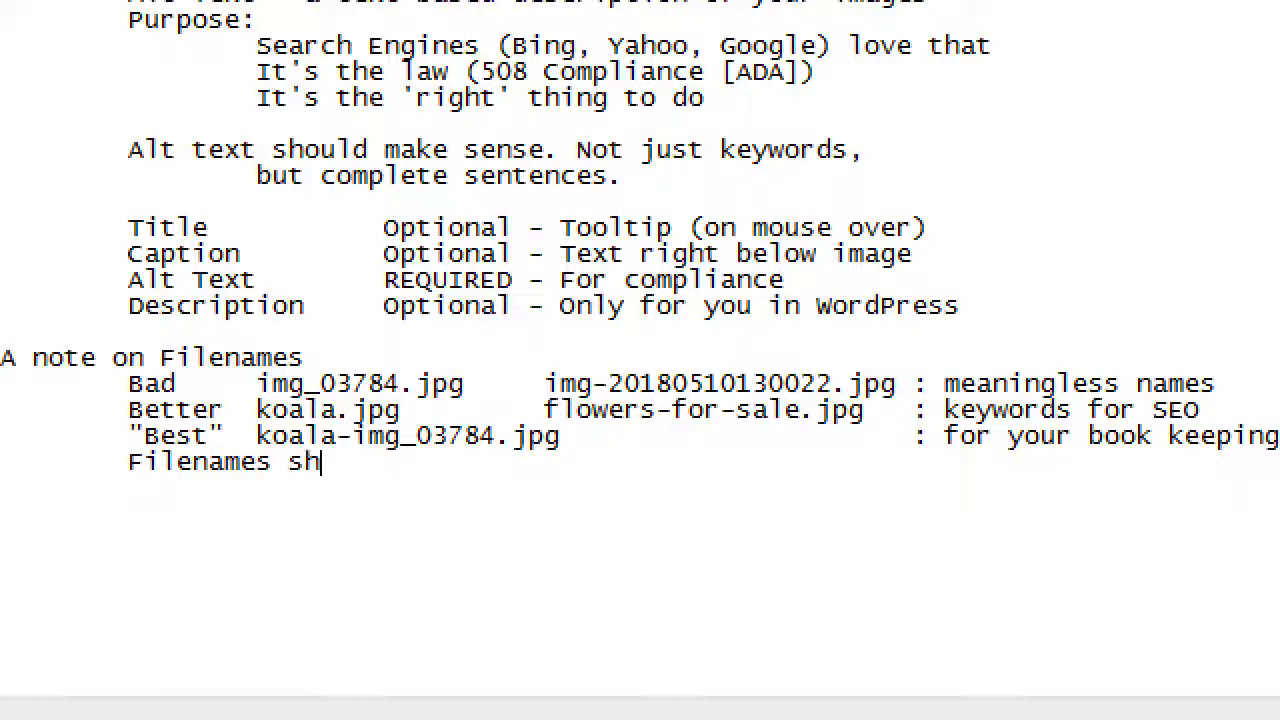
{"action": "type", "text": "ould only have let"}
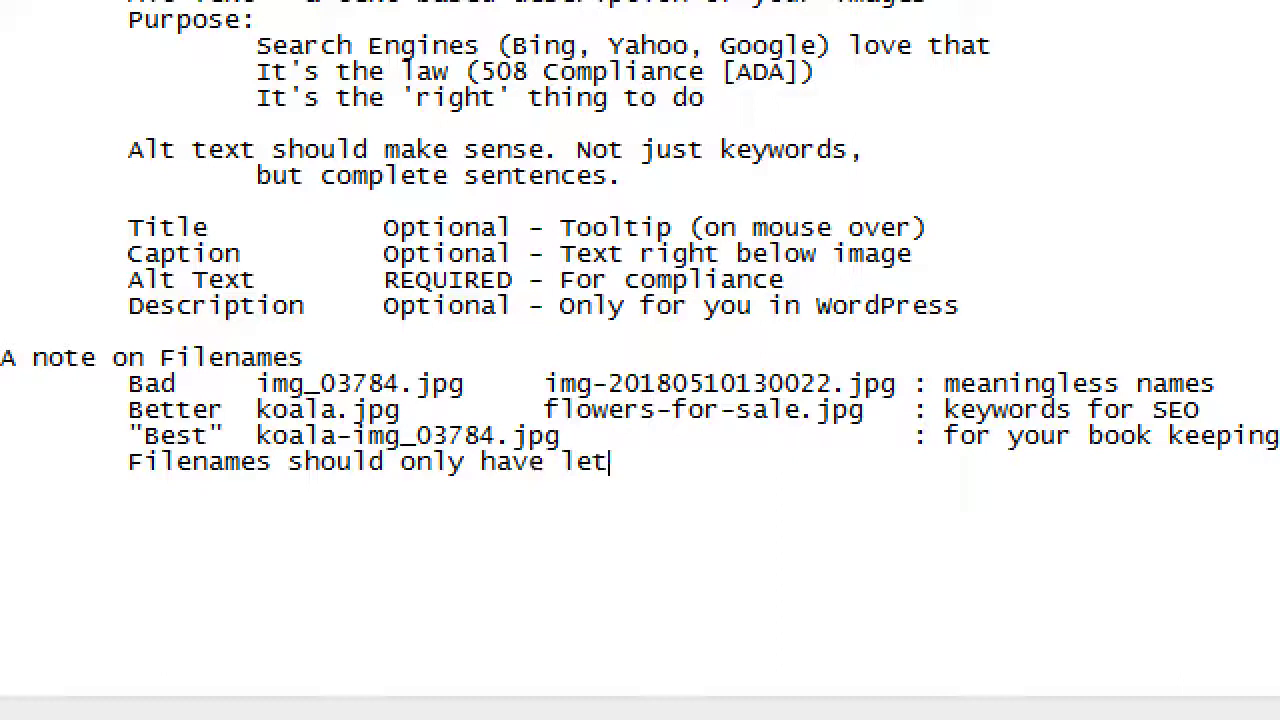
{"action": "type", "text": "ters/numbers  "}
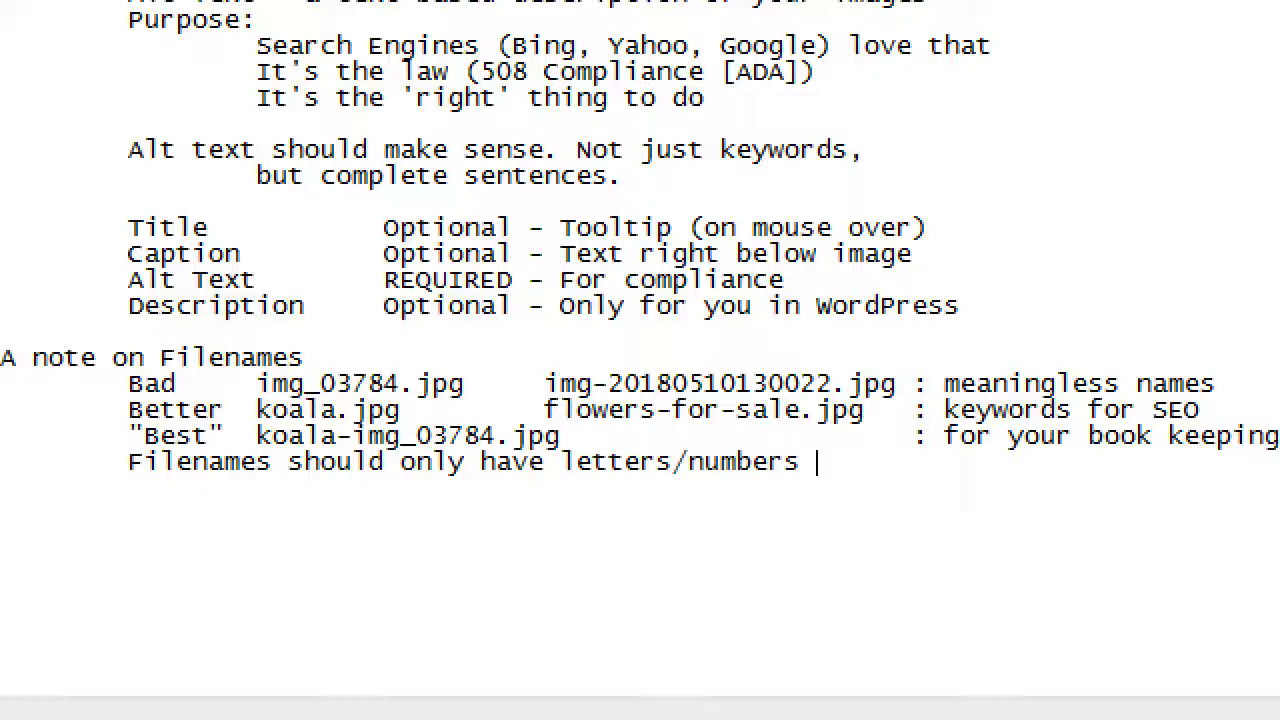
{"action": "type", "text": "- (dash) or _ (u"}
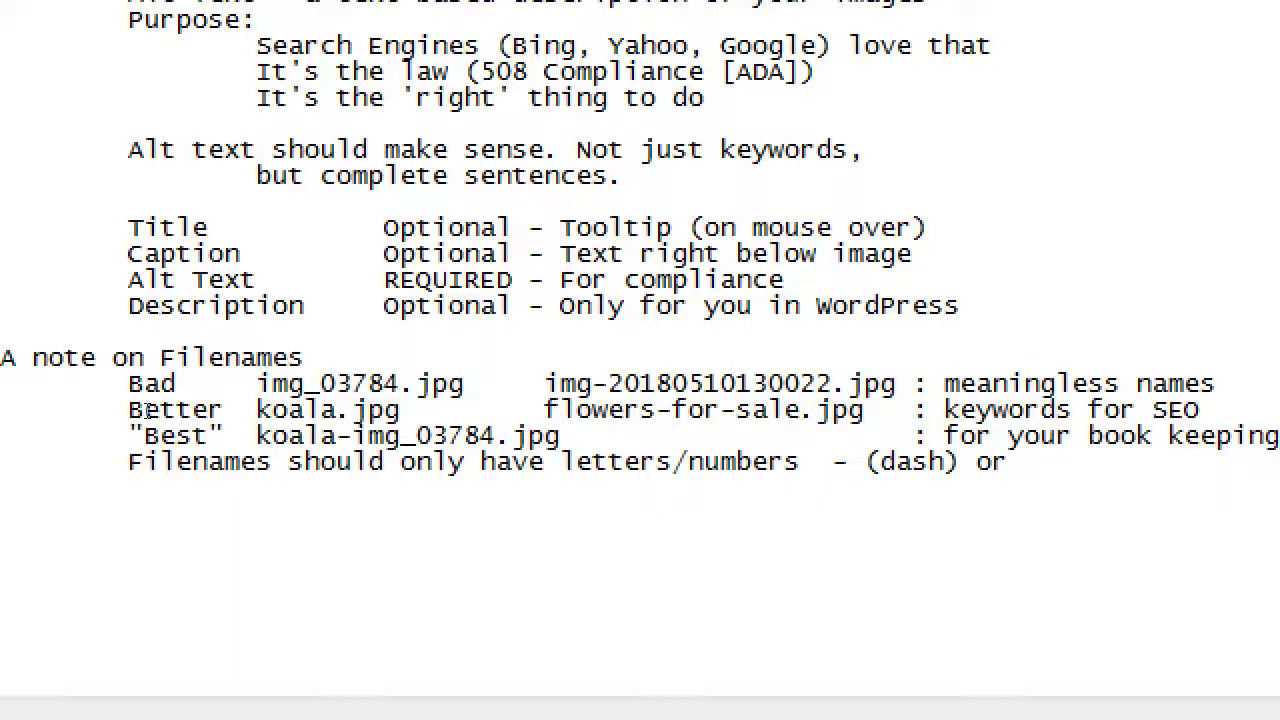
{"action": "type", "text": "nderscore)"}
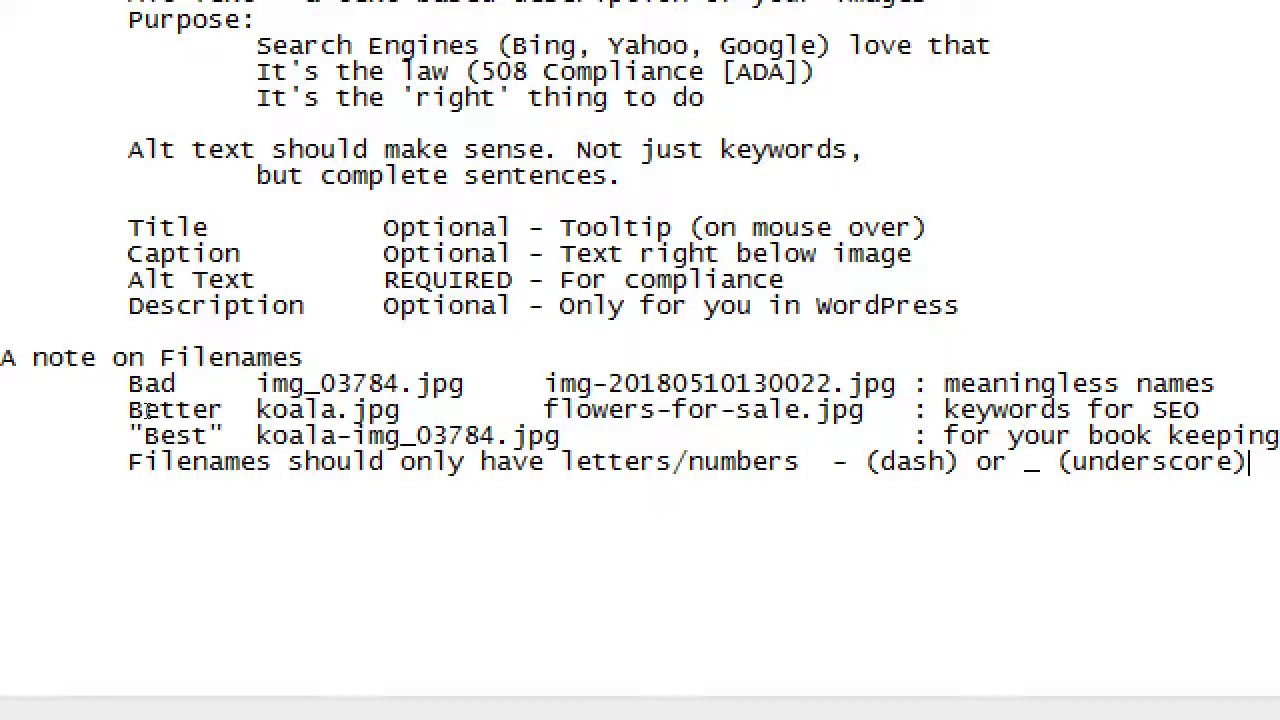
Step: Insert the word "lowercase" before "letters/numbers" in the new file name rule
{"action": "key", "text": "ctrl+Left"}
{"action": "key", "text": "ctrl+Left"}
{"action": "key", "text": "ctrl+Left"}
{"action": "key", "text": "ctrl+Left"}
{"action": "key", "text": "ctrl+Left"}
{"action": "key", "text": "Left"}
{"action": "type", "text": "lowercase"}
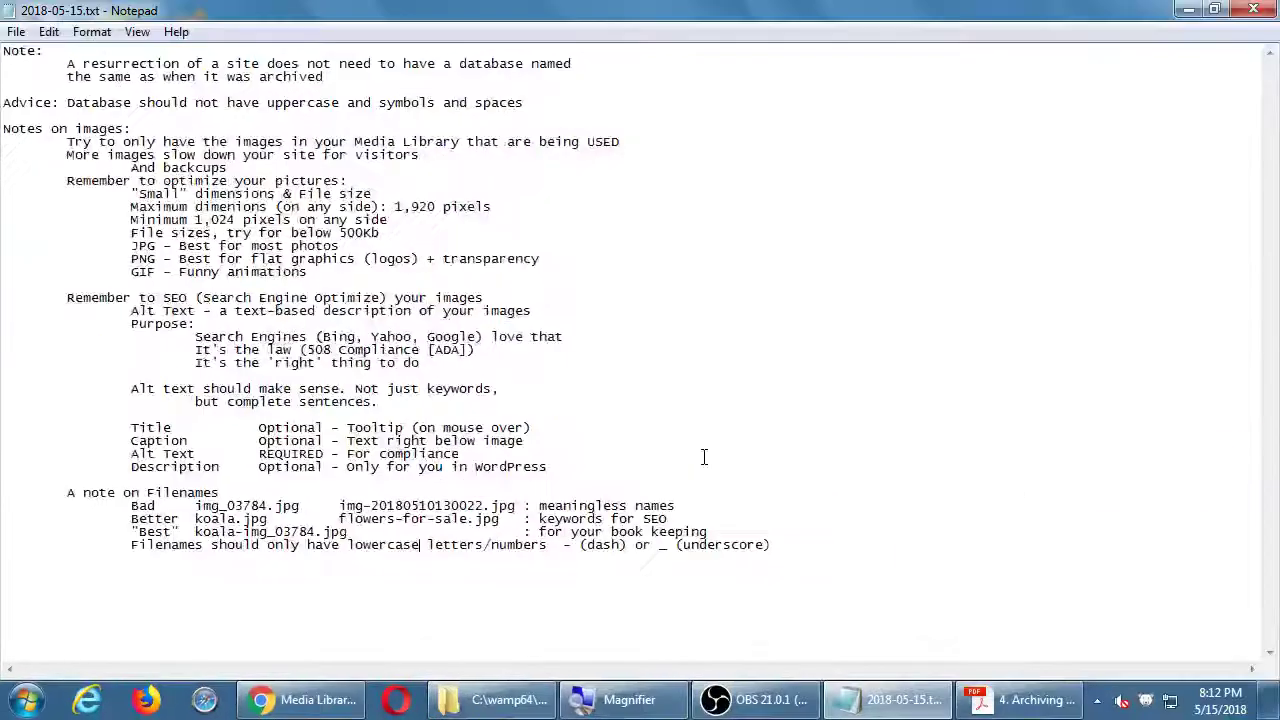
Step: Switch to the WordPress Media Library in Chrome, examine the koala image's full edit page, and return to its attachment details
{"action": "left_click", "coordinate": [310, 700]}
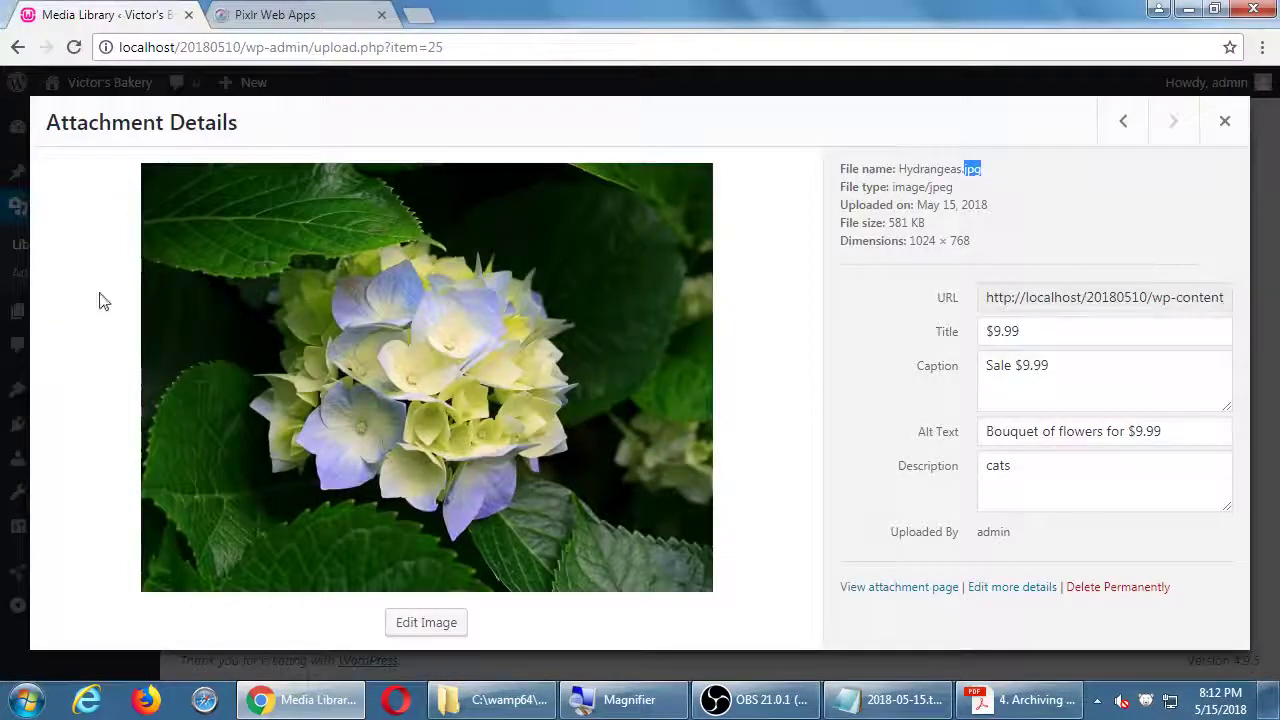
{"action": "left_click", "coordinate": [1215, 125]}
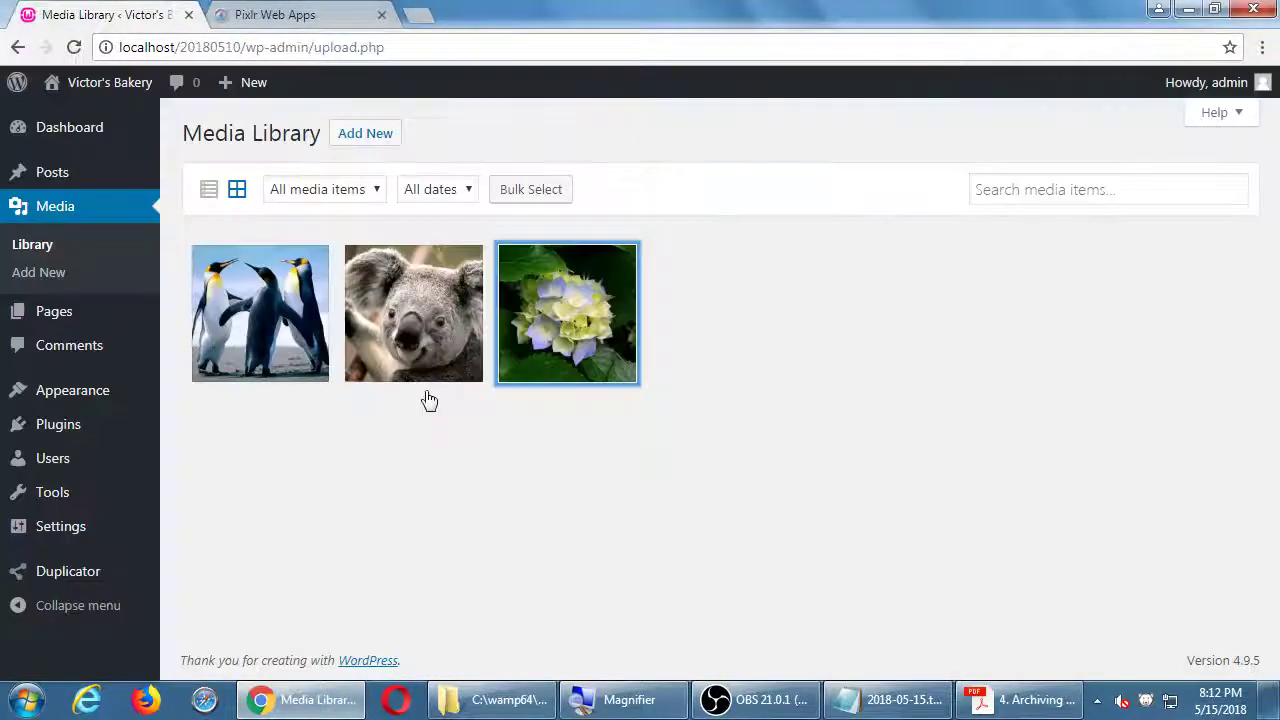
{"action": "left_click", "coordinate": [376, 328]}
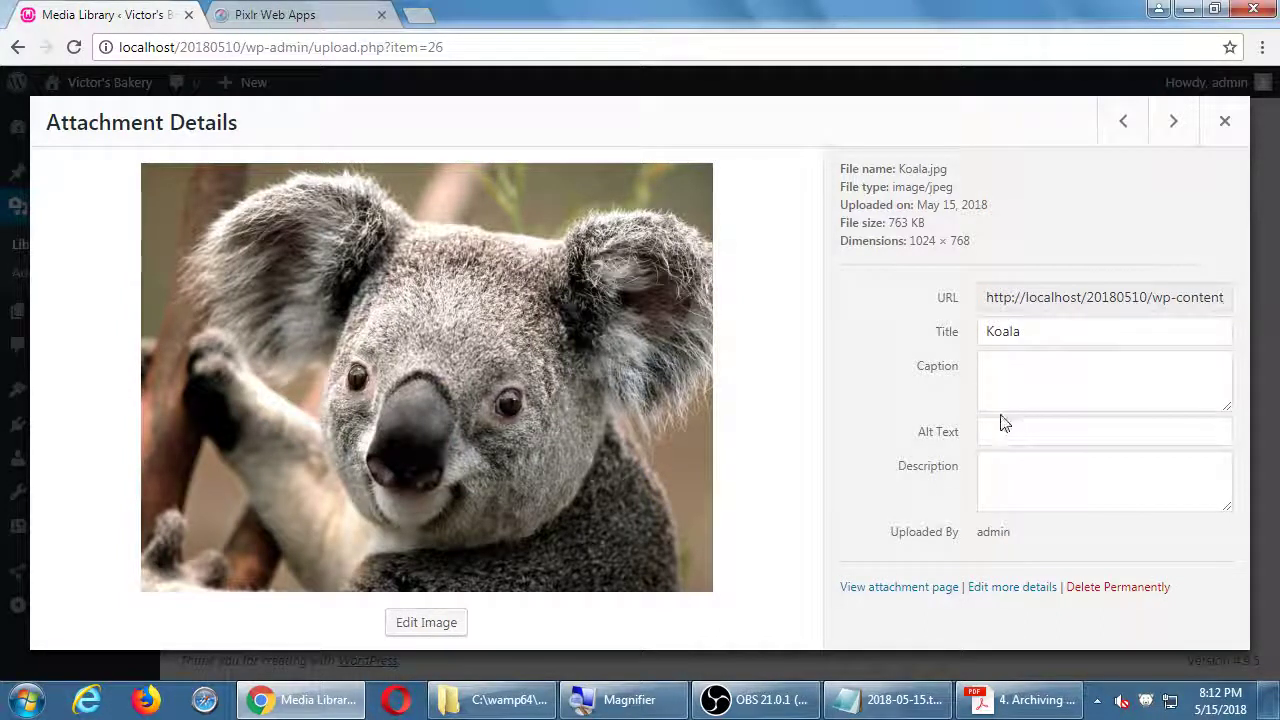
{"action": "left_click", "coordinate": [1017, 587]}
{"action": "scroll", "coordinate": [953, 510], "scroll_direction": "down", "scroll_amount": 7}
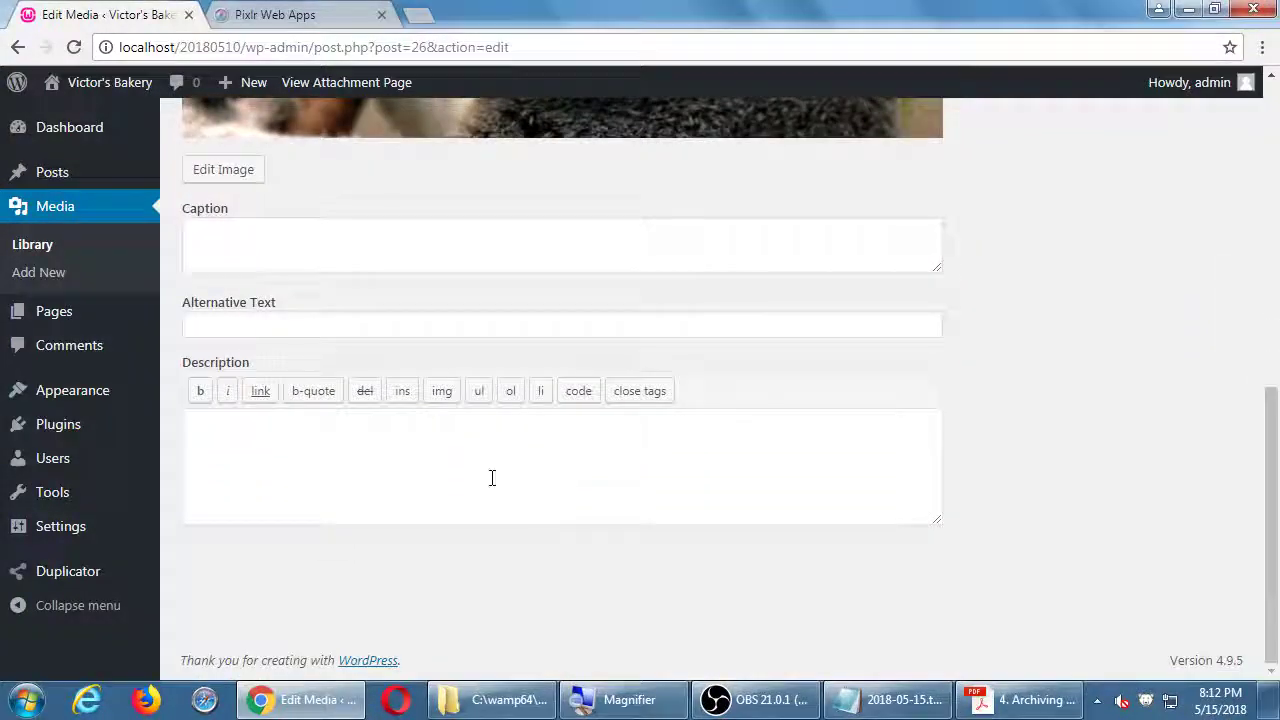
{"action": "scroll", "coordinate": [490, 480], "scroll_direction": "up", "scroll_amount": 7}
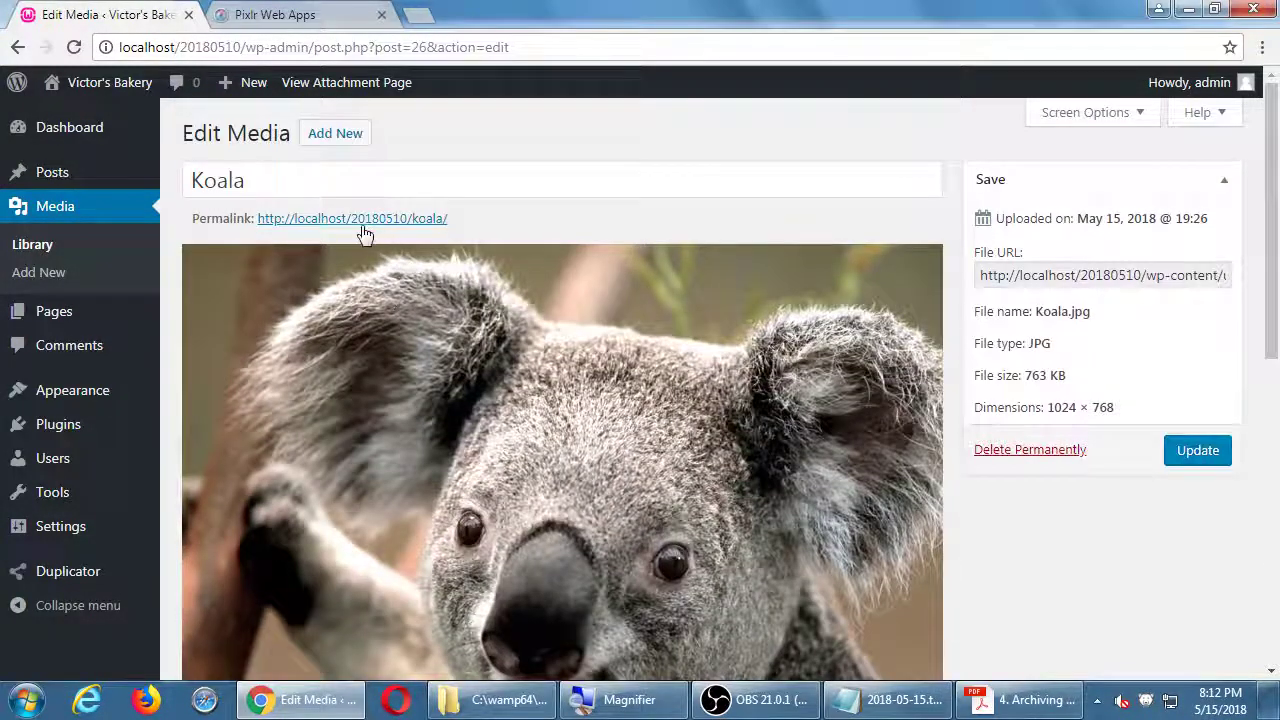
{"action": "left_click", "coordinate": [17, 47]}
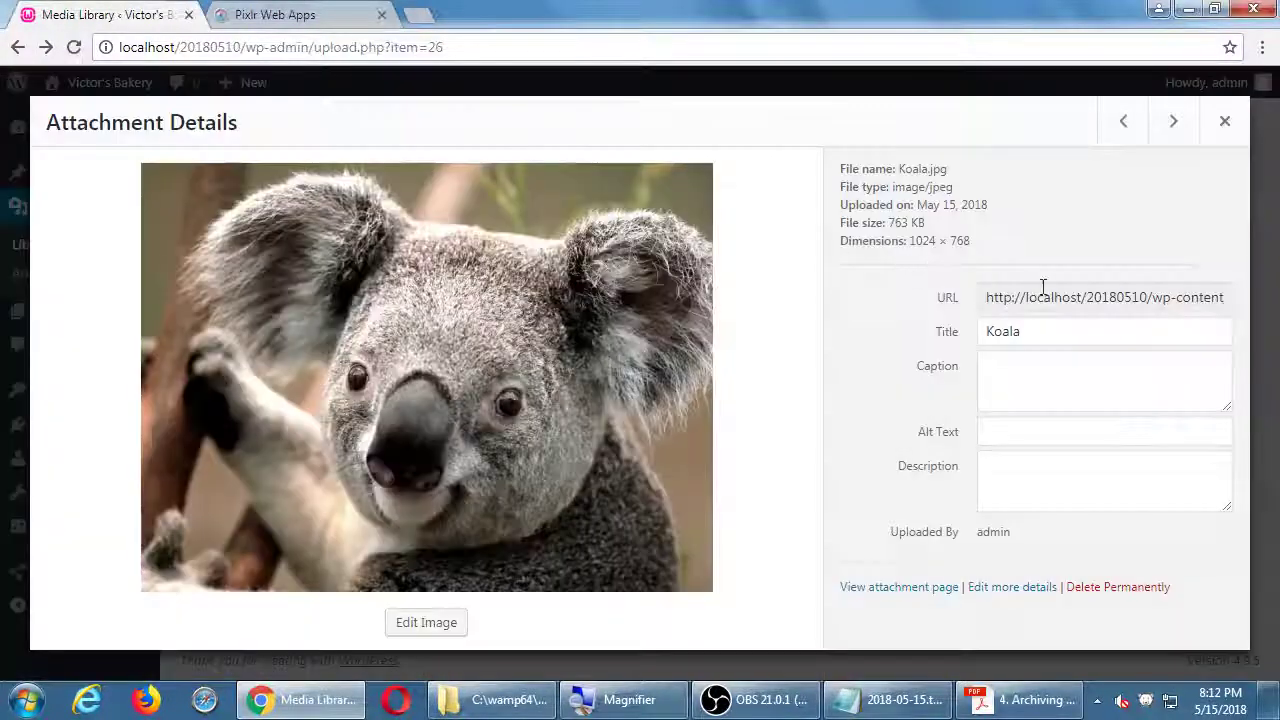
Step: Examine the upload path and file name at the end of the koala image's URL, and close its attachment details
{"action": "left_click", "coordinate": [1129, 297]}
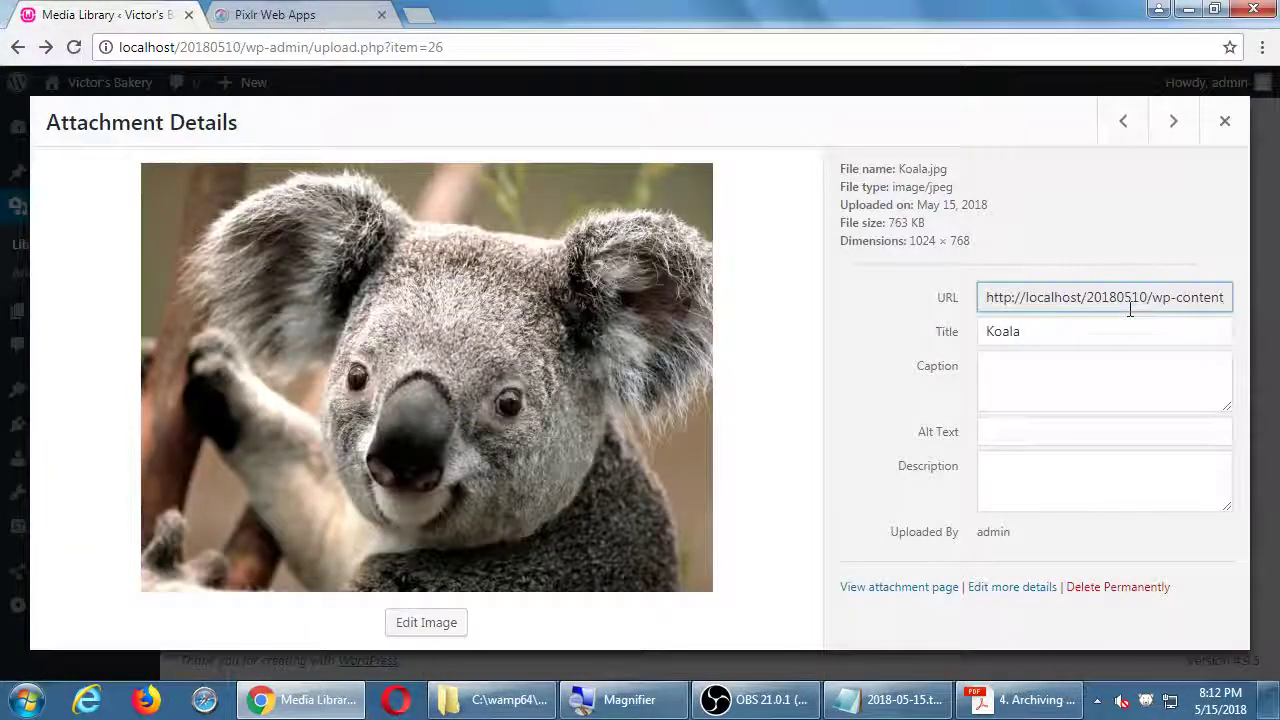
{"action": "double_click", "coordinate": [1120, 297]}
{"action": "left_click", "coordinate": [1150, 297]}
{"action": "left_click_drag", "start_coordinate": [1171, 297], "coordinate": [1246, 297]}
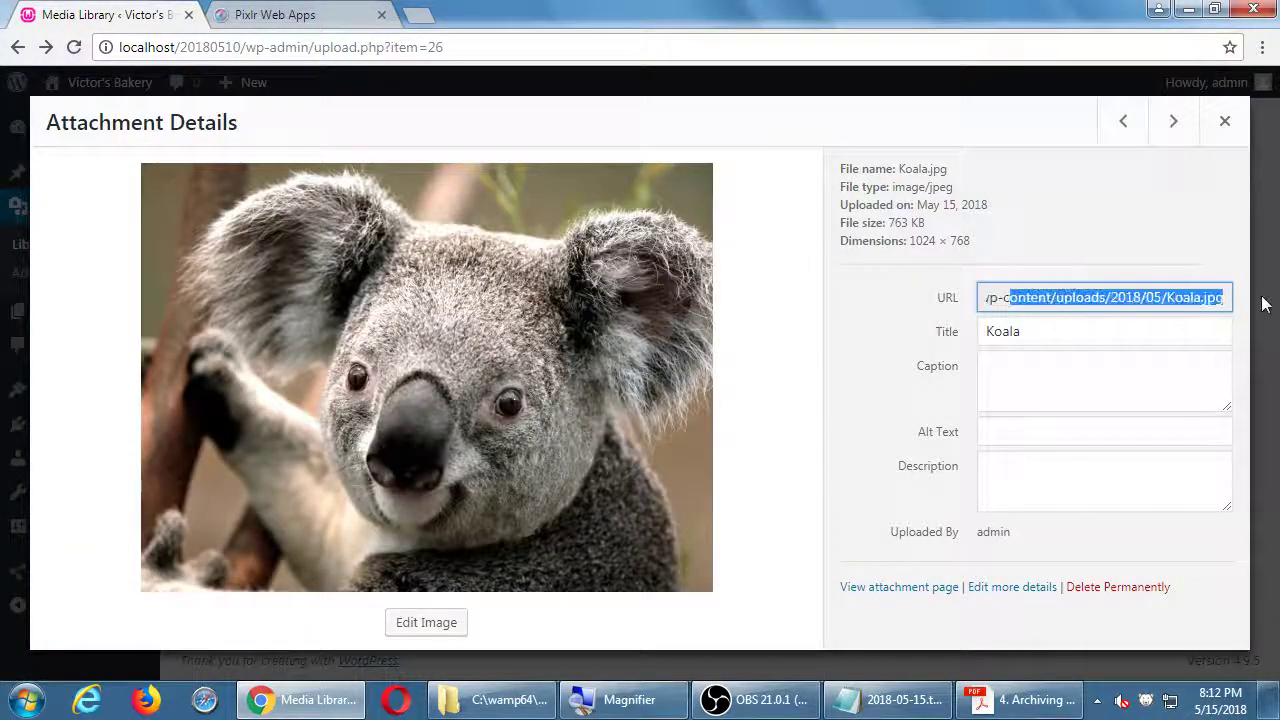
{"action": "left_click", "coordinate": [1196, 300]}
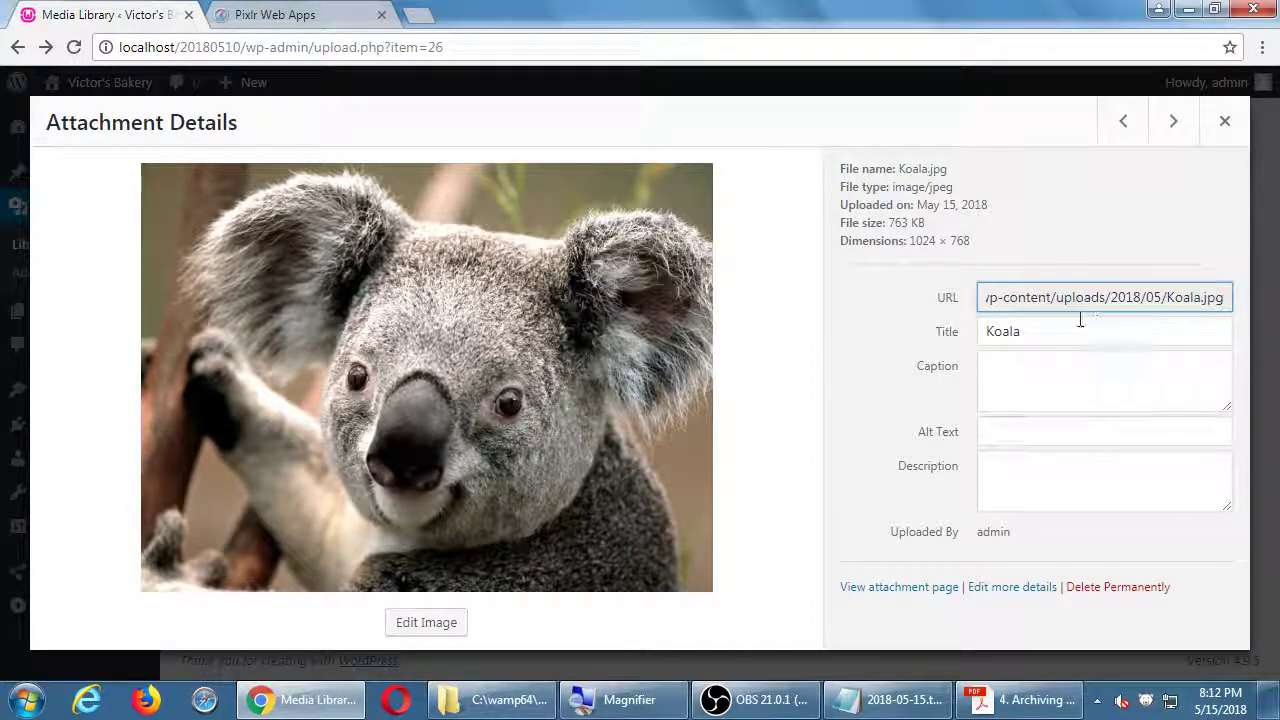
{"action": "left_click", "coordinate": [1222, 126]}
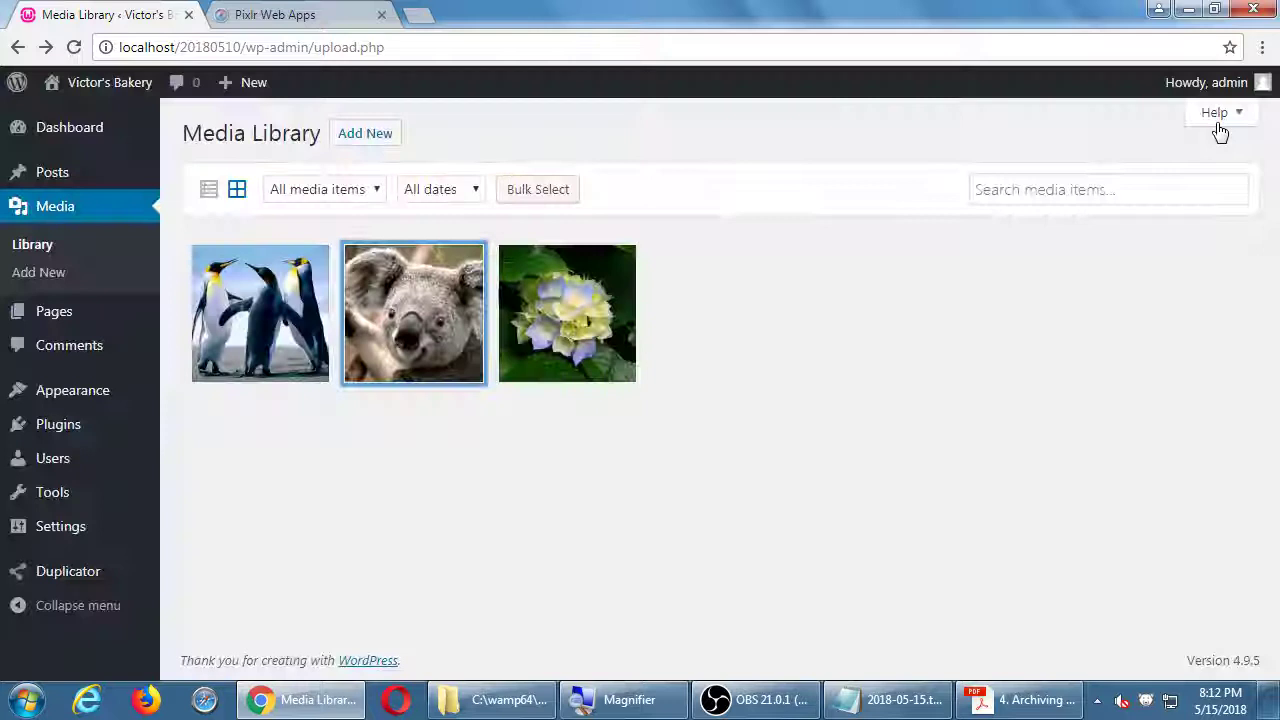
{"action": "left_click", "coordinate": [843, 484]}
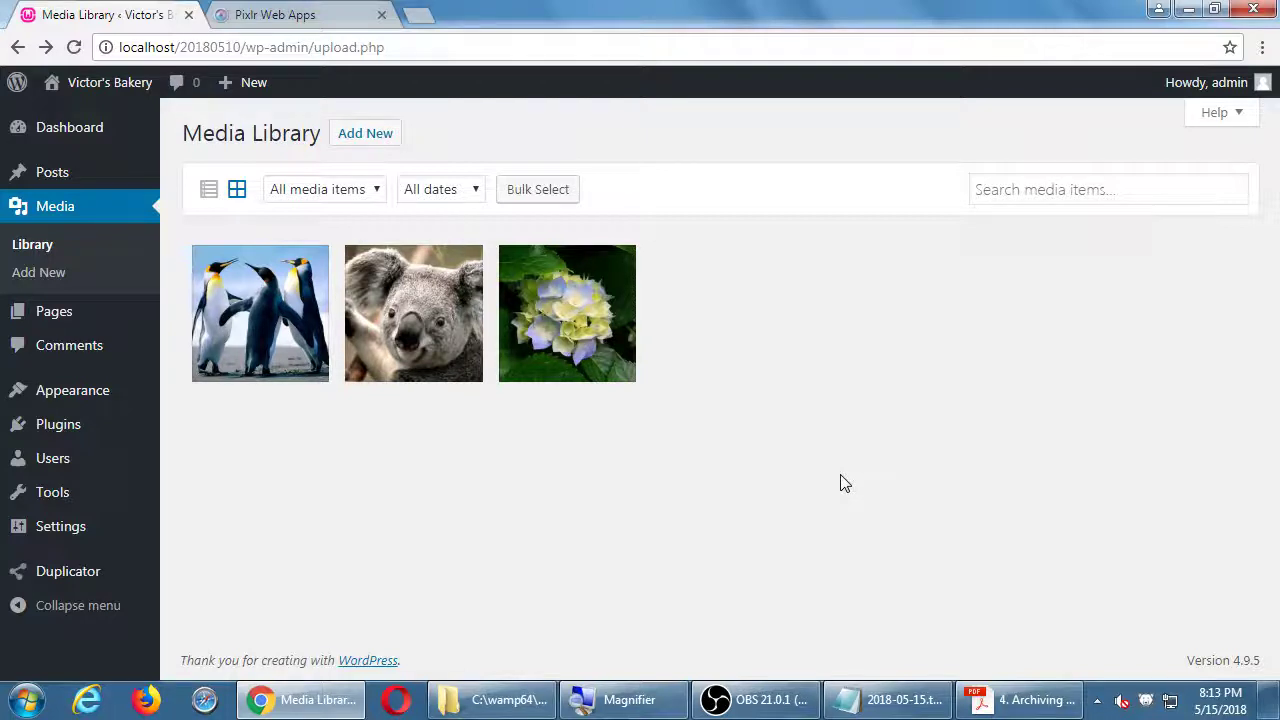
{"action": "left_click", "coordinate": [722, 695]}
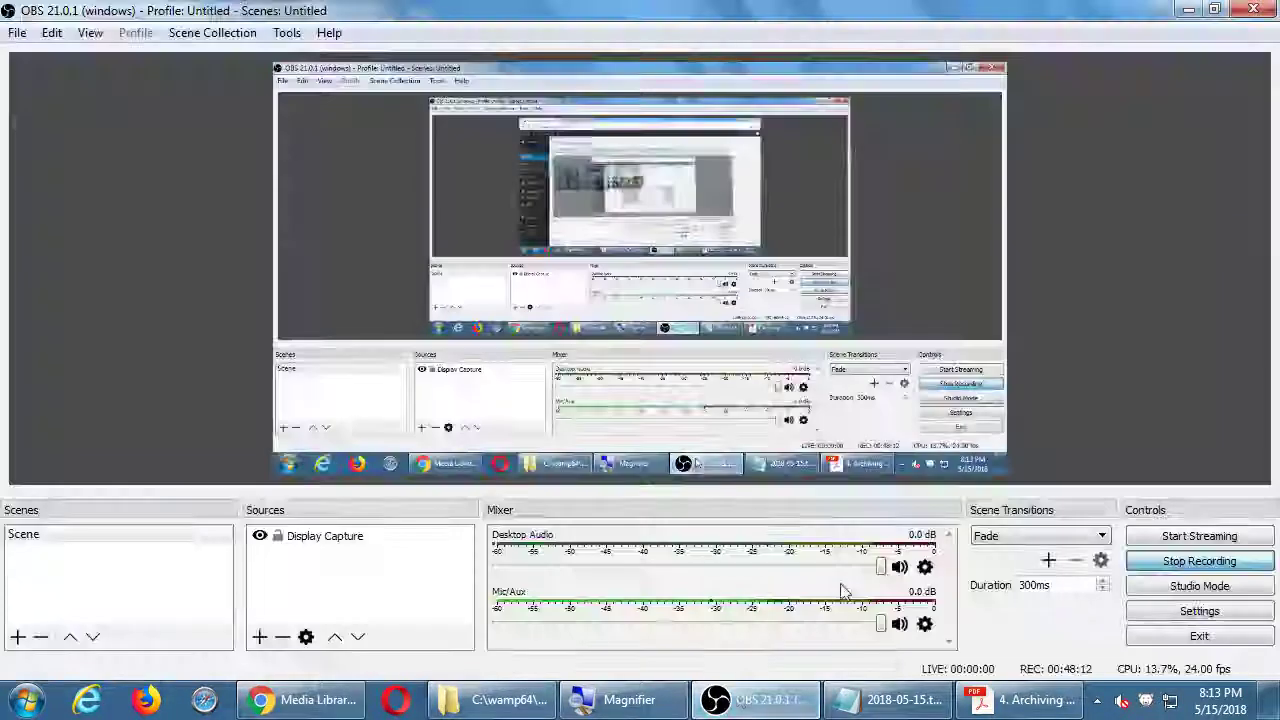